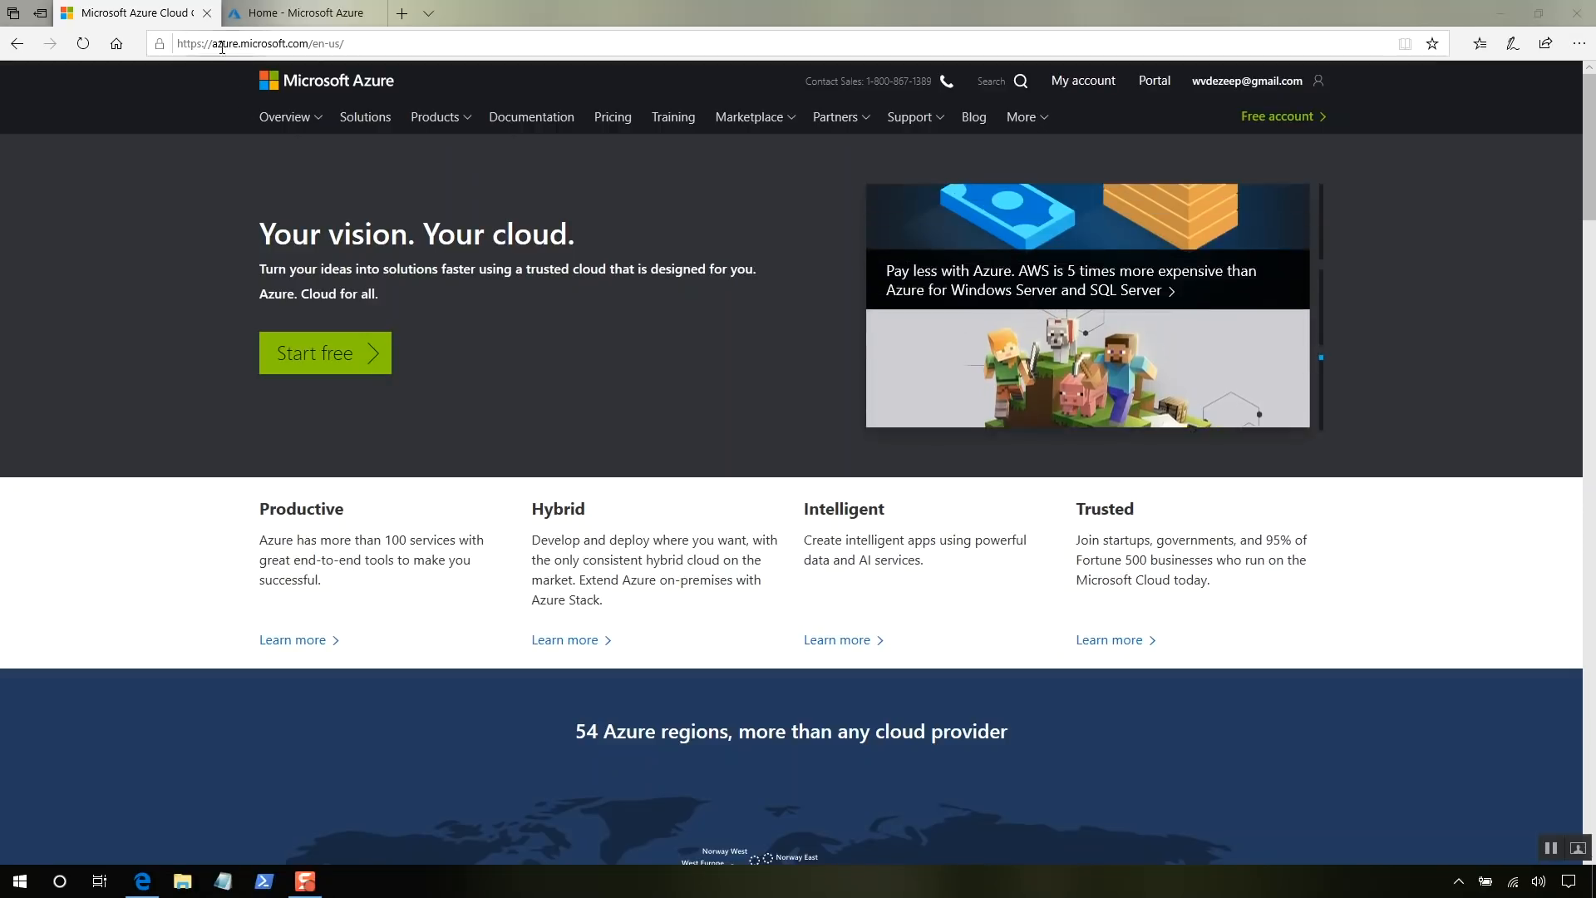
- Close the marketing tab and start Azure AD Domain Services from a 'Domain Services' Marketplace search
click(207, 14)
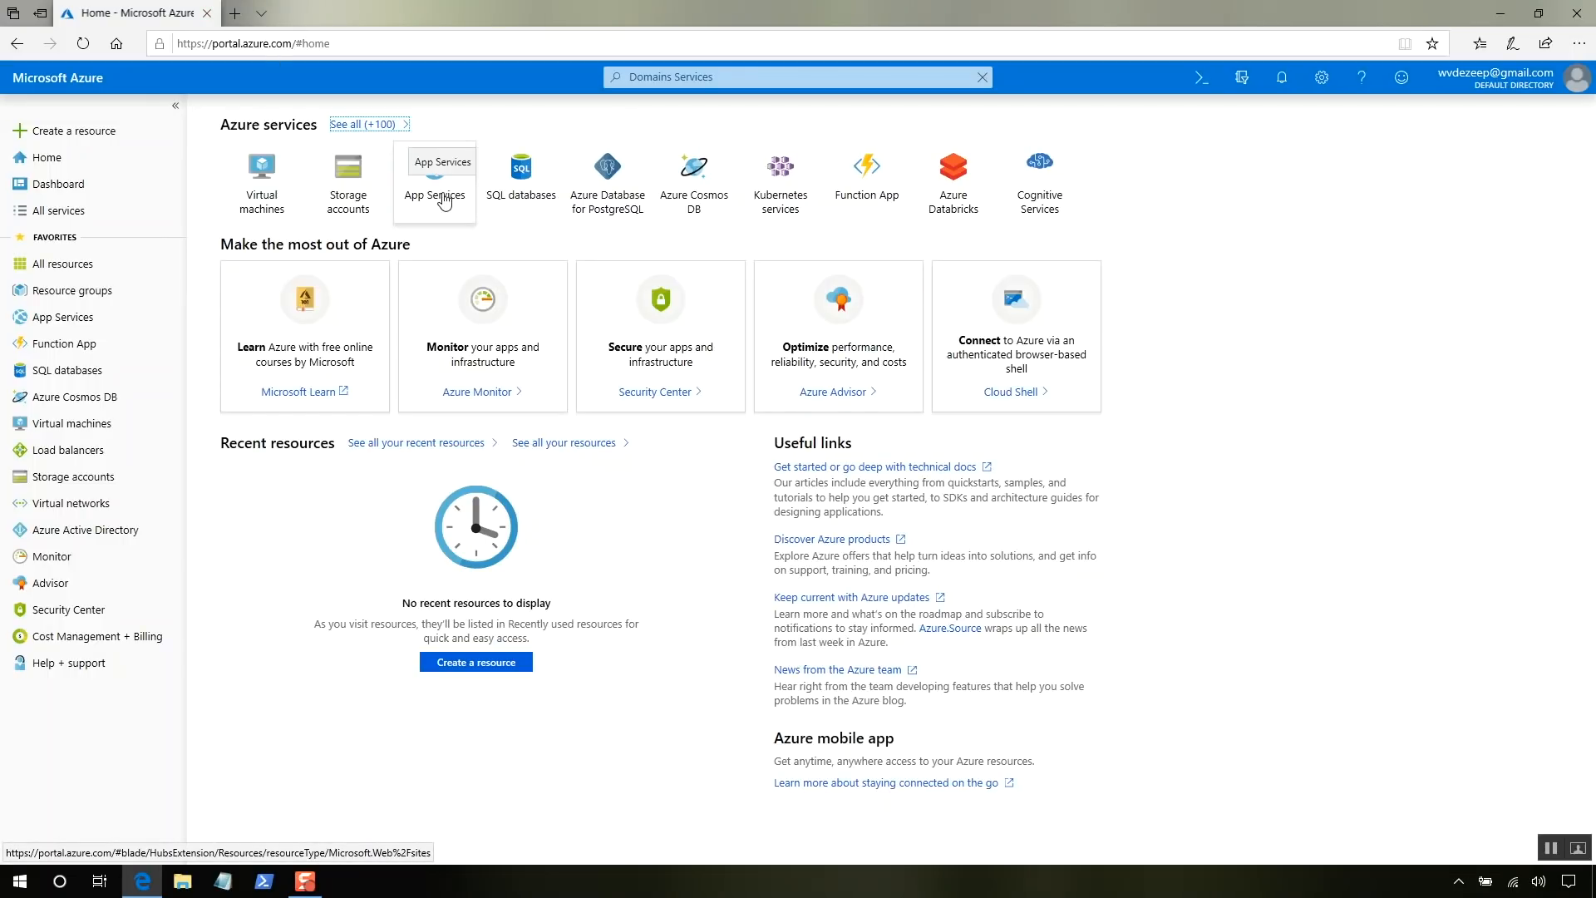
click(743, 78)
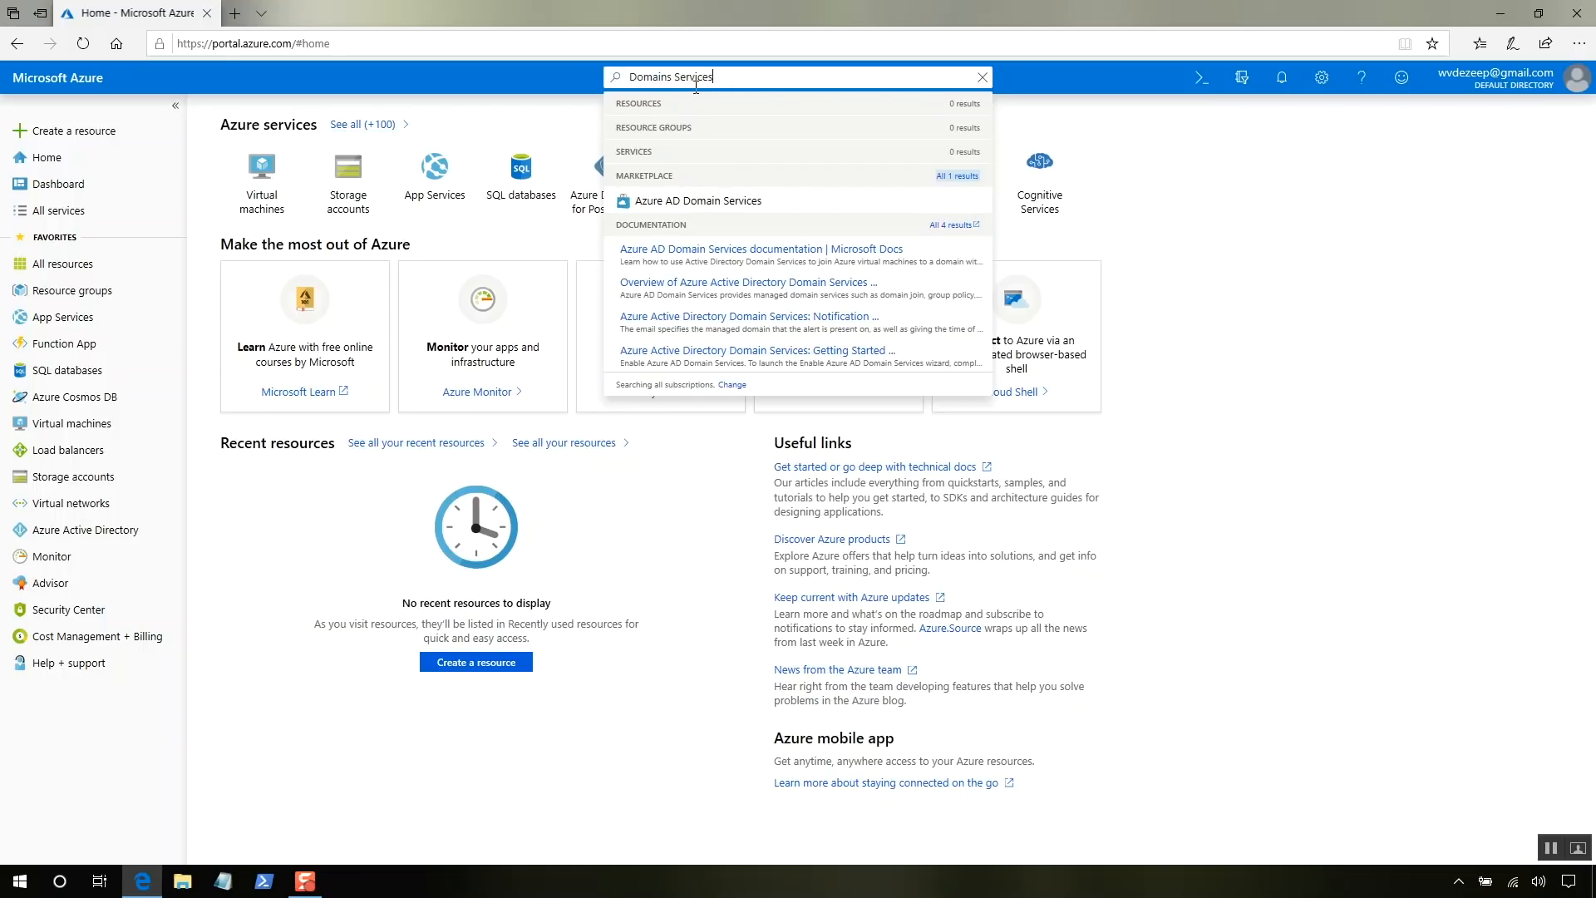
click(690, 204)
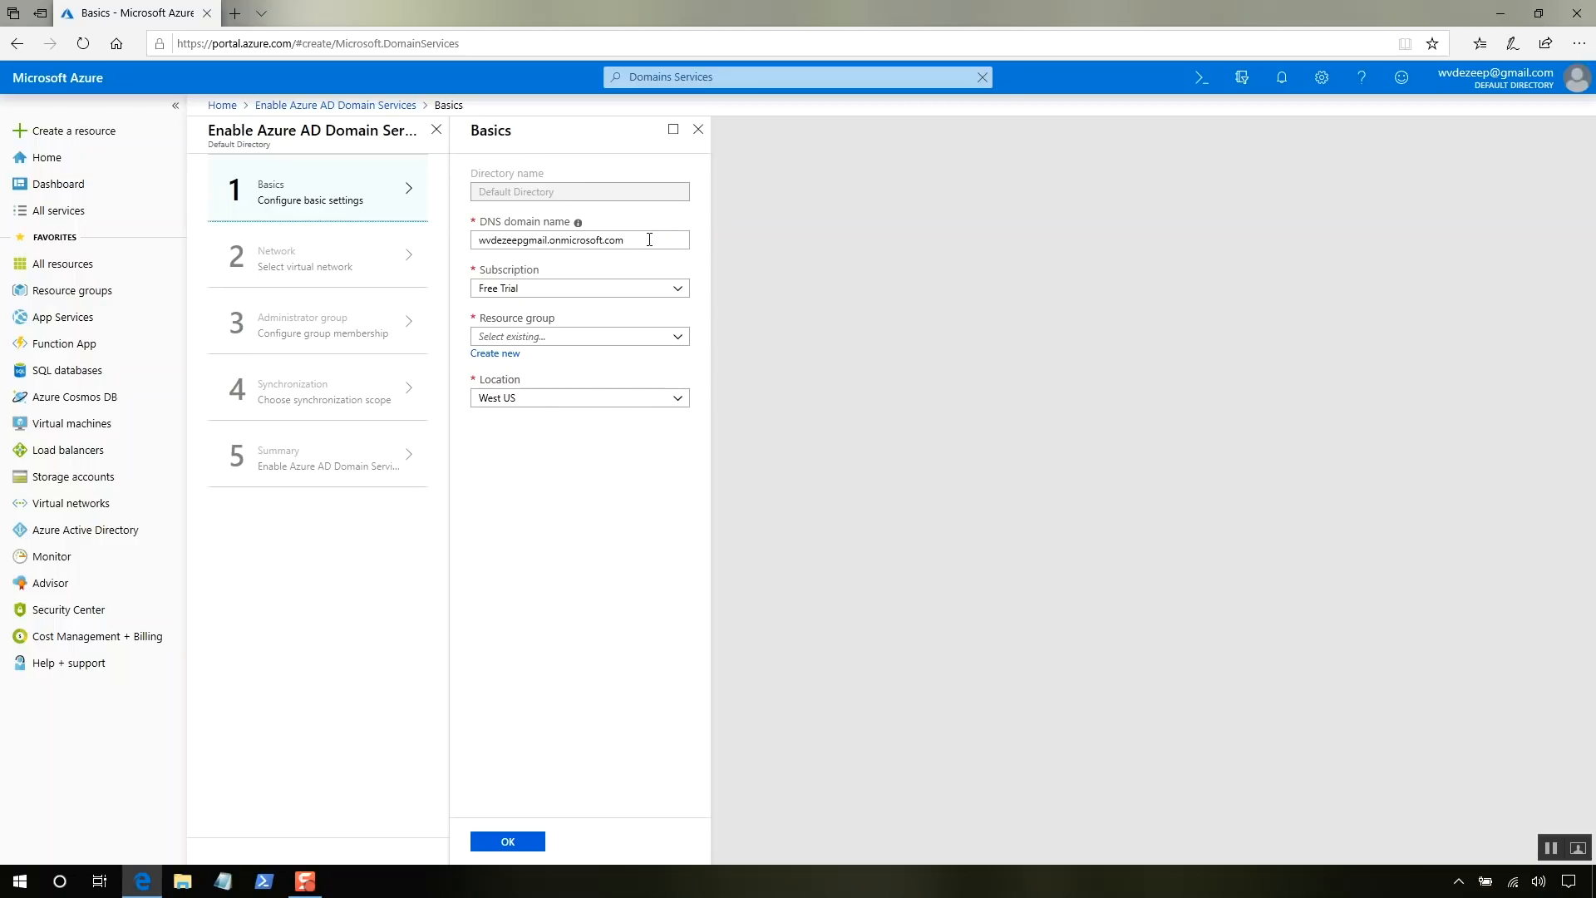
- On Basics, create a new resource group named Group and confirm the step
drag(649, 239, 440, 233)
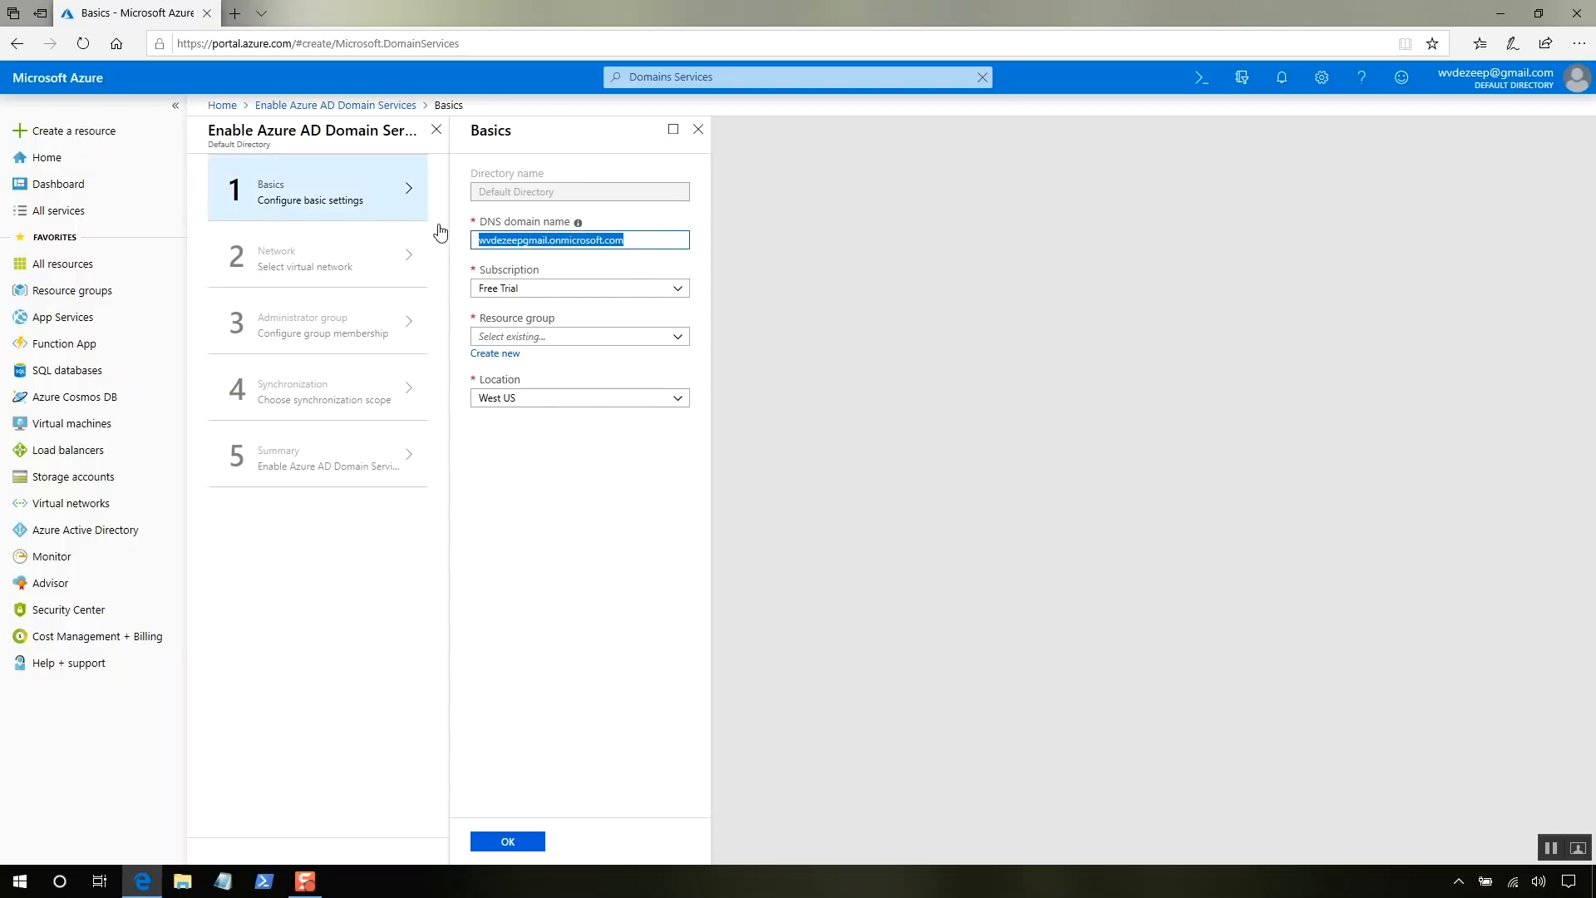
click(511, 335)
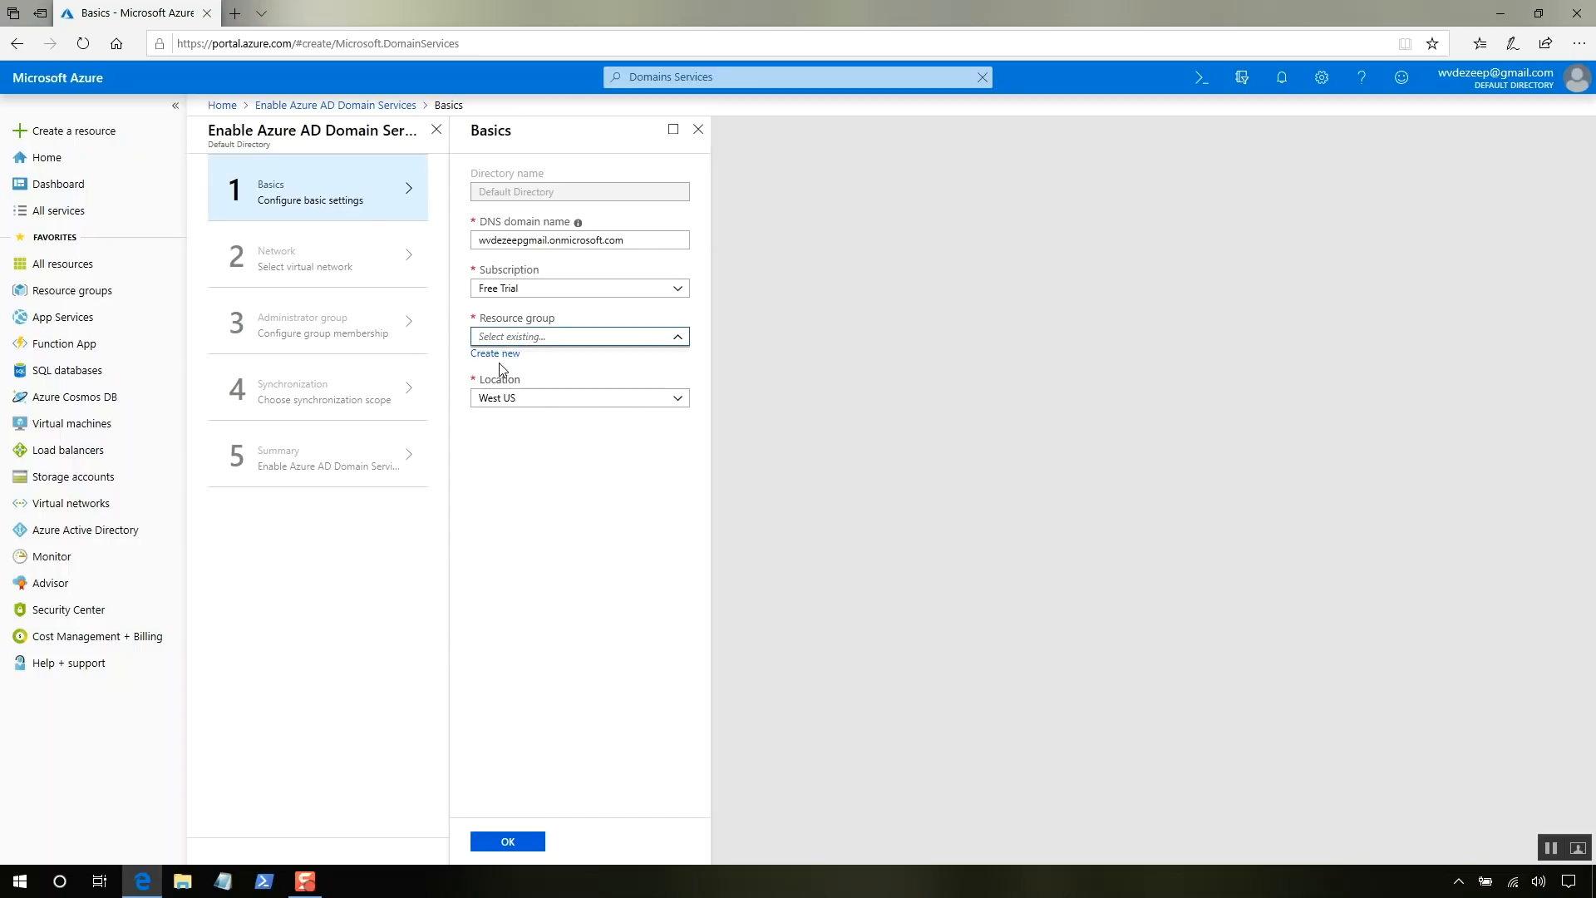
click(499, 354)
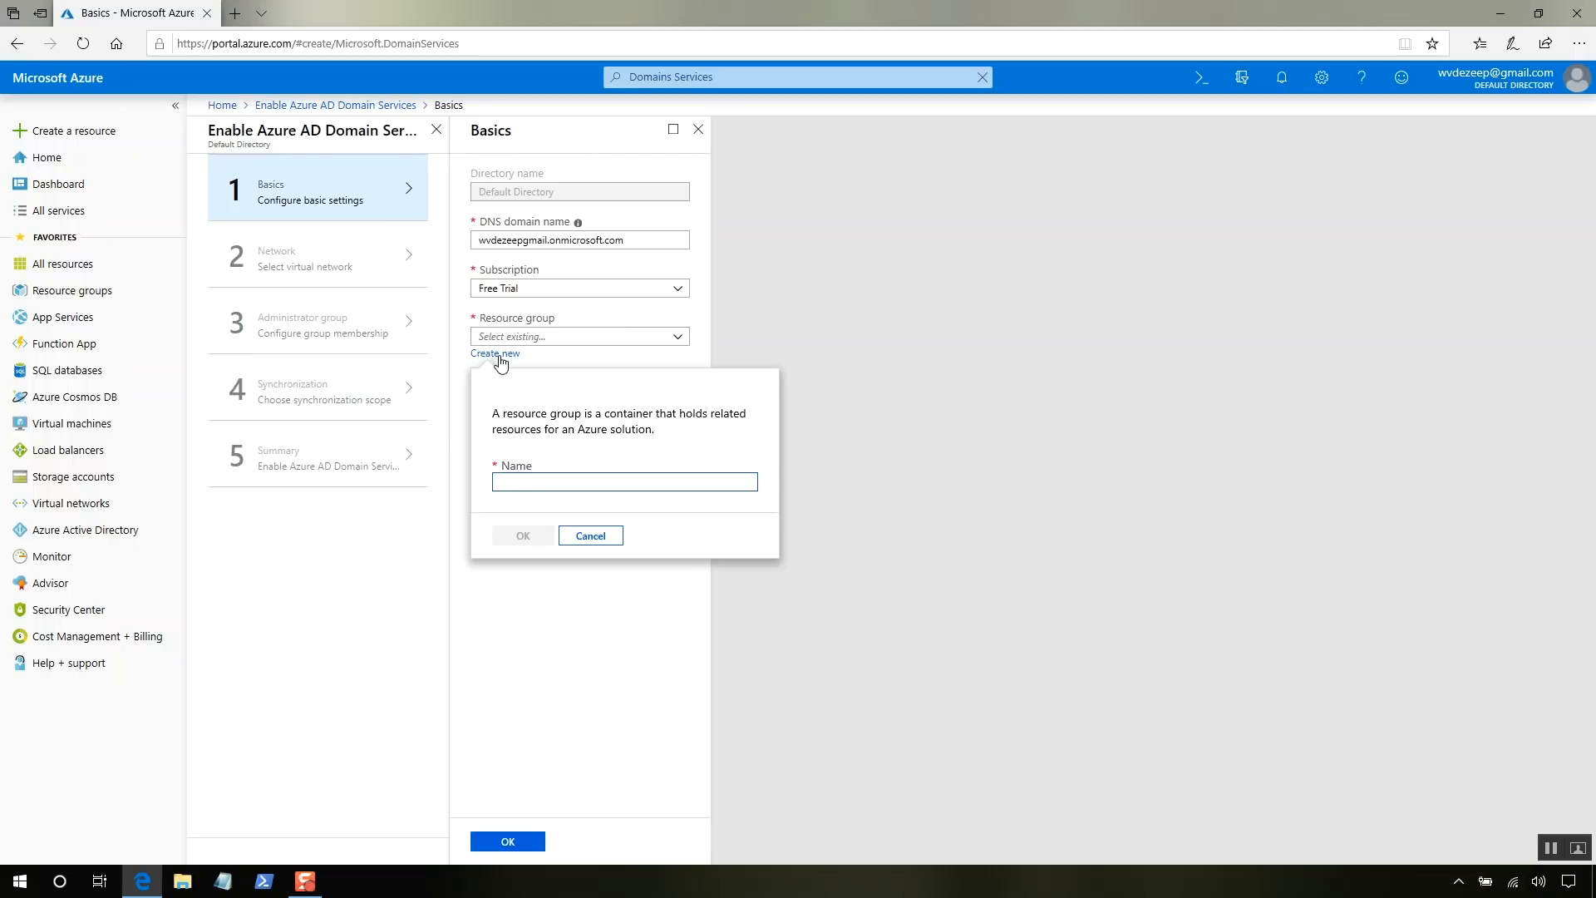
text(Group)
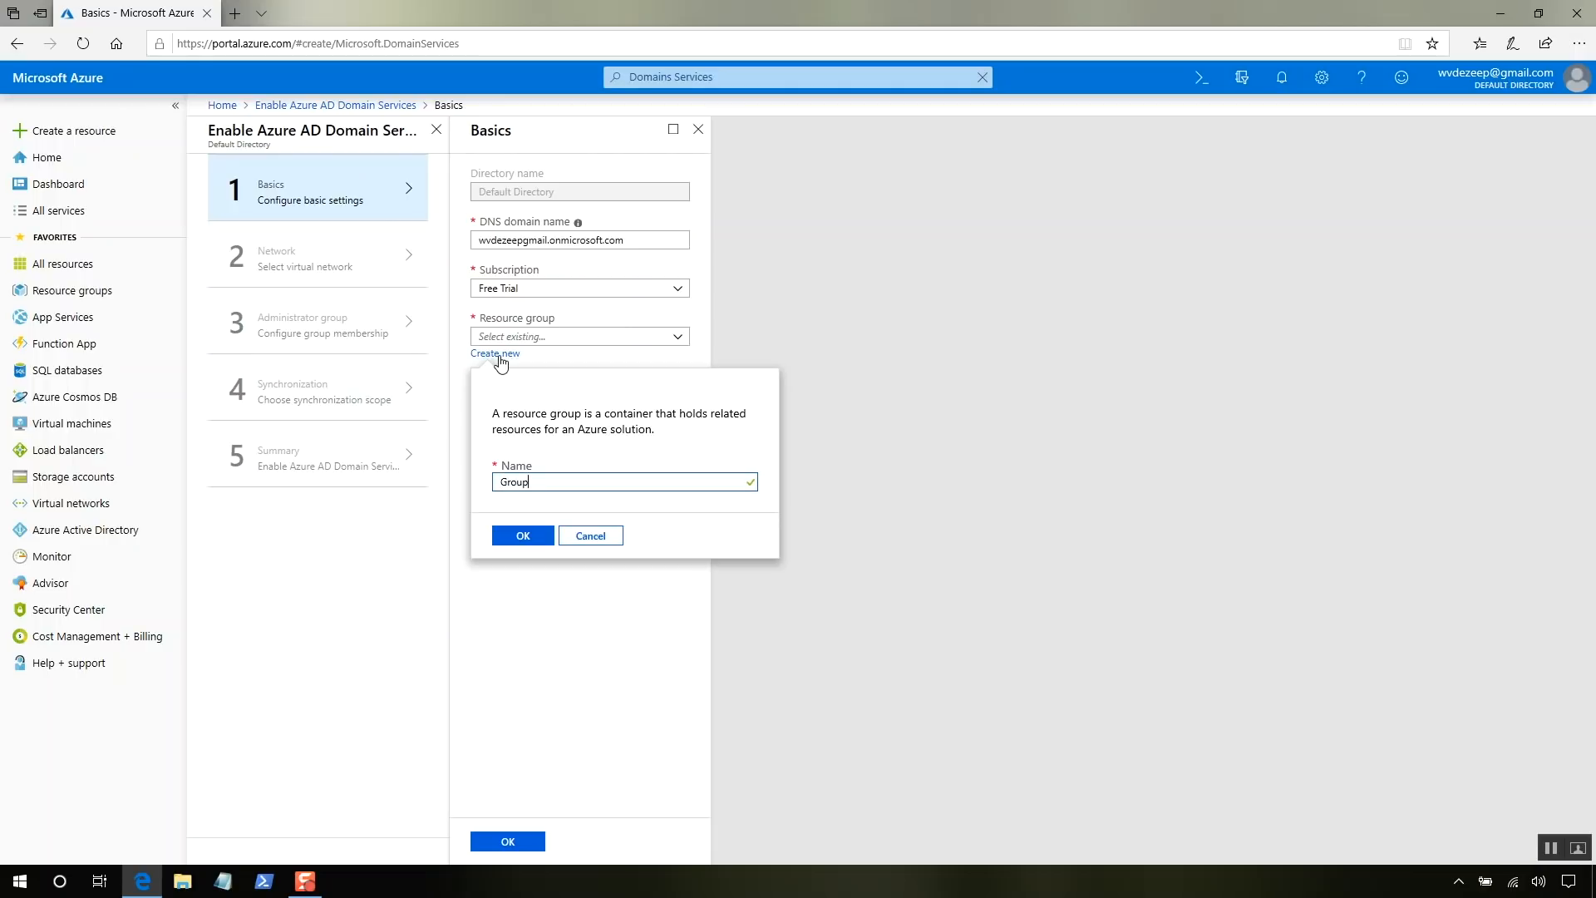
click(528, 537)
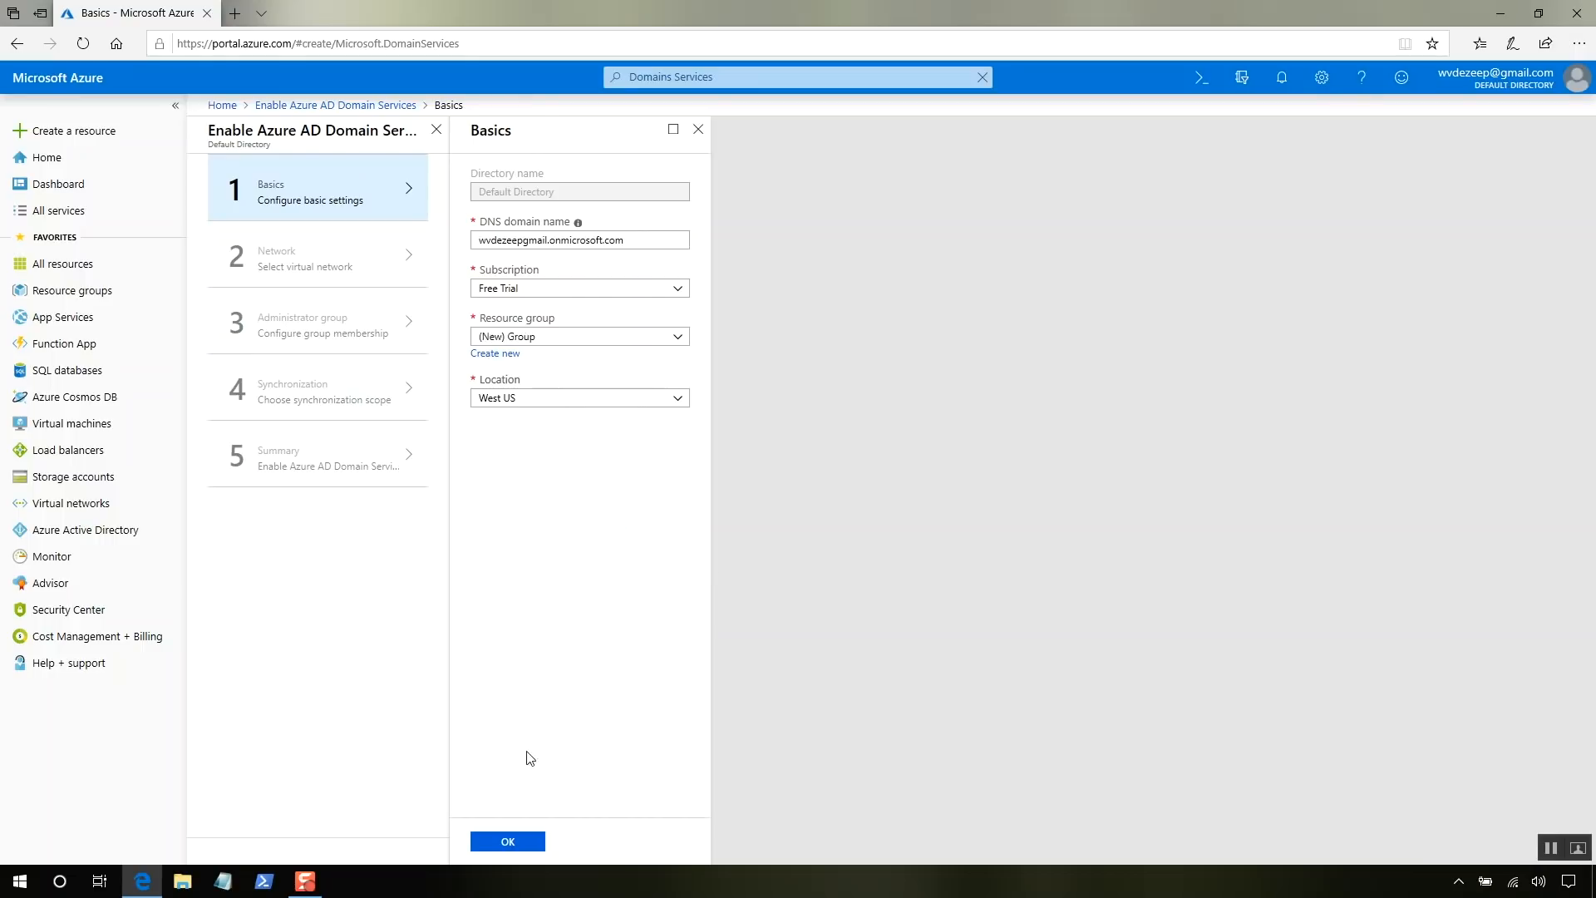
click(509, 853)
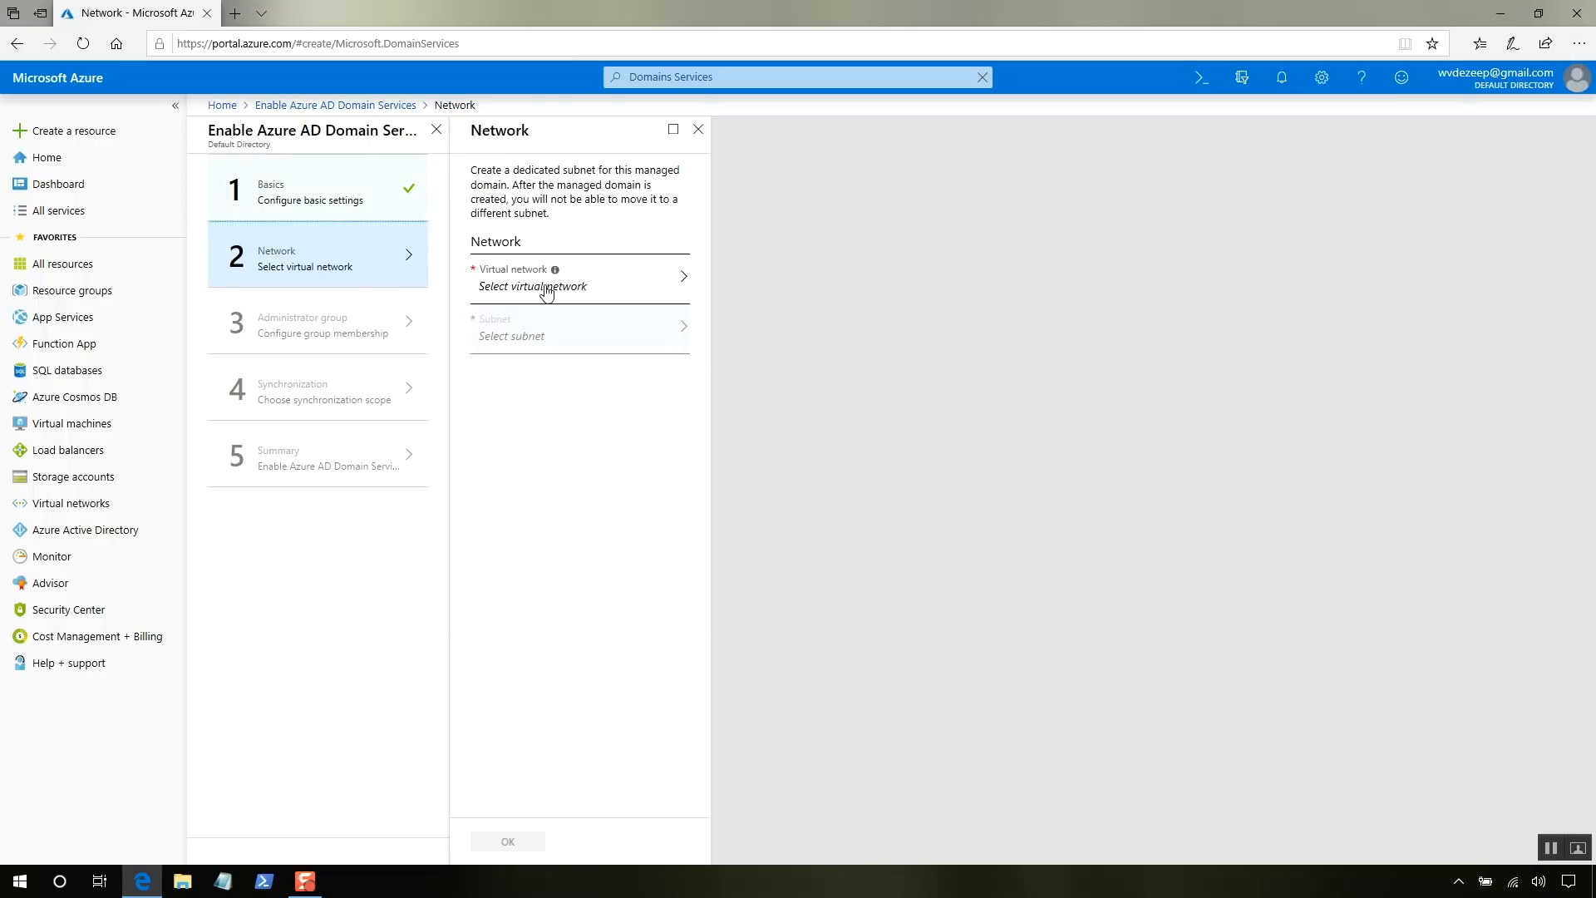
- Accept a new default virtual network and the default 10.0.0.0/24 subnet, then confirm Network
click(560, 291)
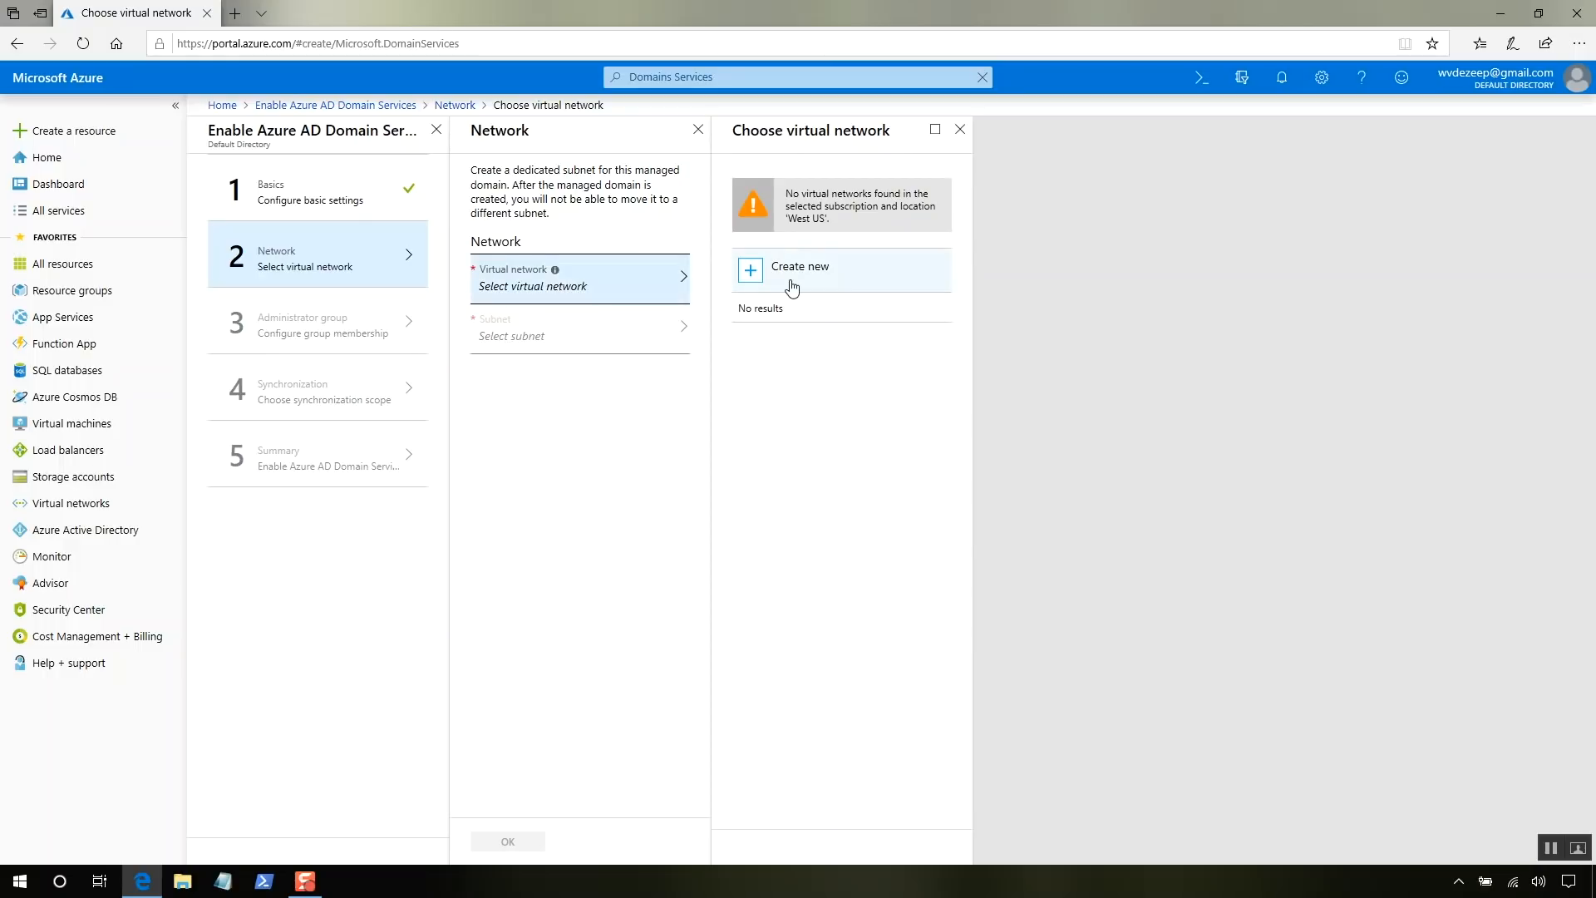
click(791, 287)
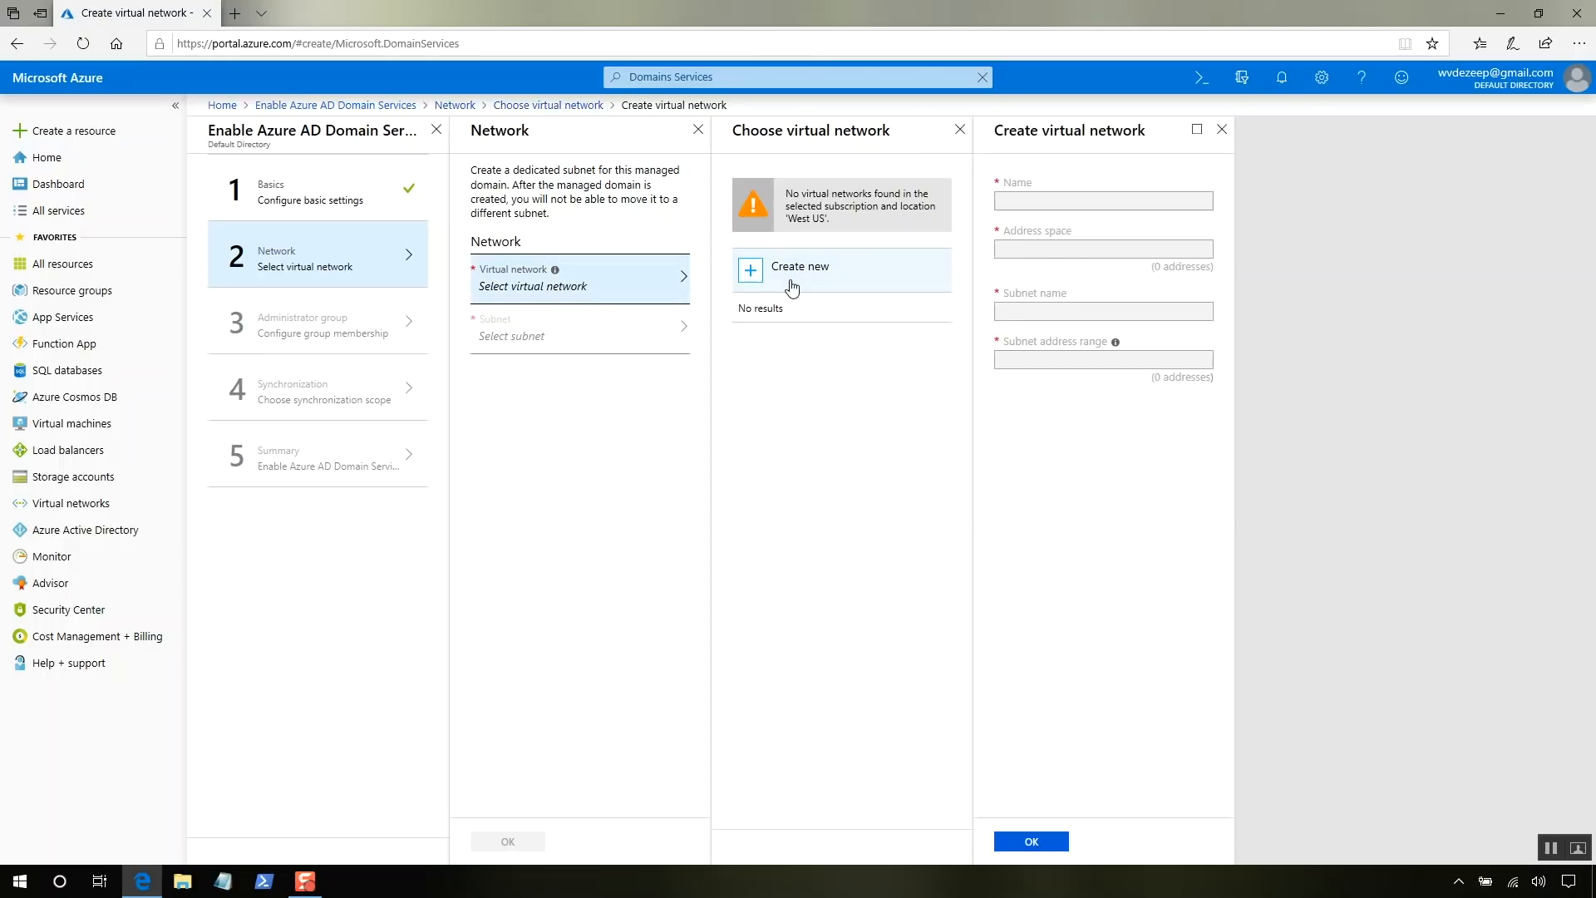
click(1045, 841)
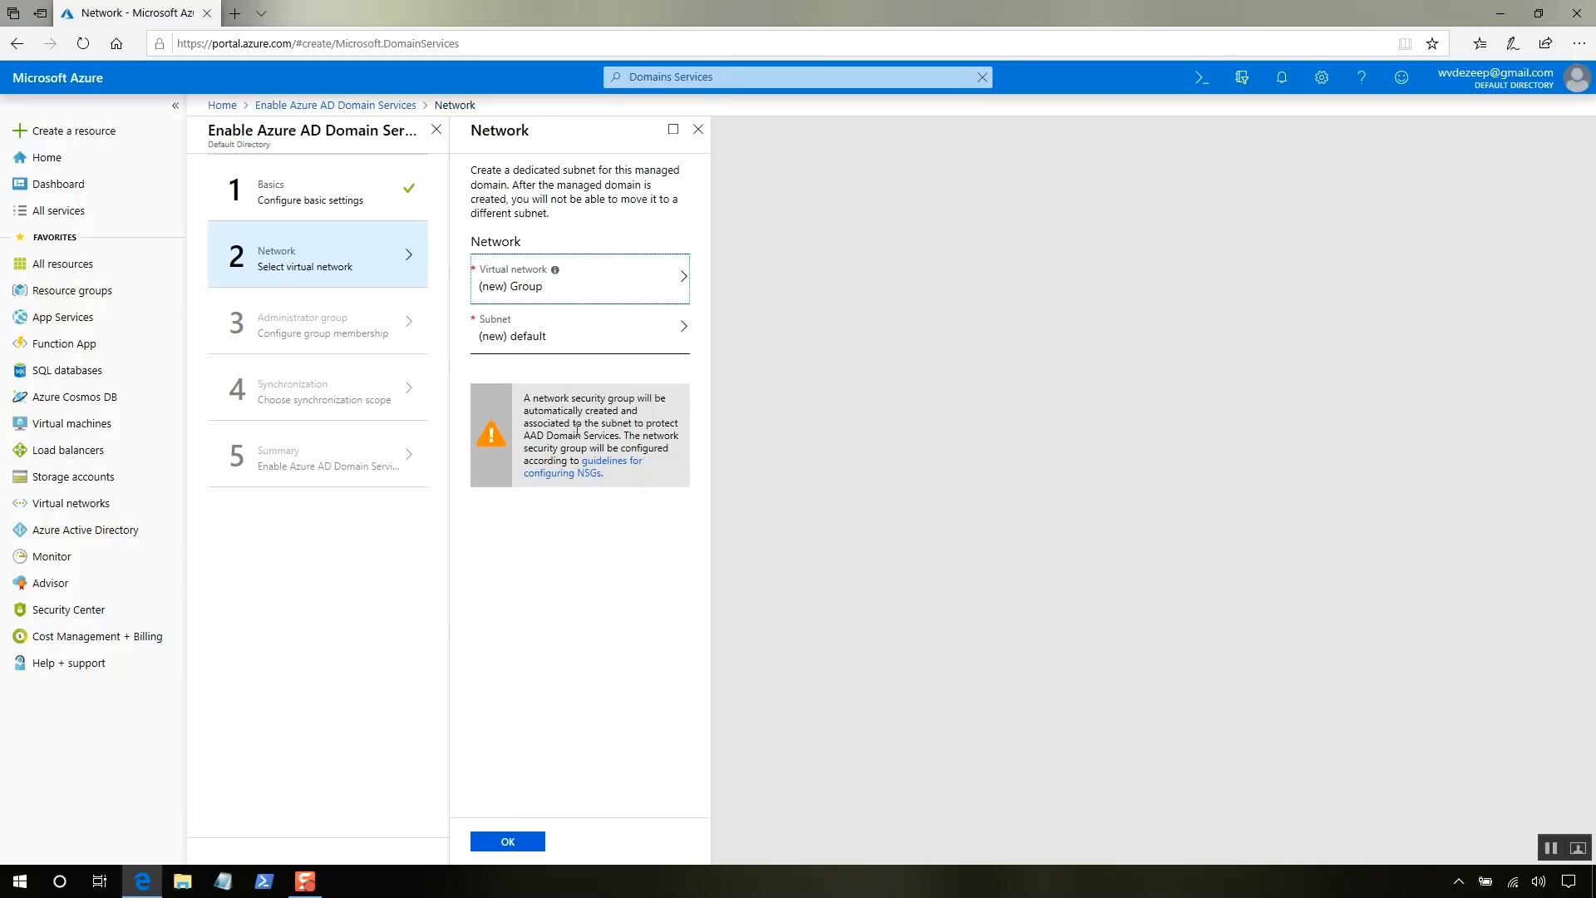
click(547, 337)
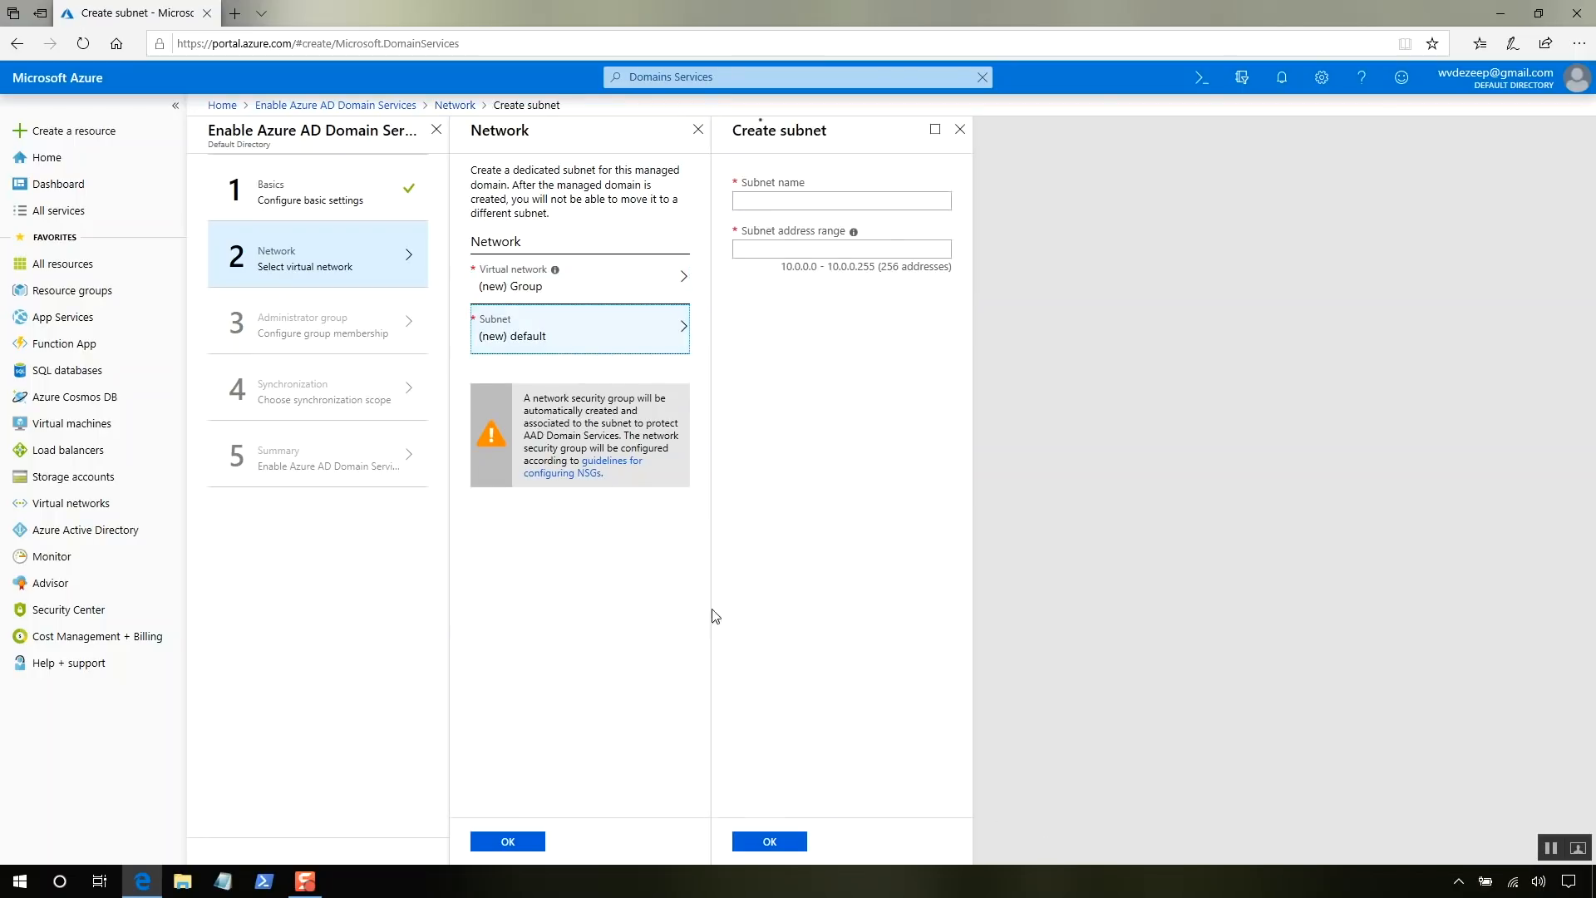
click(770, 843)
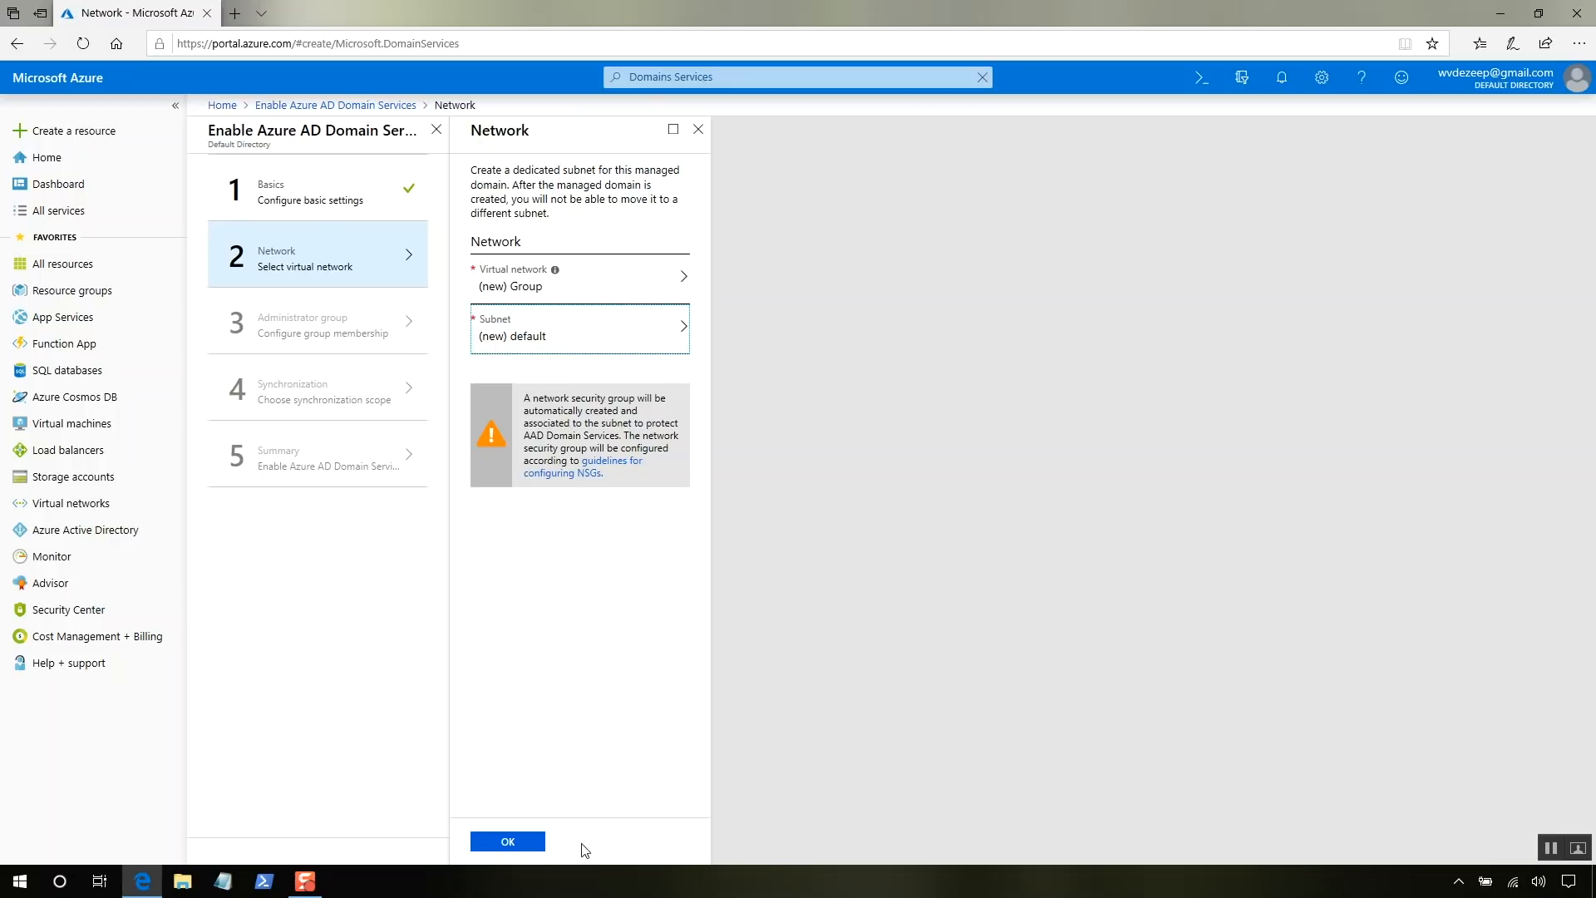
click(517, 843)
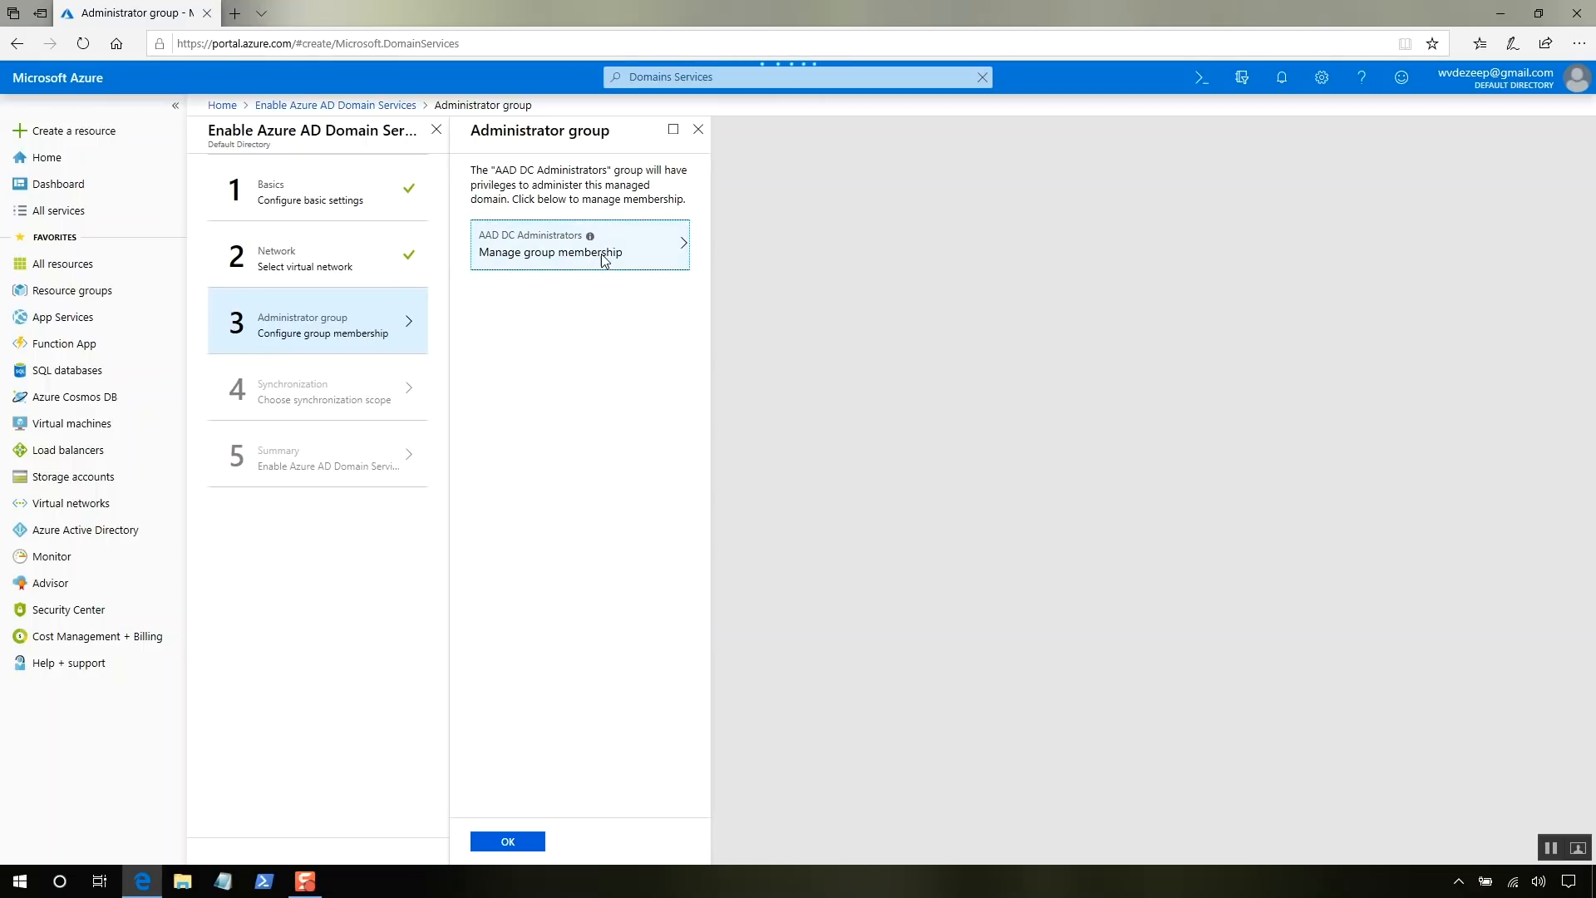
- Try adding a user to AAD DC Administrators, dismiss the failure, and accept the Administrator group step
click(603, 260)
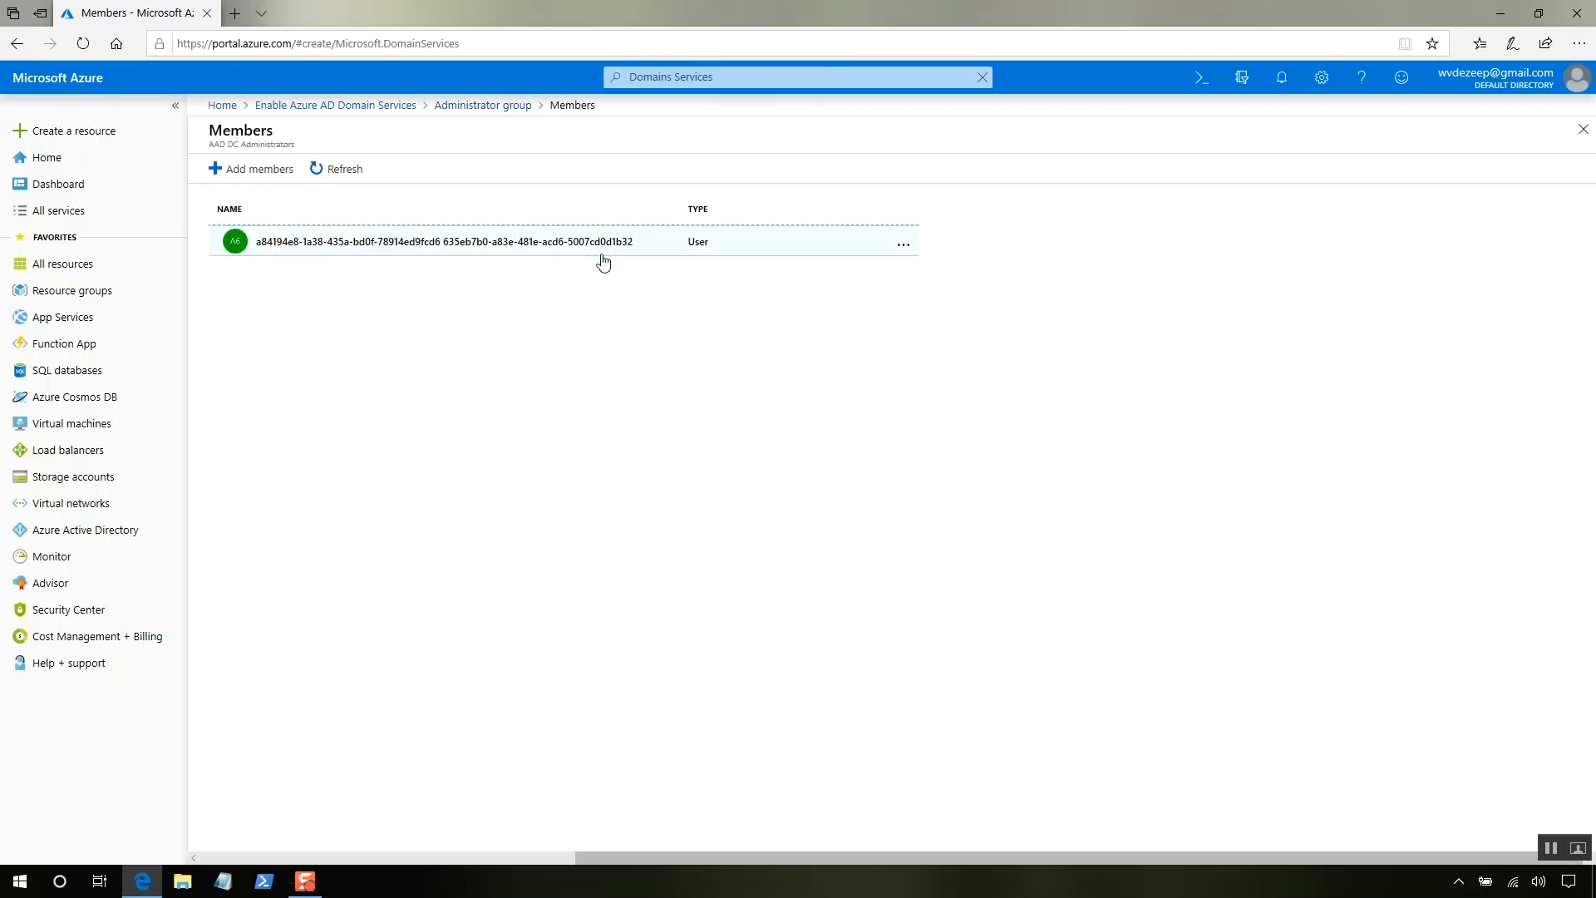
click(280, 167)
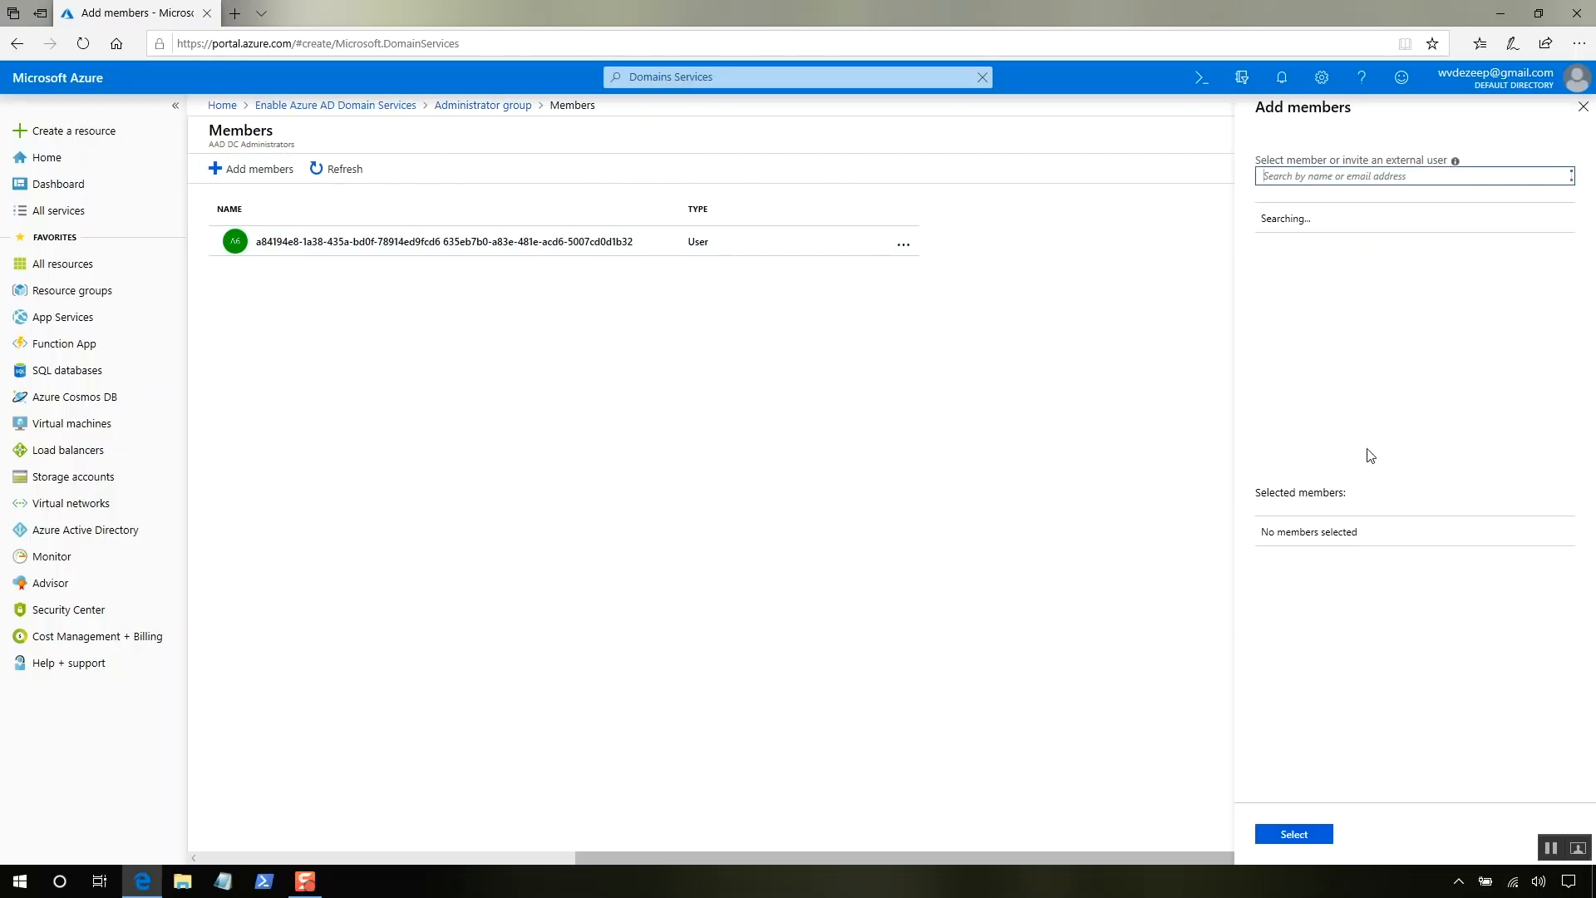
click(1416, 230)
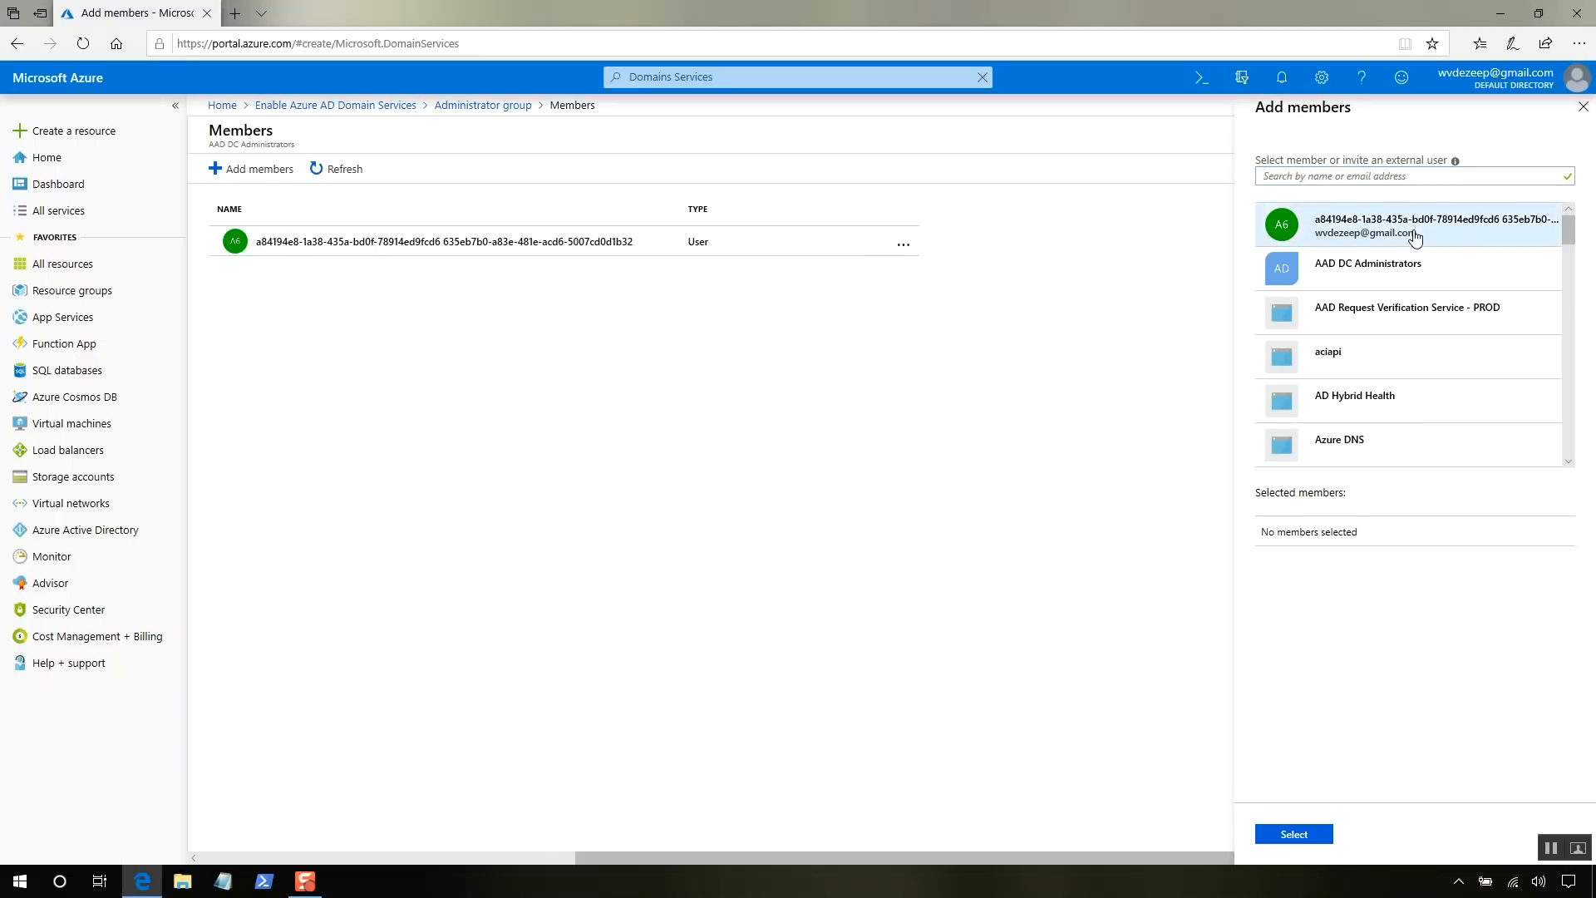
click(1291, 834)
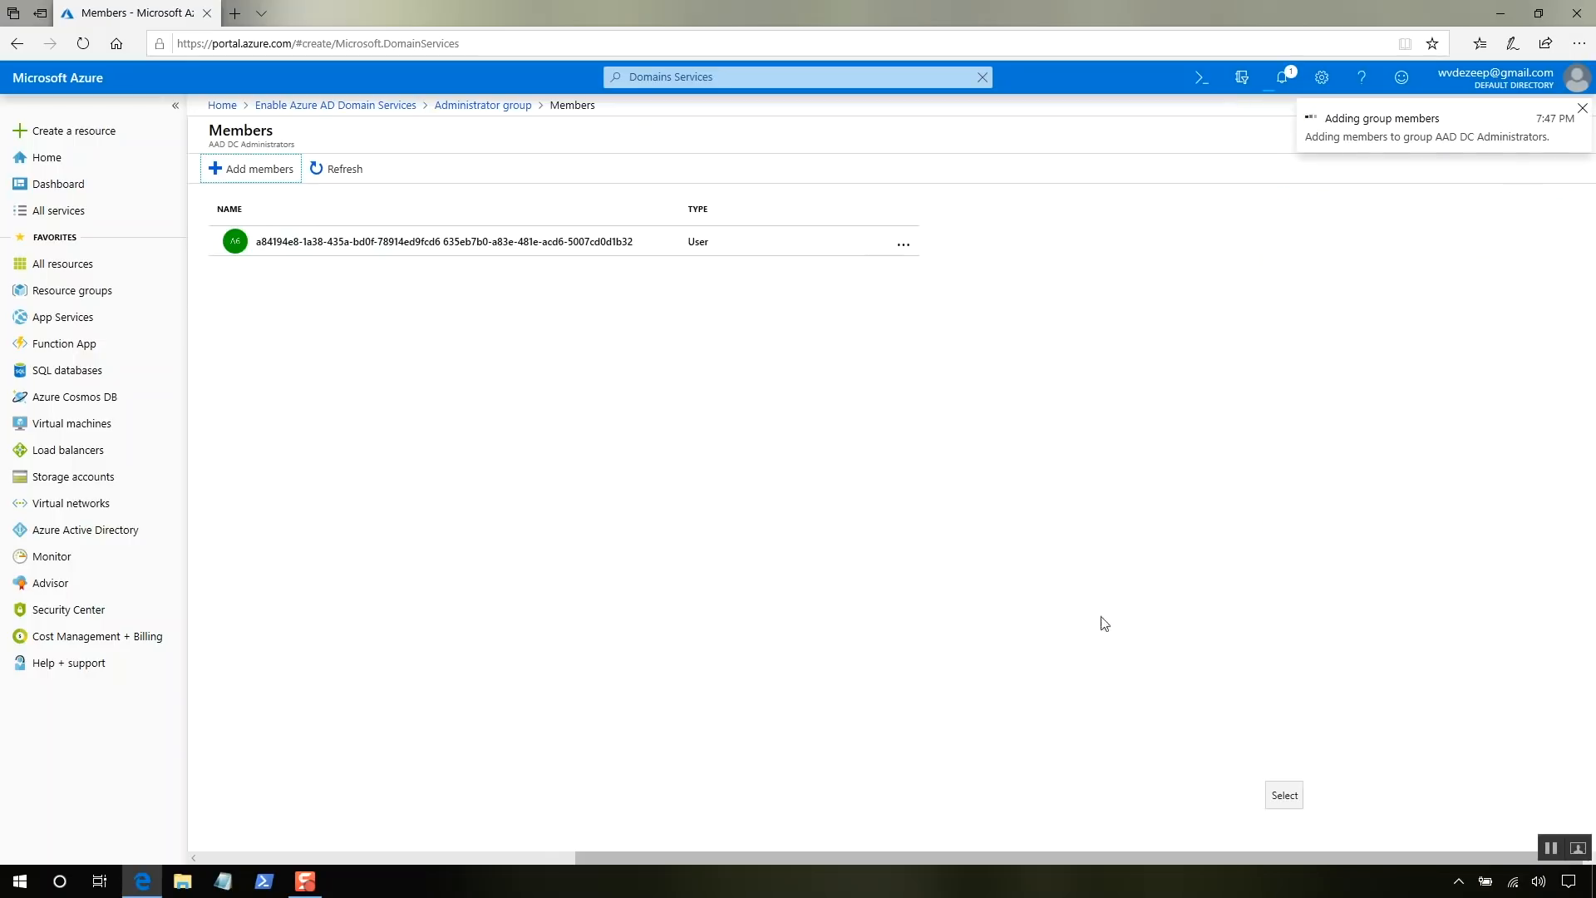
click(1585, 111)
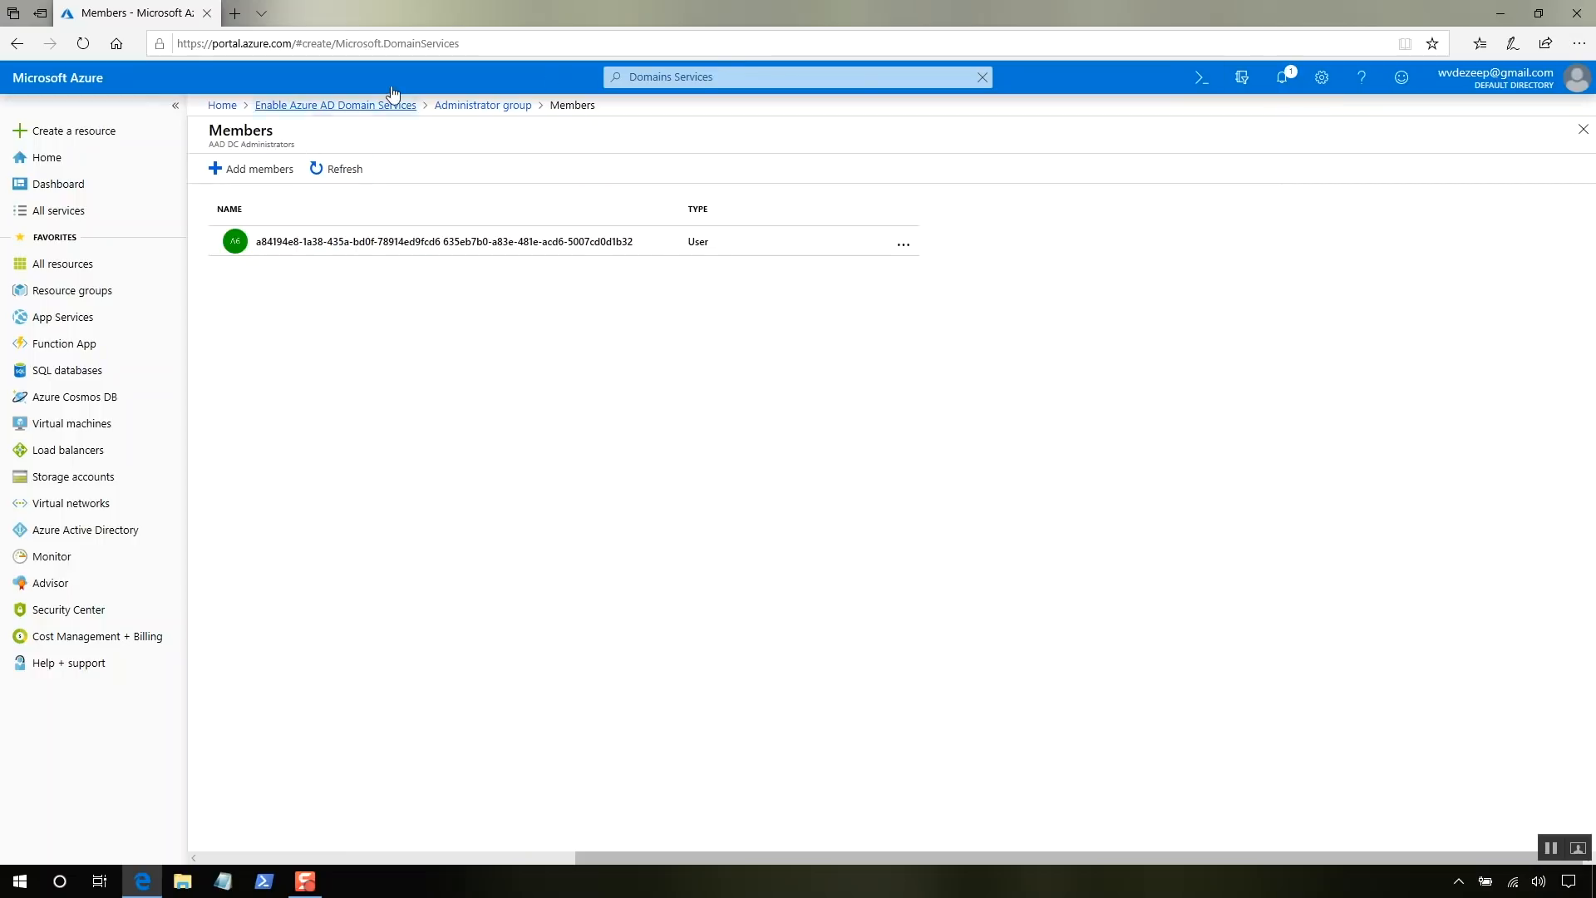
click(1584, 129)
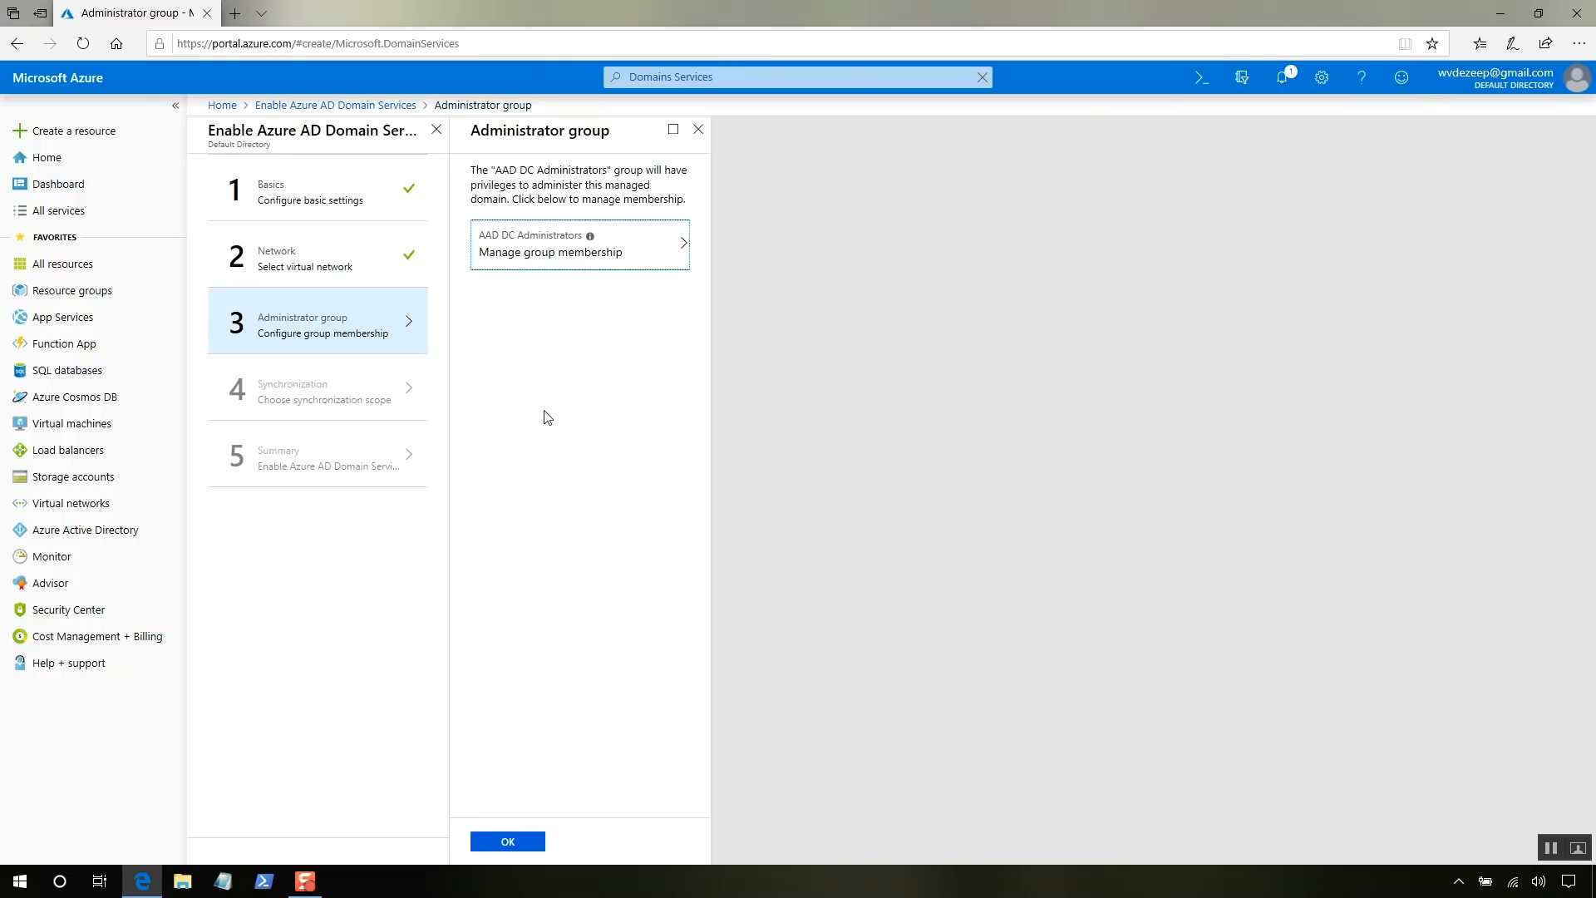
click(503, 842)
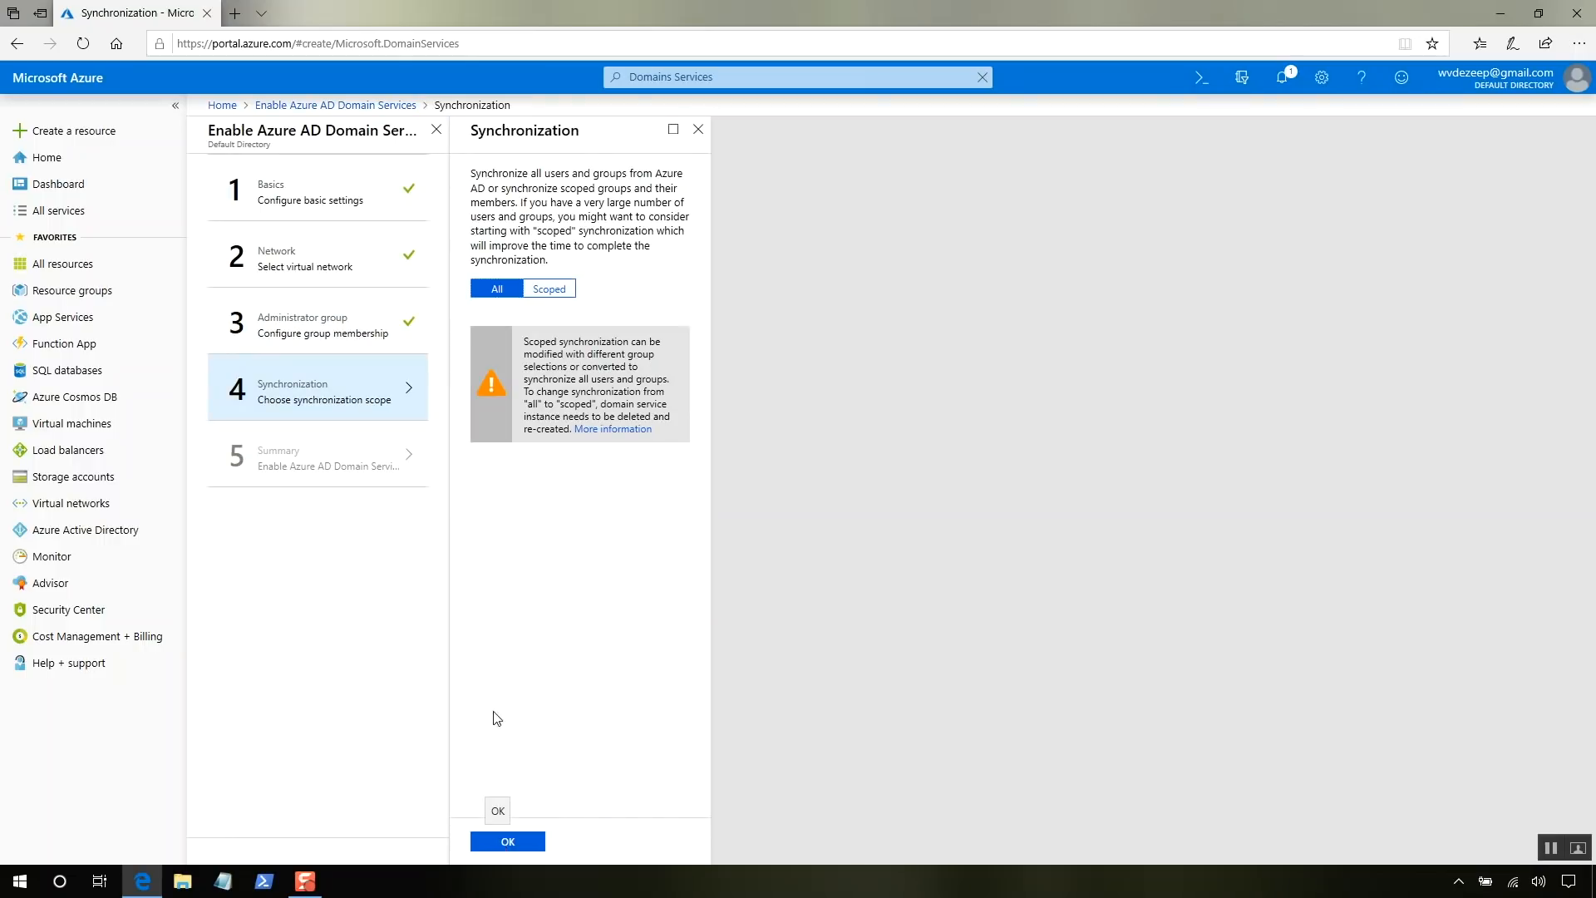
- Keep synchronization scope All, submit the deployment from Summary, and view its progress
click(509, 844)
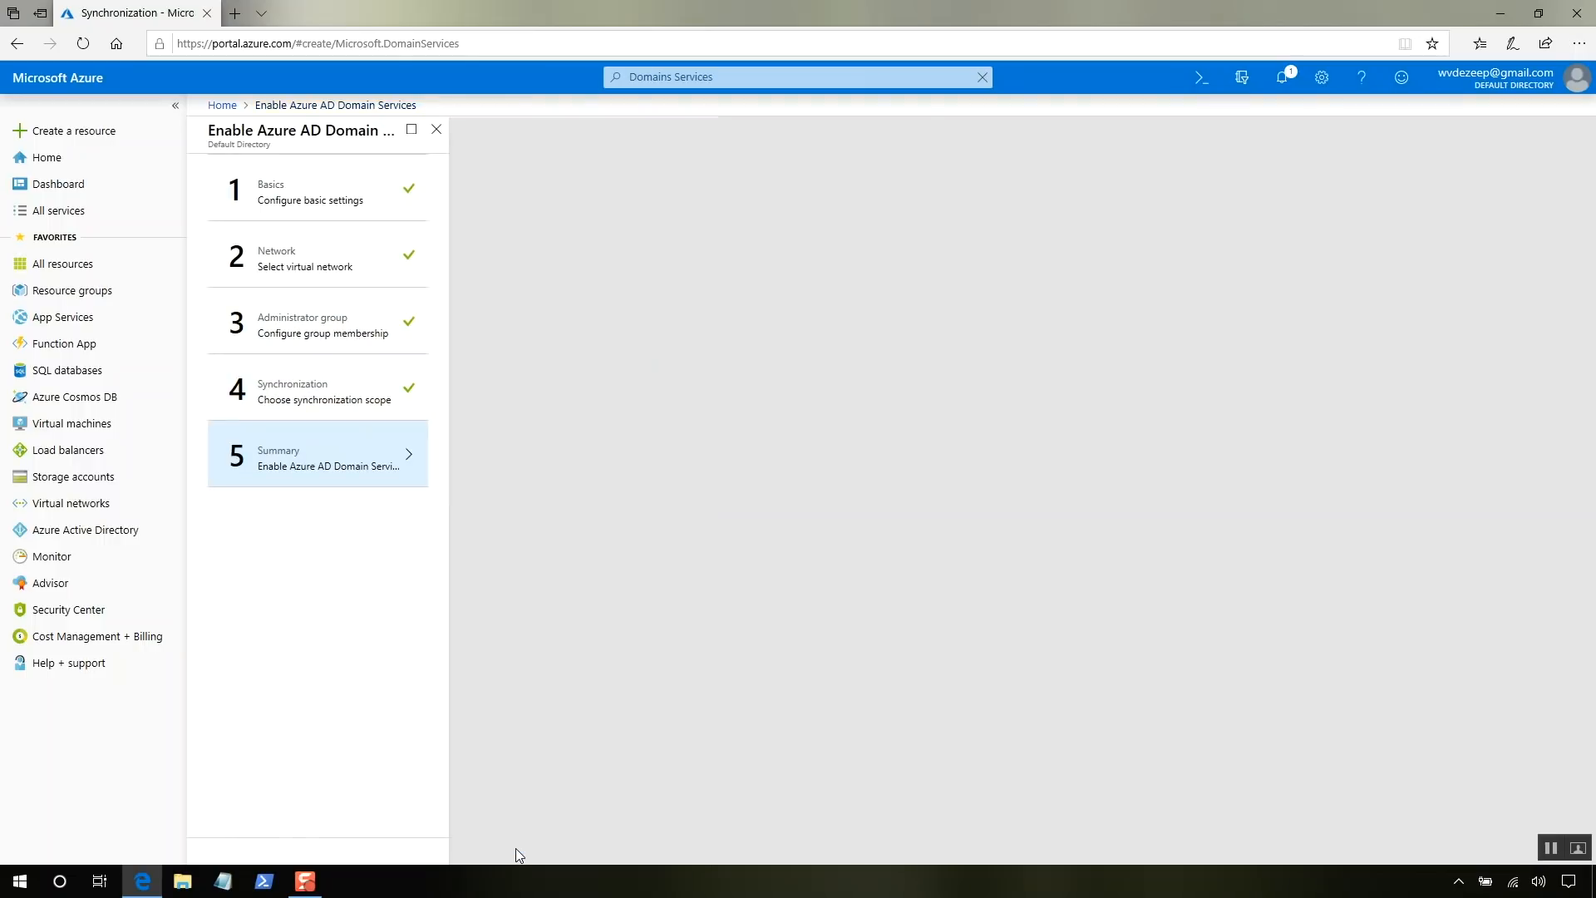
click(514, 844)
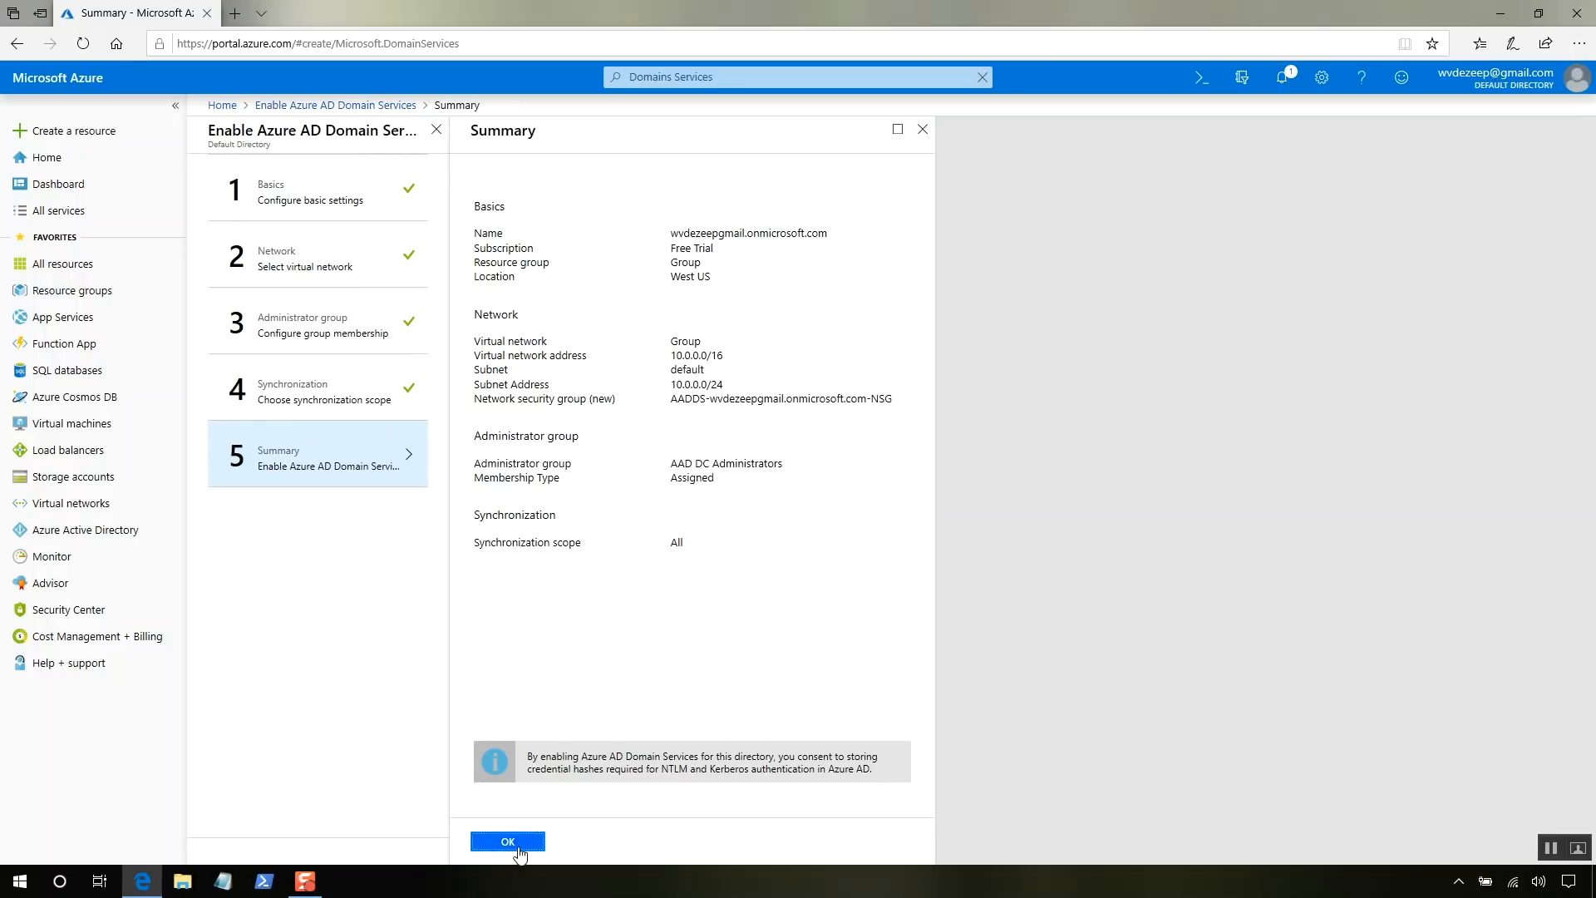
click(525, 846)
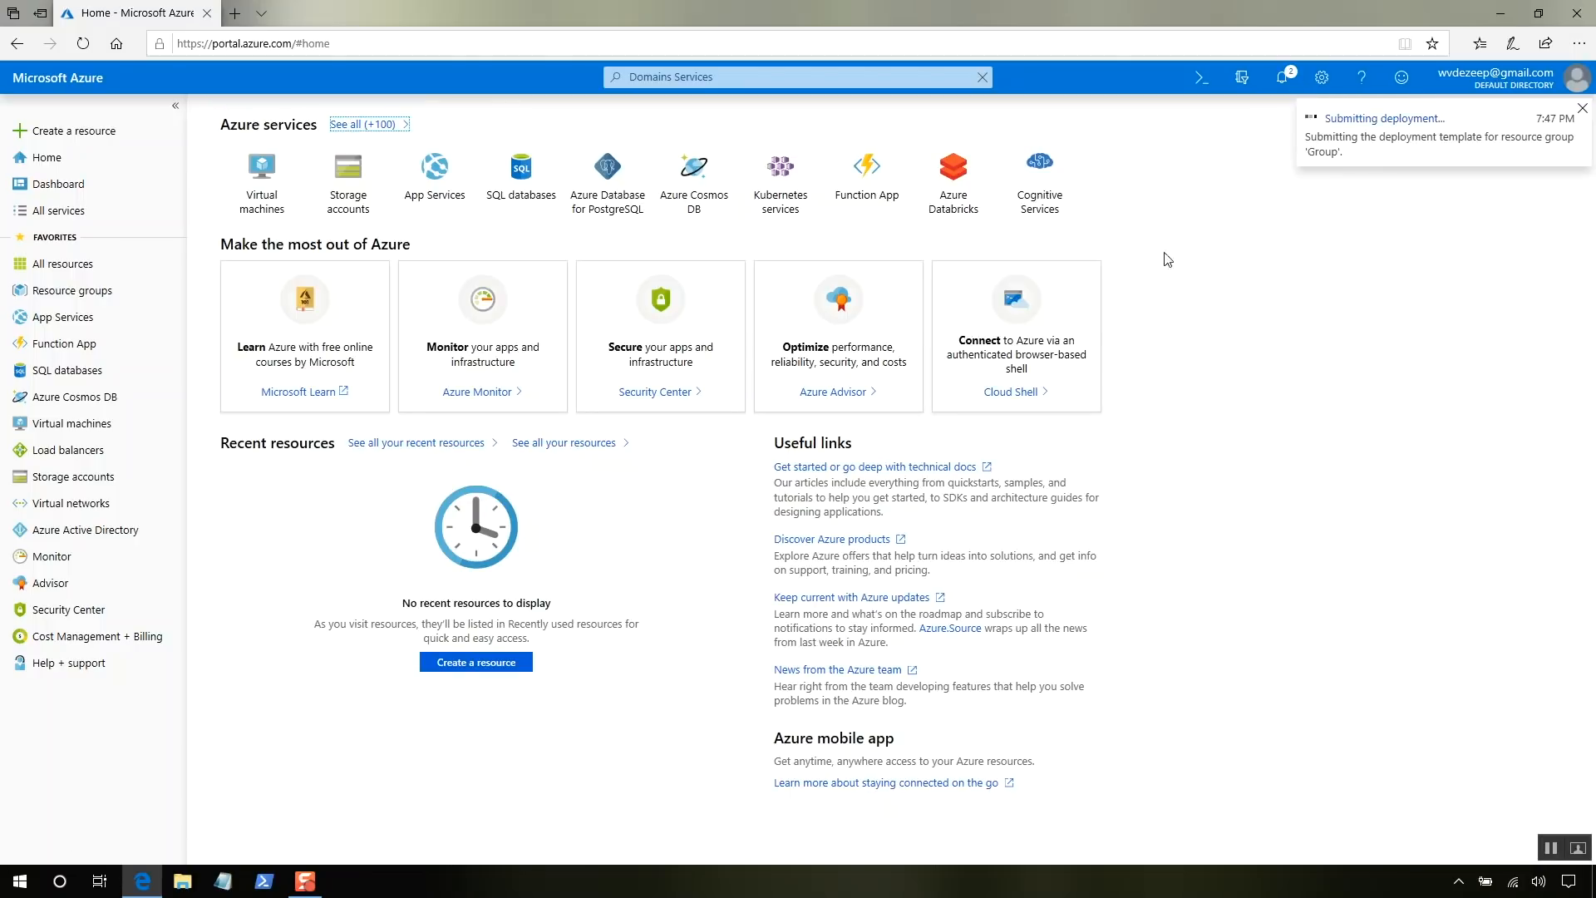
click(1351, 121)
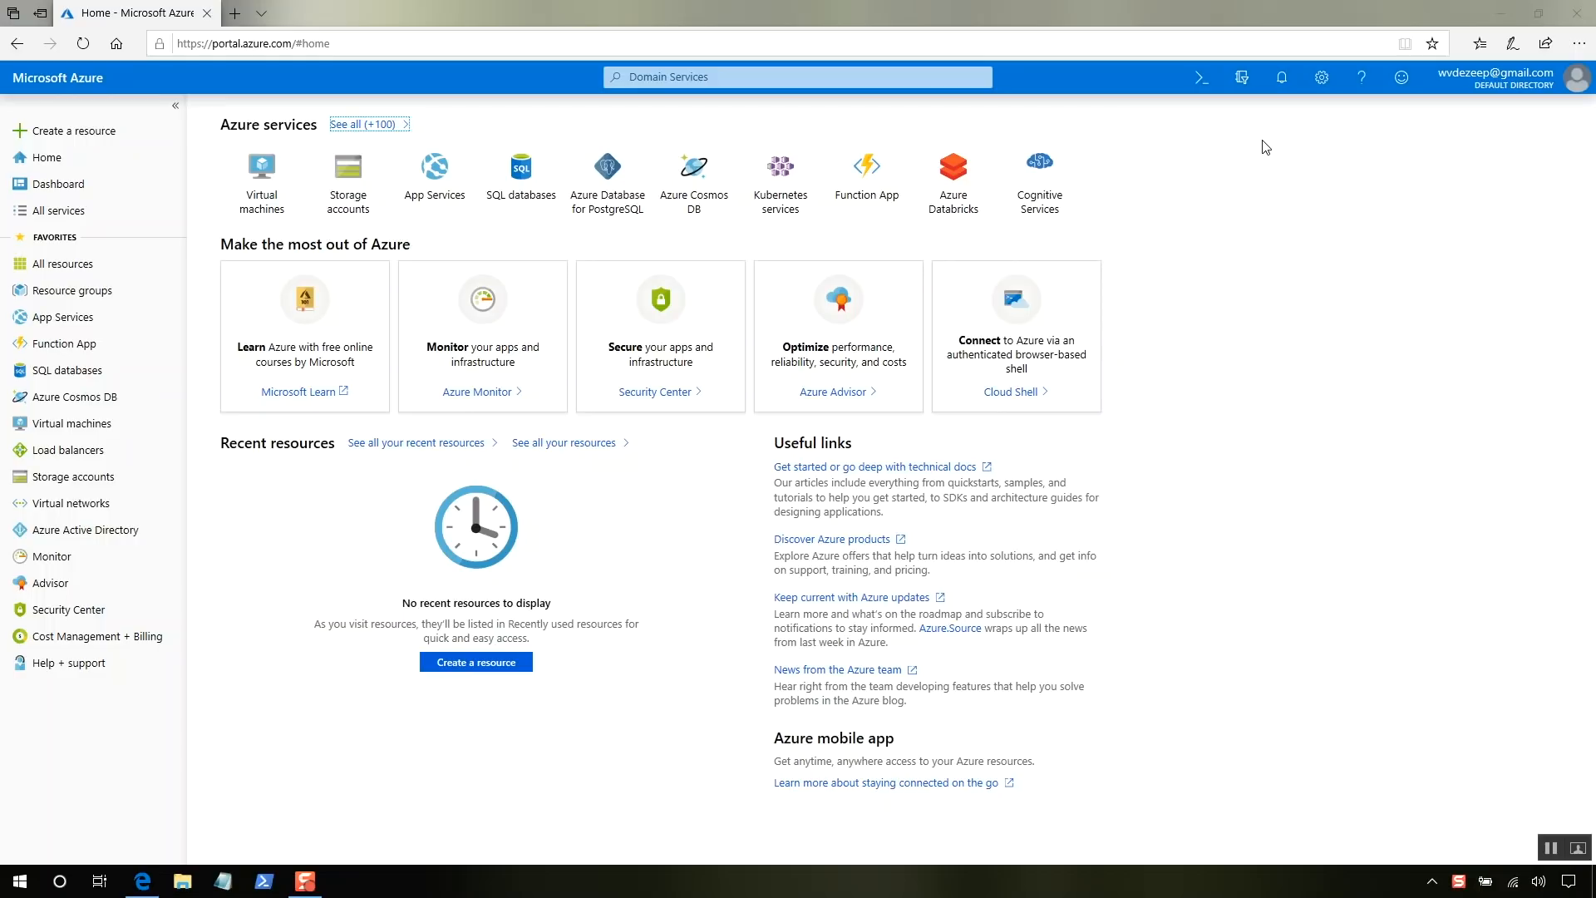
- Open the deployed domain services resource, point the virtual network DNS to it, then open Azure Active Directory
click(1283, 79)
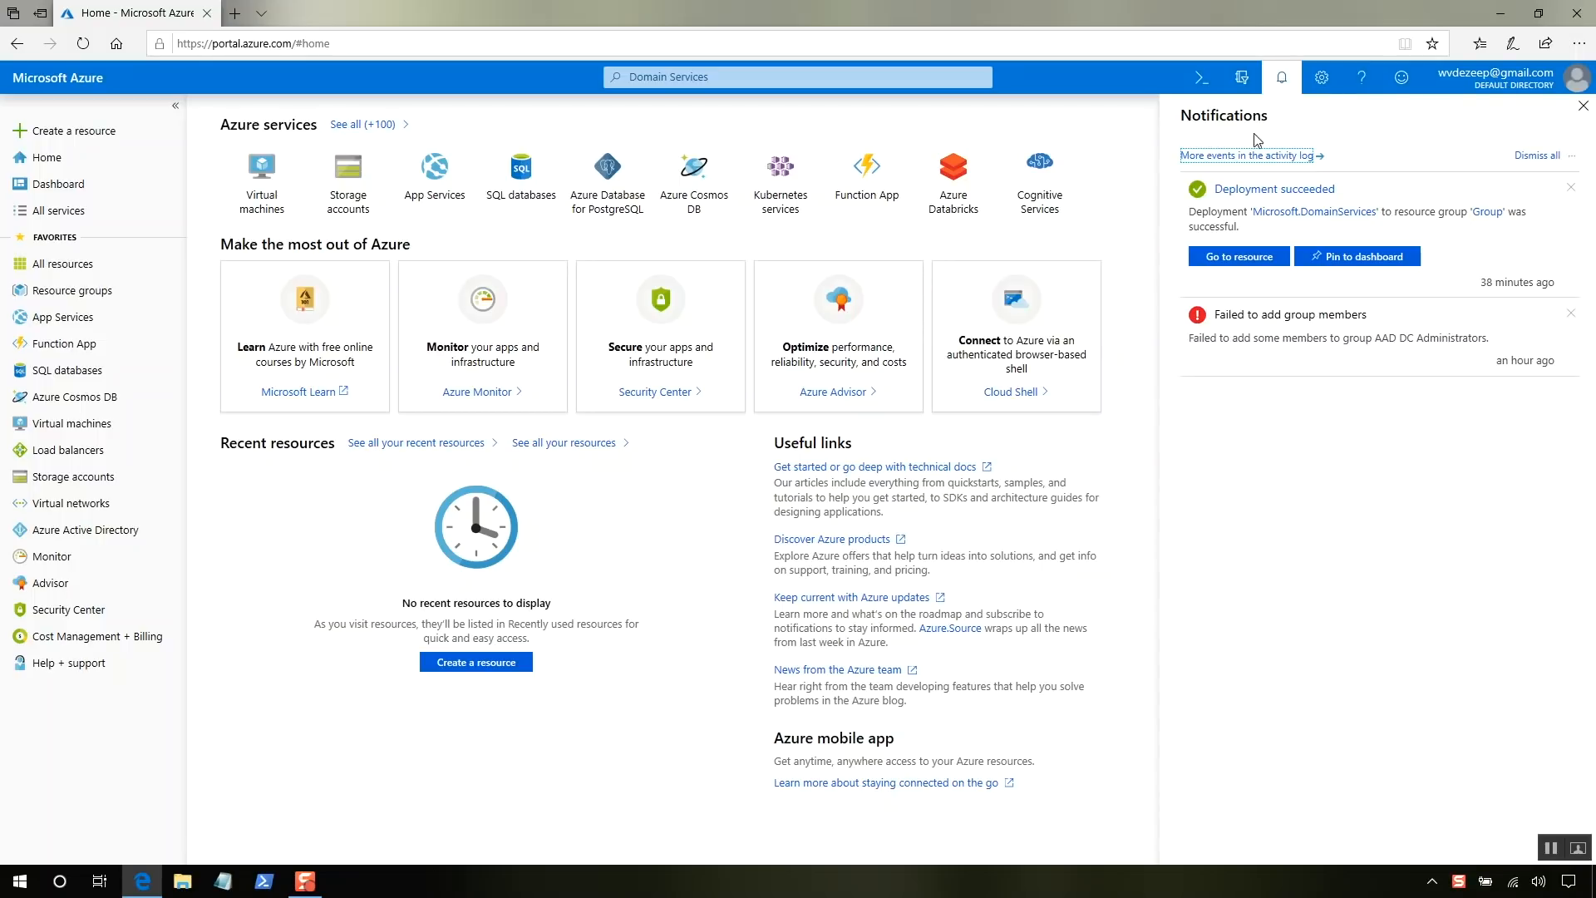
click(1232, 261)
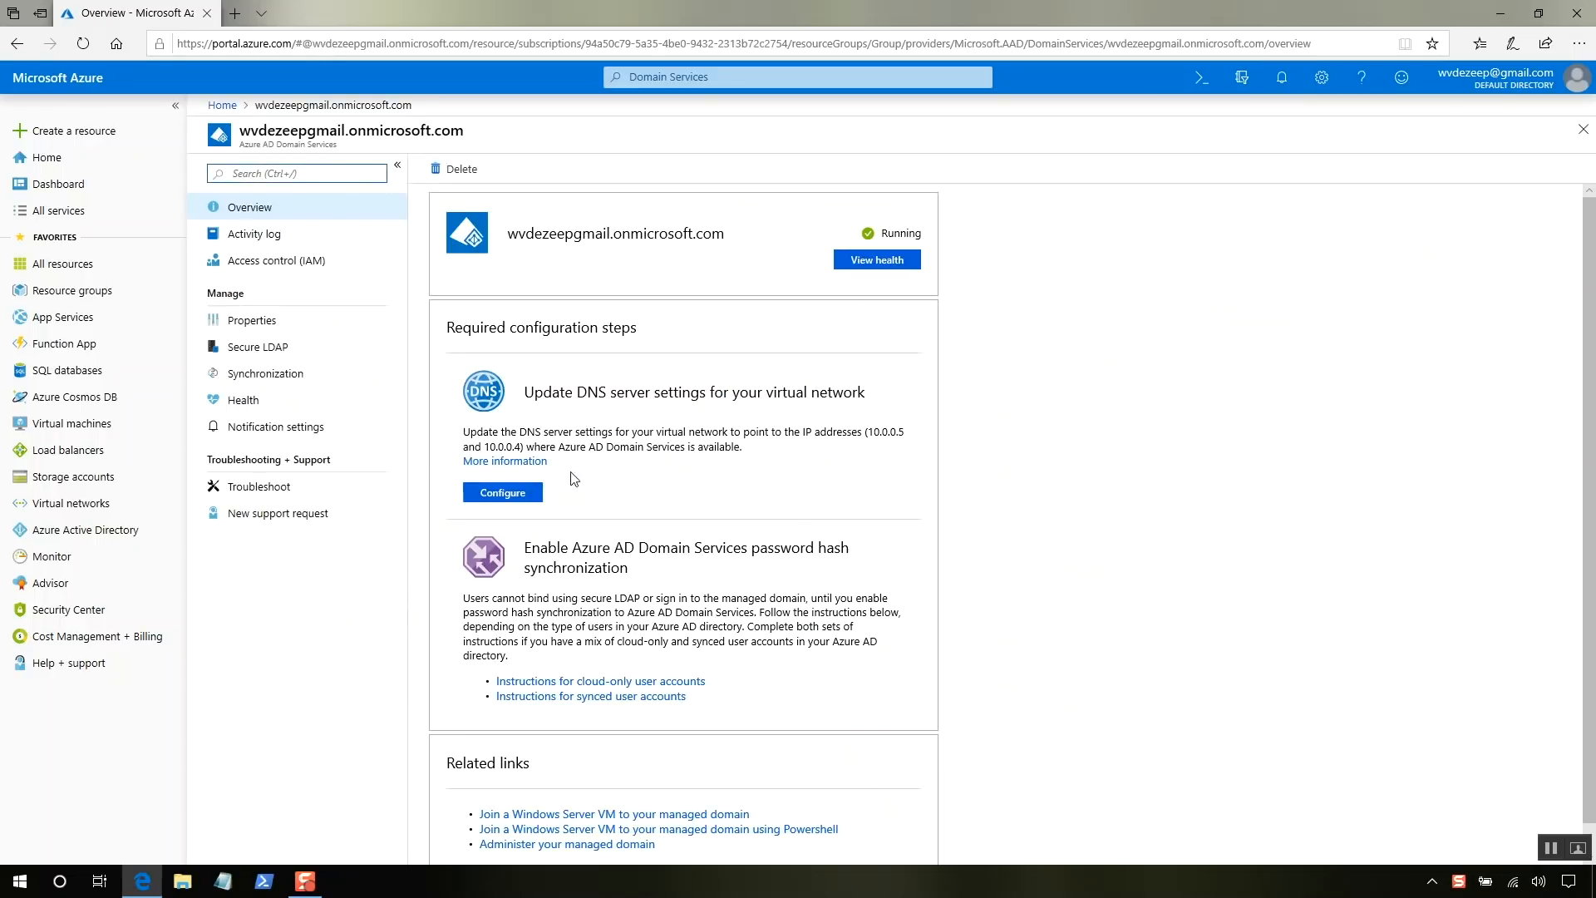
click(517, 497)
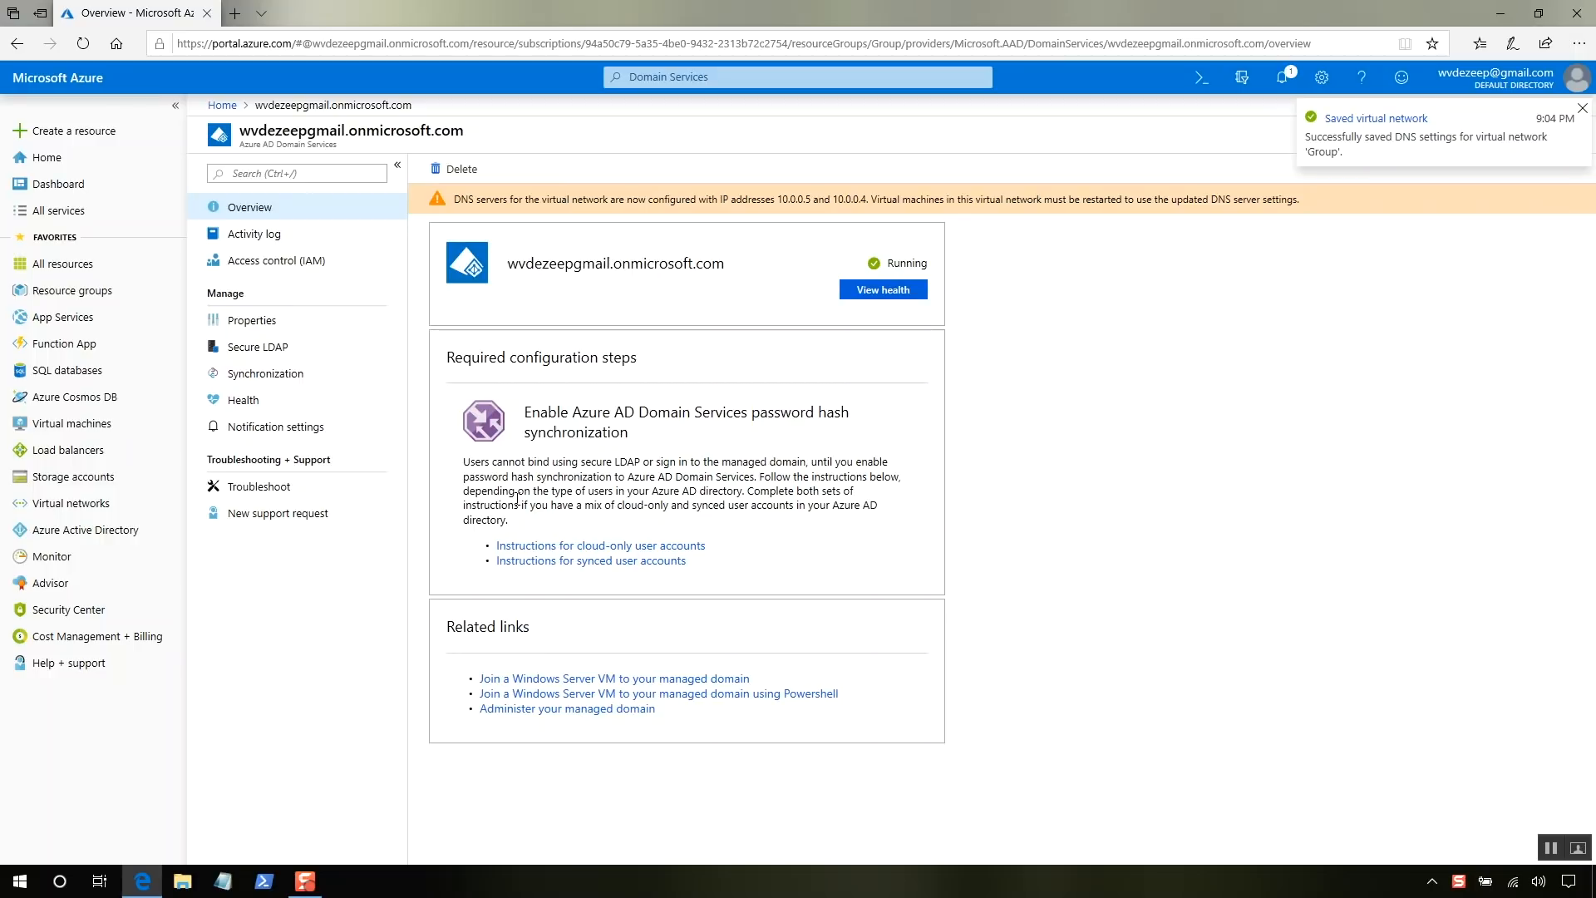
click(110, 540)
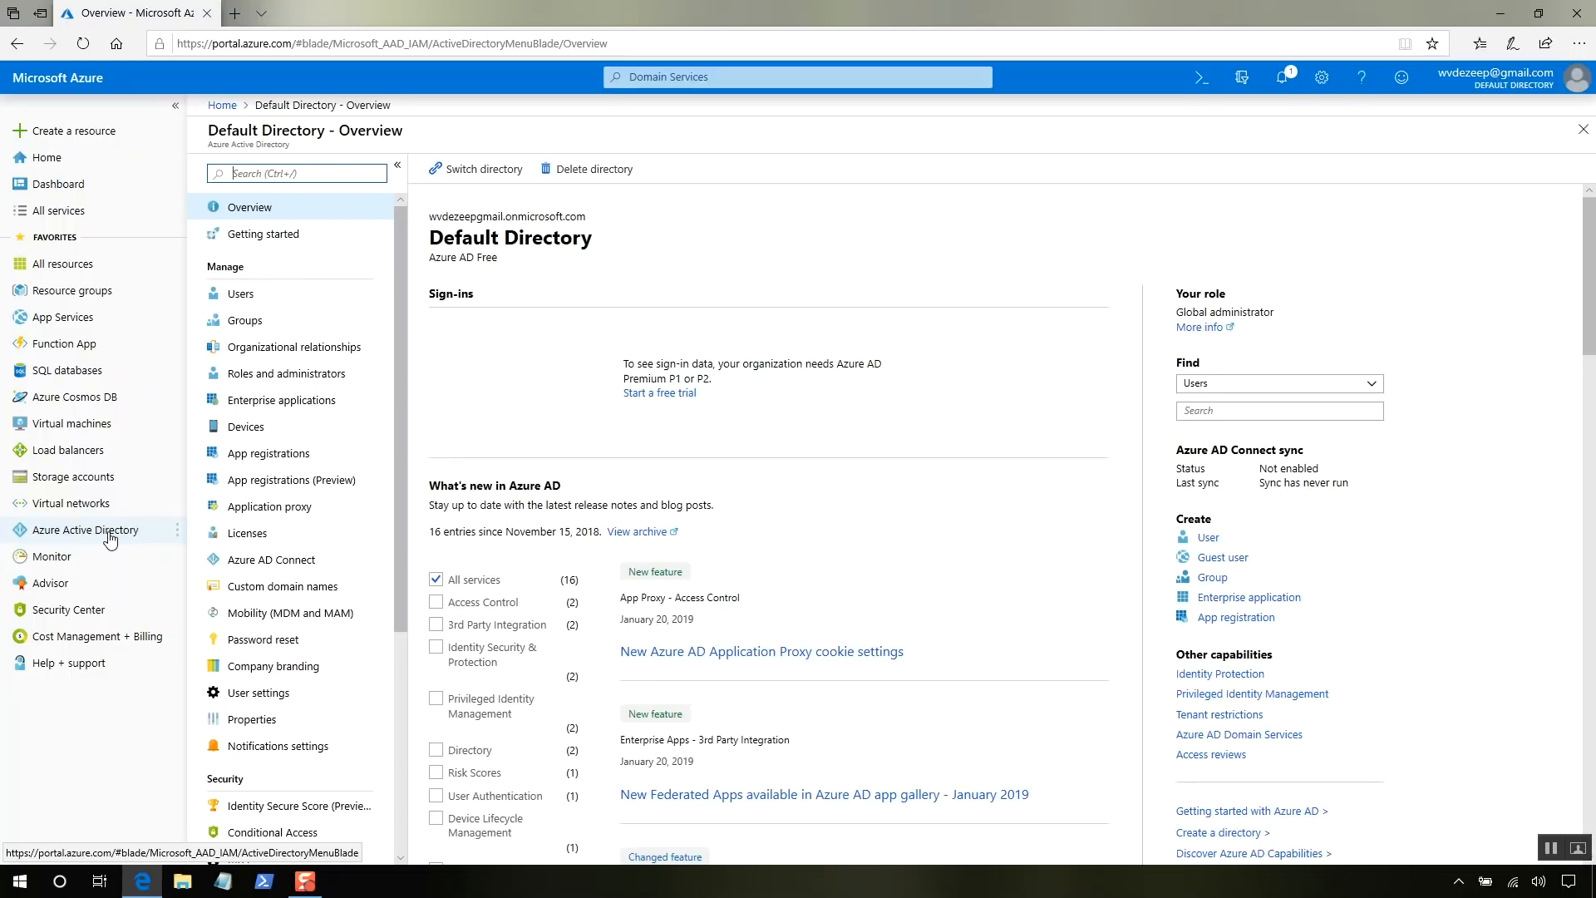
- Start a new user in Users, entering the person's name and a user name on the onmicrosoft.com domain
click(301, 309)
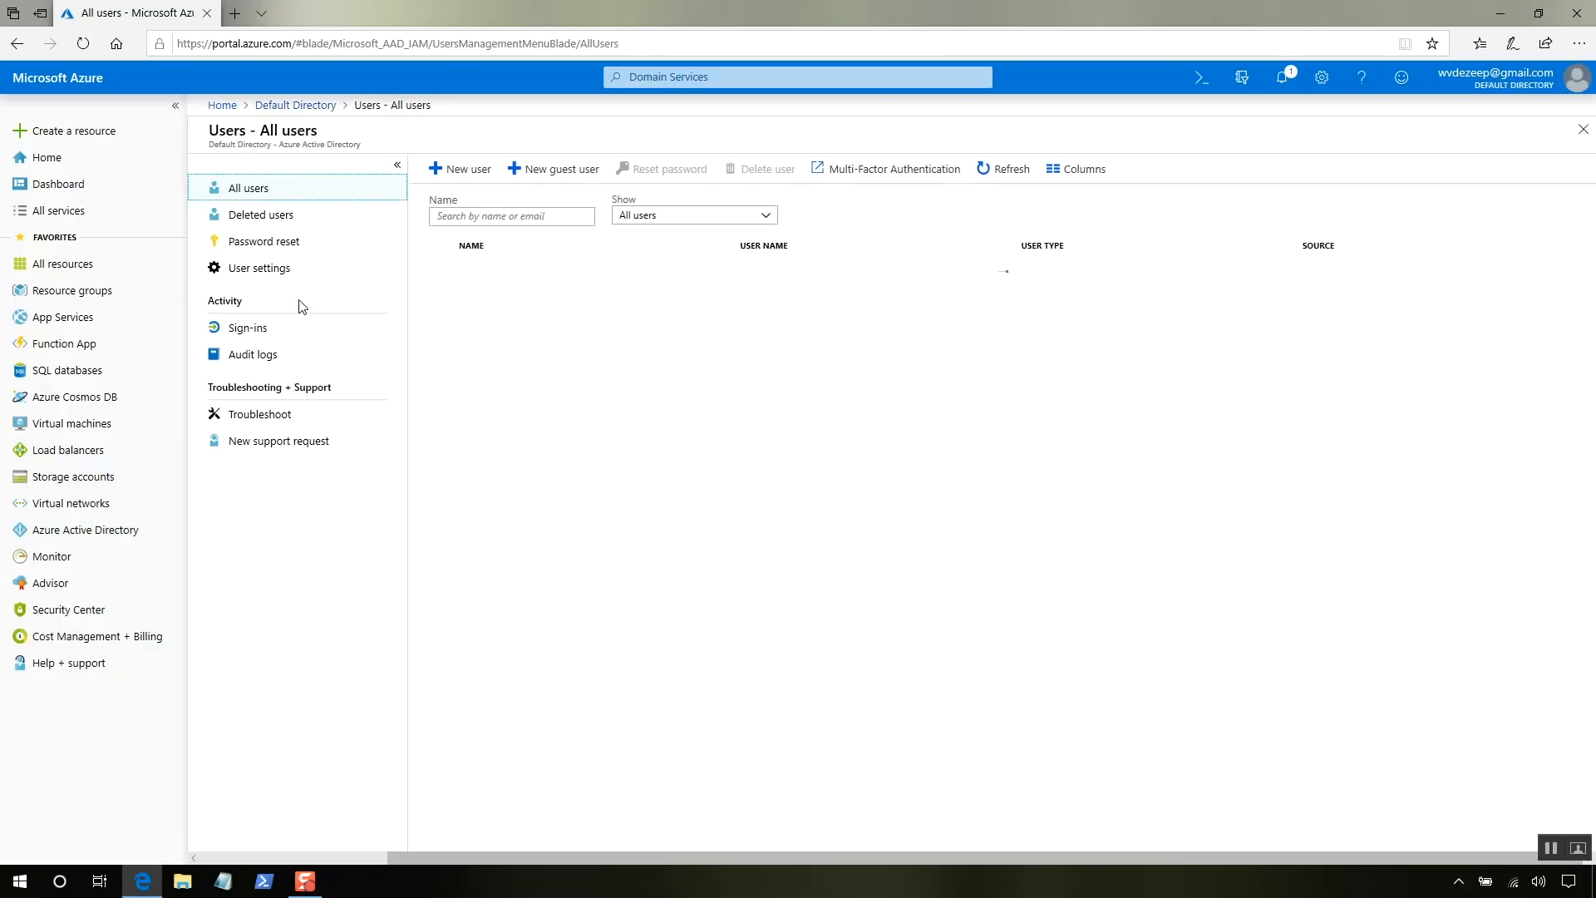
click(482, 177)
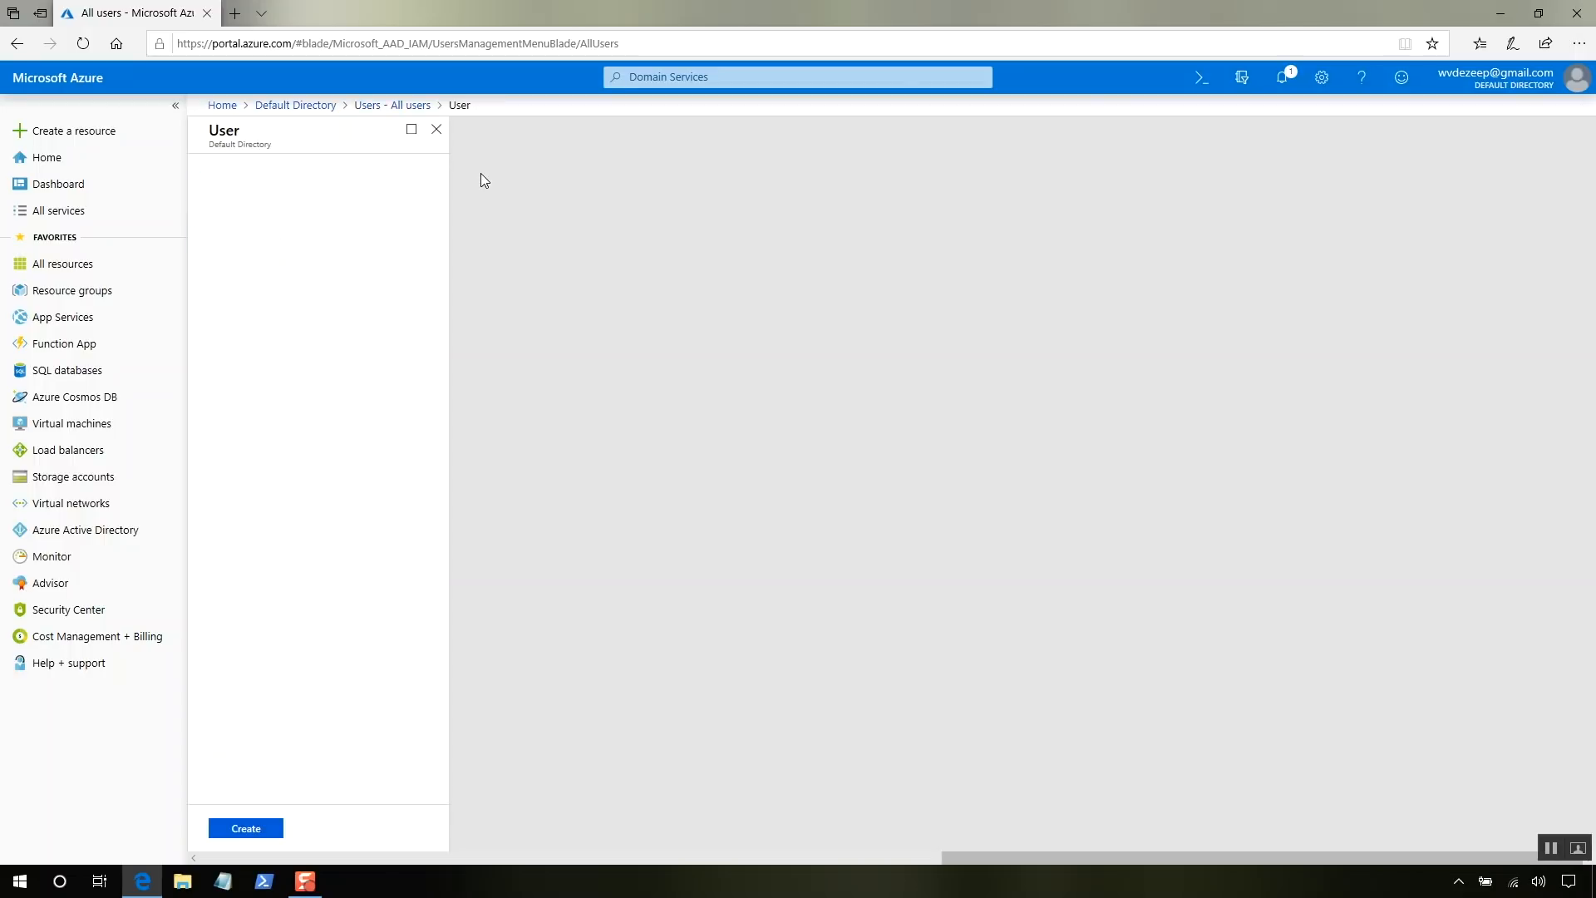
click(375, 198)
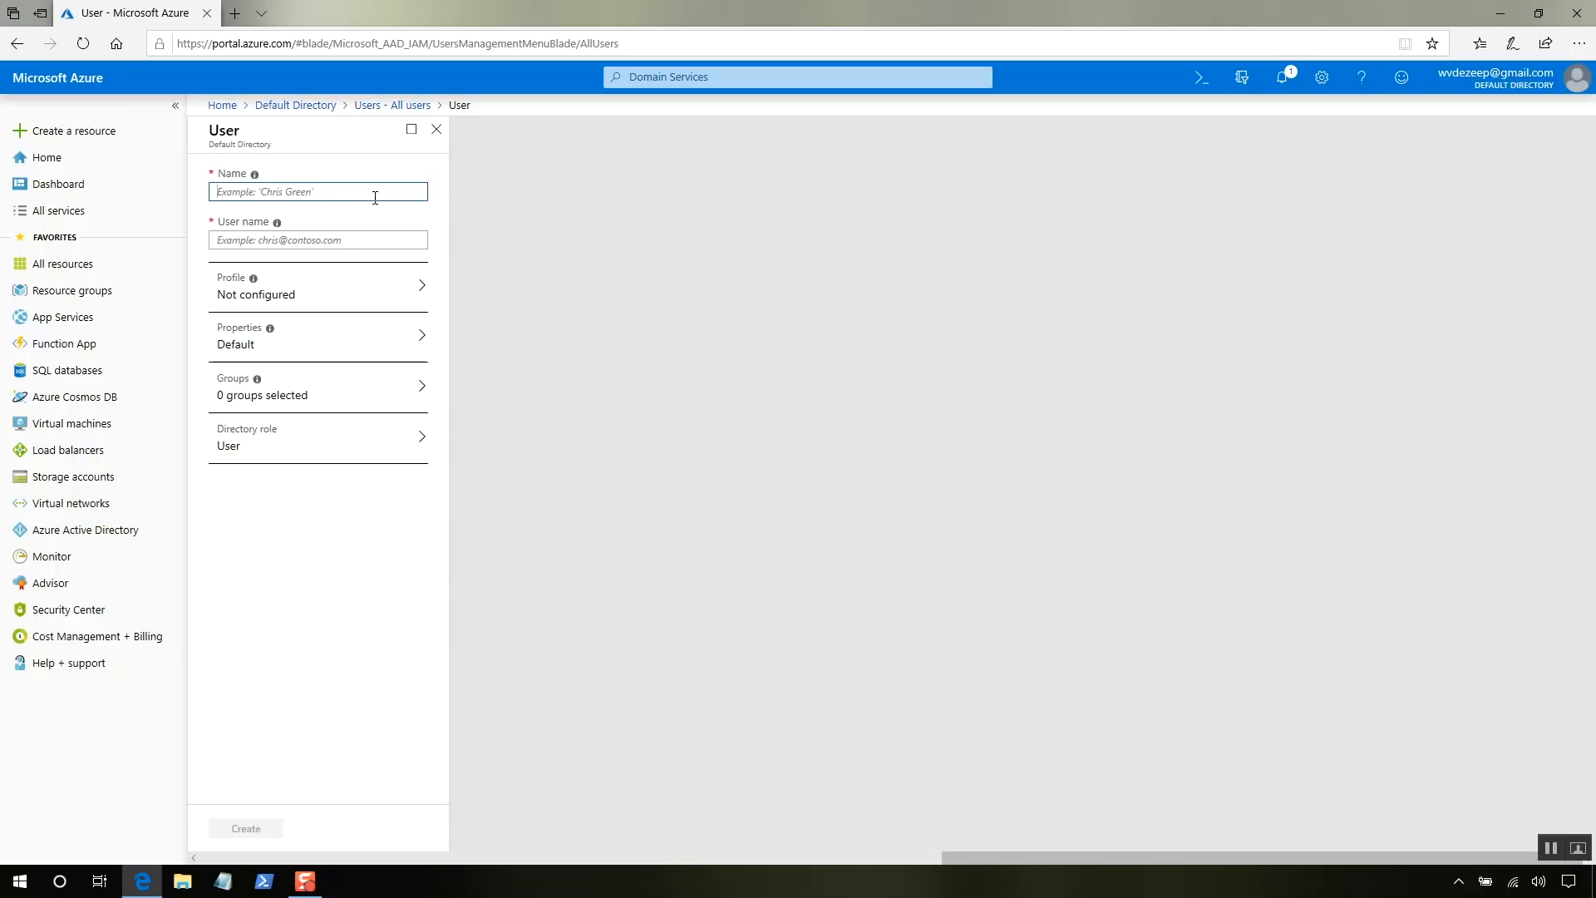
text(Liz)
key(Tab)
text(liz@)
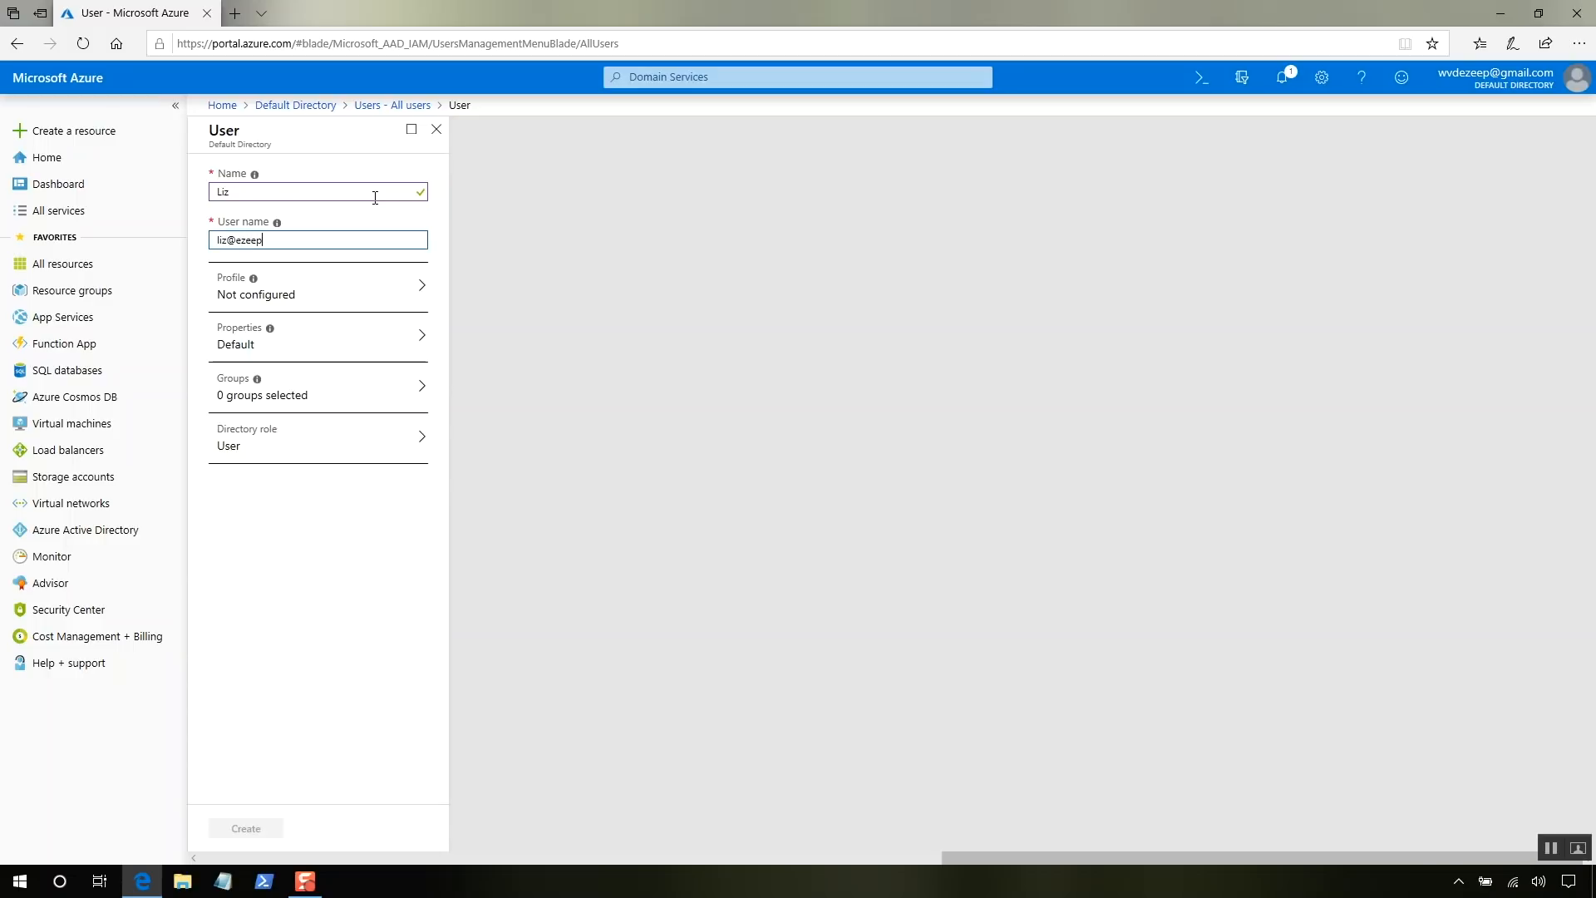
key(BackSpace)
key(BackSpace)
text(gmail.onmicrosoft.com)
- Fill in and confirm the new user's profile details
click(364, 313)
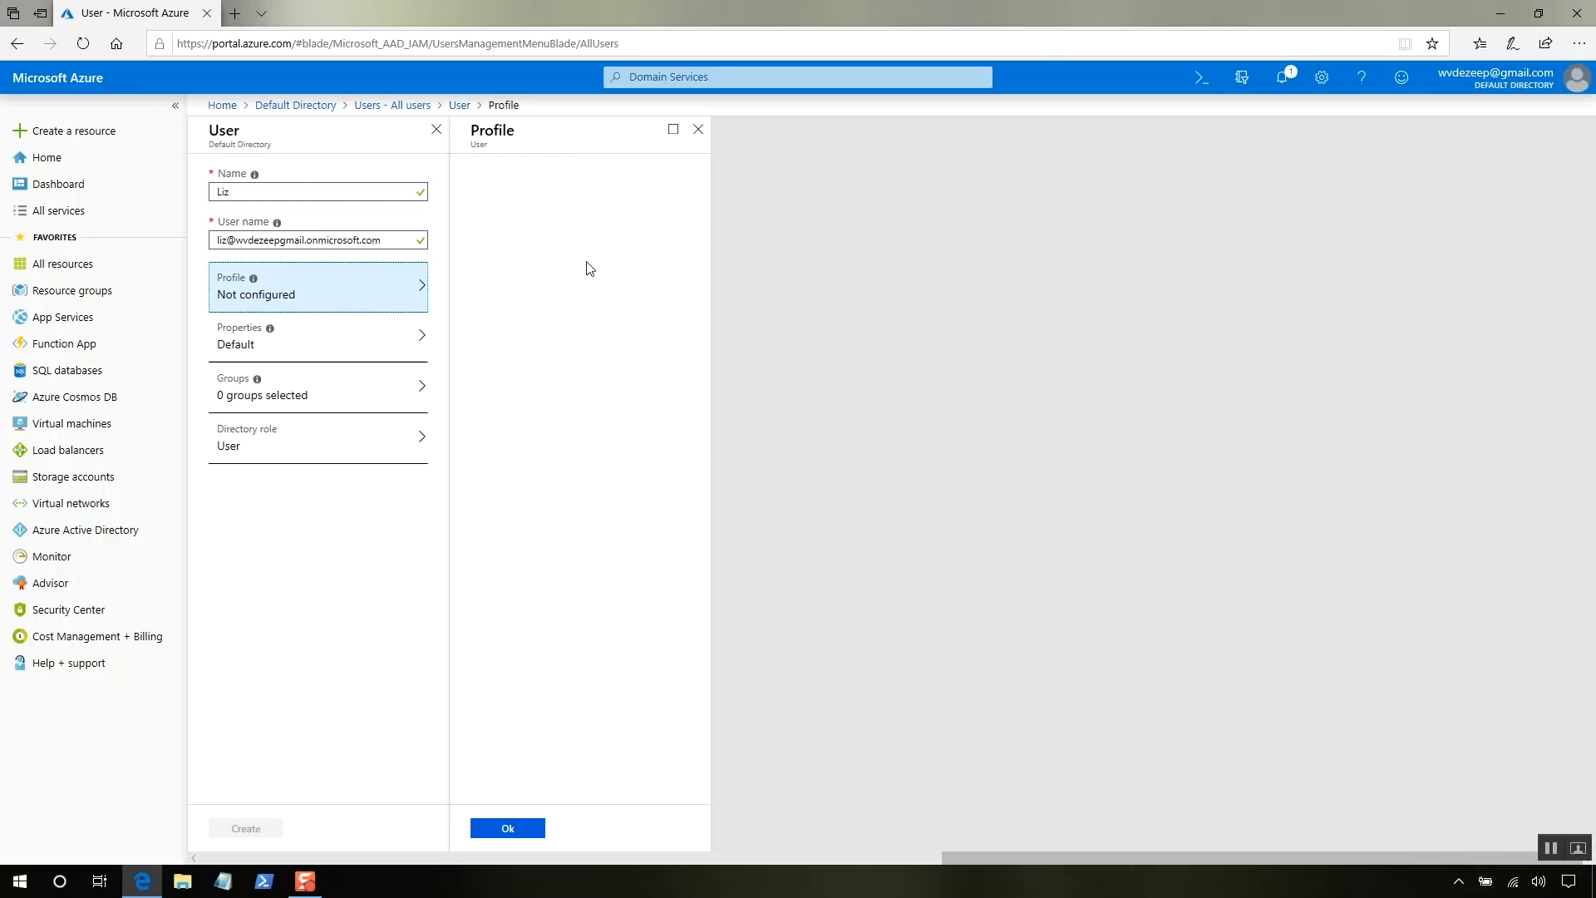
click(556, 209)
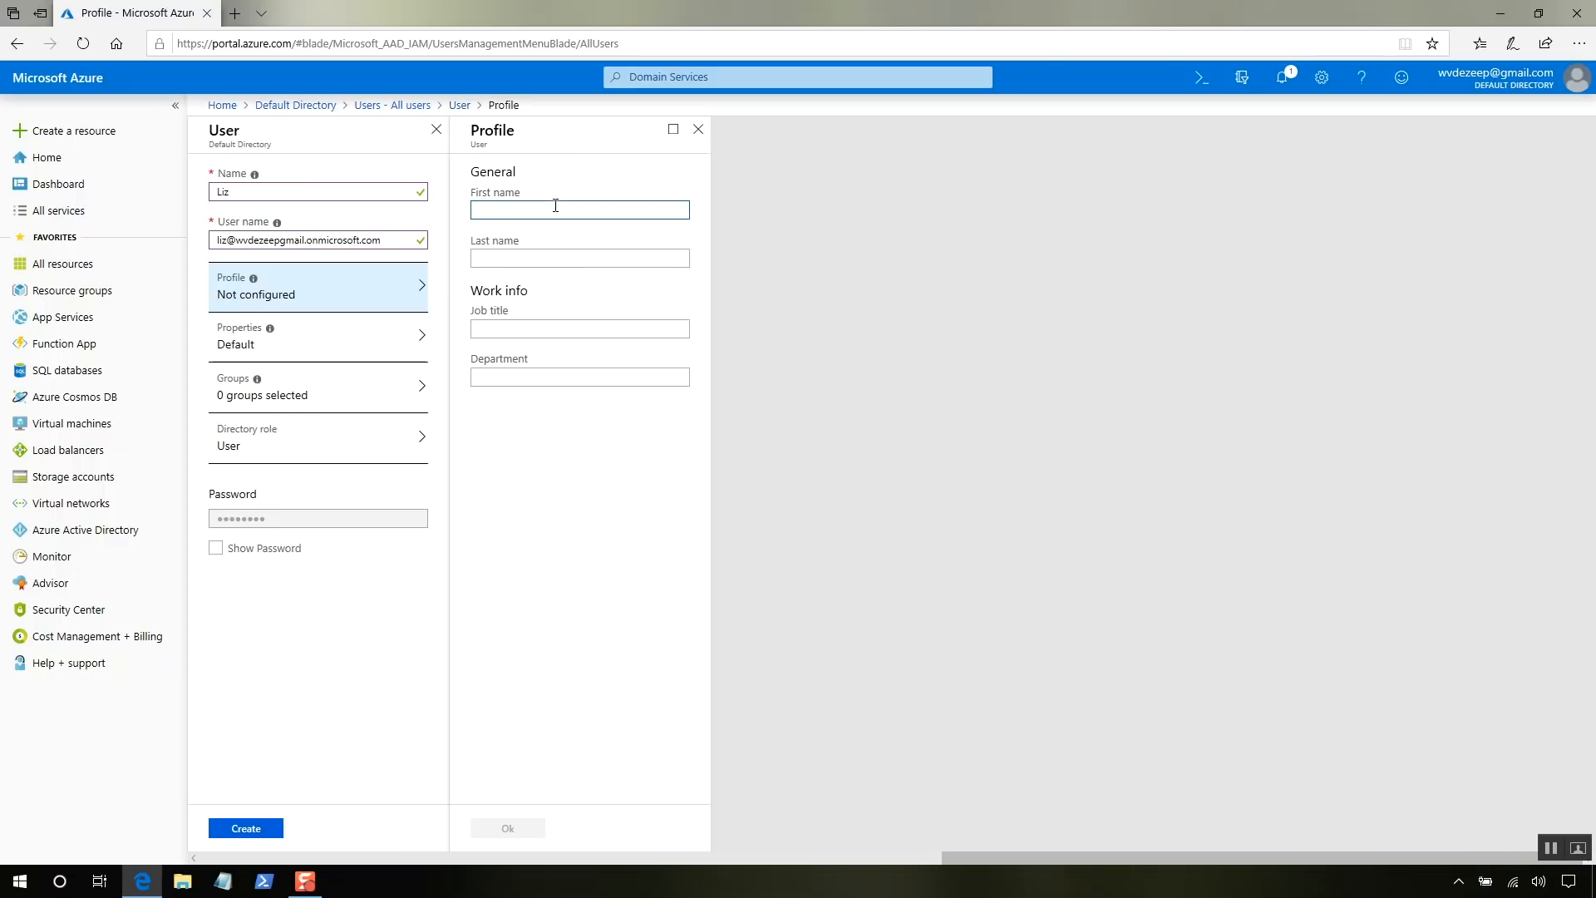
click(563, 376)
click(516, 828)
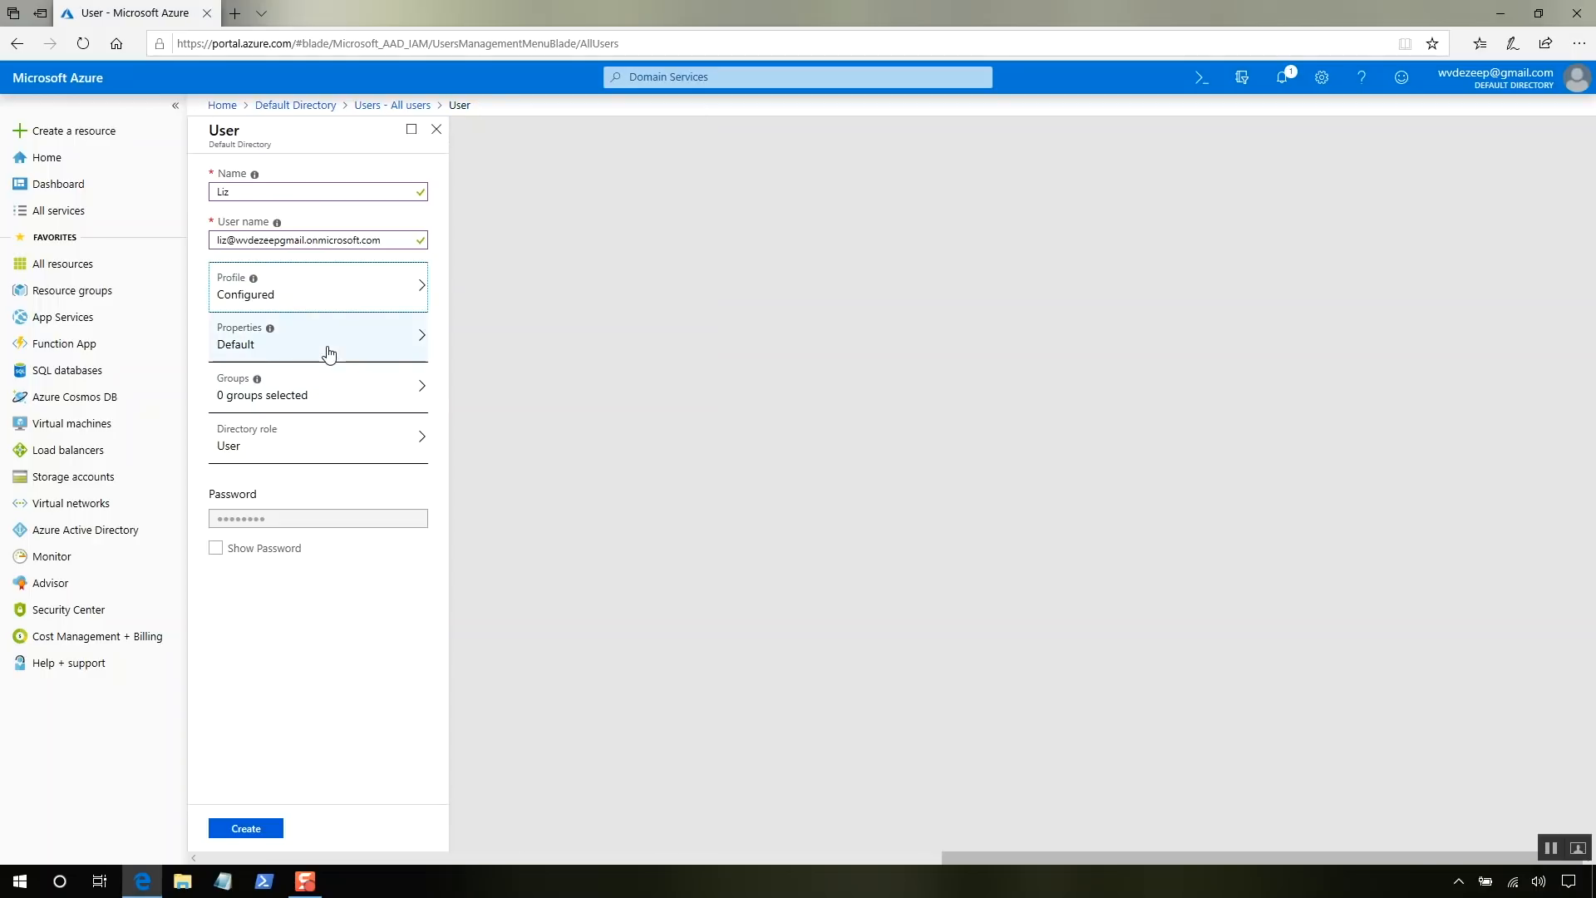
- Add the new user to the AAD DC Administrators group
click(329, 353)
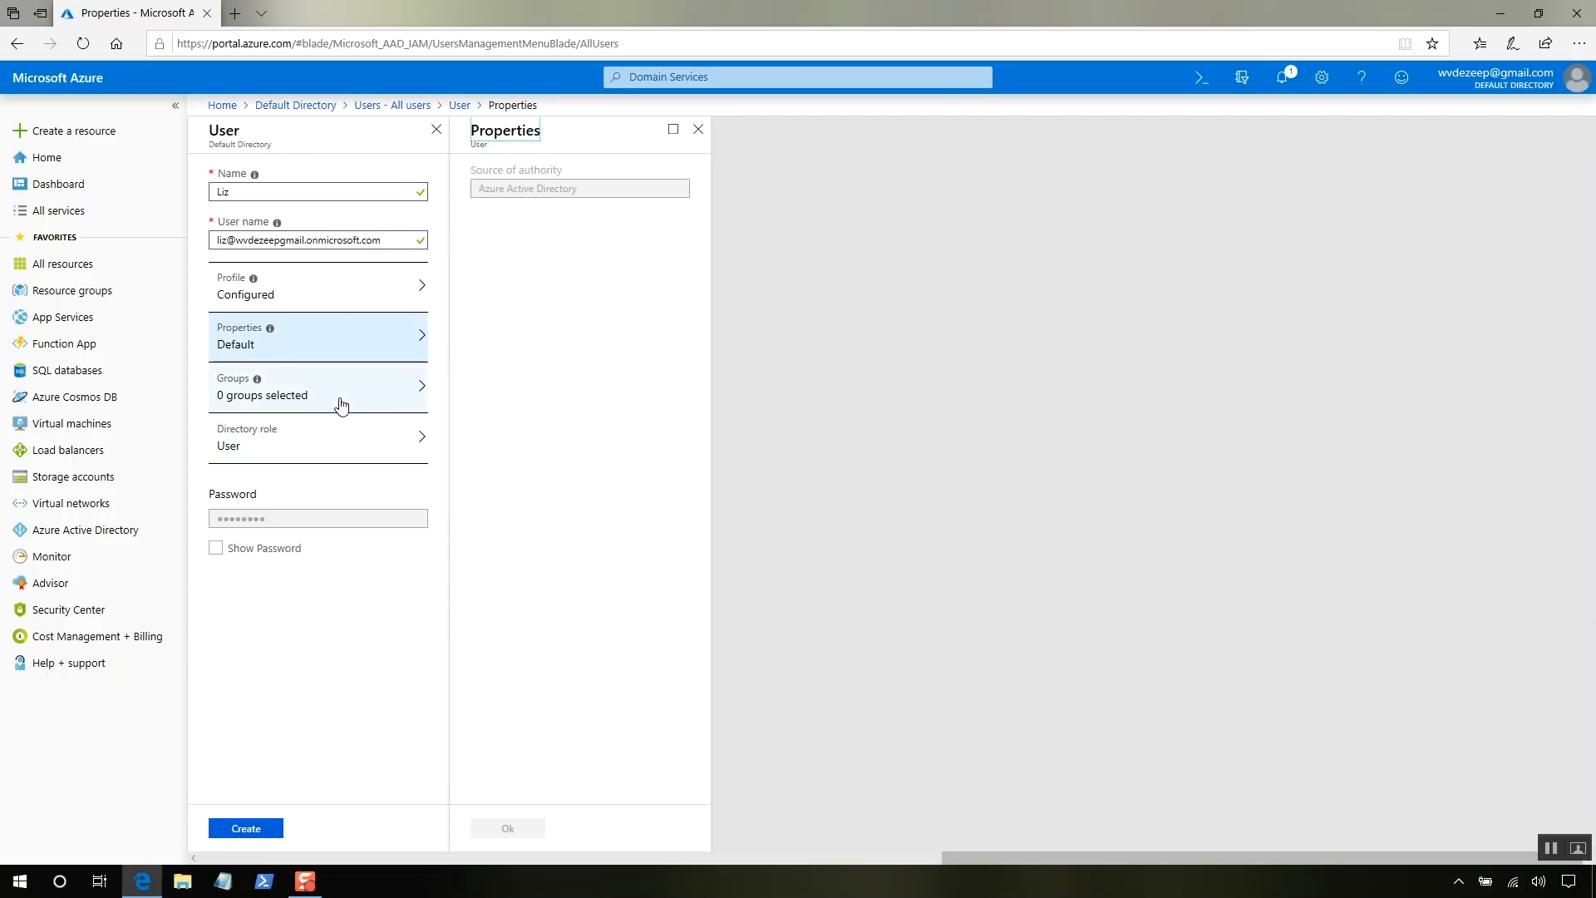
click(341, 405)
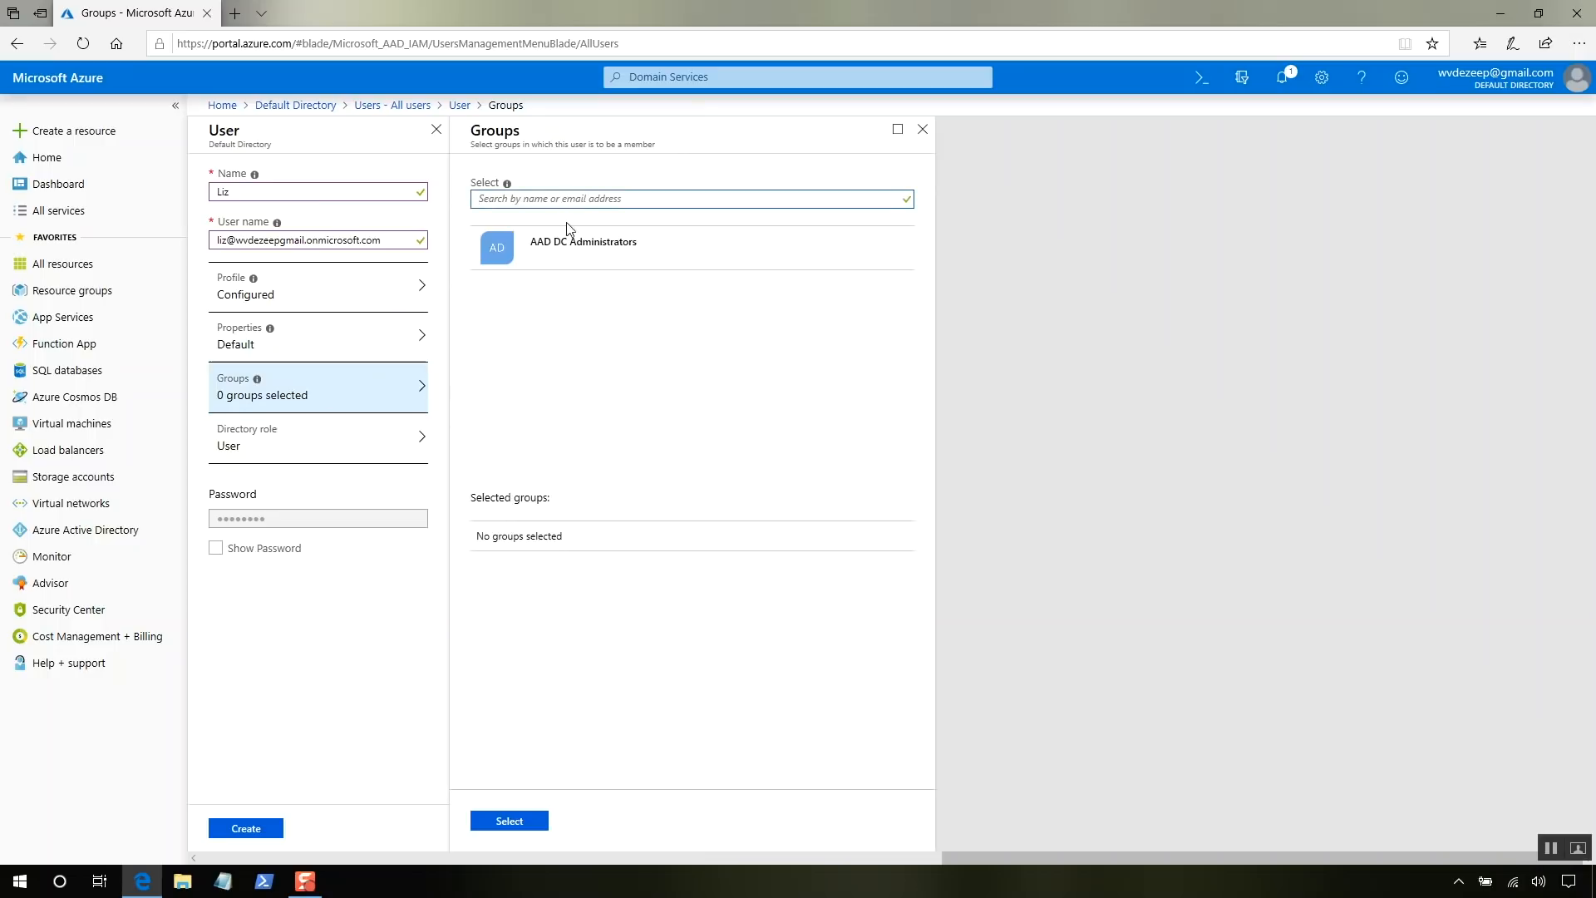
click(570, 253)
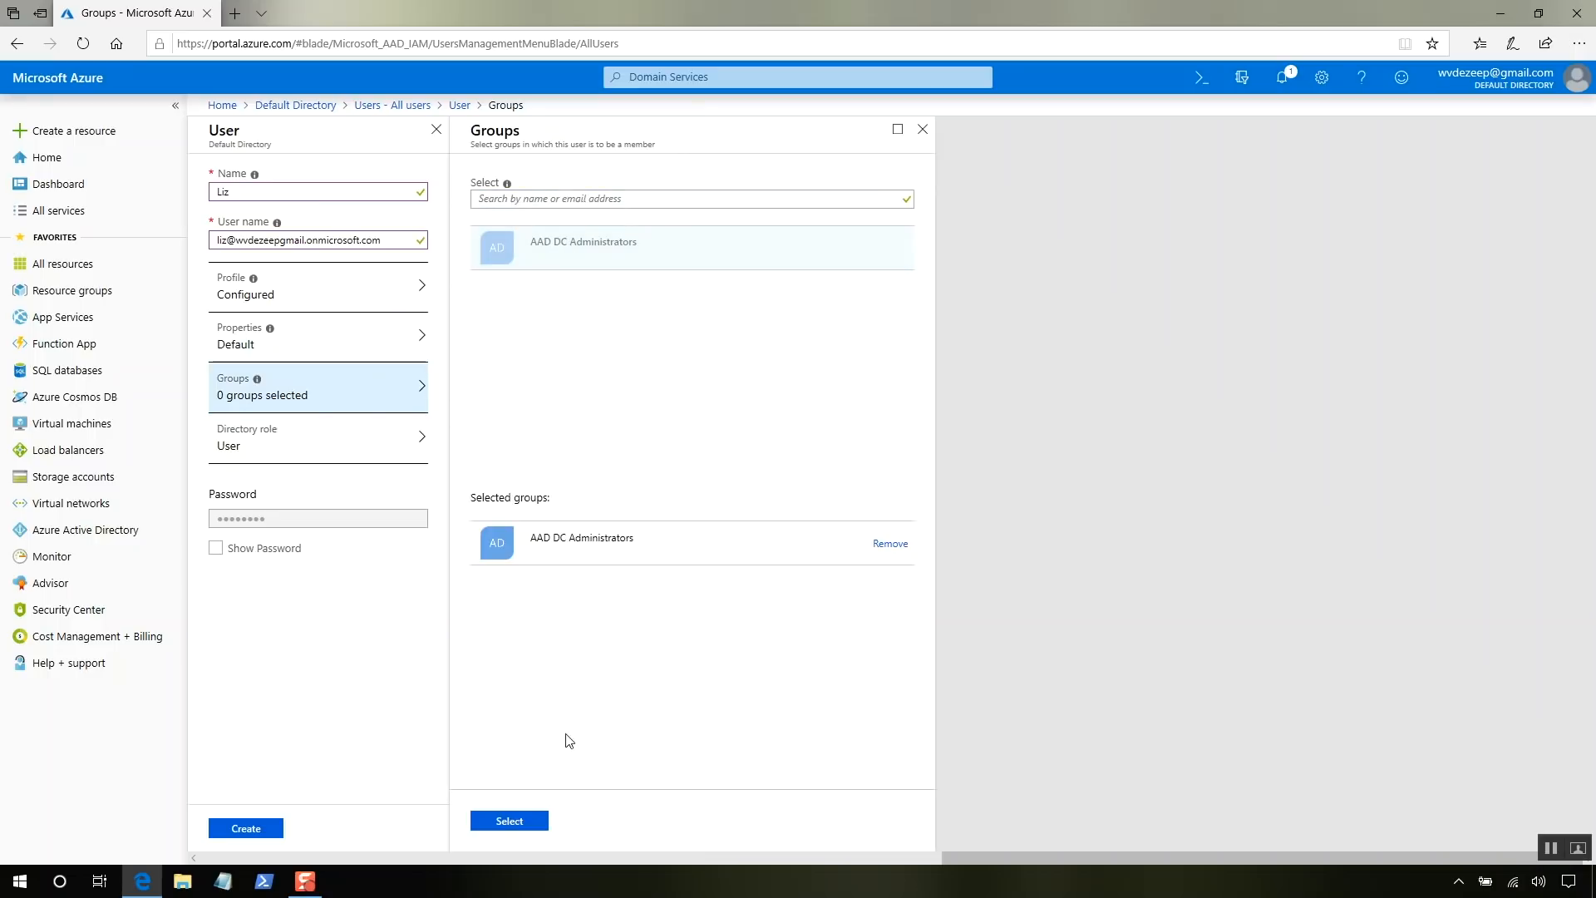
click(522, 821)
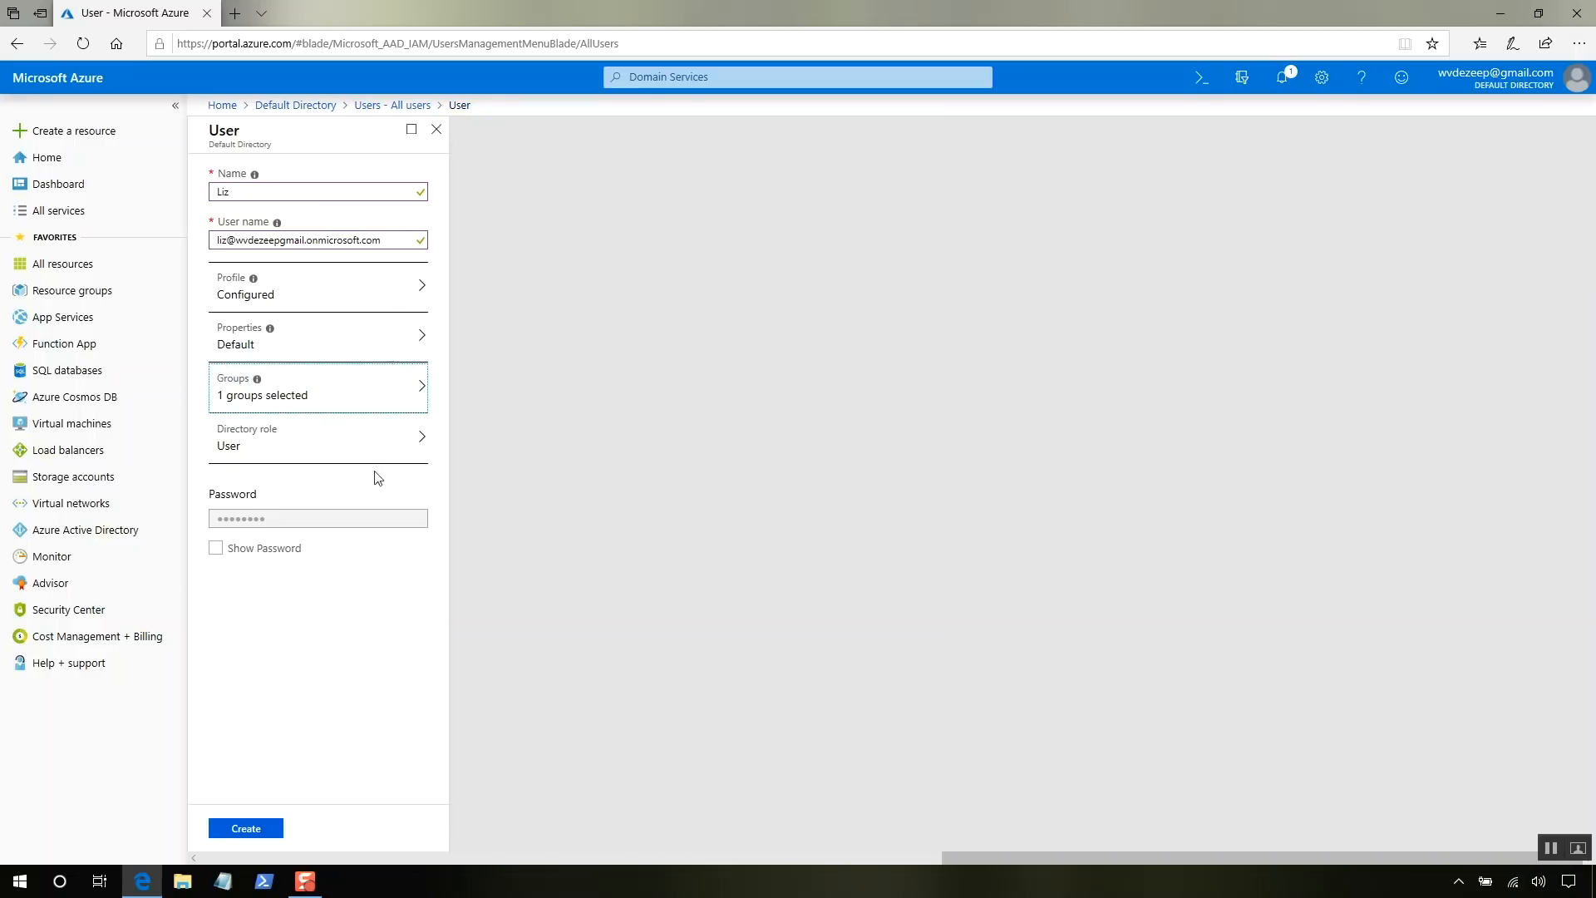
- Set the new user's directory role to Global administrator
click(366, 445)
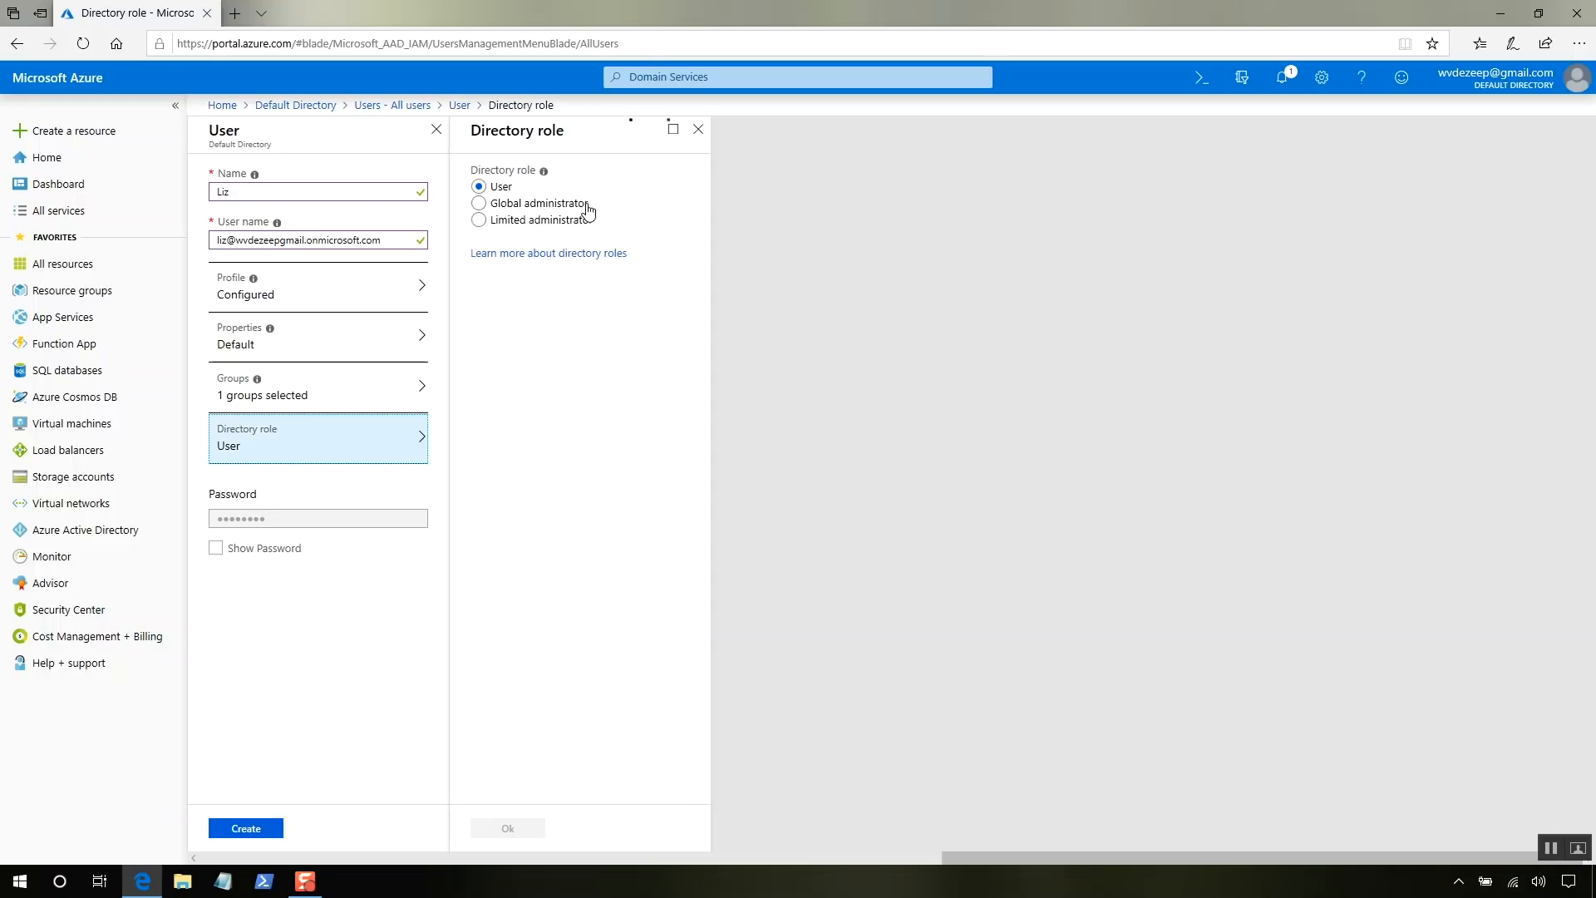
click(526, 206)
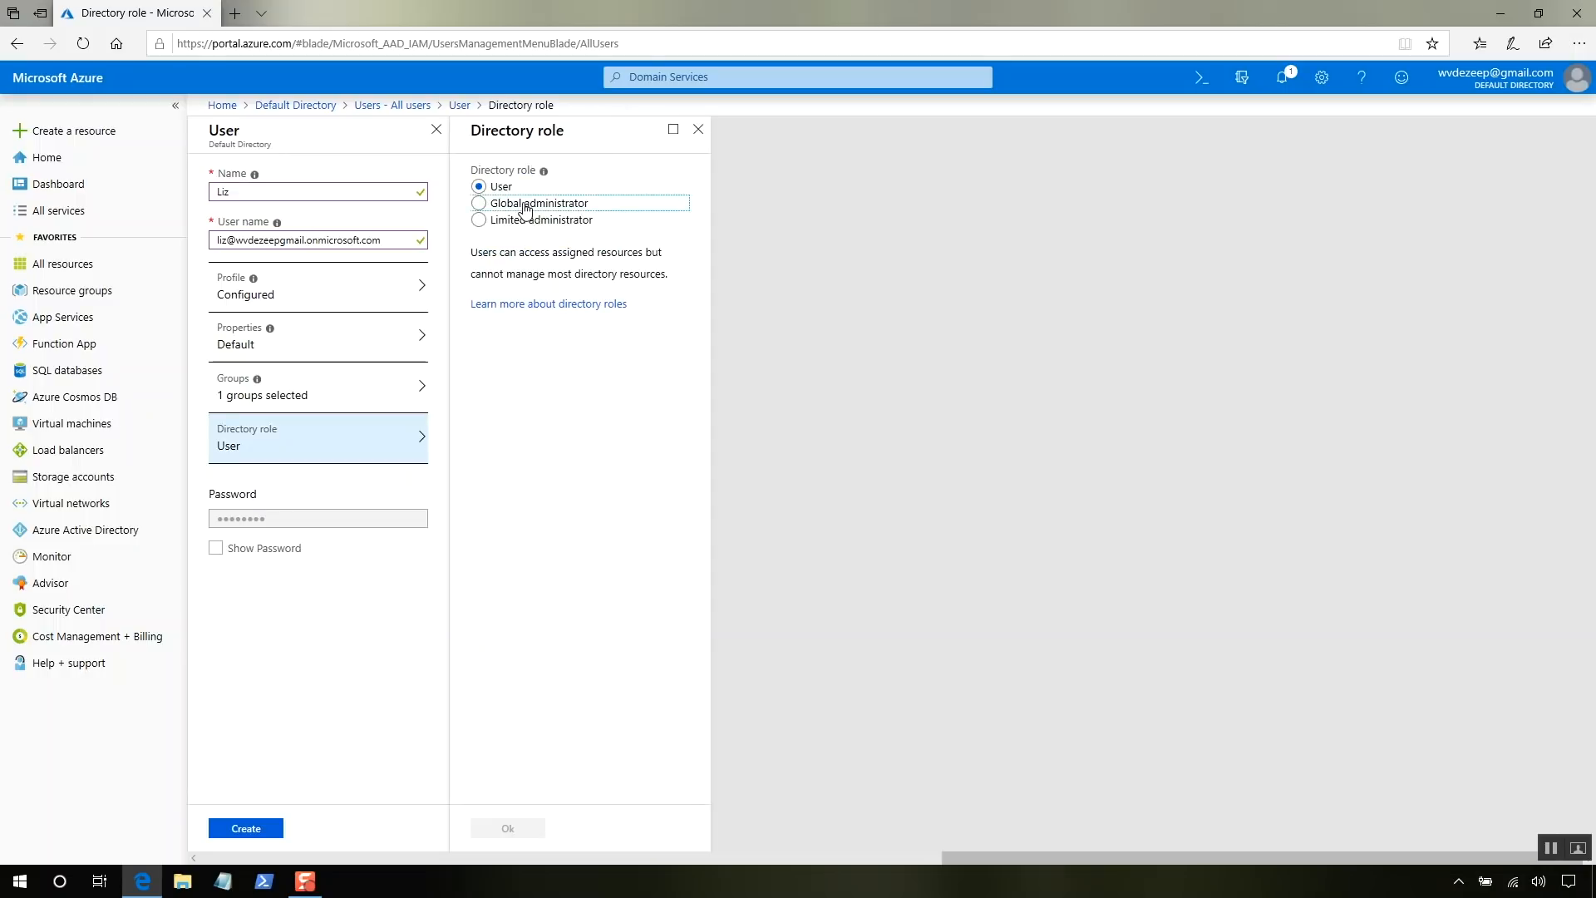
click(504, 834)
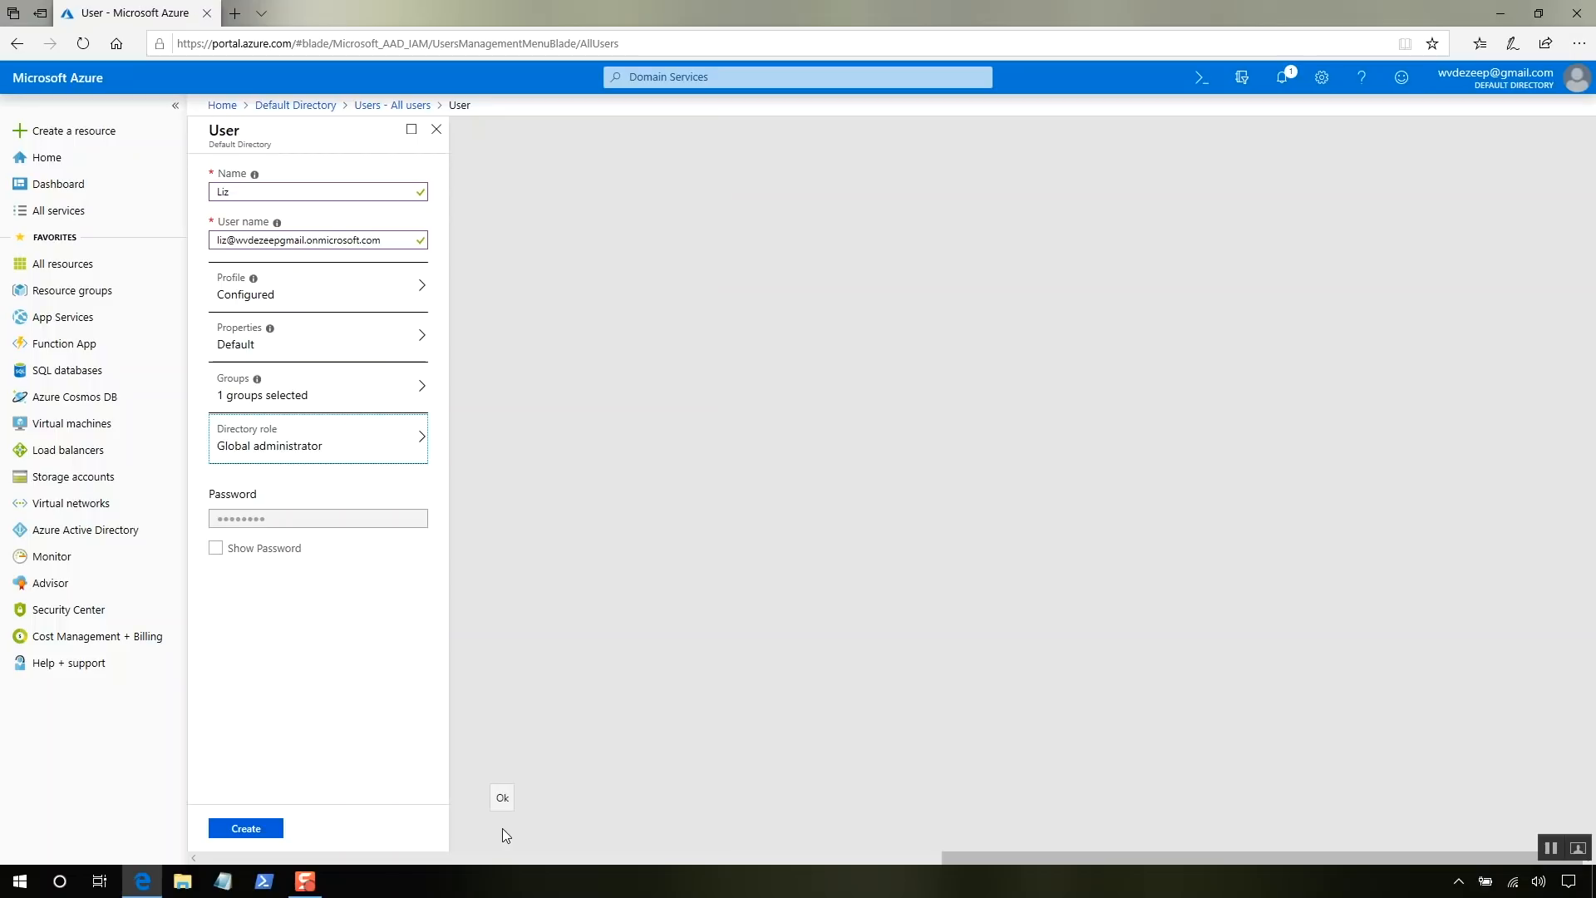
- Reveal and copy the generated password, then create the user
click(216, 557)
click(217, 550)
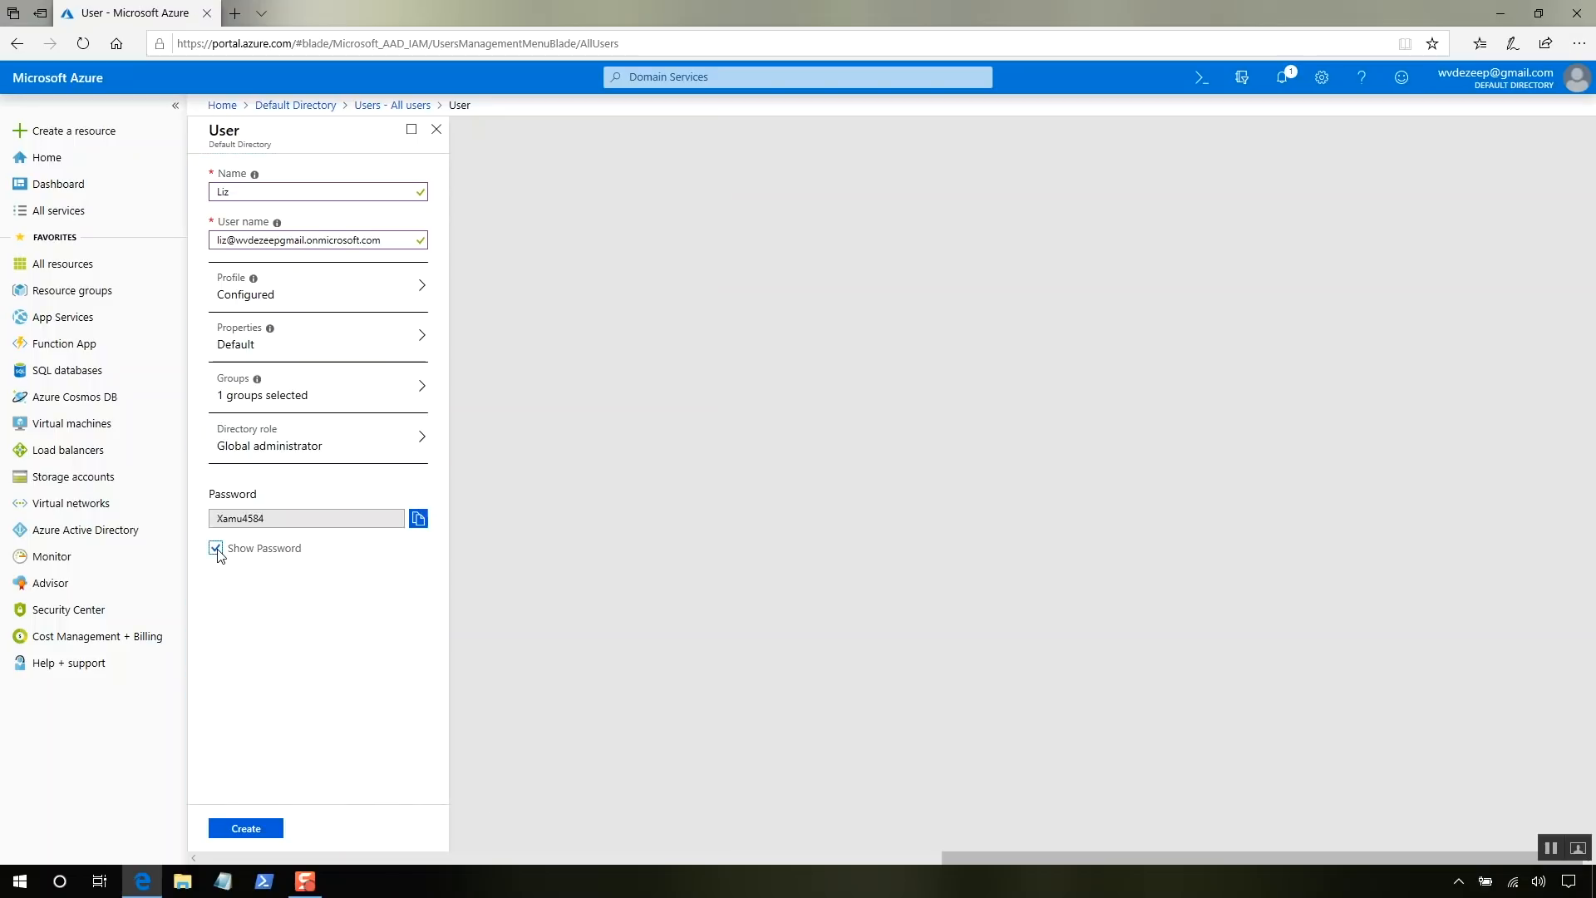
click(418, 518)
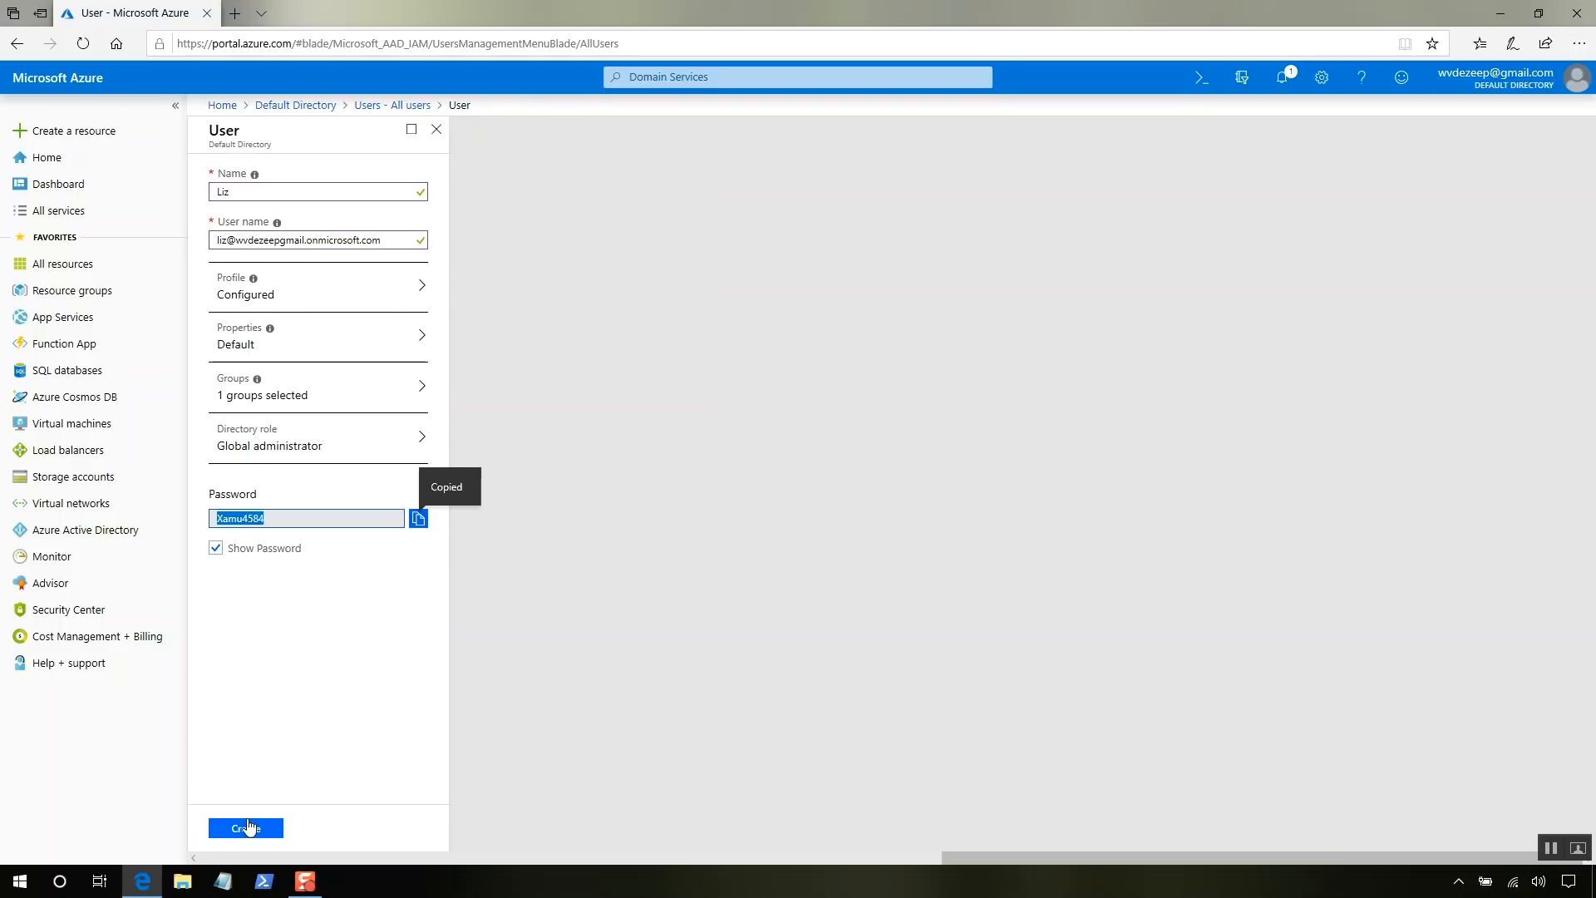
click(247, 830)
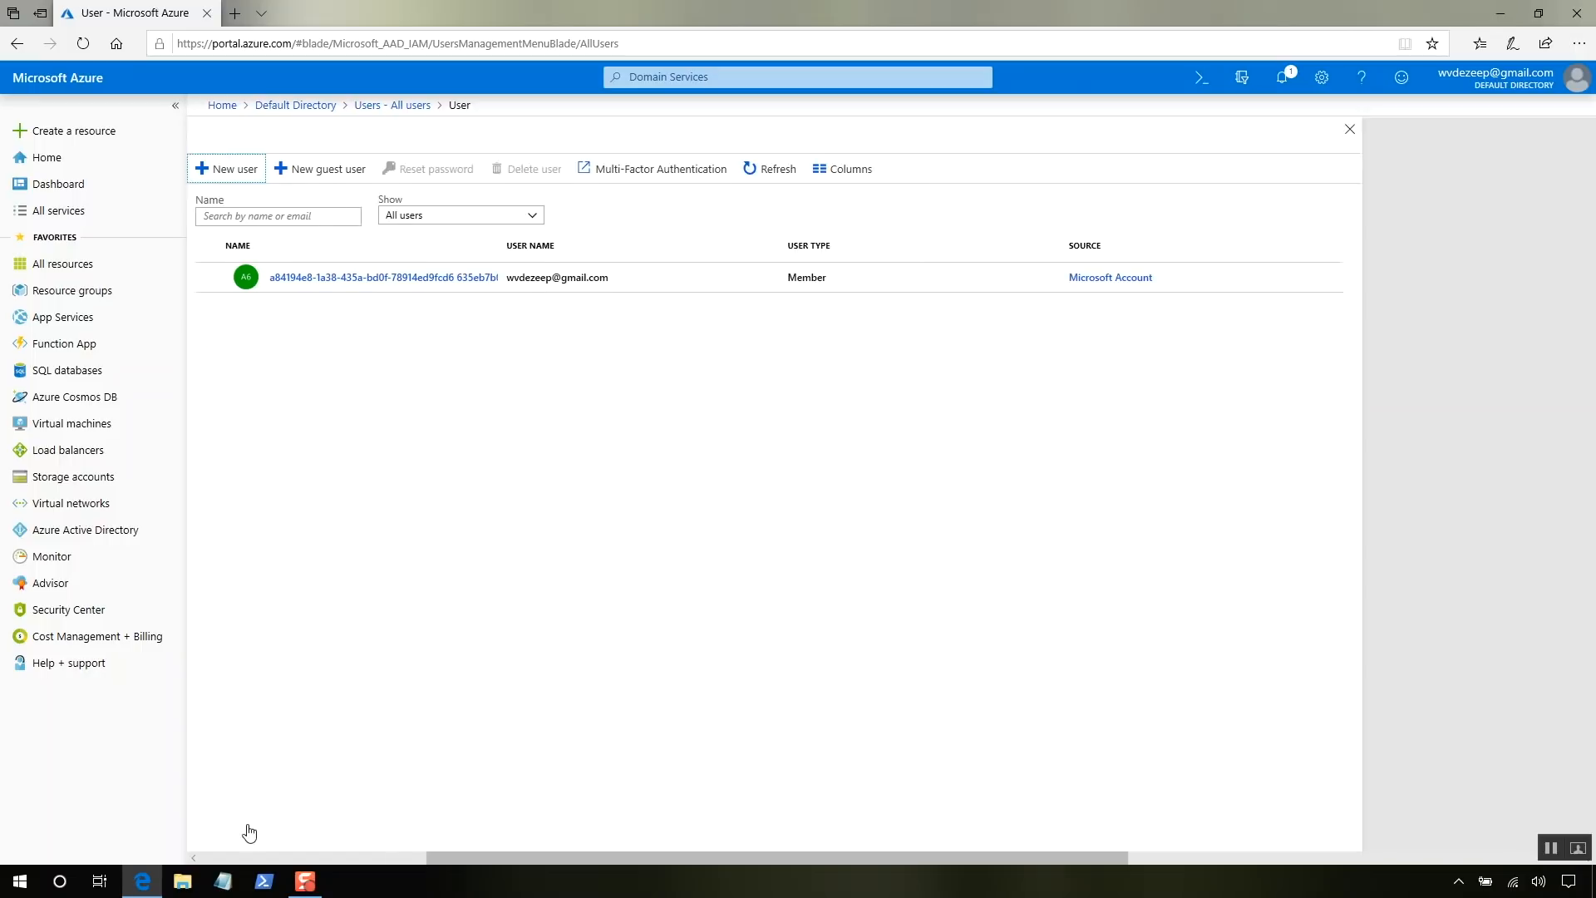
- Open a new InPrivate window and go to portal.azure.com
click(1579, 45)
mouse_move(1444, 332)
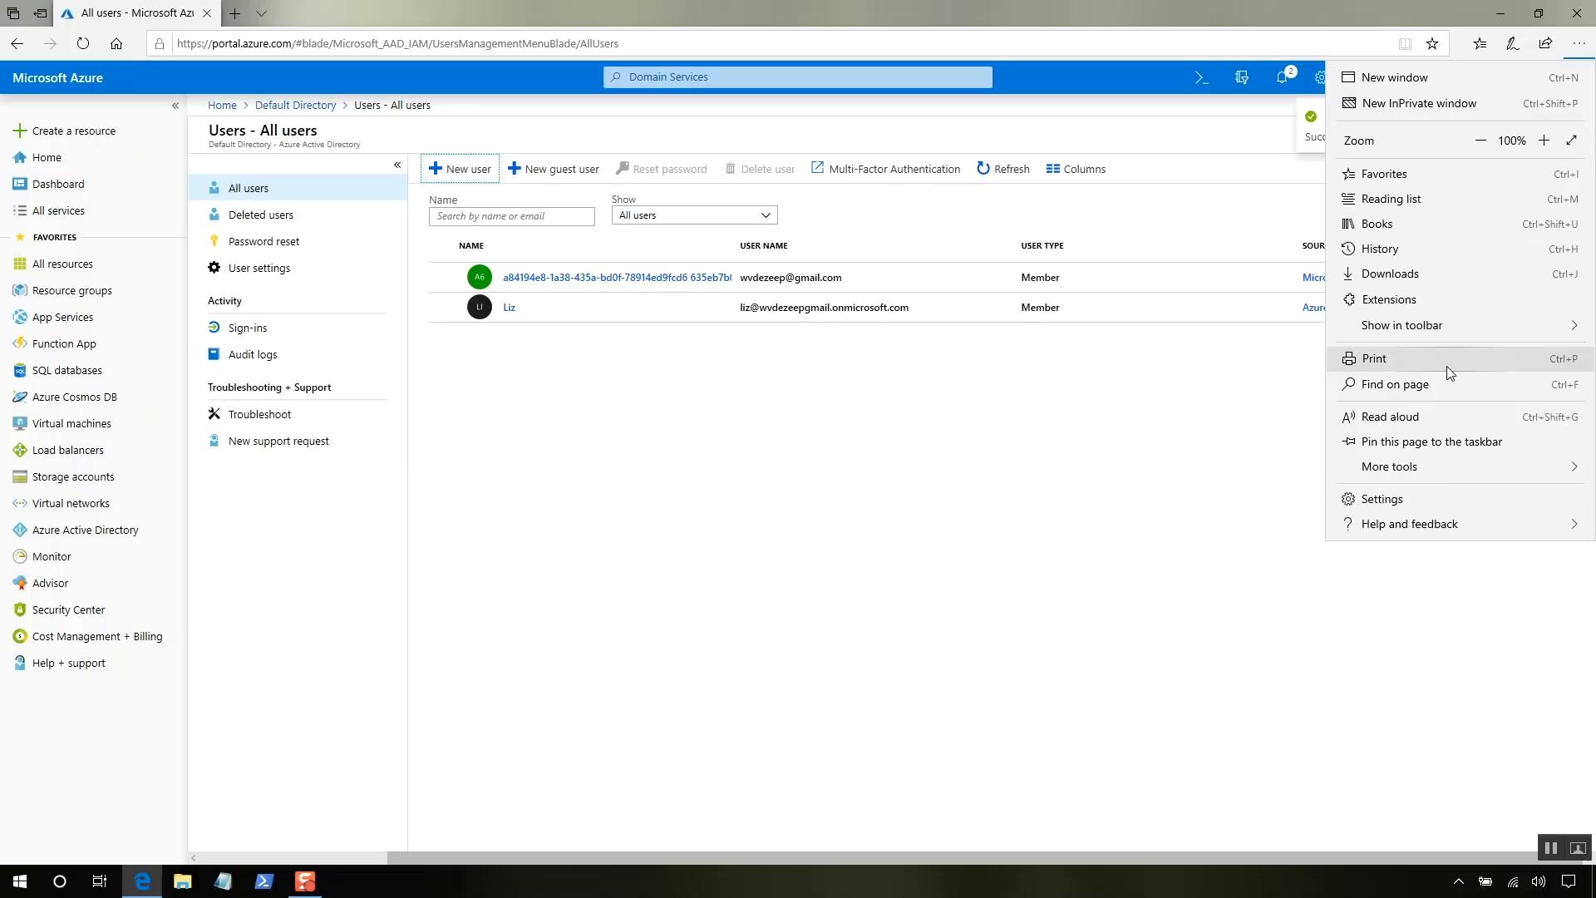
click(1436, 103)
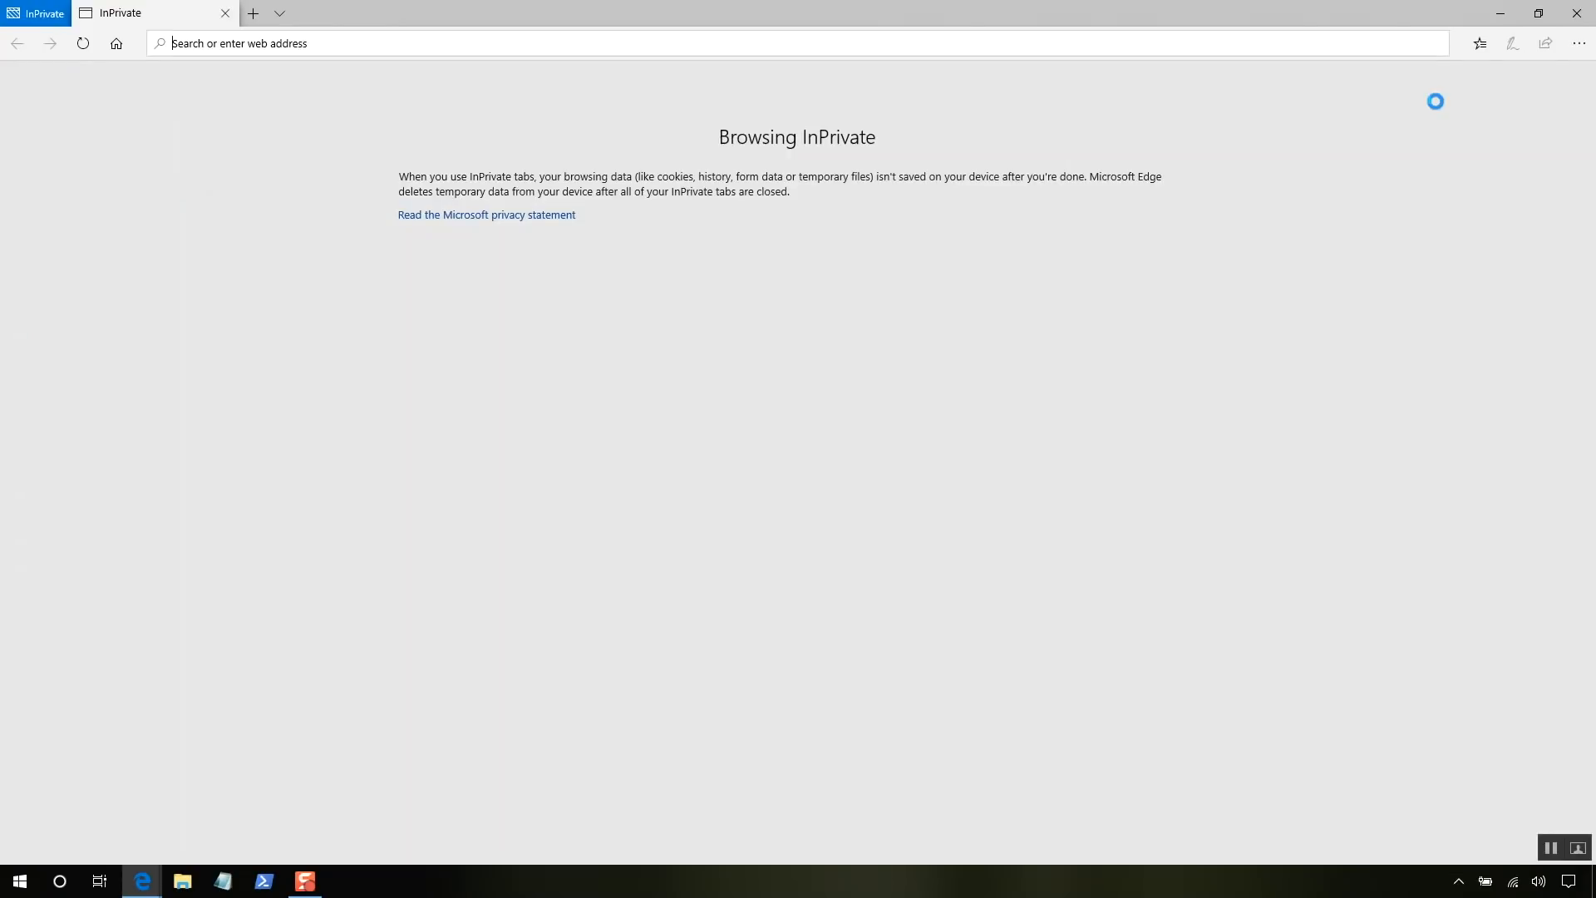
text(portal.azure.com)
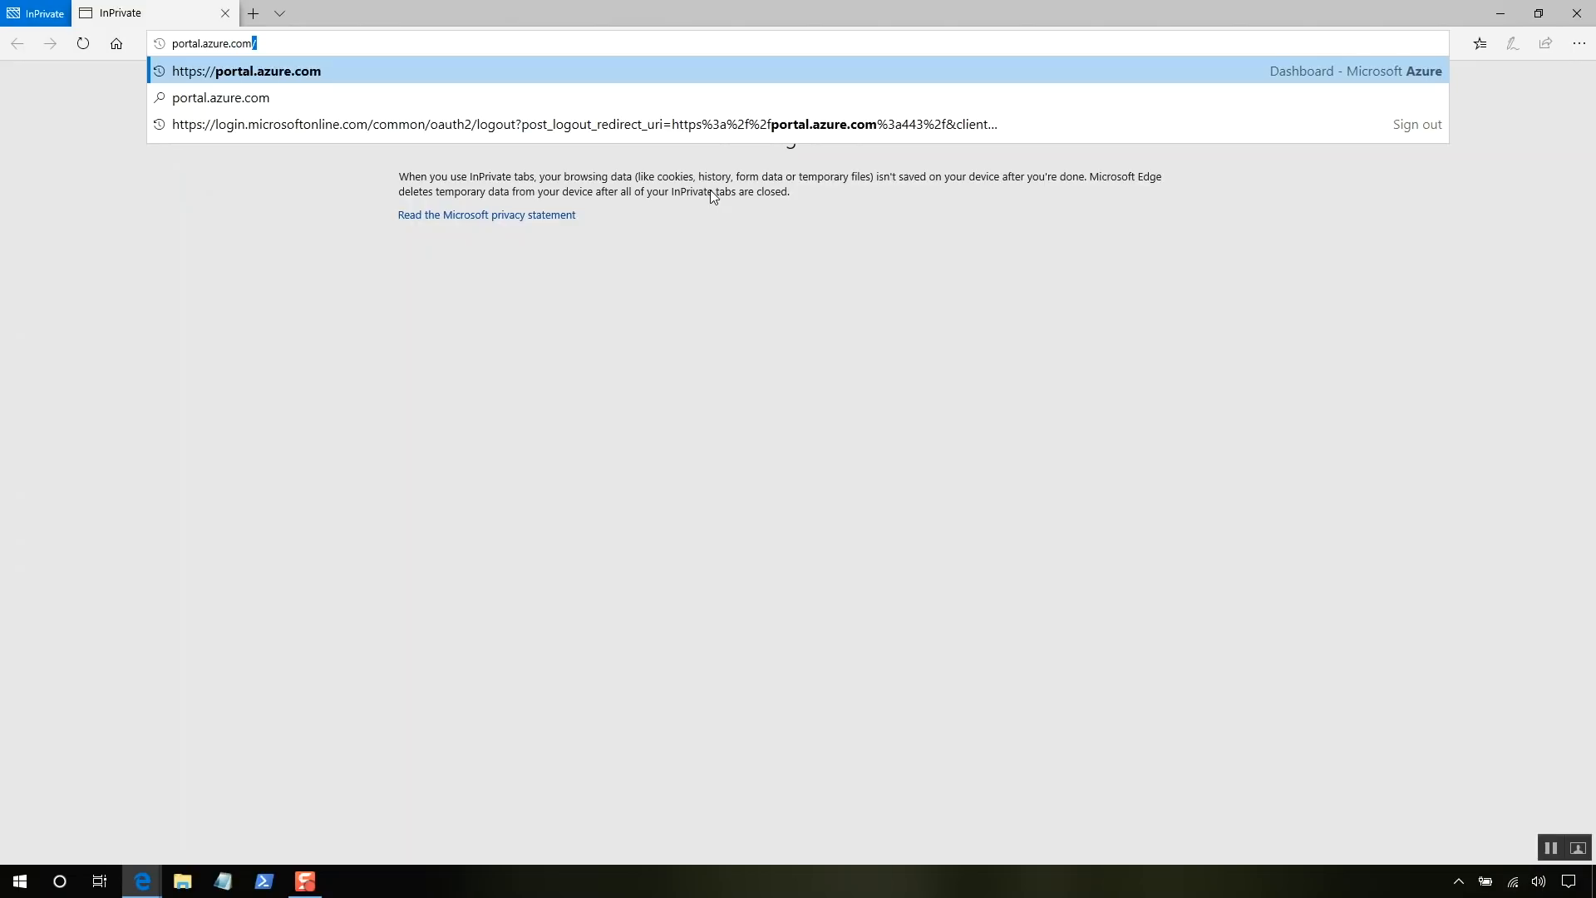
key(Return)
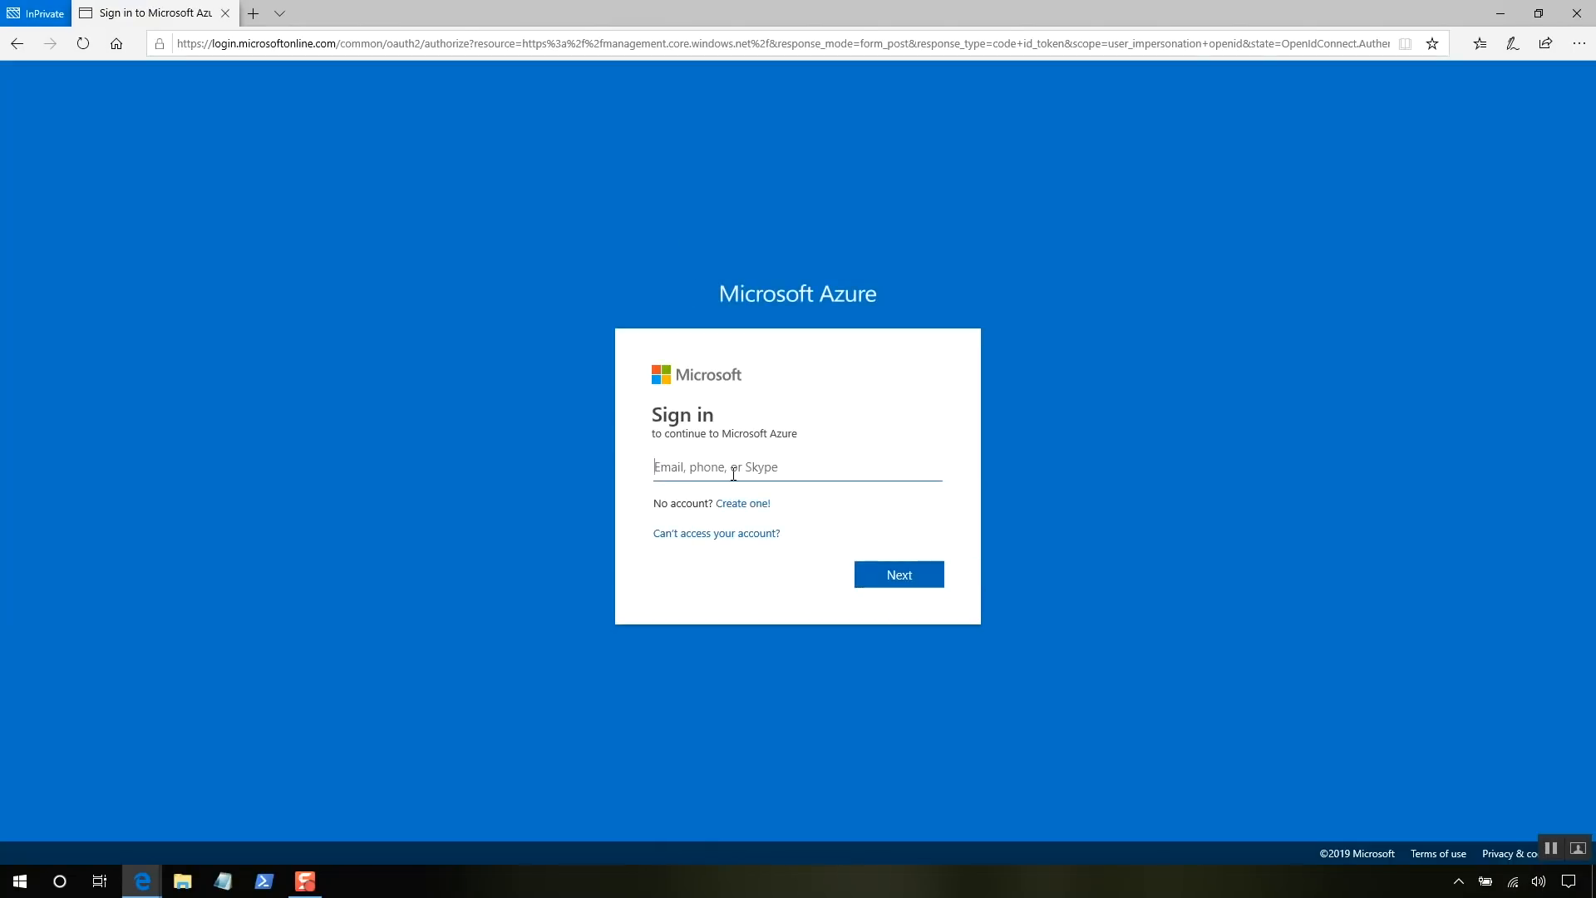
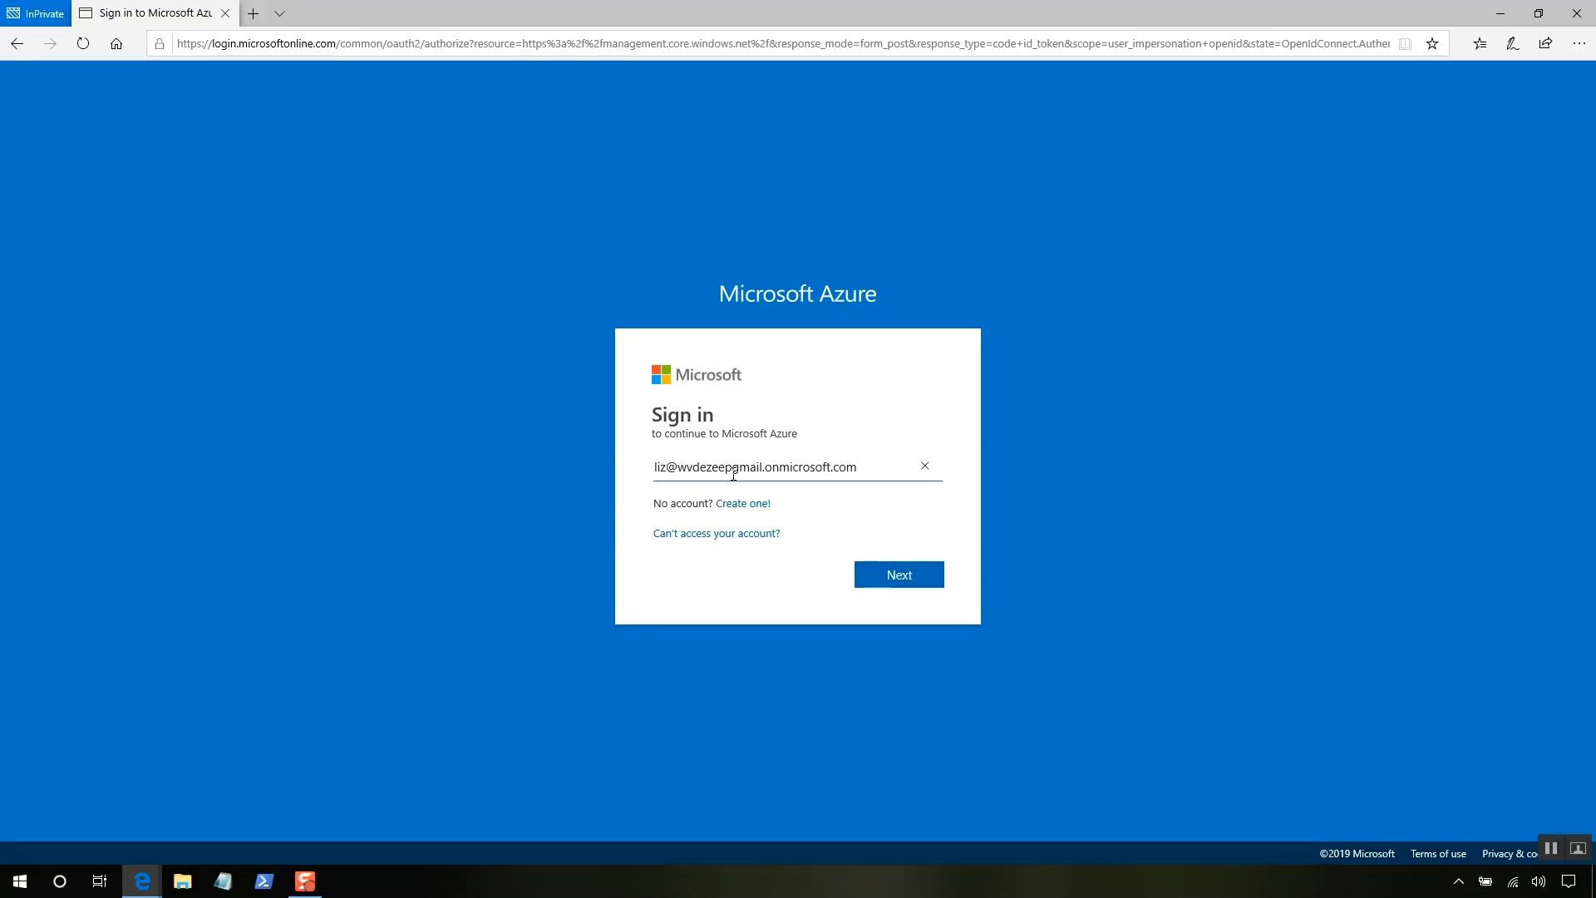
- Sign in as the new user with the temporary password and set a new password
click(894, 577)
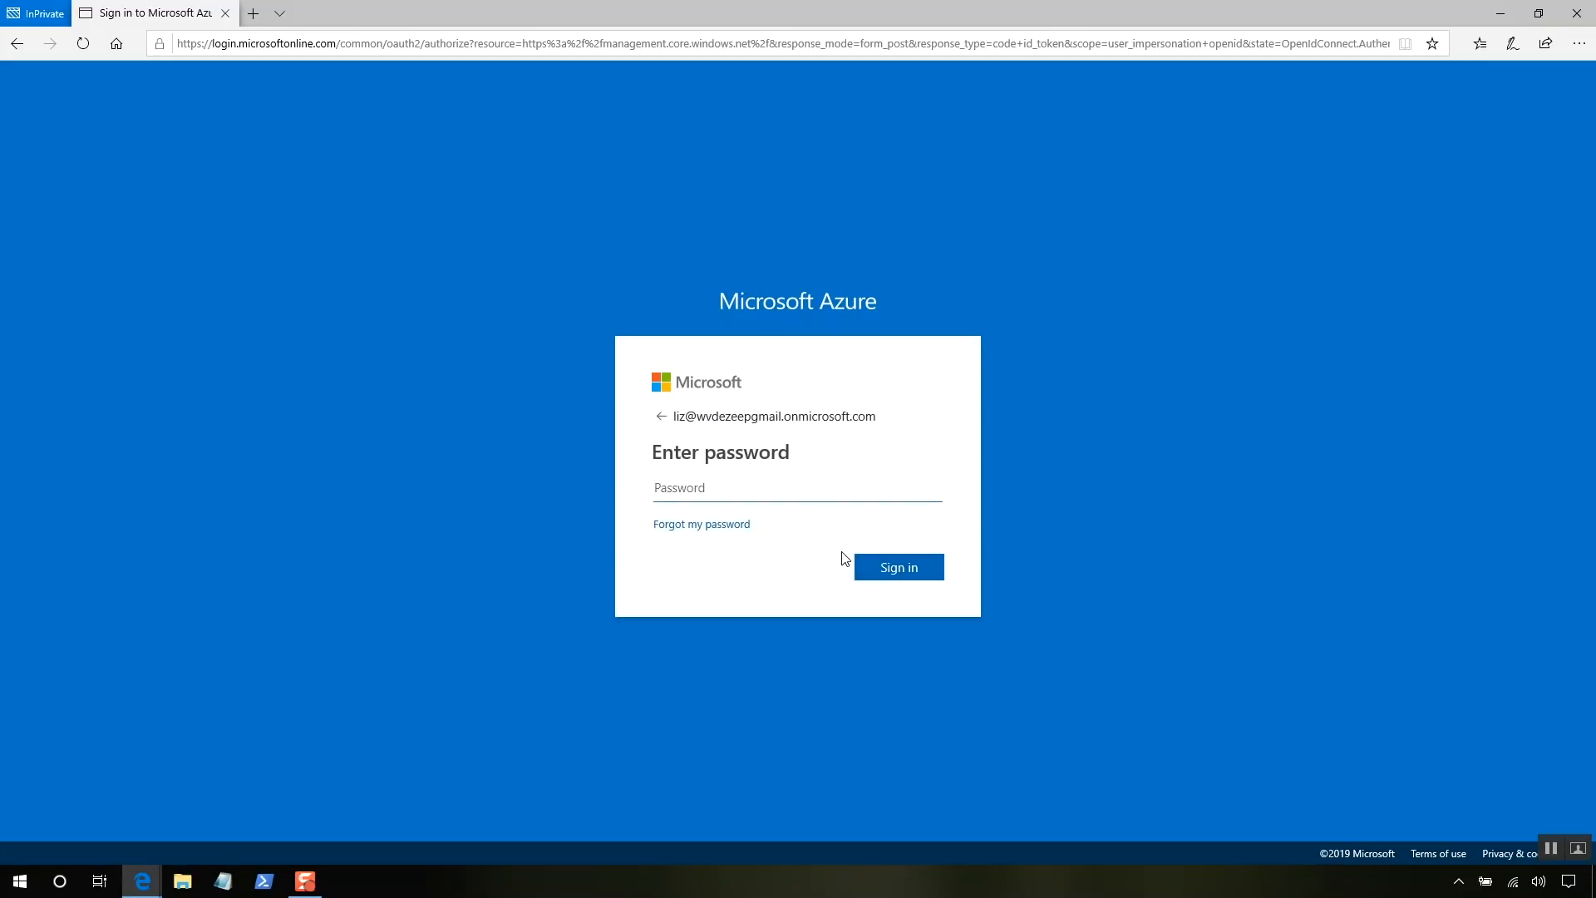
text(********)
click(886, 562)
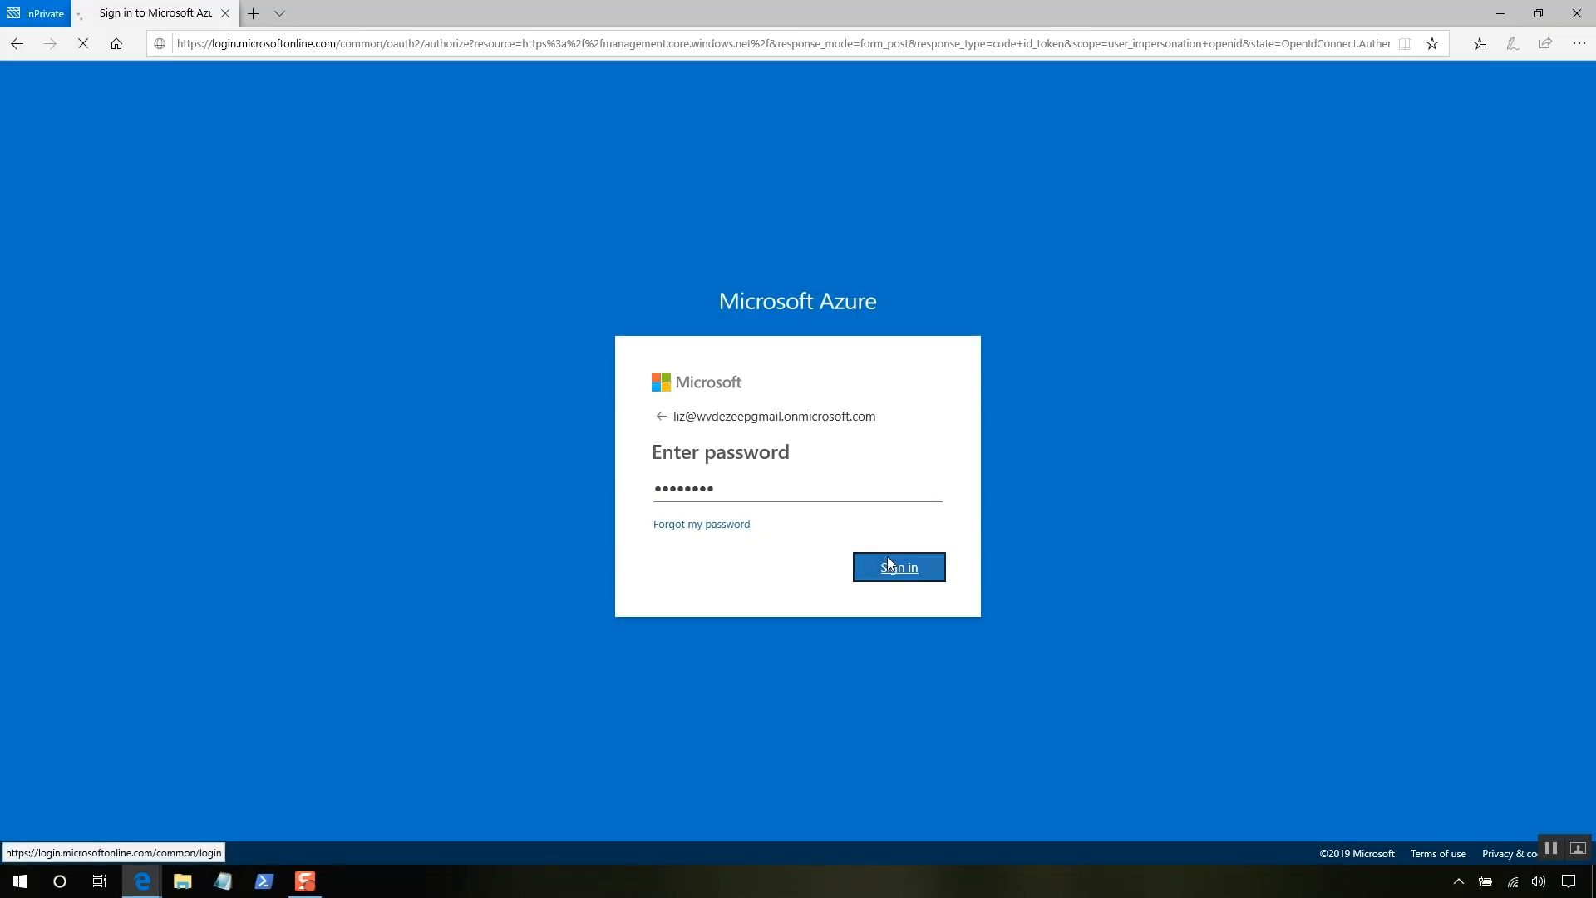
key(ctrl+v)
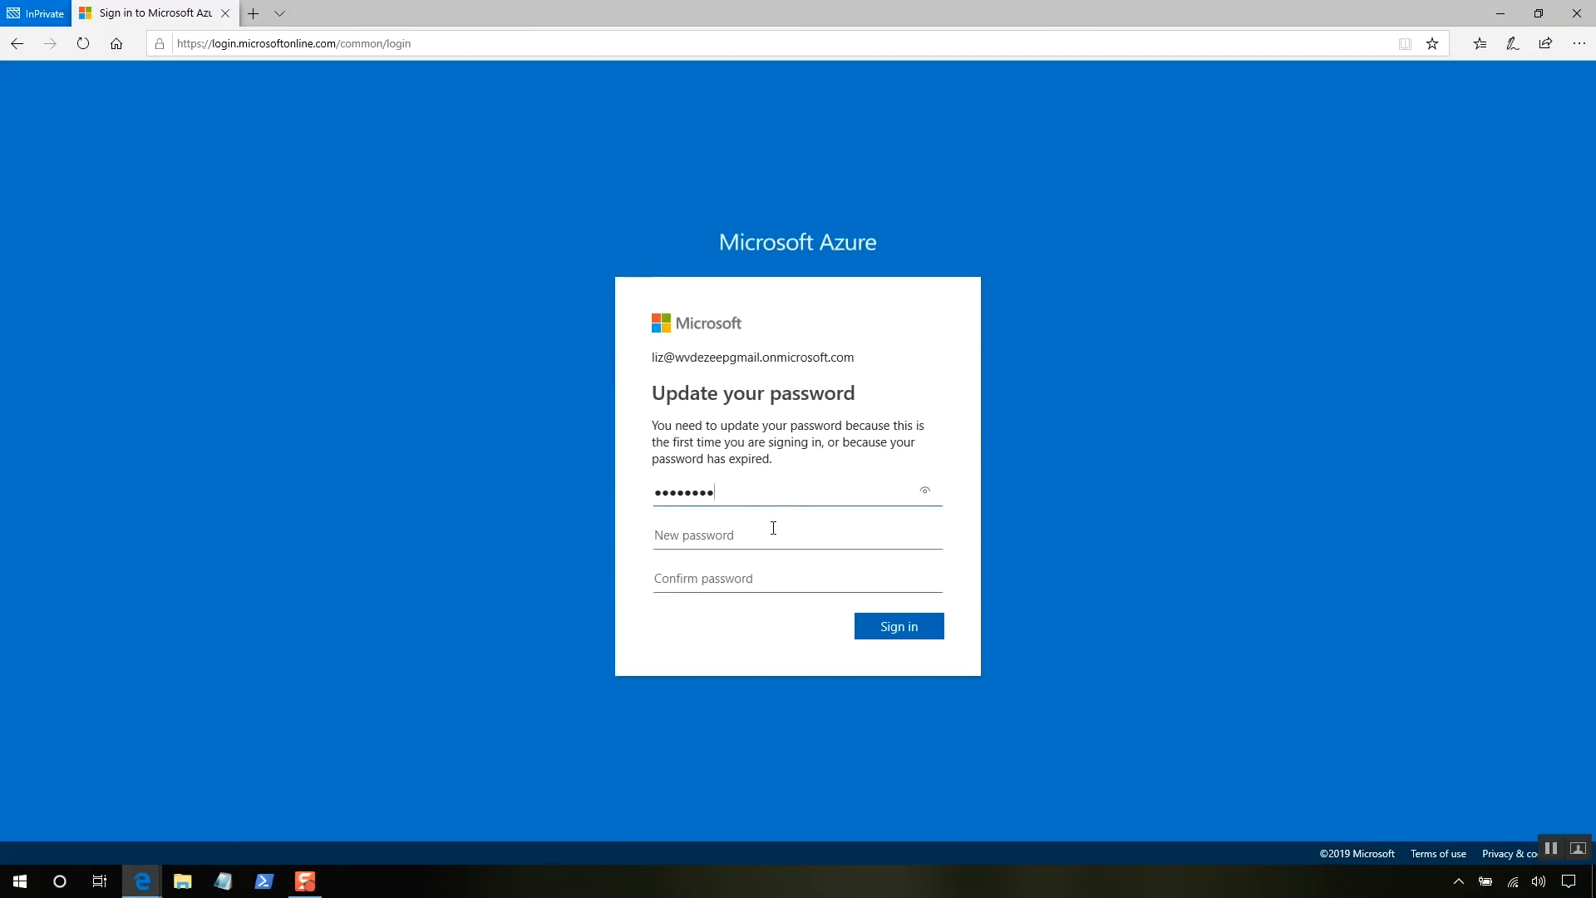
click(772, 528)
text(*********)
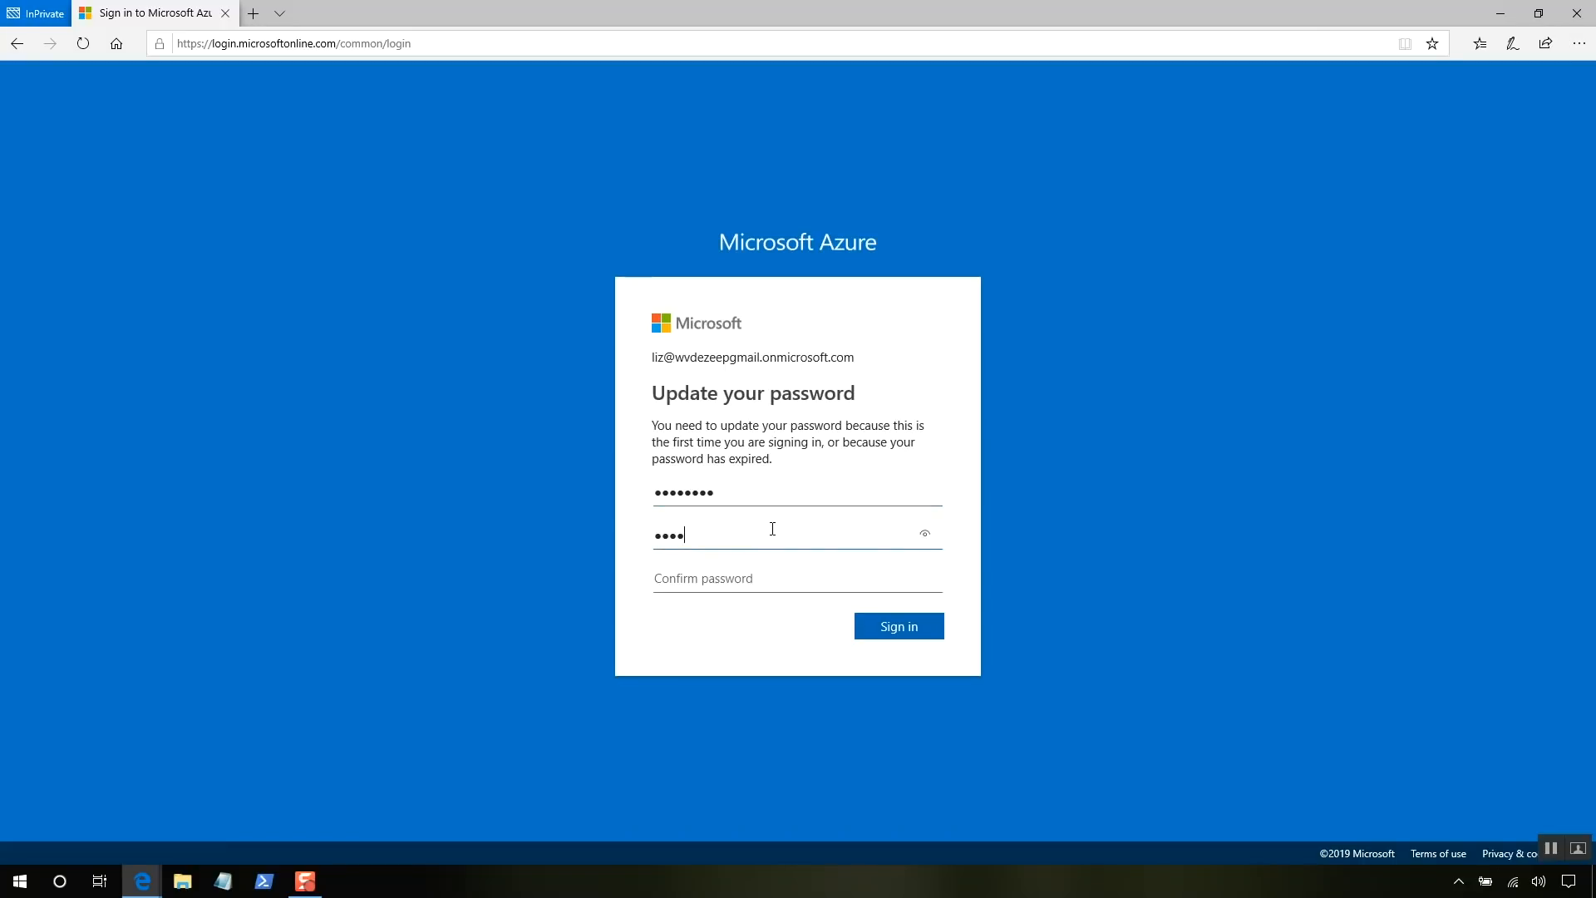
text(*****************)
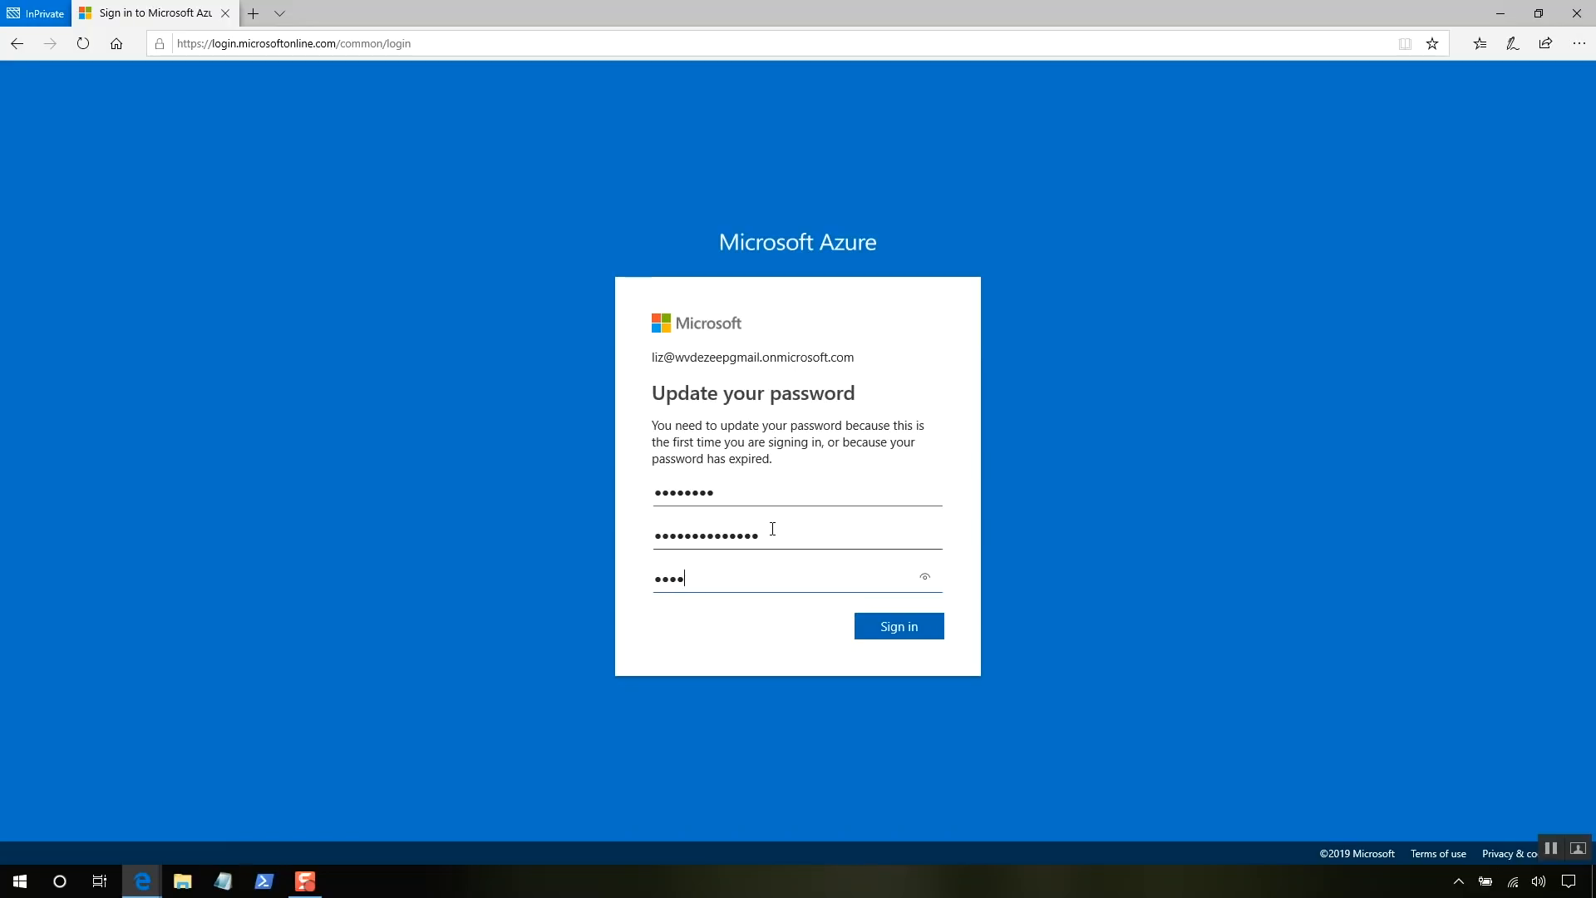
text(**)
click(890, 630)
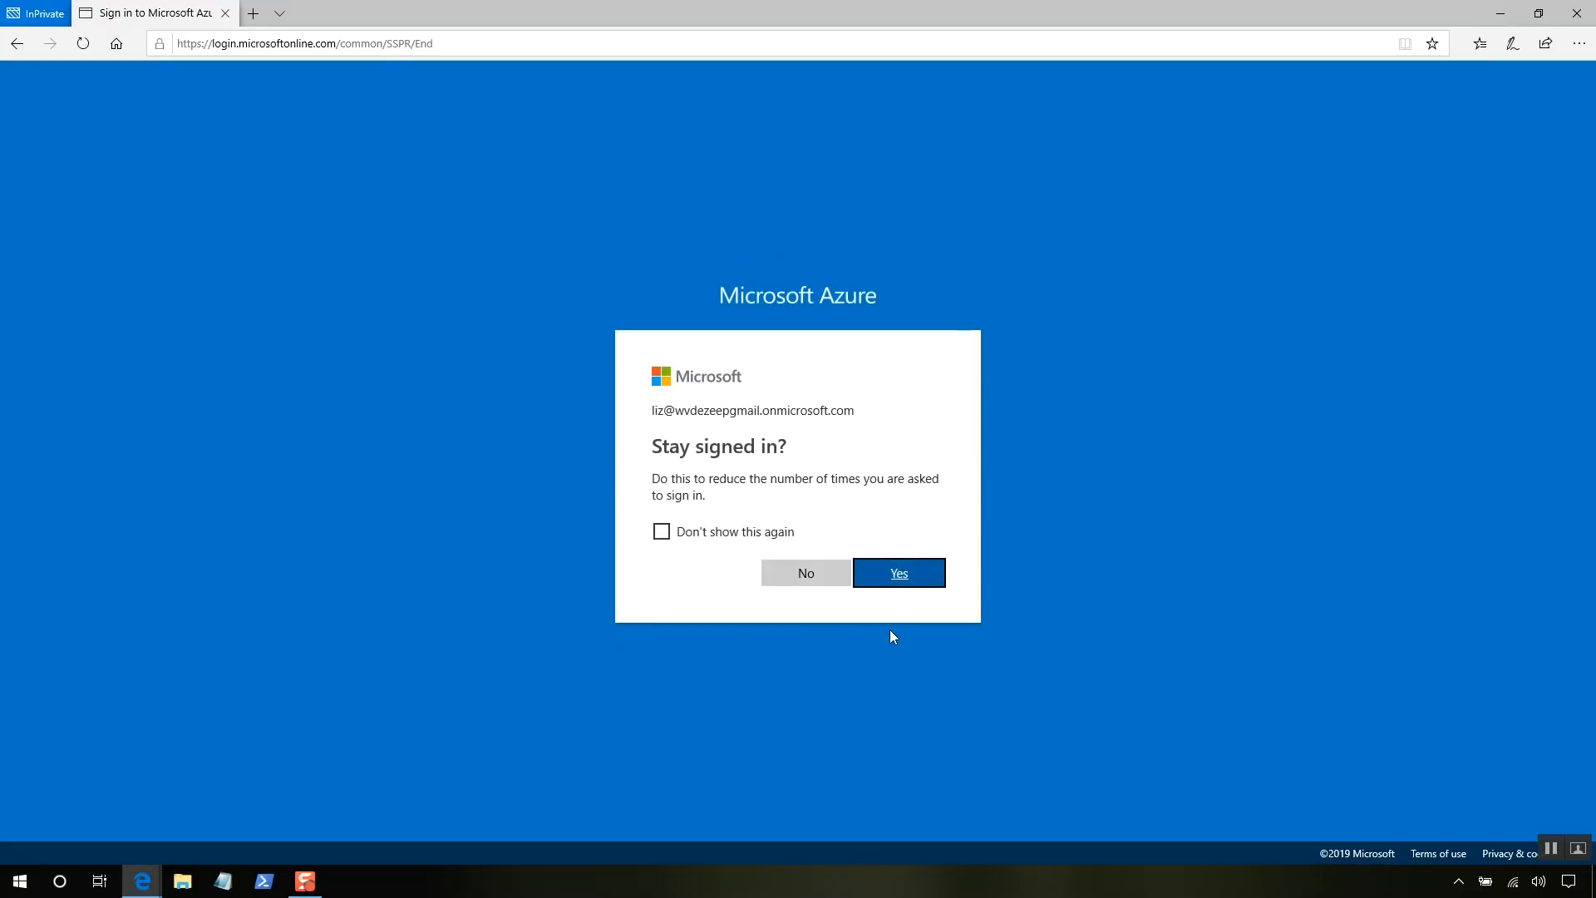
- Stay signed in, decline the Azure welcome prompt with Maybe later, and close the InPrivate window
click(929, 574)
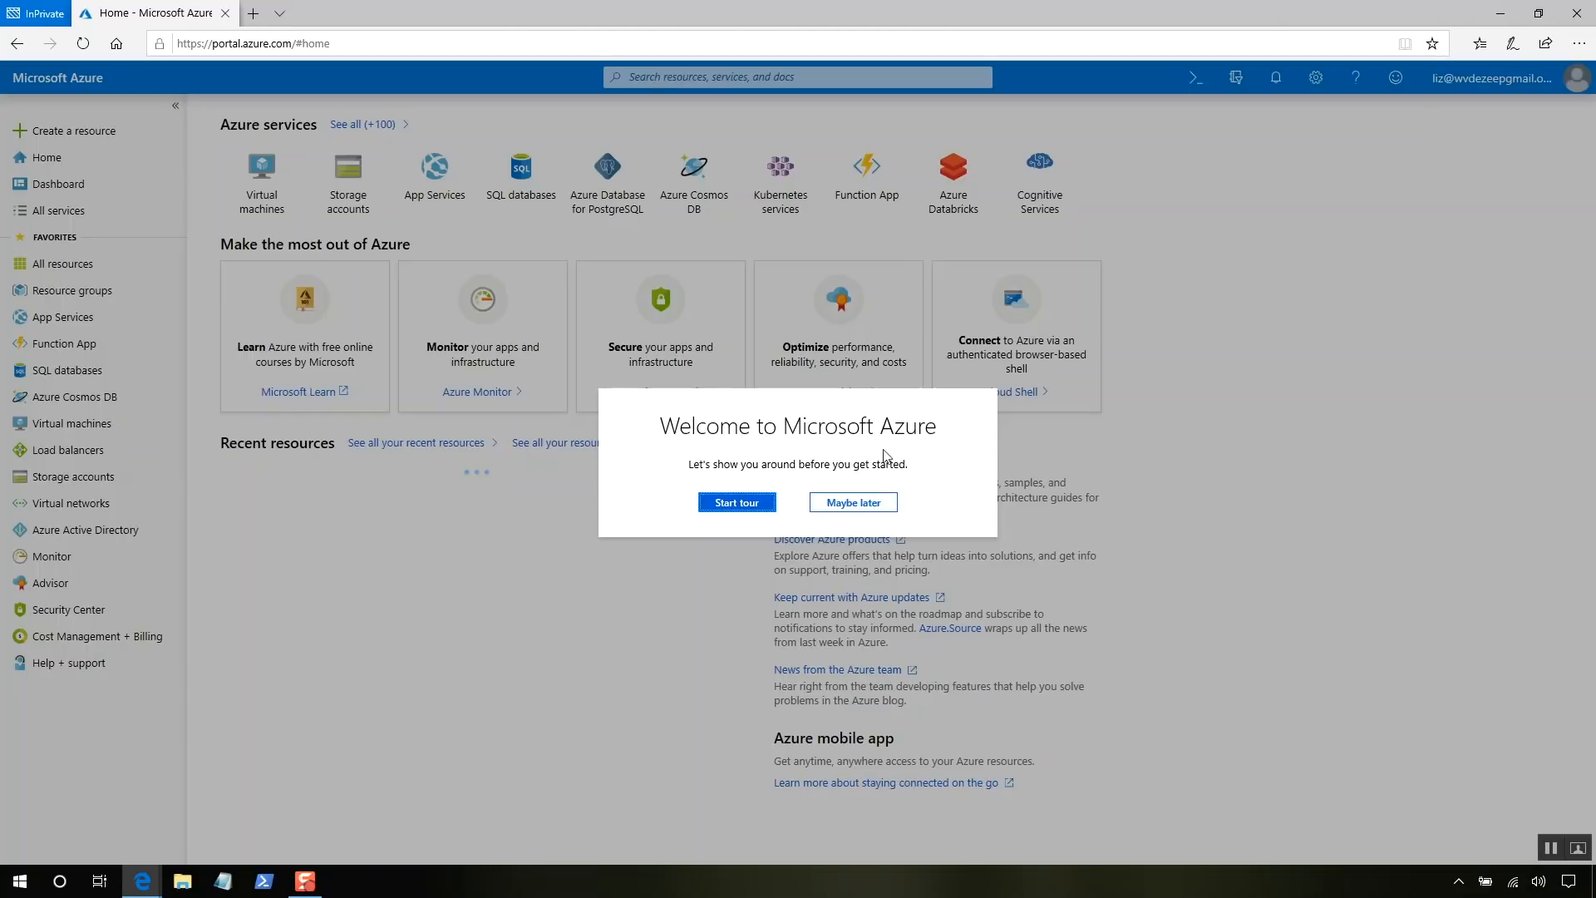
click(875, 505)
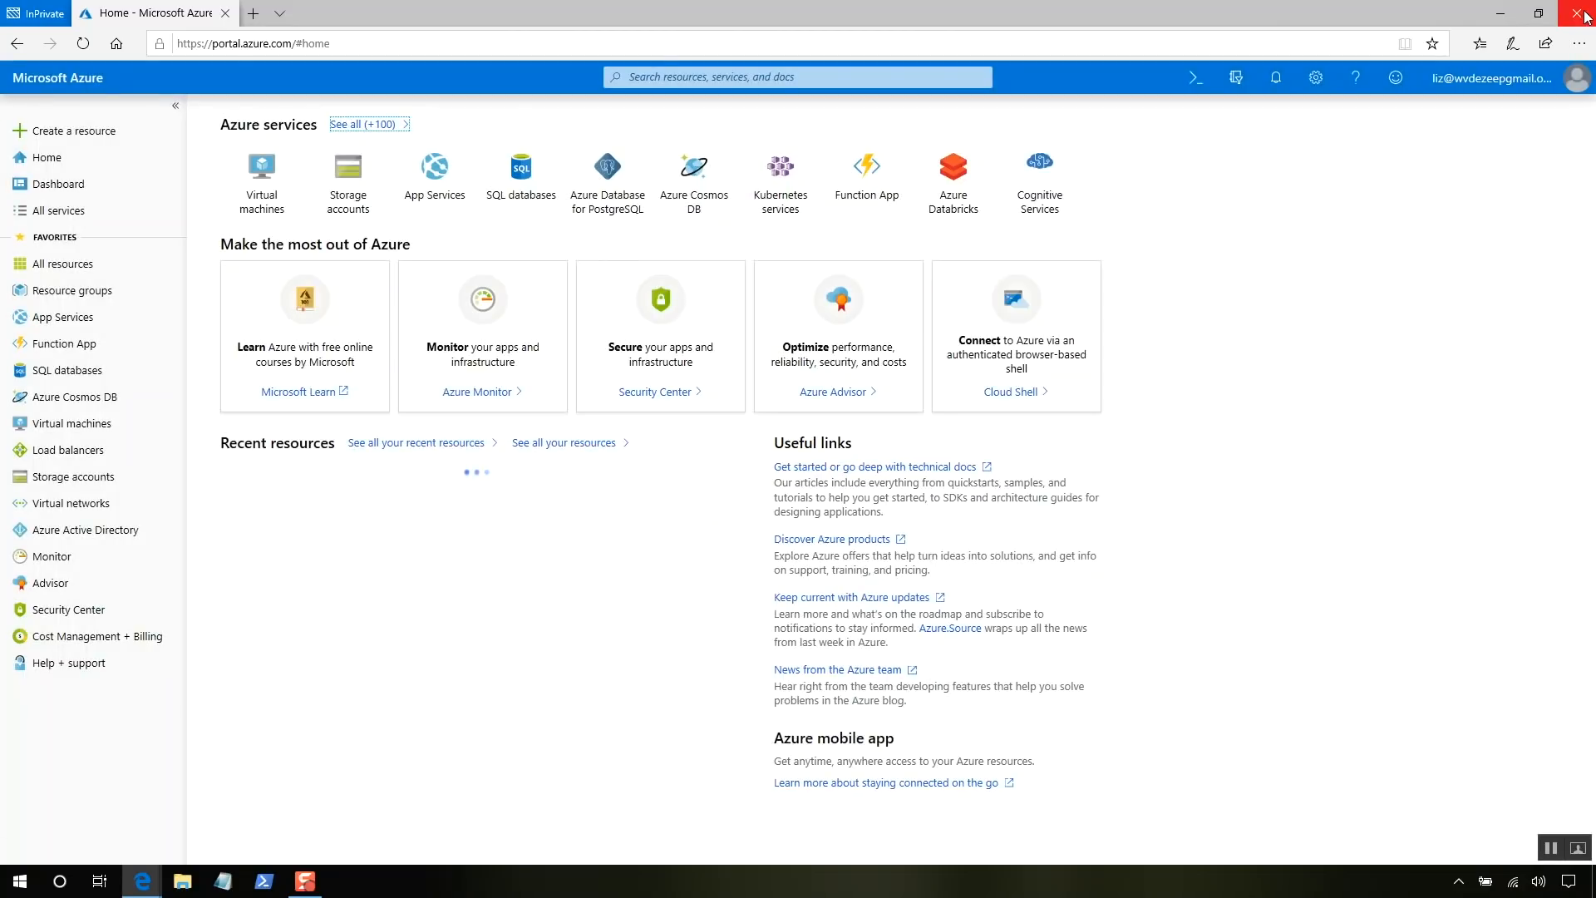
click(1578, 13)
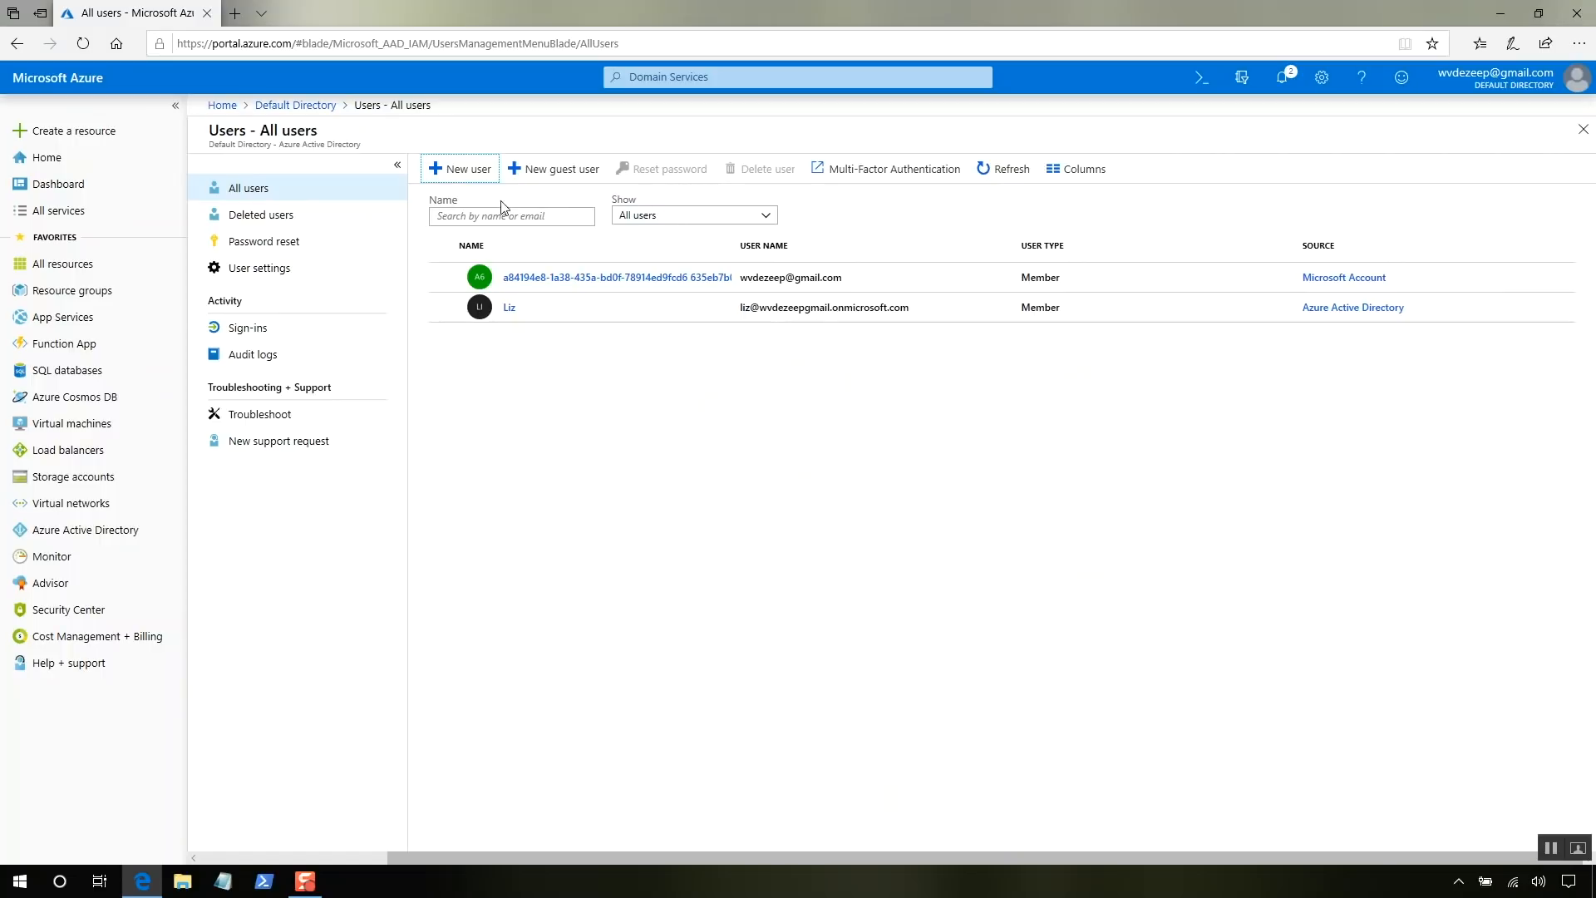
- Start a new user with its name and onmicrosoft.com user name, and set the profile first name
click(481, 170)
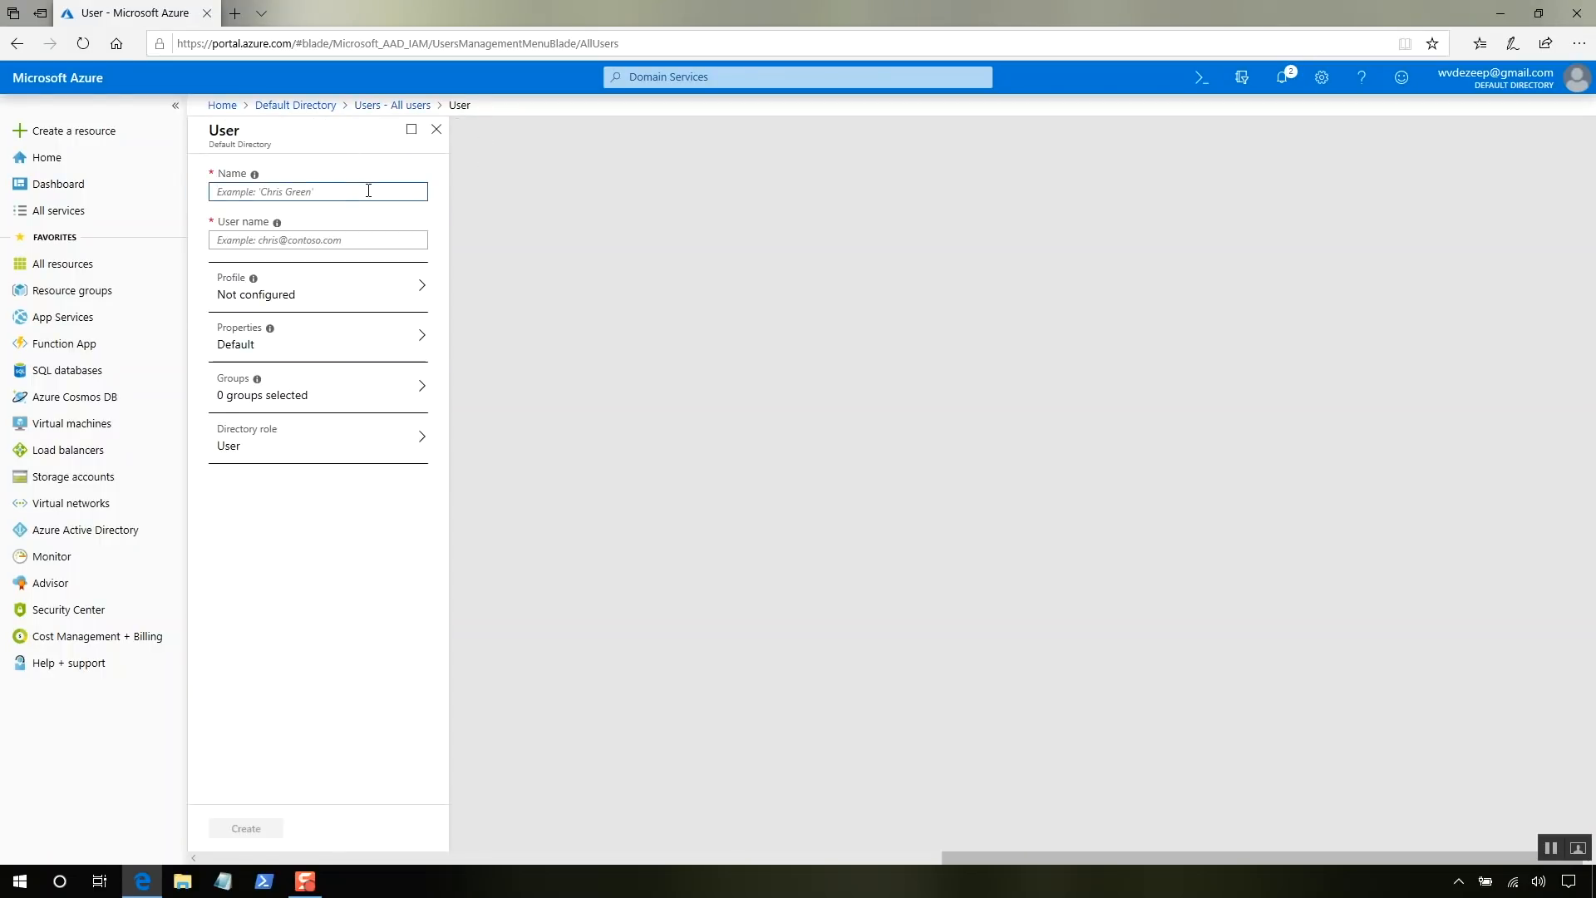
text(Mike)
key(Tab)
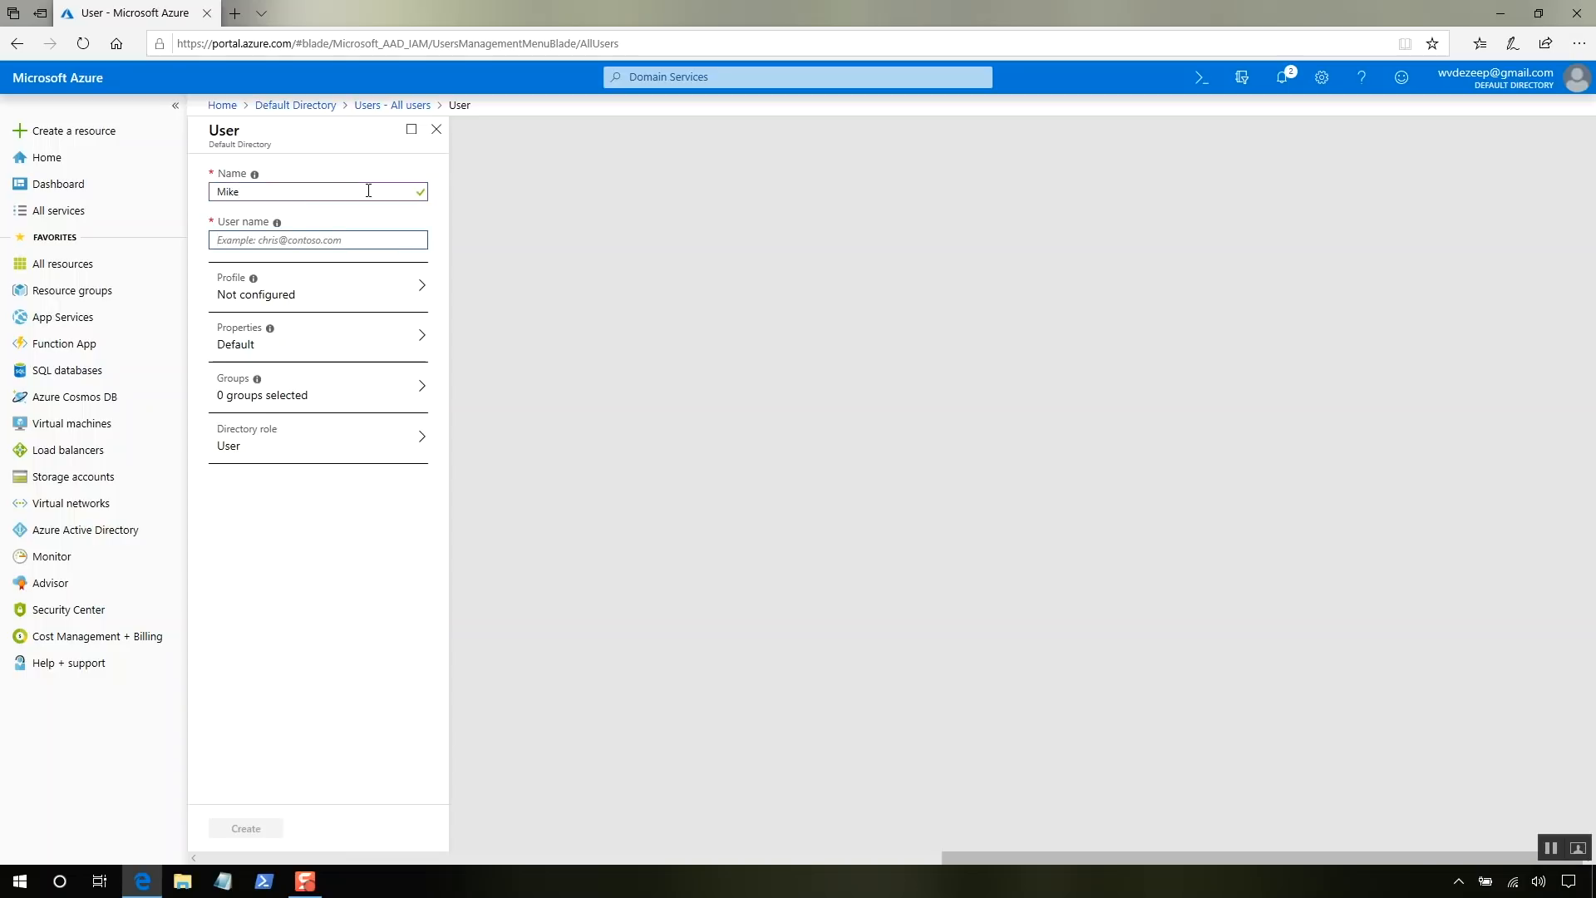
click(341, 300)
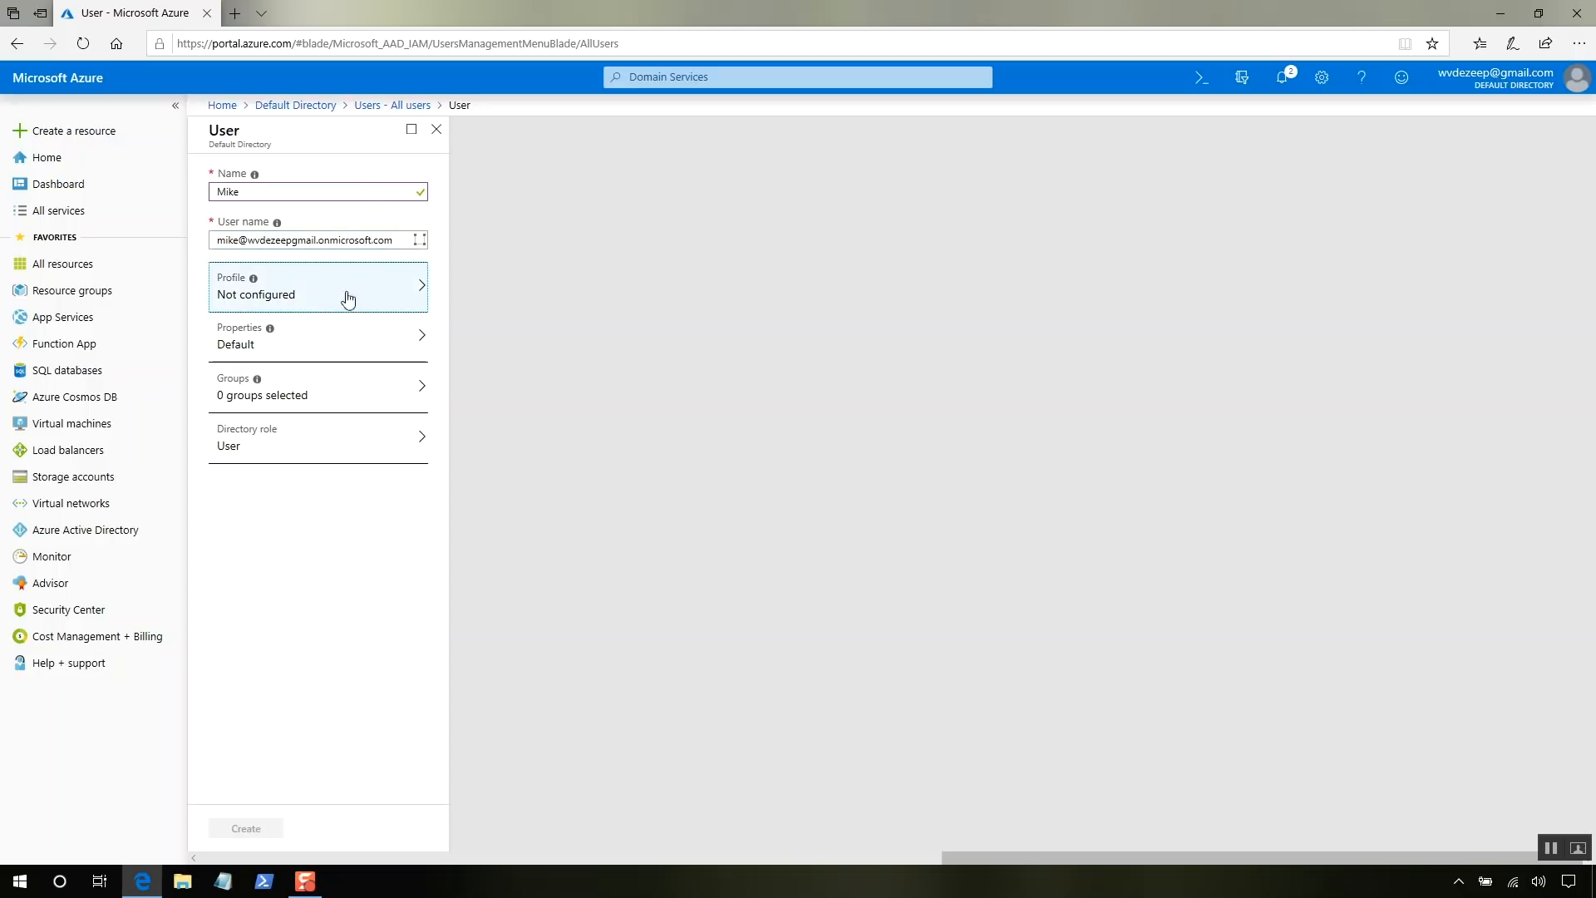
click(528, 210)
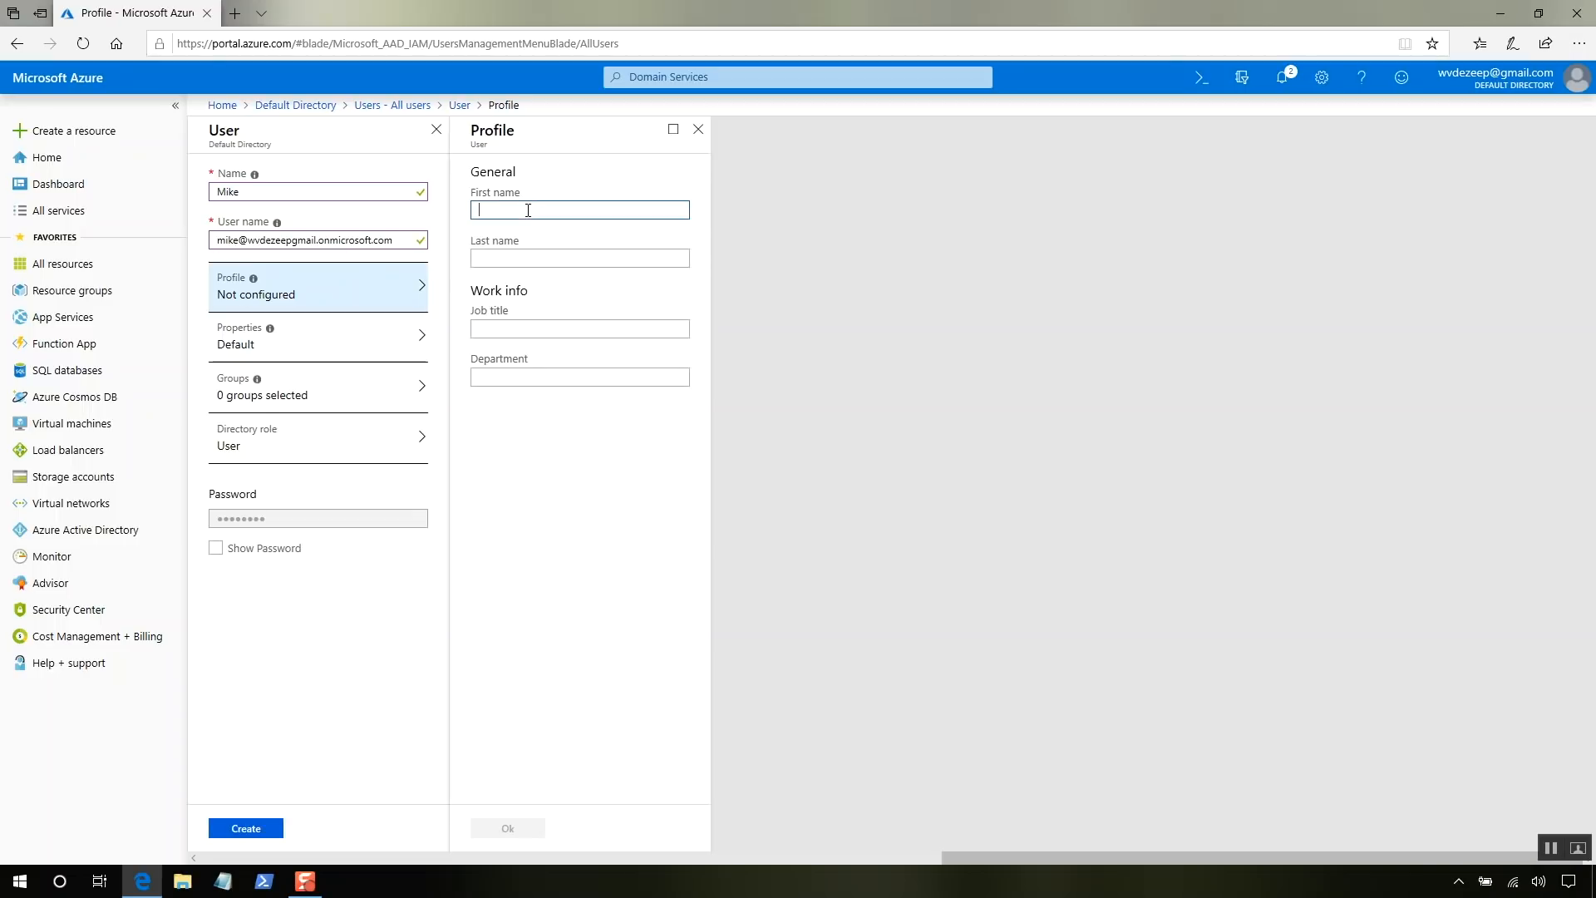
text(MIke)
click(562, 558)
click(531, 839)
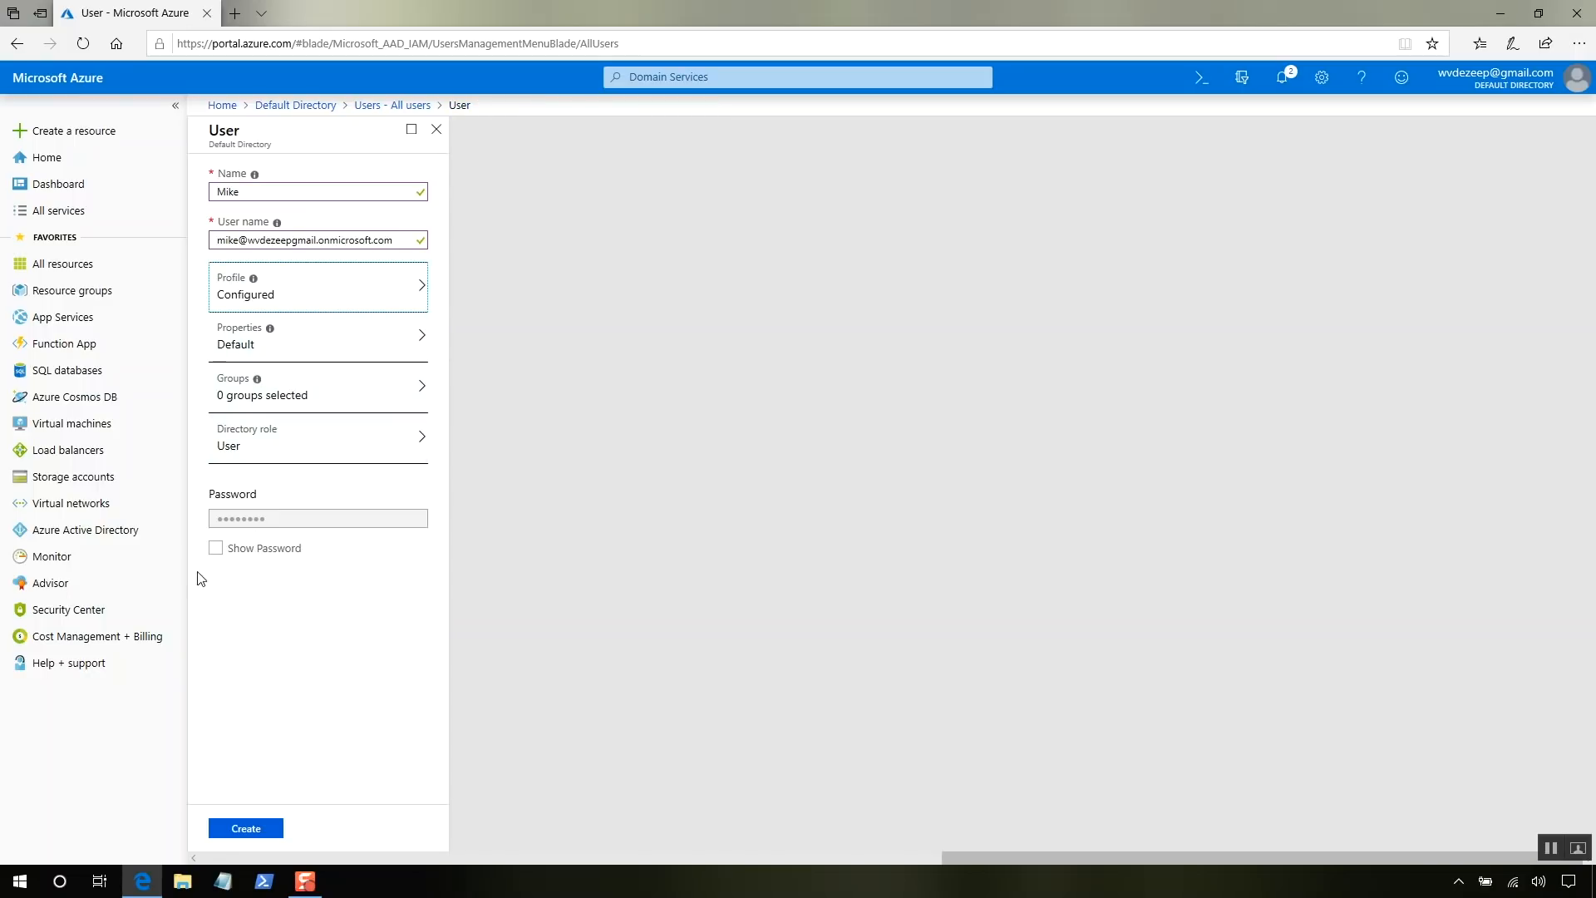
- Show and copy the generated initial password, then create the user
click(216, 548)
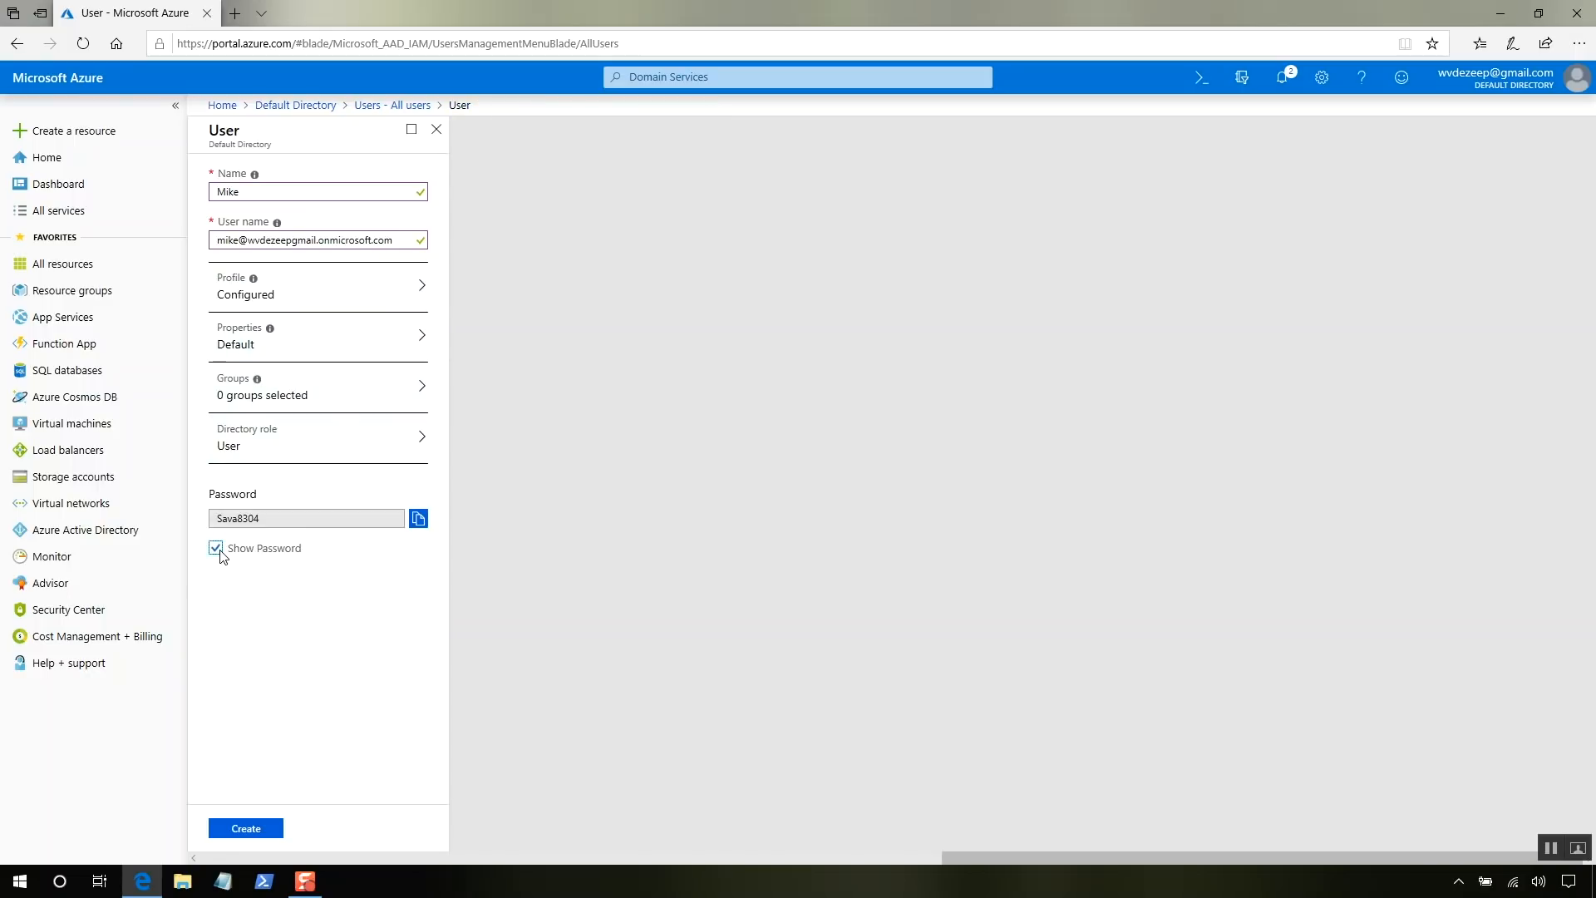
click(424, 526)
click(419, 519)
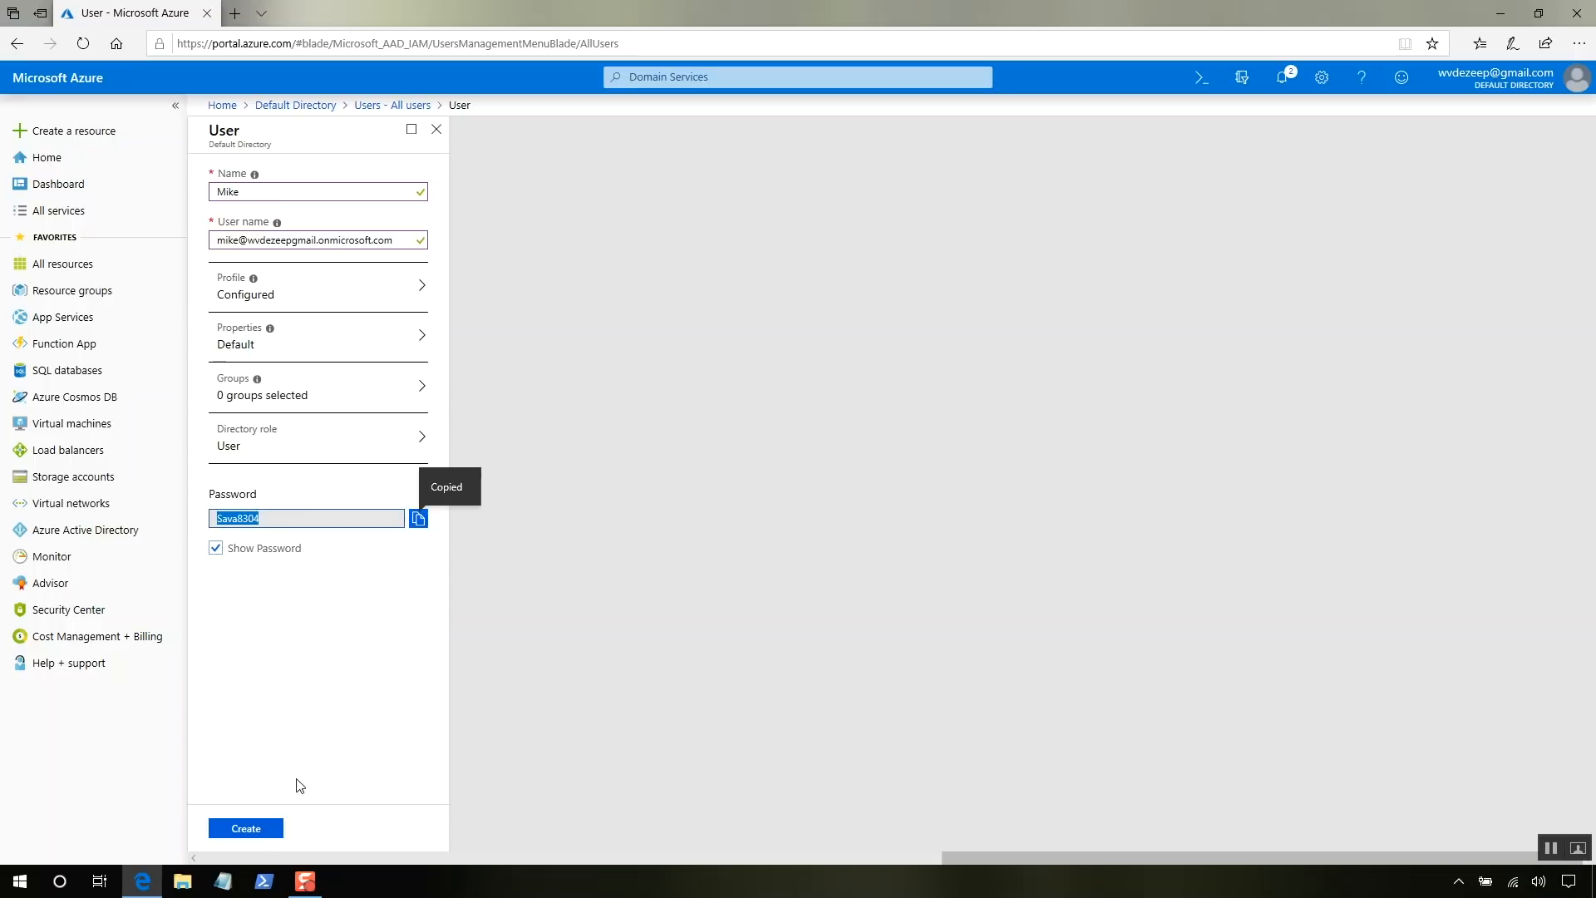
click(249, 830)
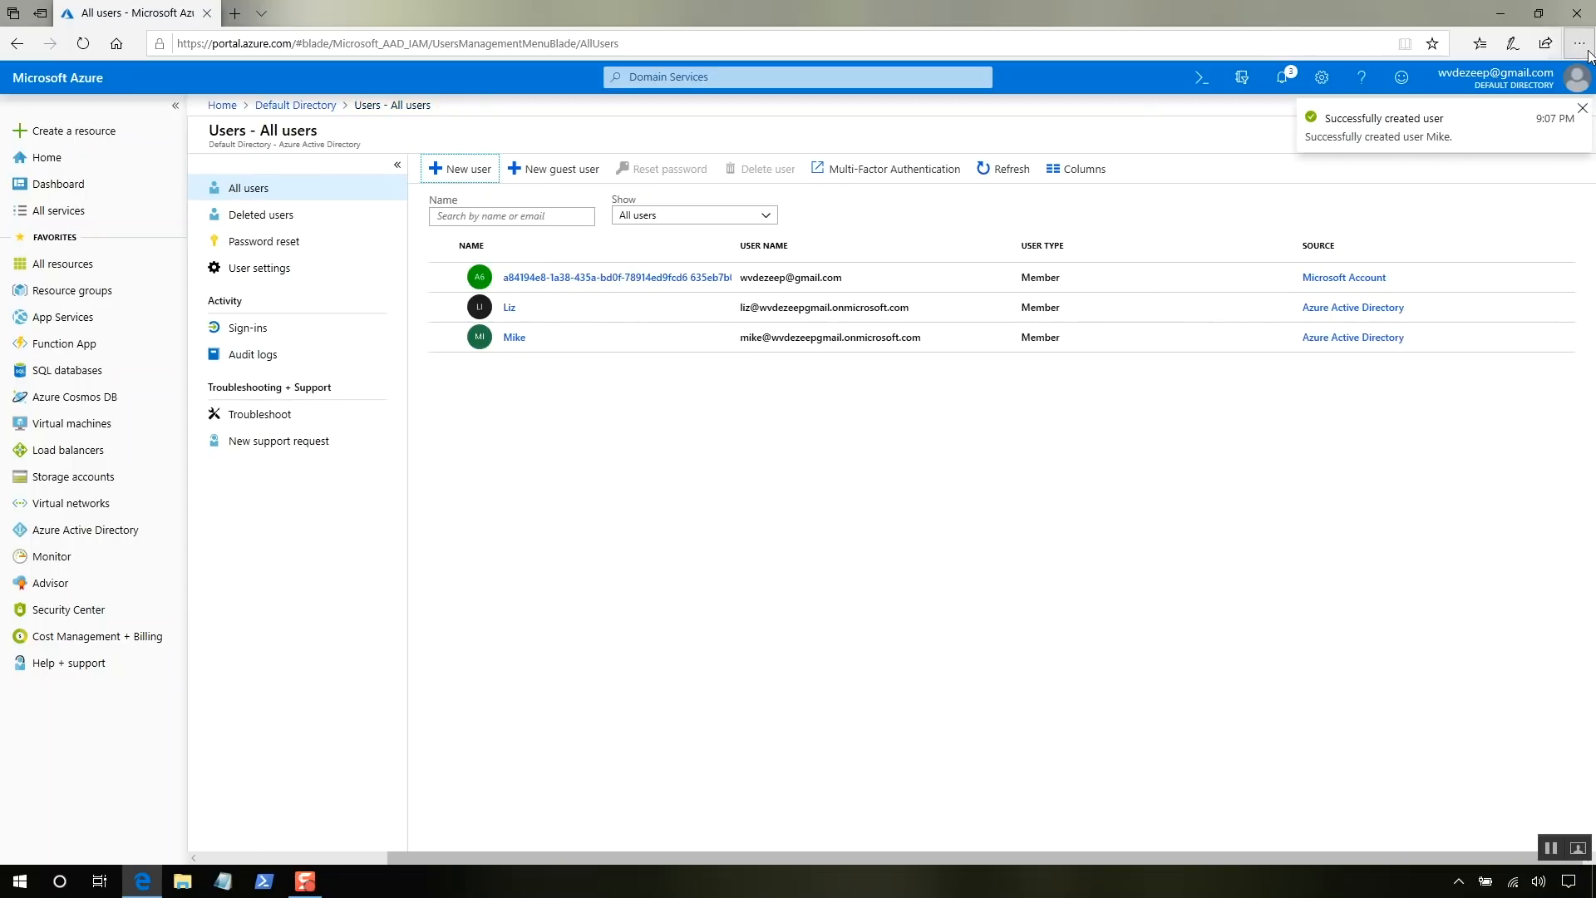
- Open a new InPrivate window and load the Azure portal
click(1580, 46)
click(1455, 109)
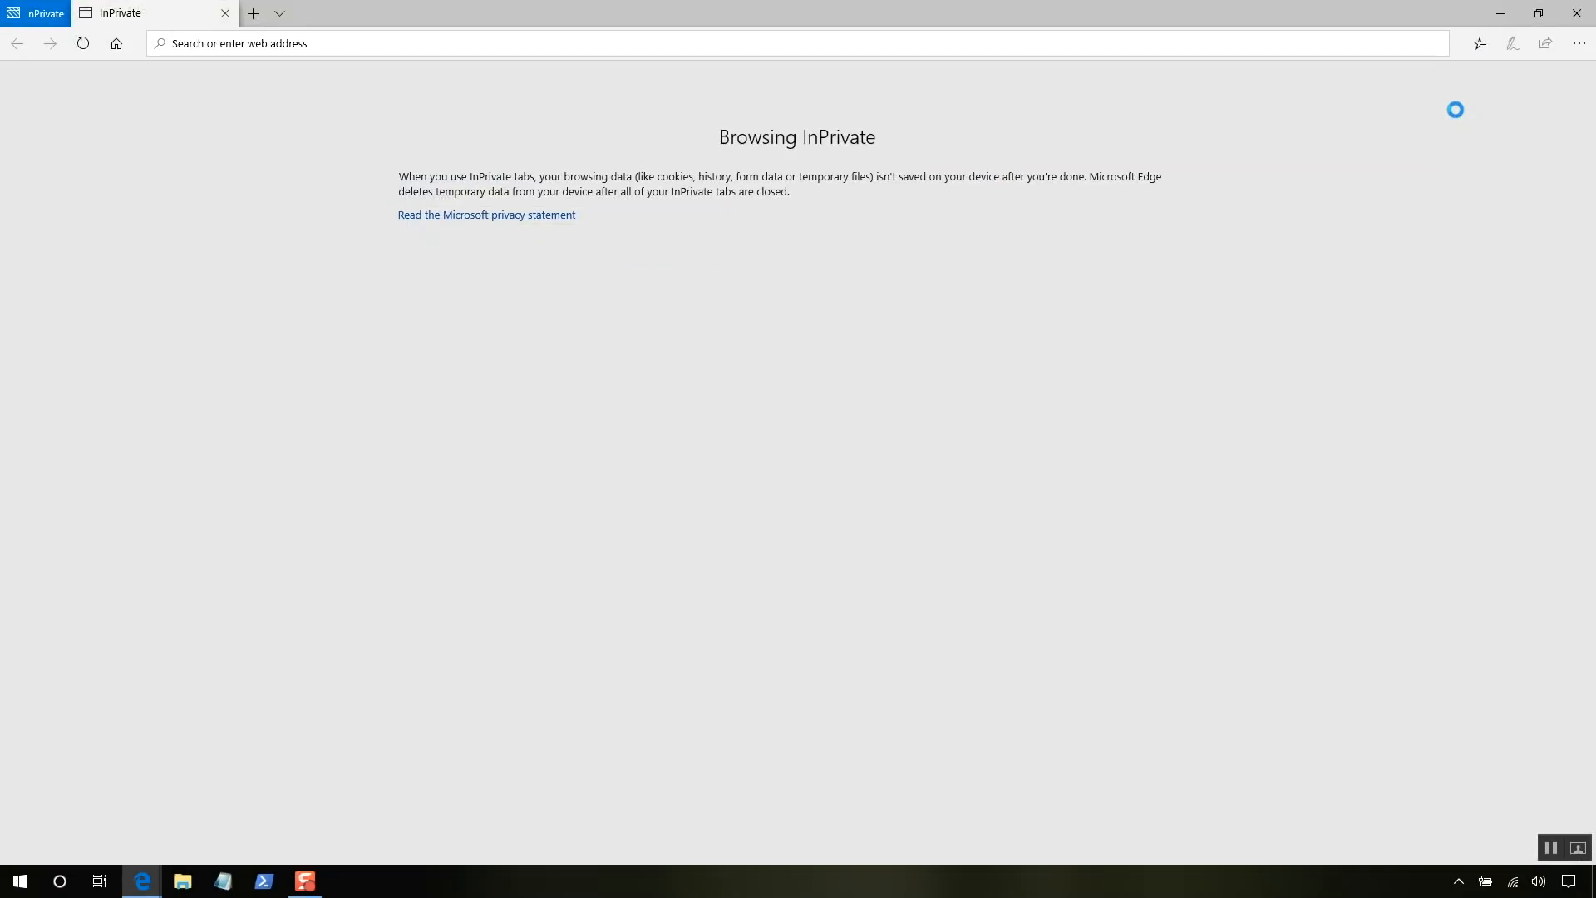
text(portal)
key(Return)
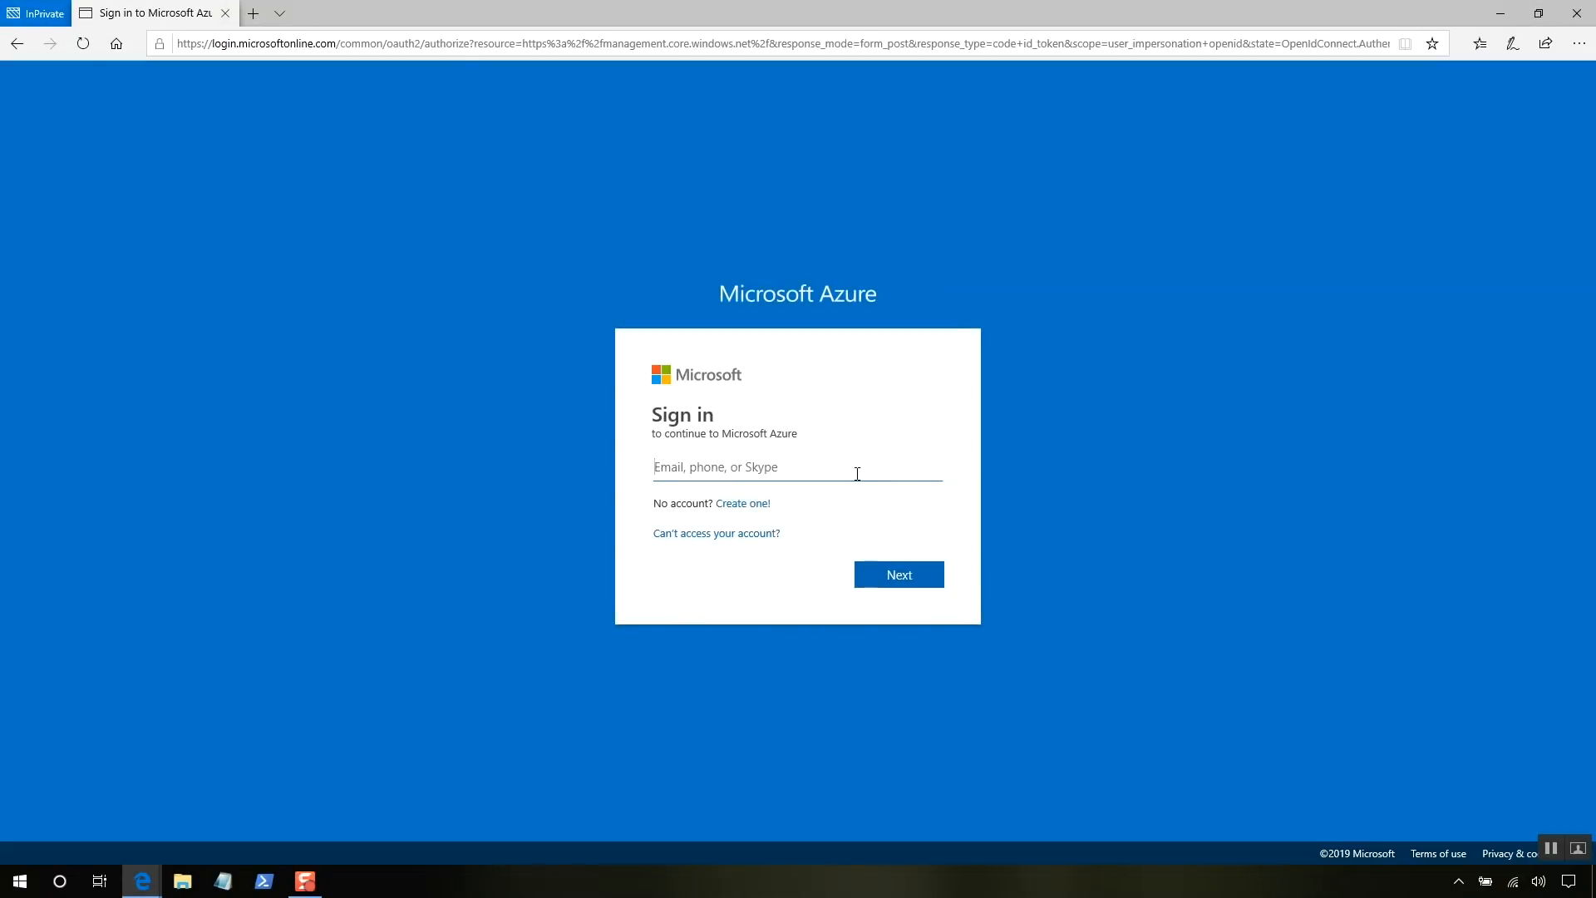
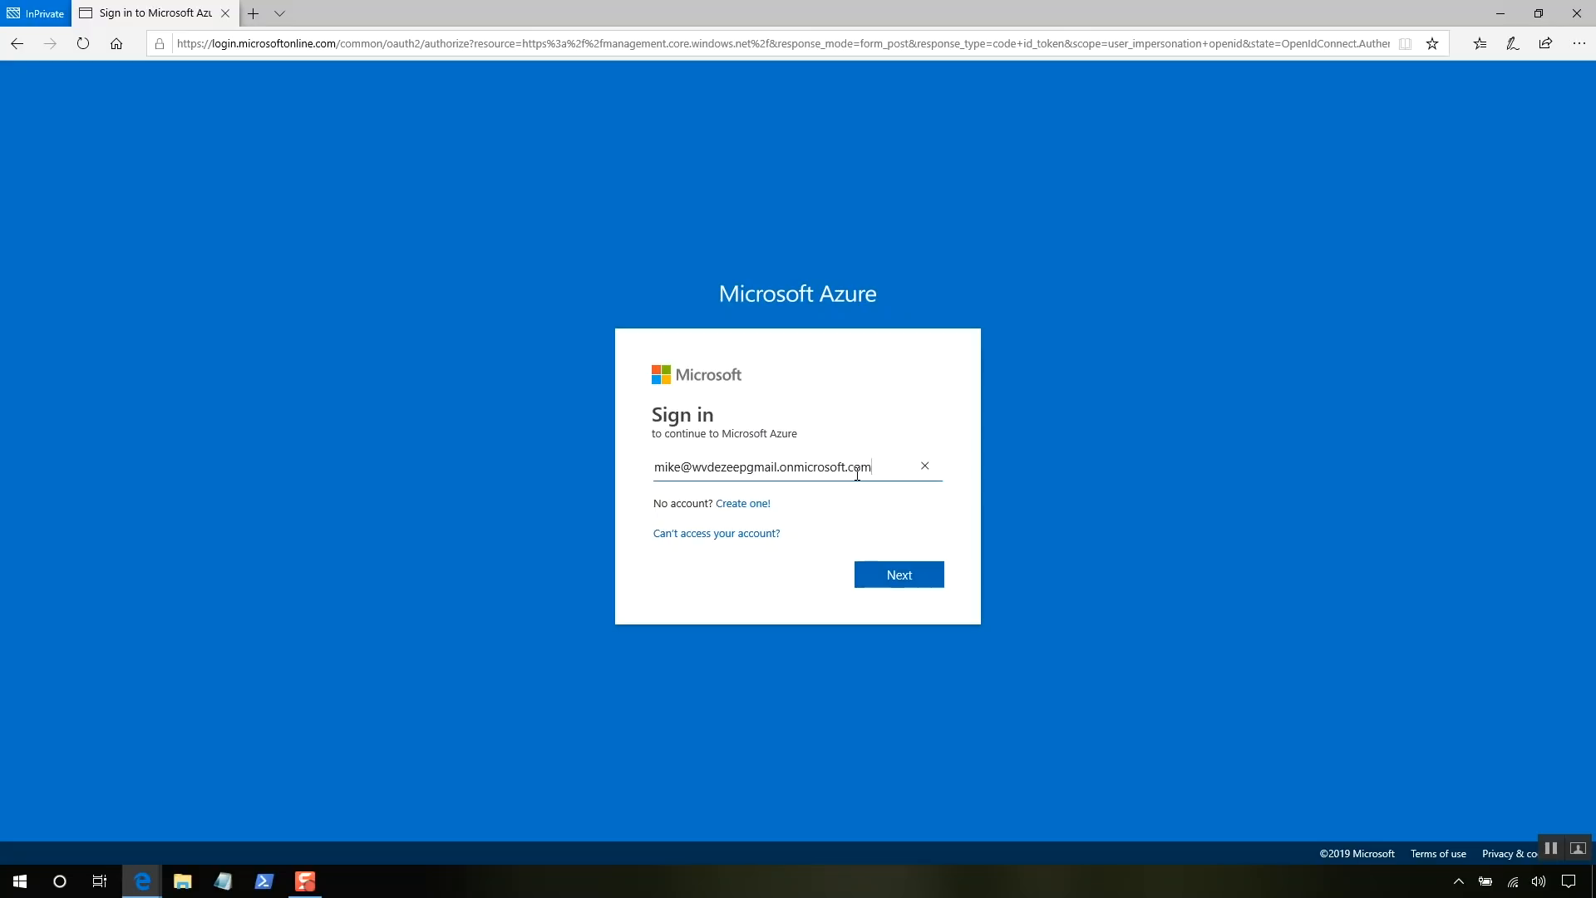
- Sign in with the new user's onmicrosoft.com account and the copied initial password
click(911, 573)
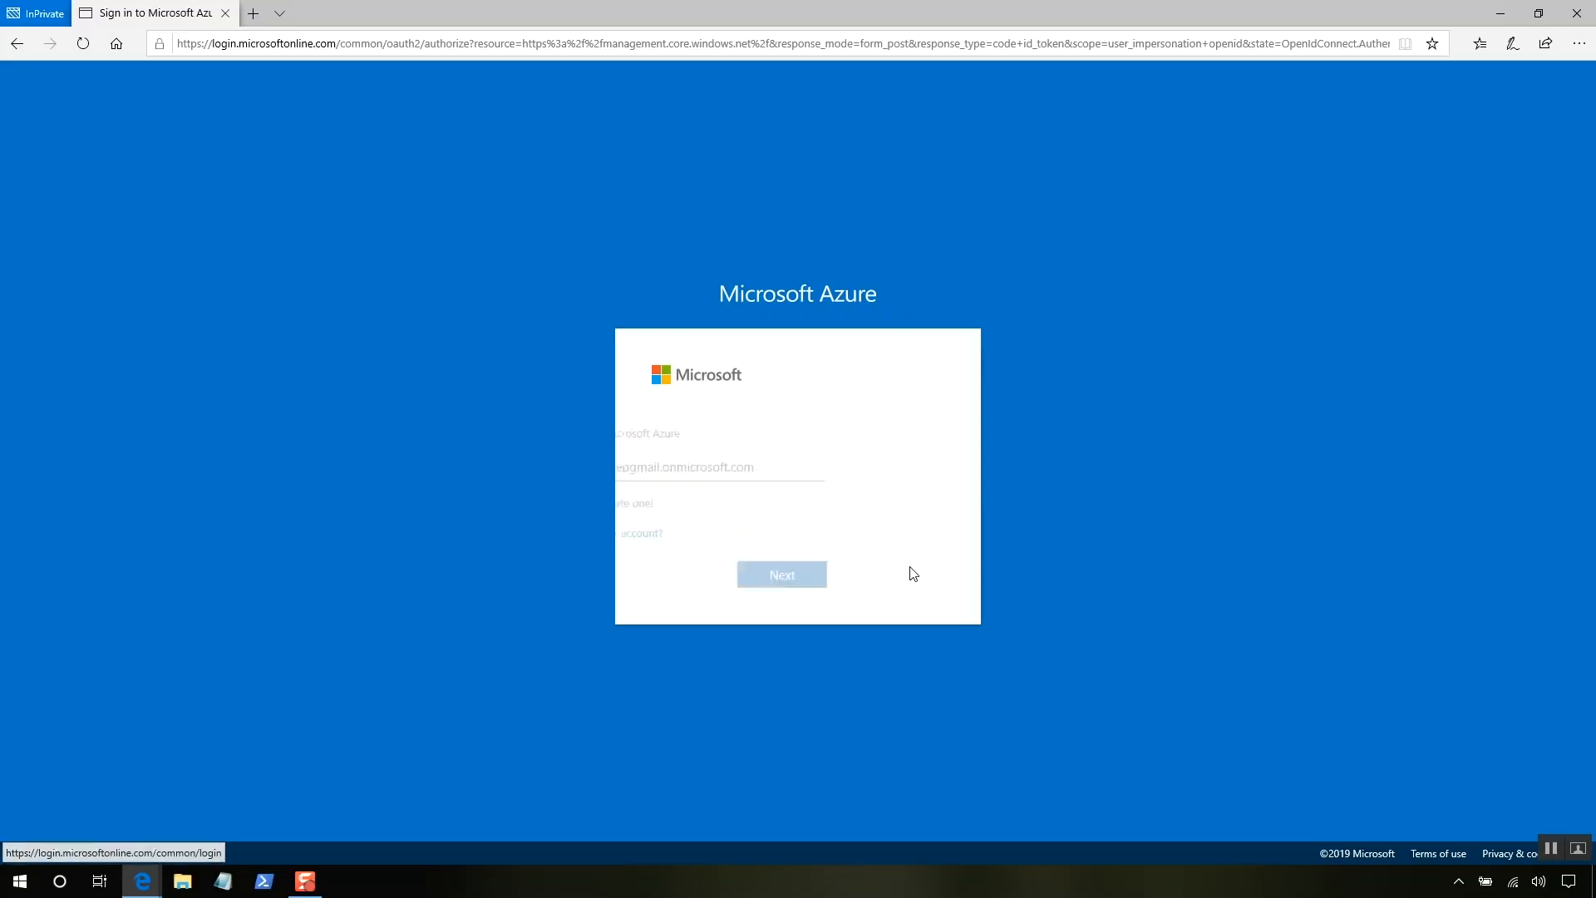
key(ctrl+v)
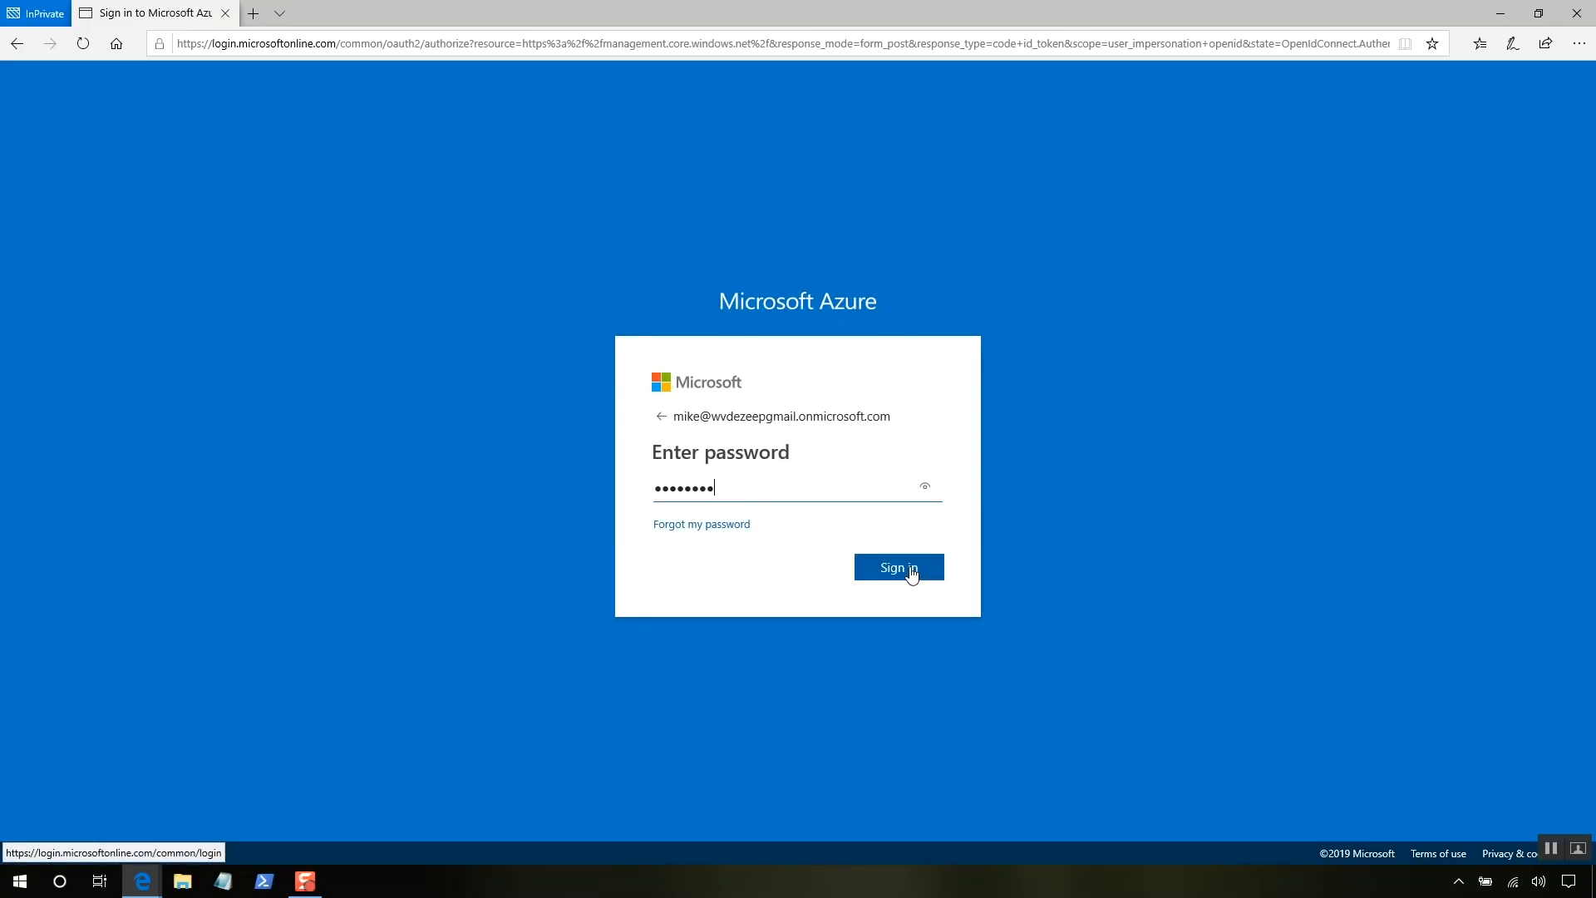
click(912, 572)
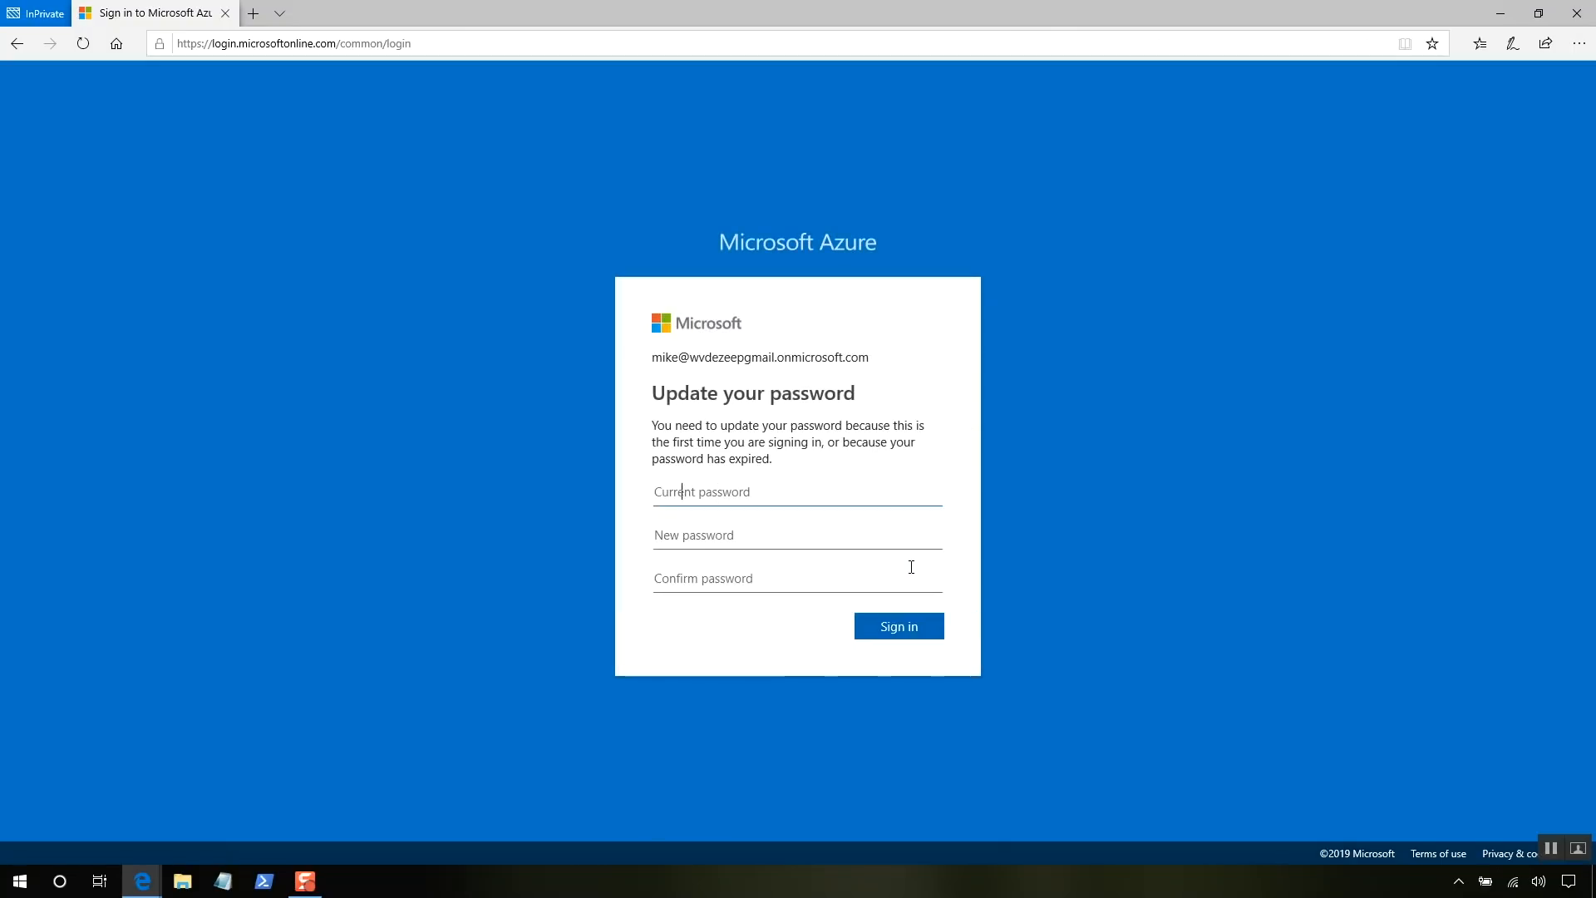
- Replace the temporary password with a new one and choose Yes to stay signed in
key(ctrl+v)
click(878, 542)
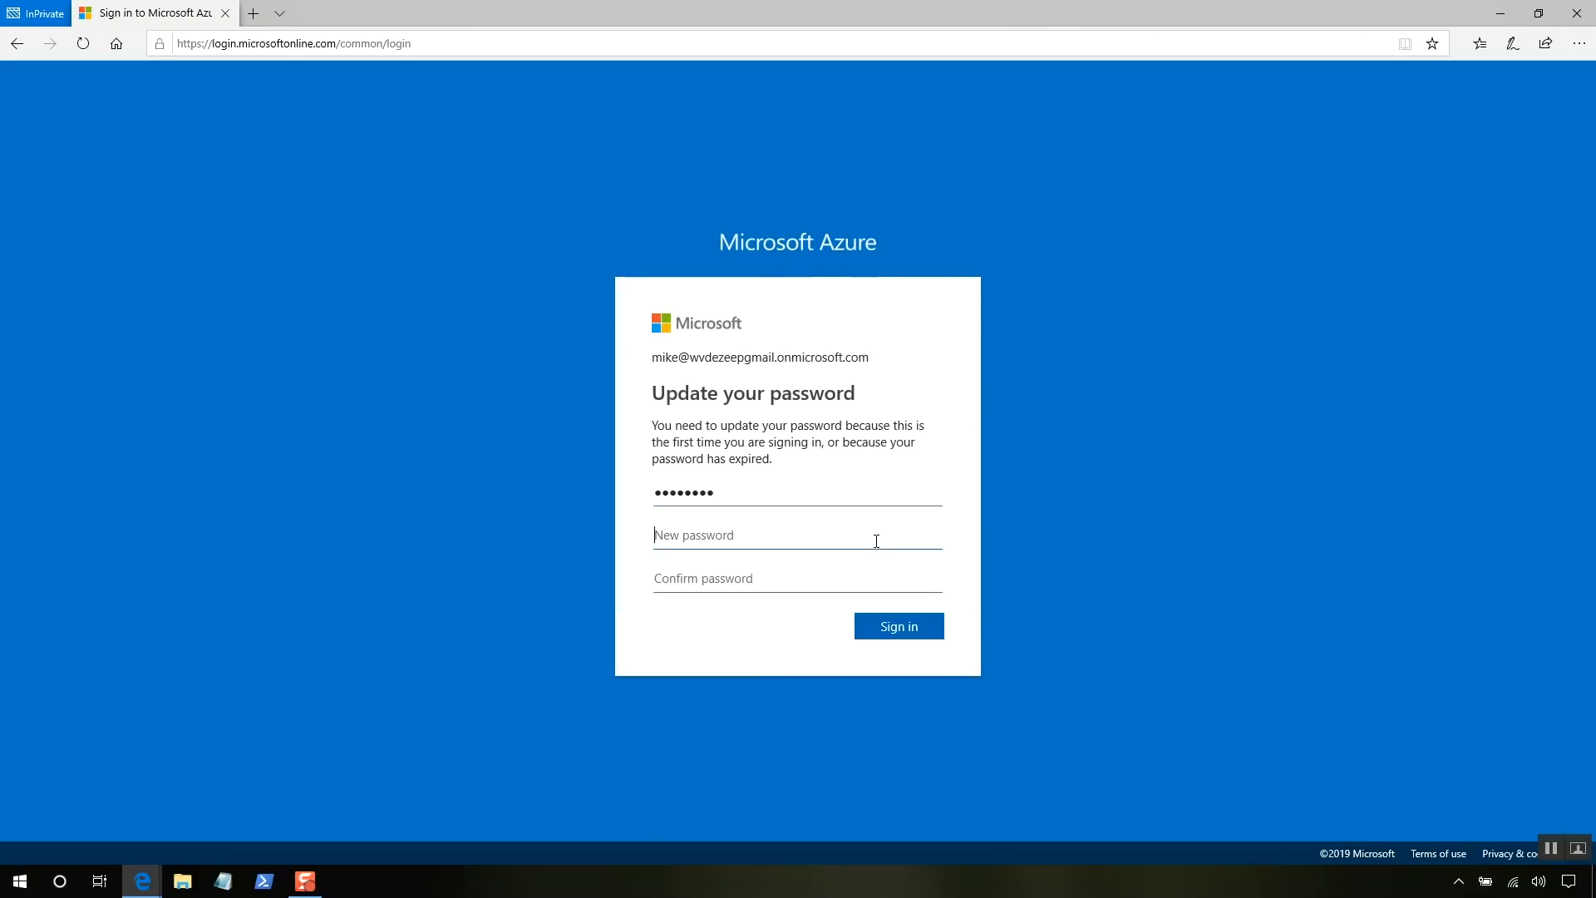
text(••••••••••••••)
key(Tab)
text(••••)
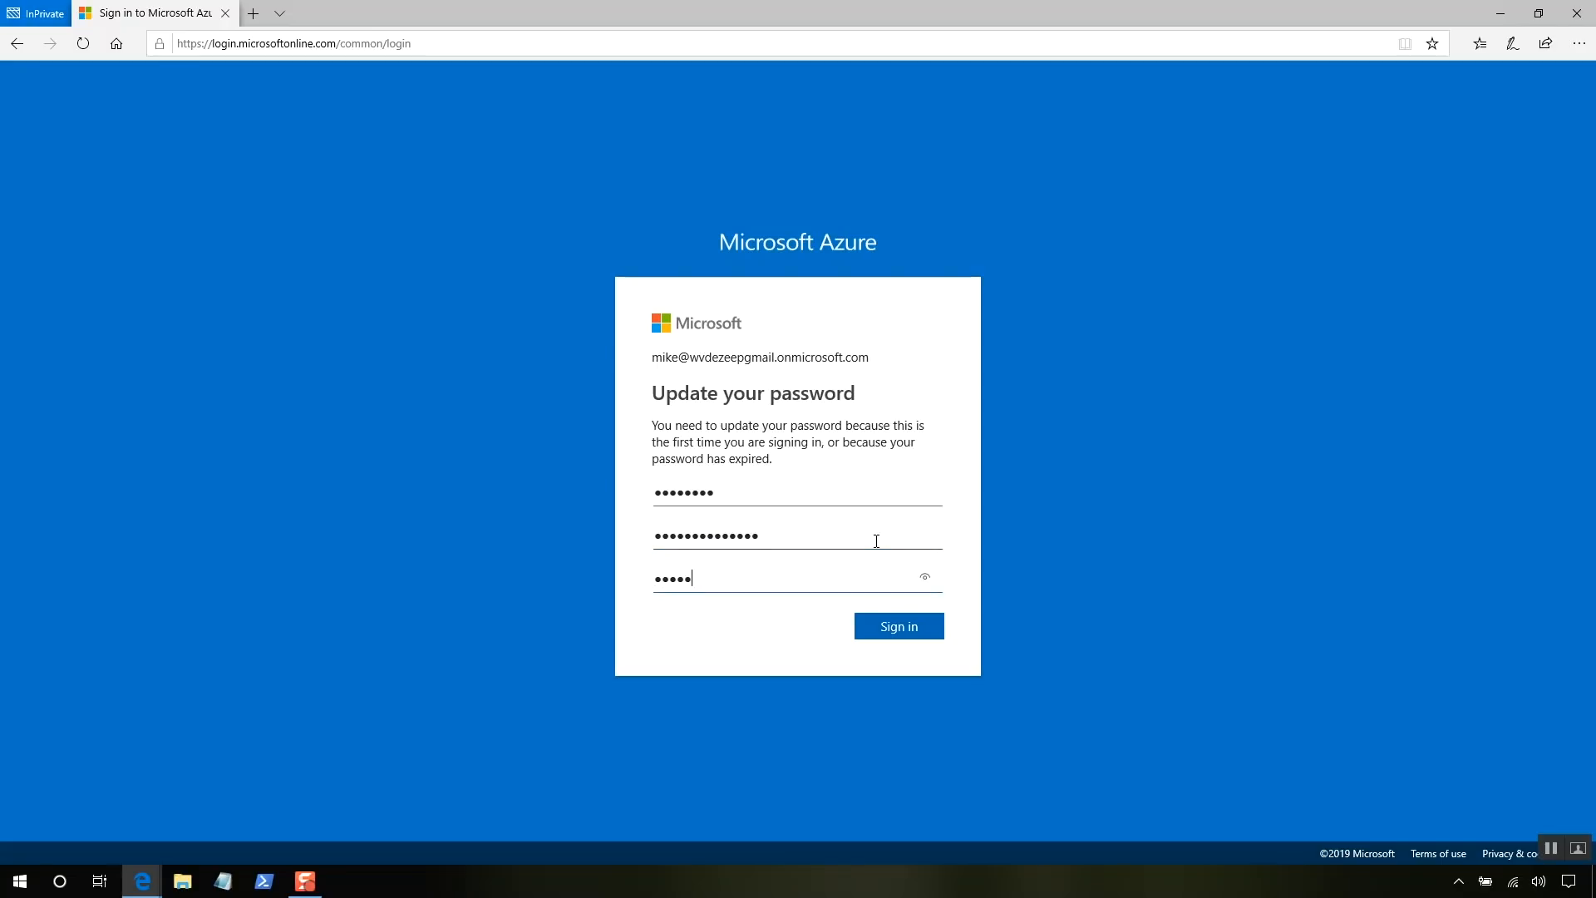
text(•••••••••)
click(897, 625)
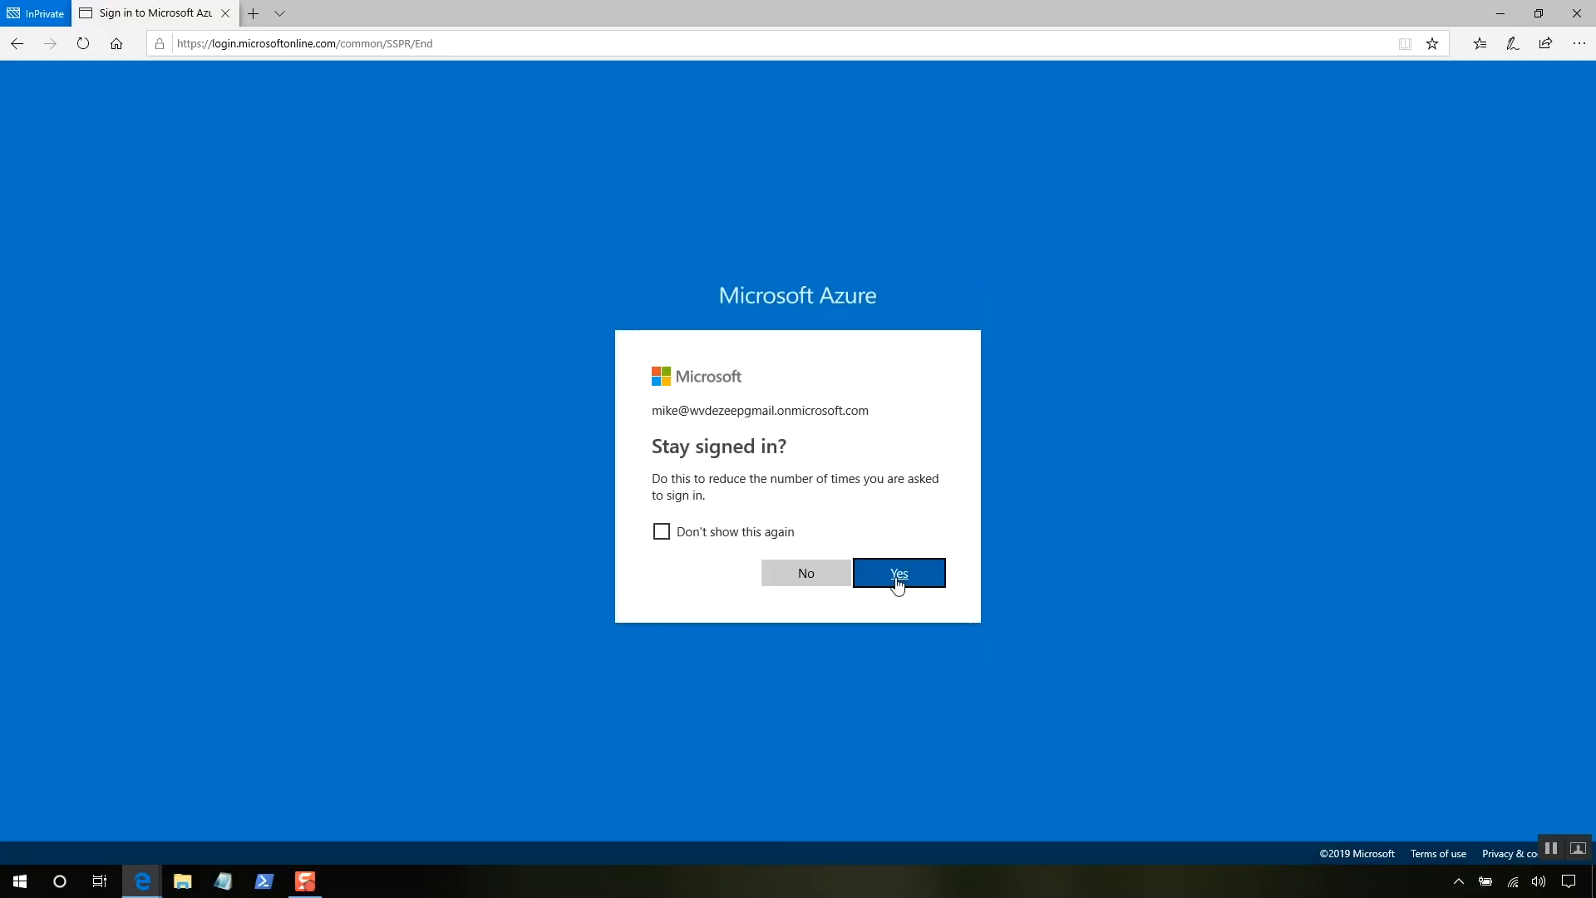
click(897, 575)
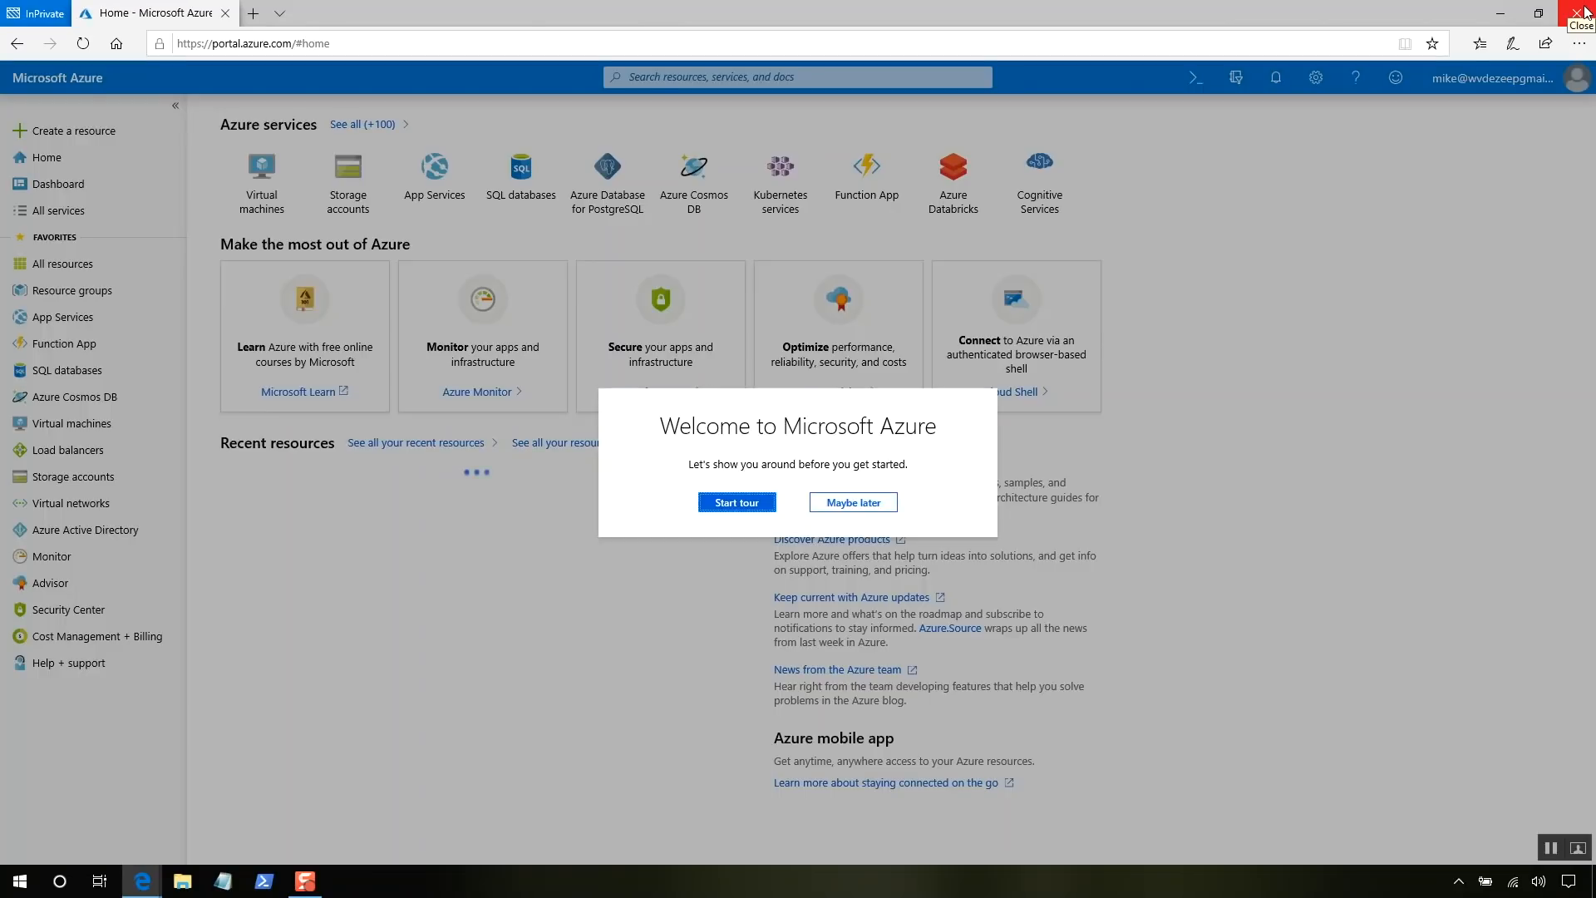
- Close the InPrivate window and select the old text in the portal search box
click(1586, 9)
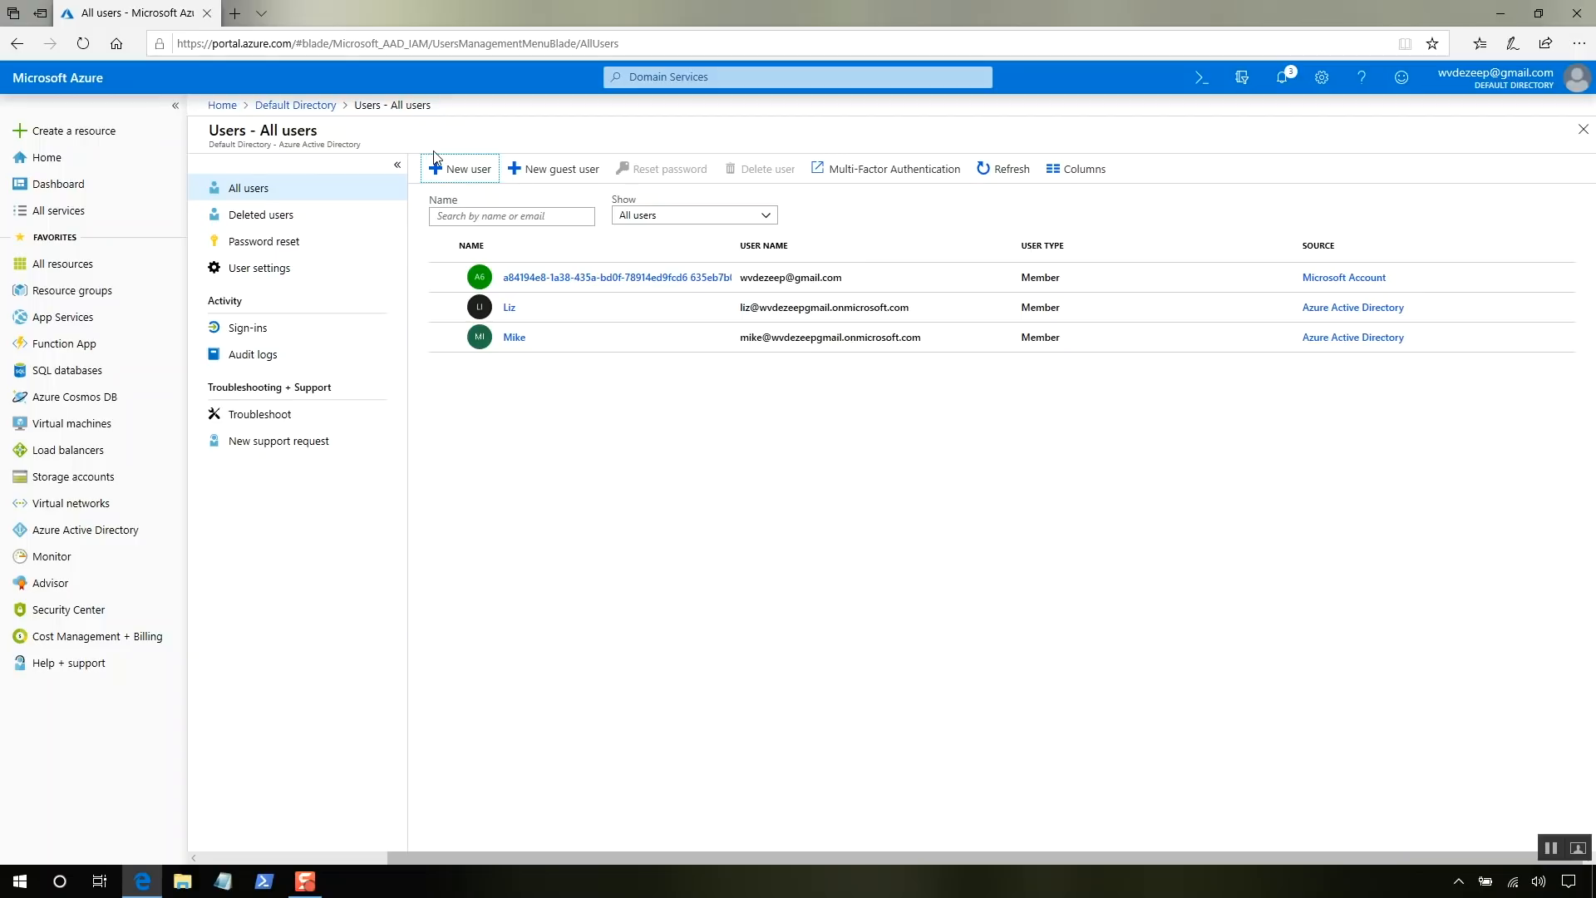
double_click(651, 76)
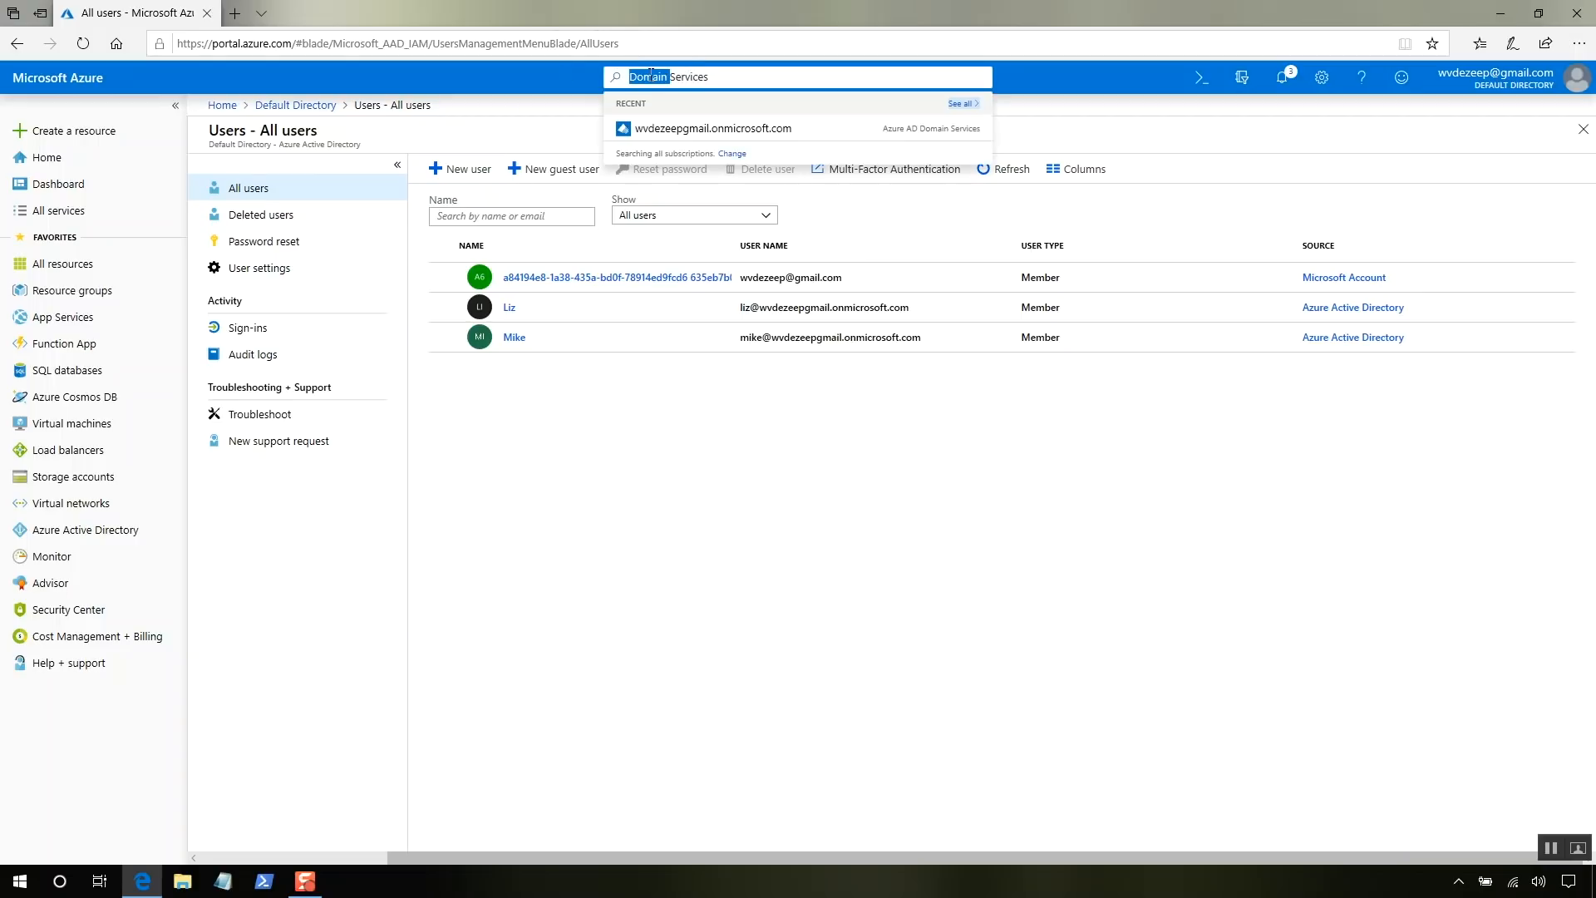
- Search 'Su', open Subscriptions, then the Free Trial subscription's Access control (IAM)
drag(651, 75, 791, 76)
text(Sub)
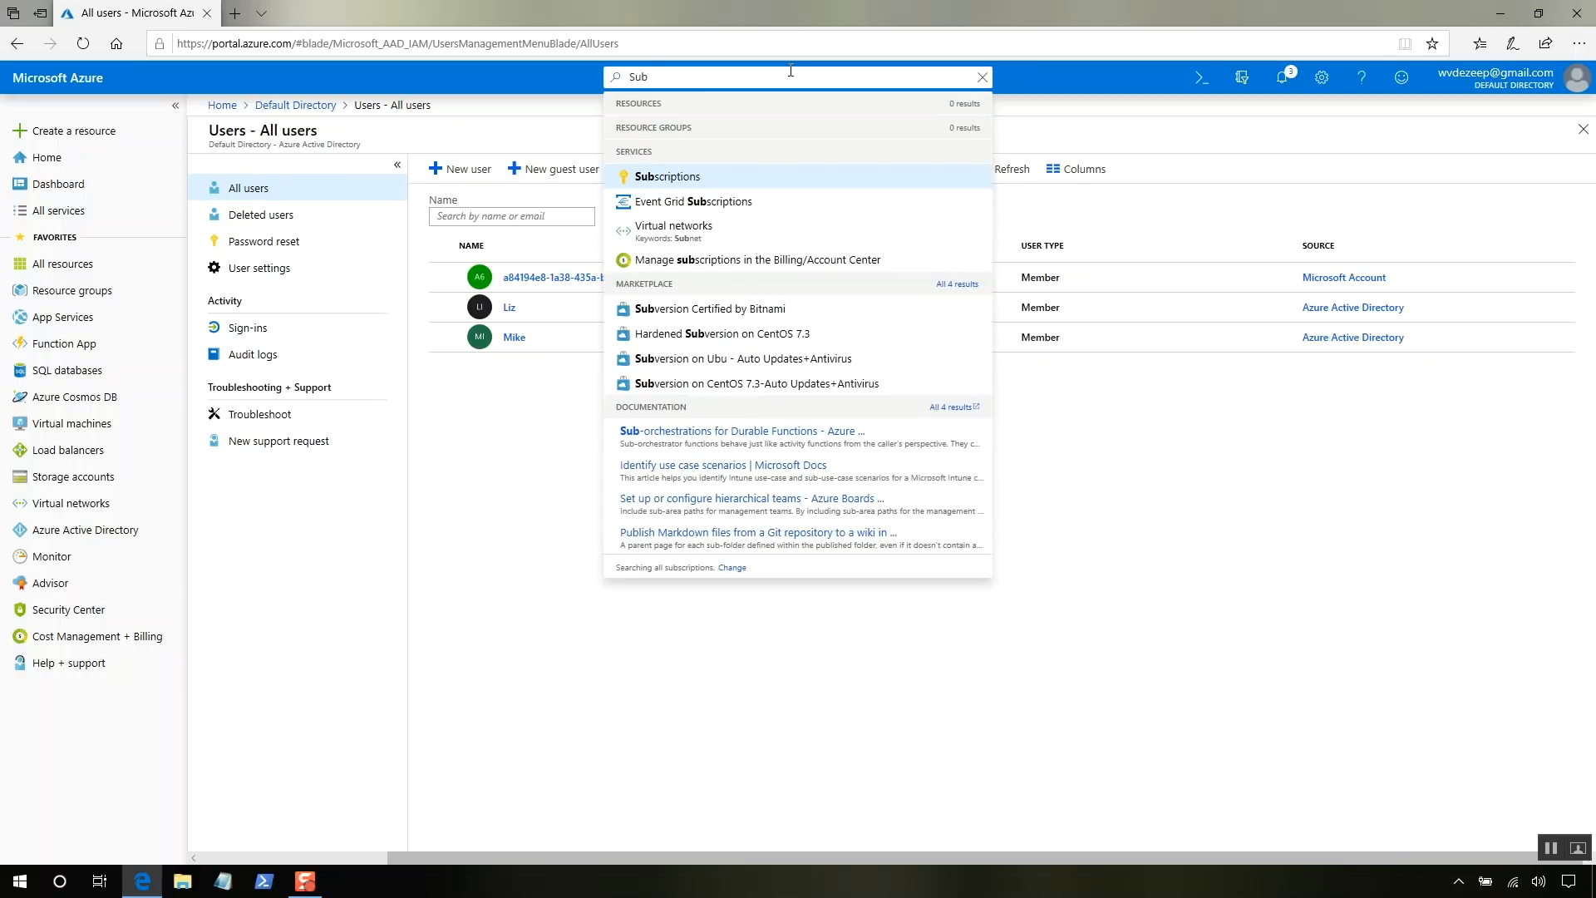
click(689, 185)
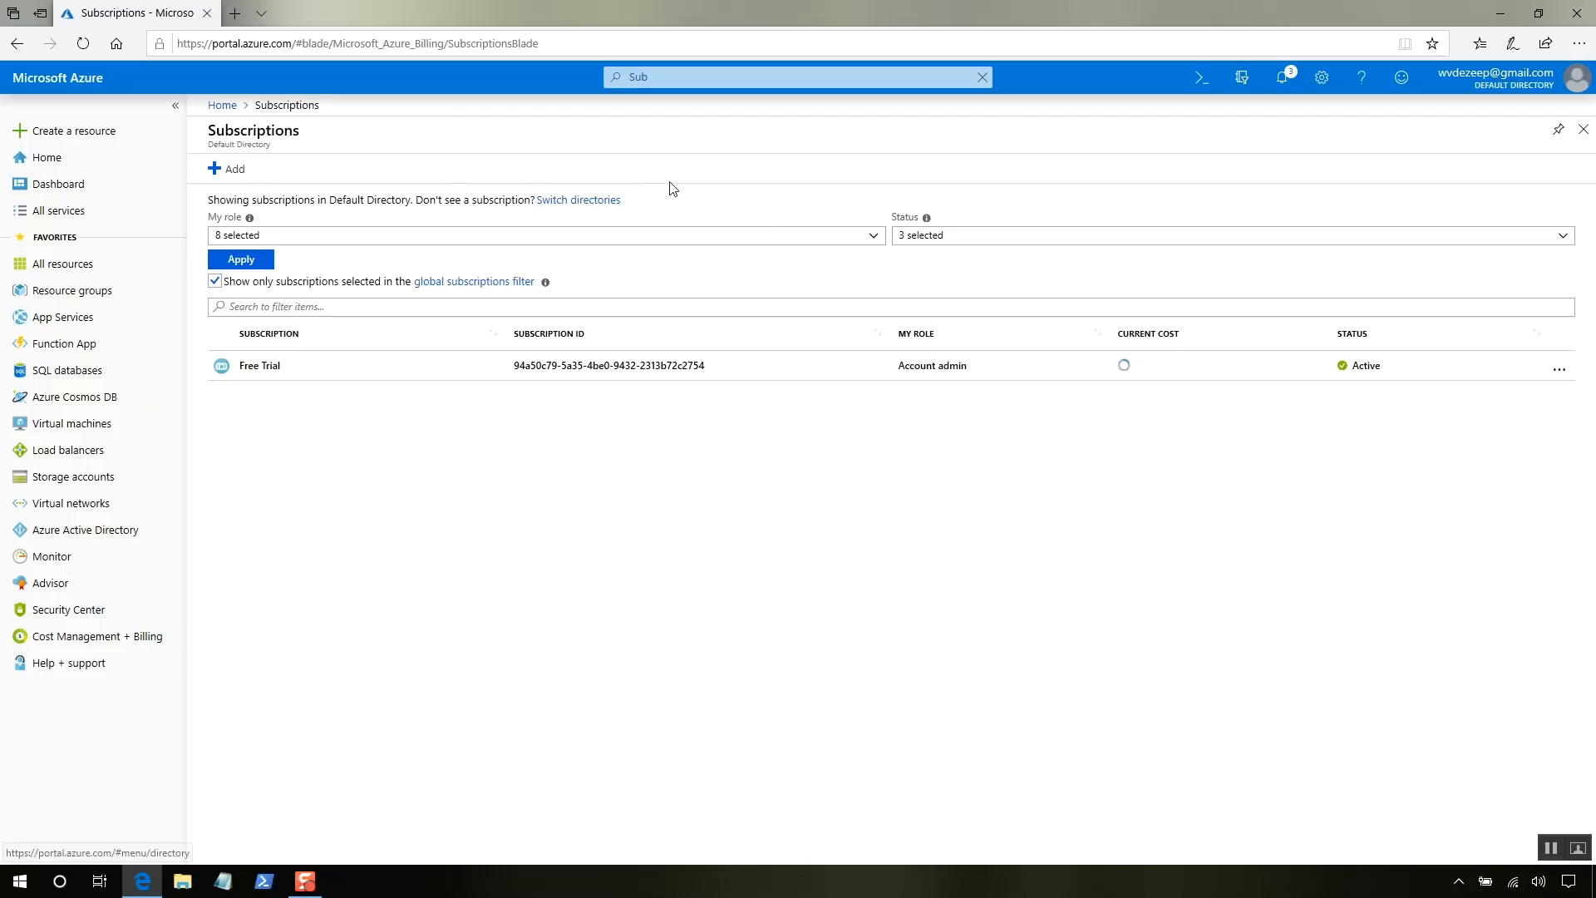
click(269, 370)
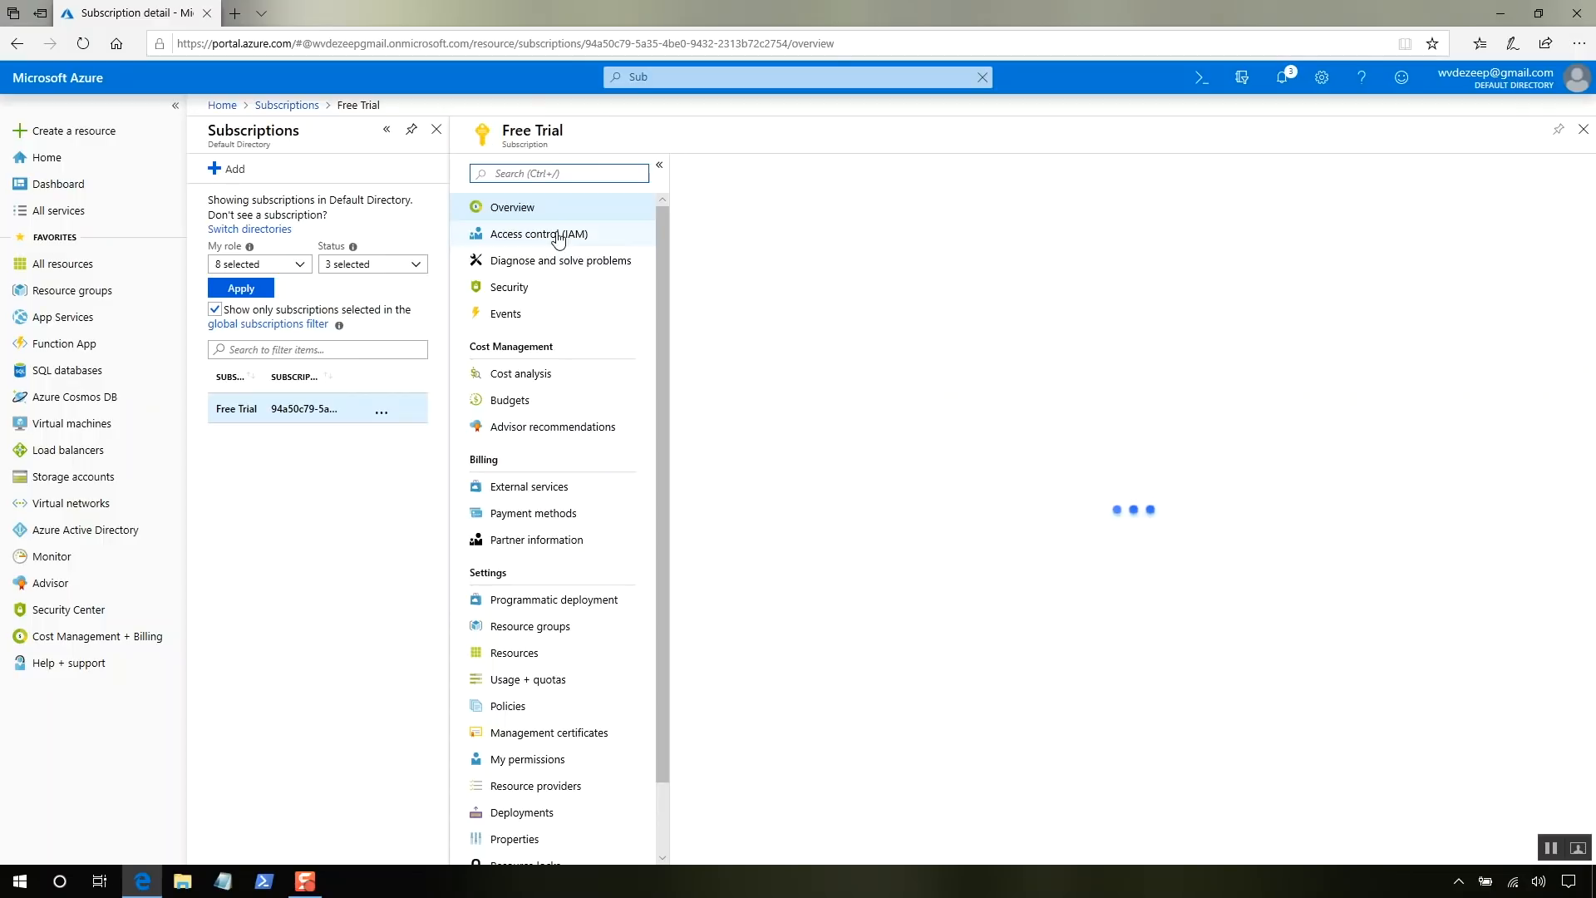
click(558, 236)
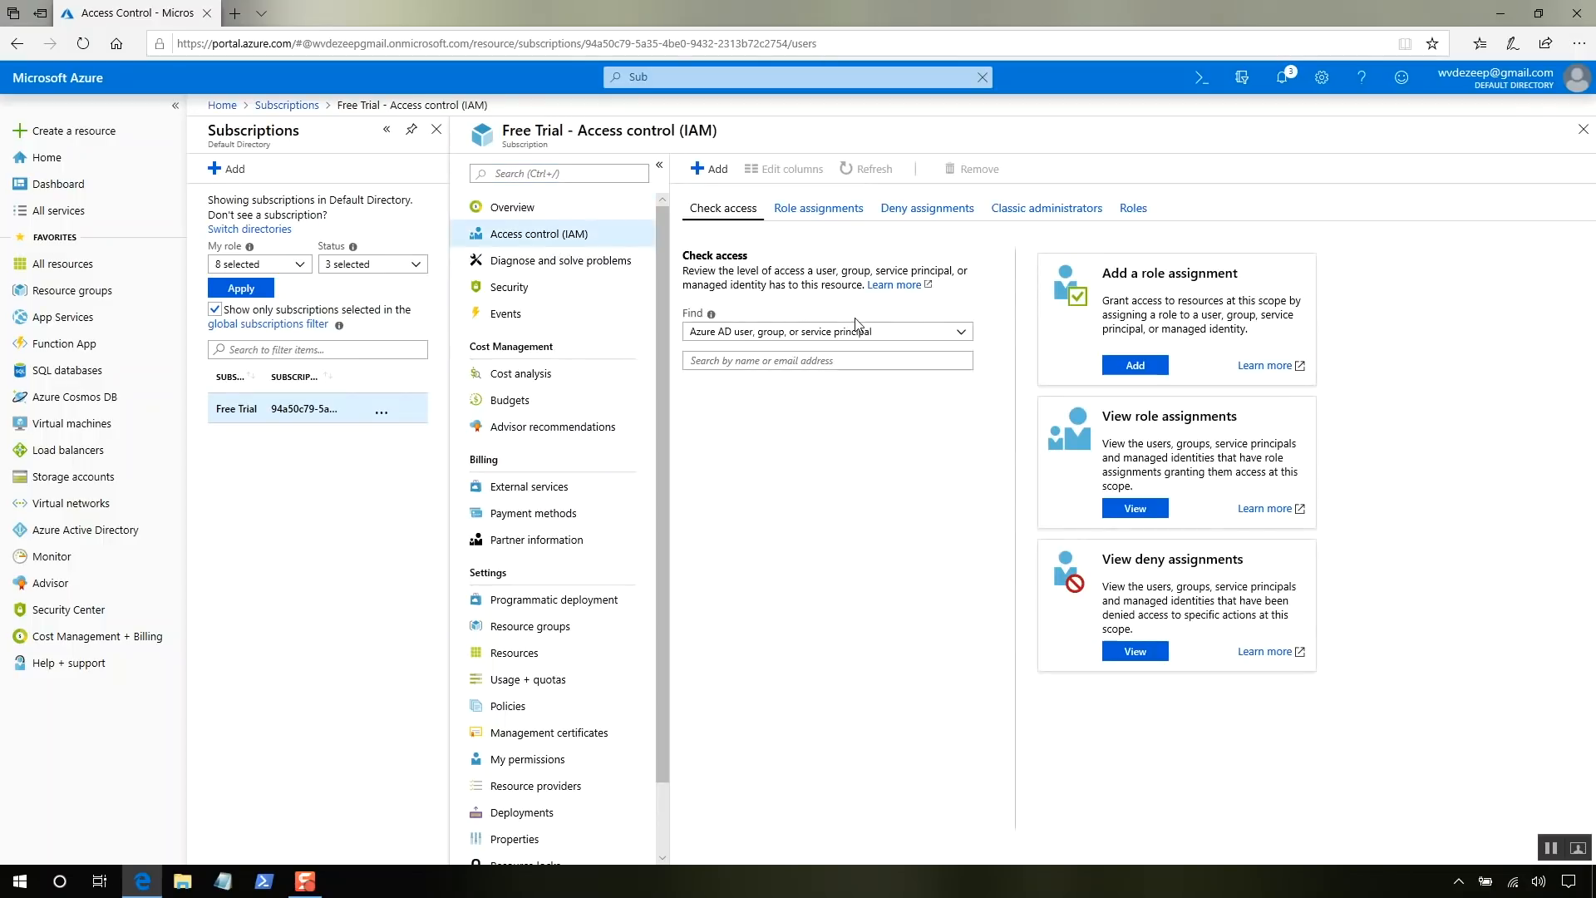
- Add an Owner role assignment on Free Trial for an existing directory user and save
click(1157, 373)
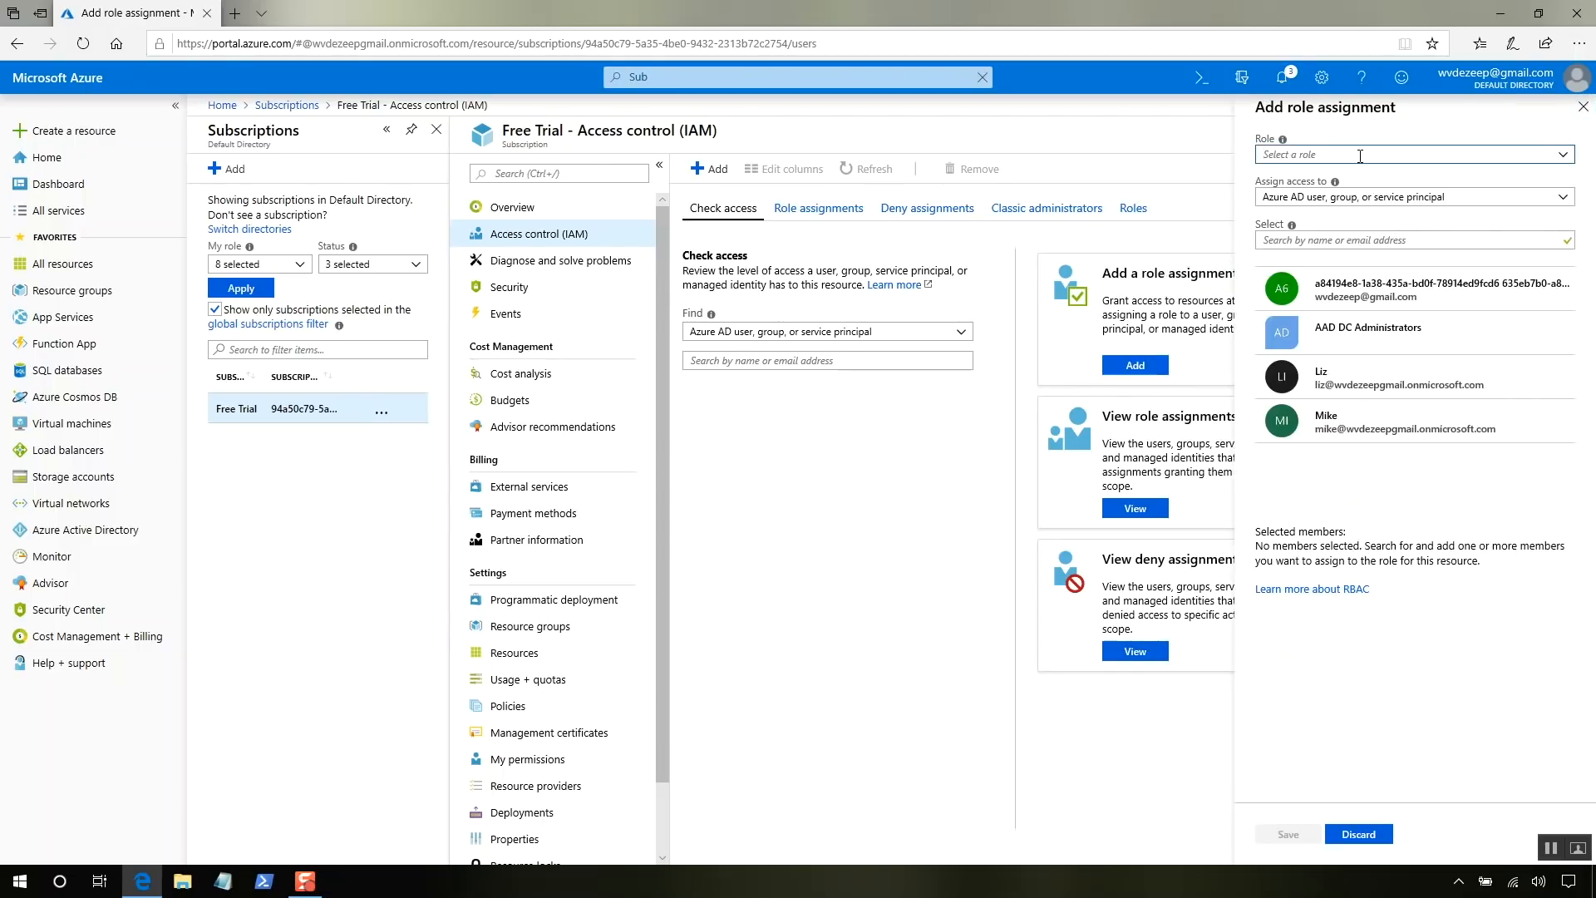
text(oww)
key(BackSpace)
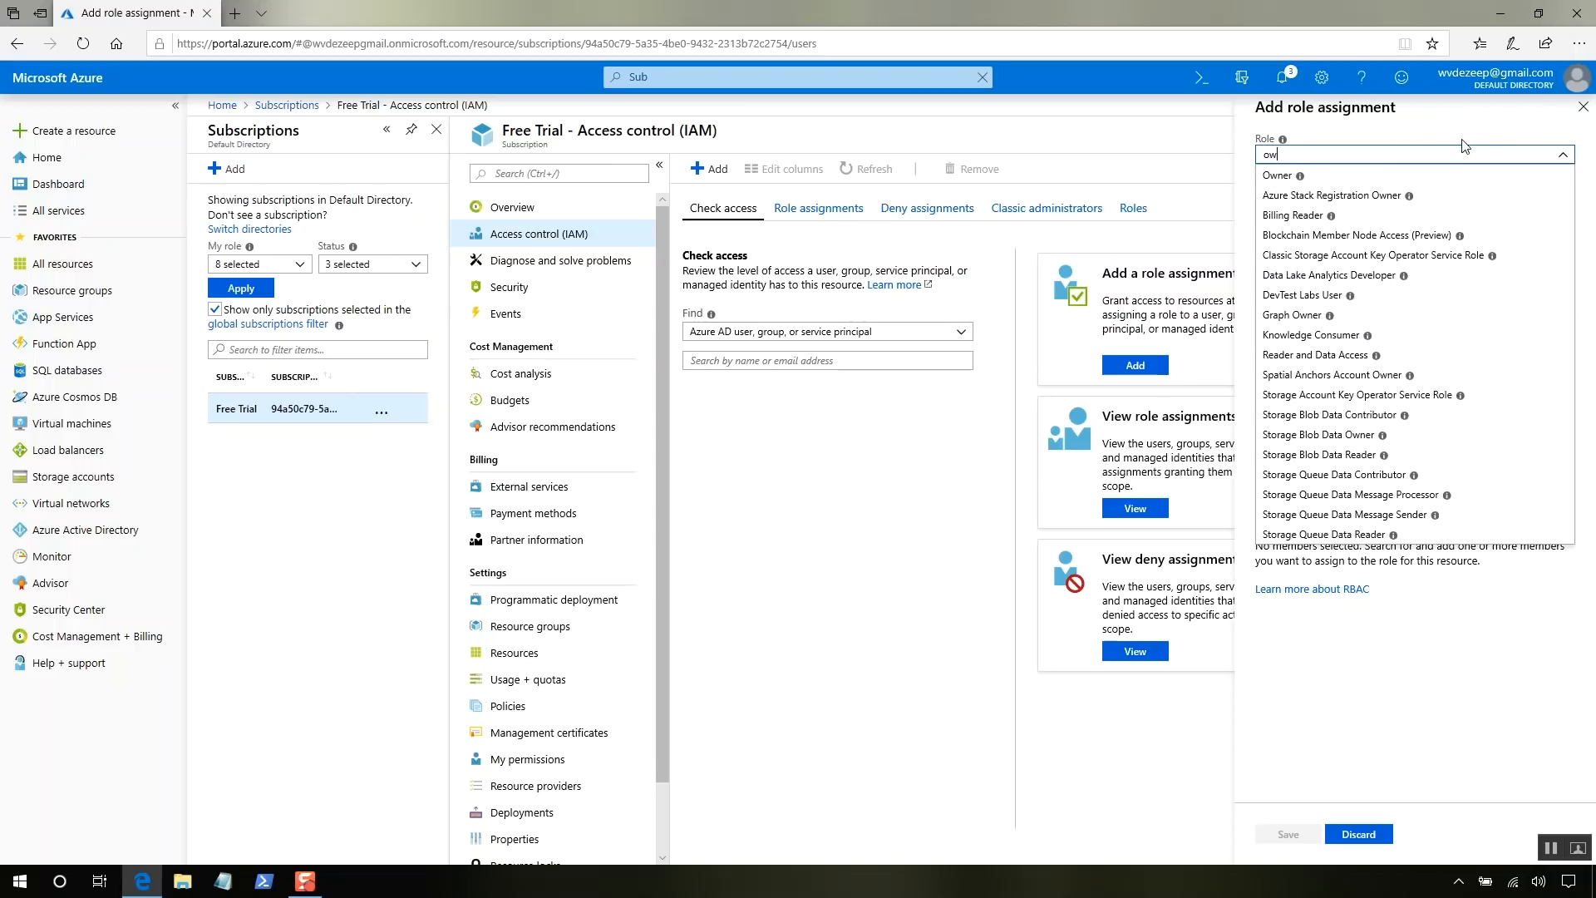
click(1384, 177)
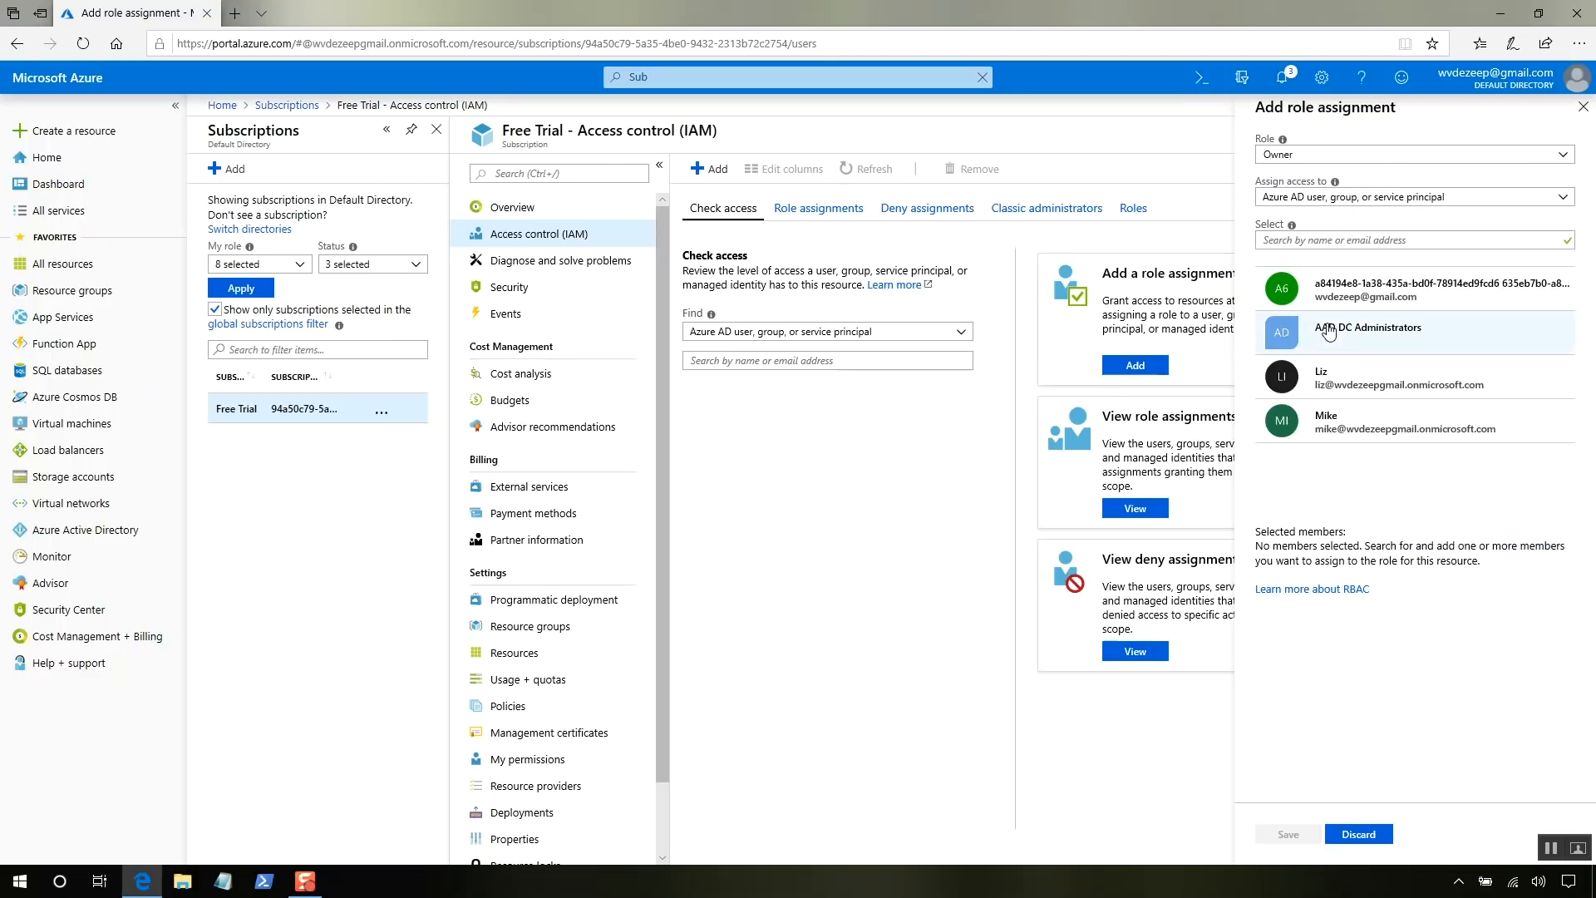
click(1340, 380)
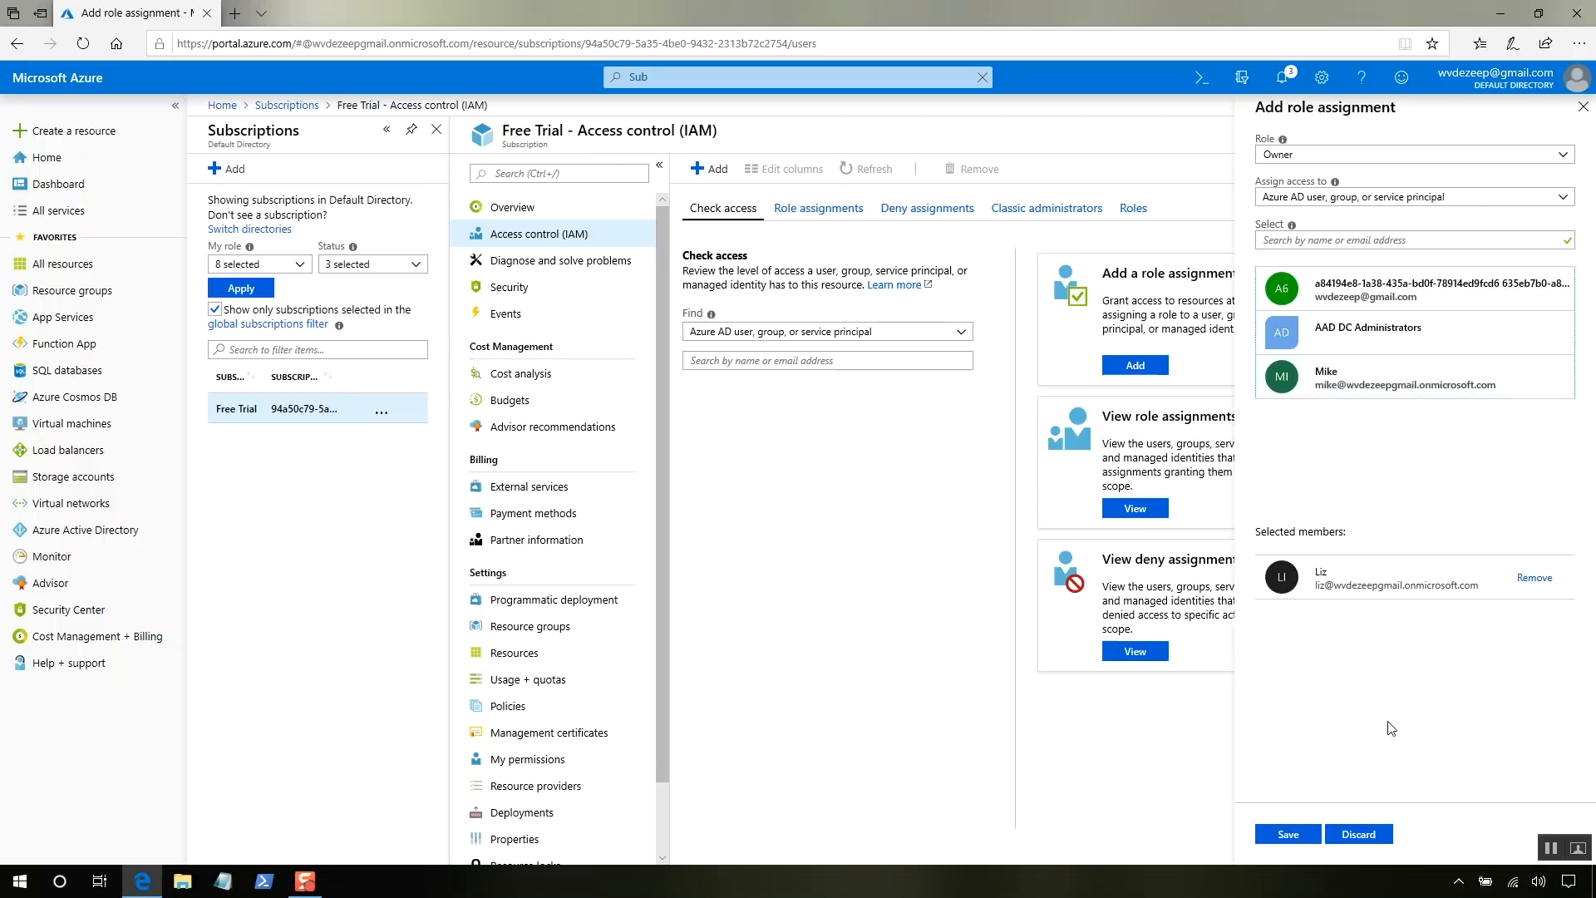
click(1297, 835)
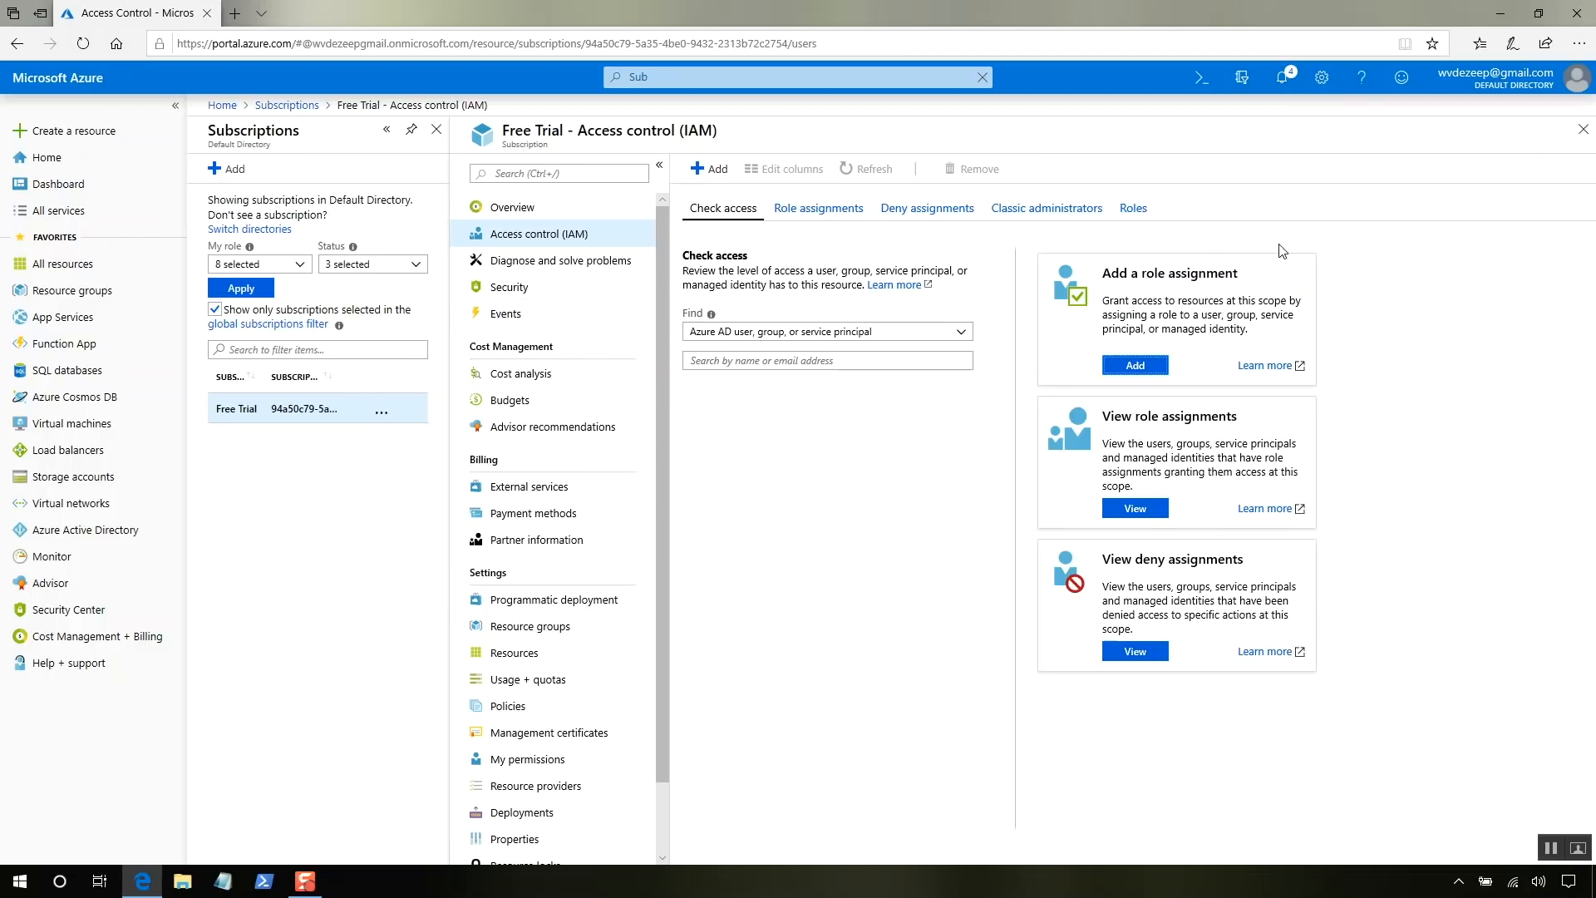
- Switch accounts and sign in with the tenant admin's onmicrosoft.com credentials
click(1482, 83)
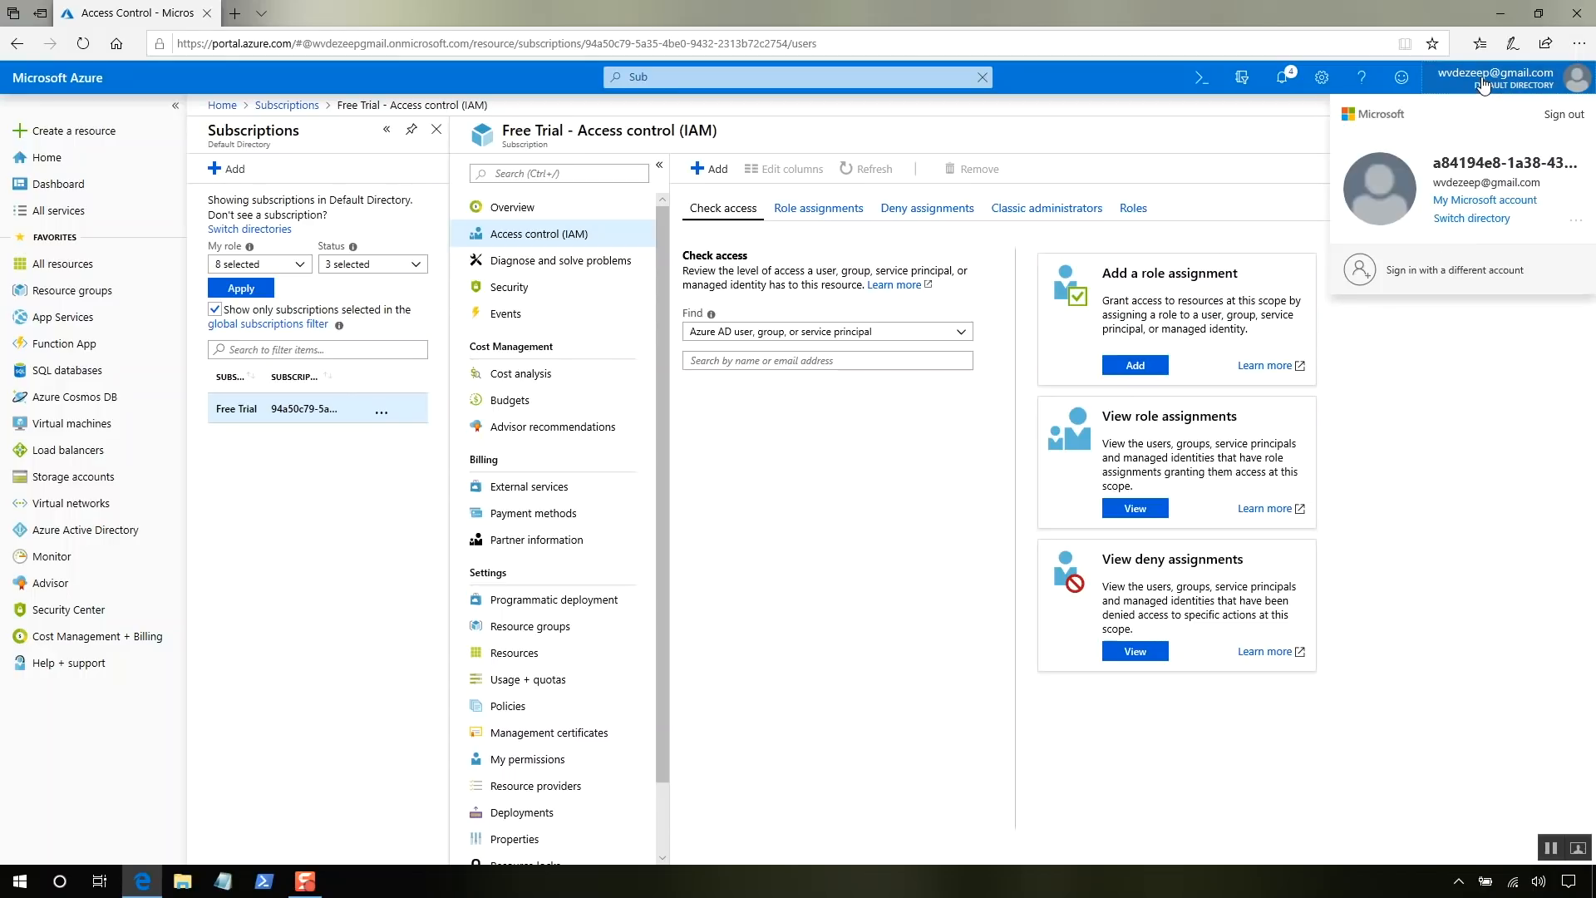
click(1451, 277)
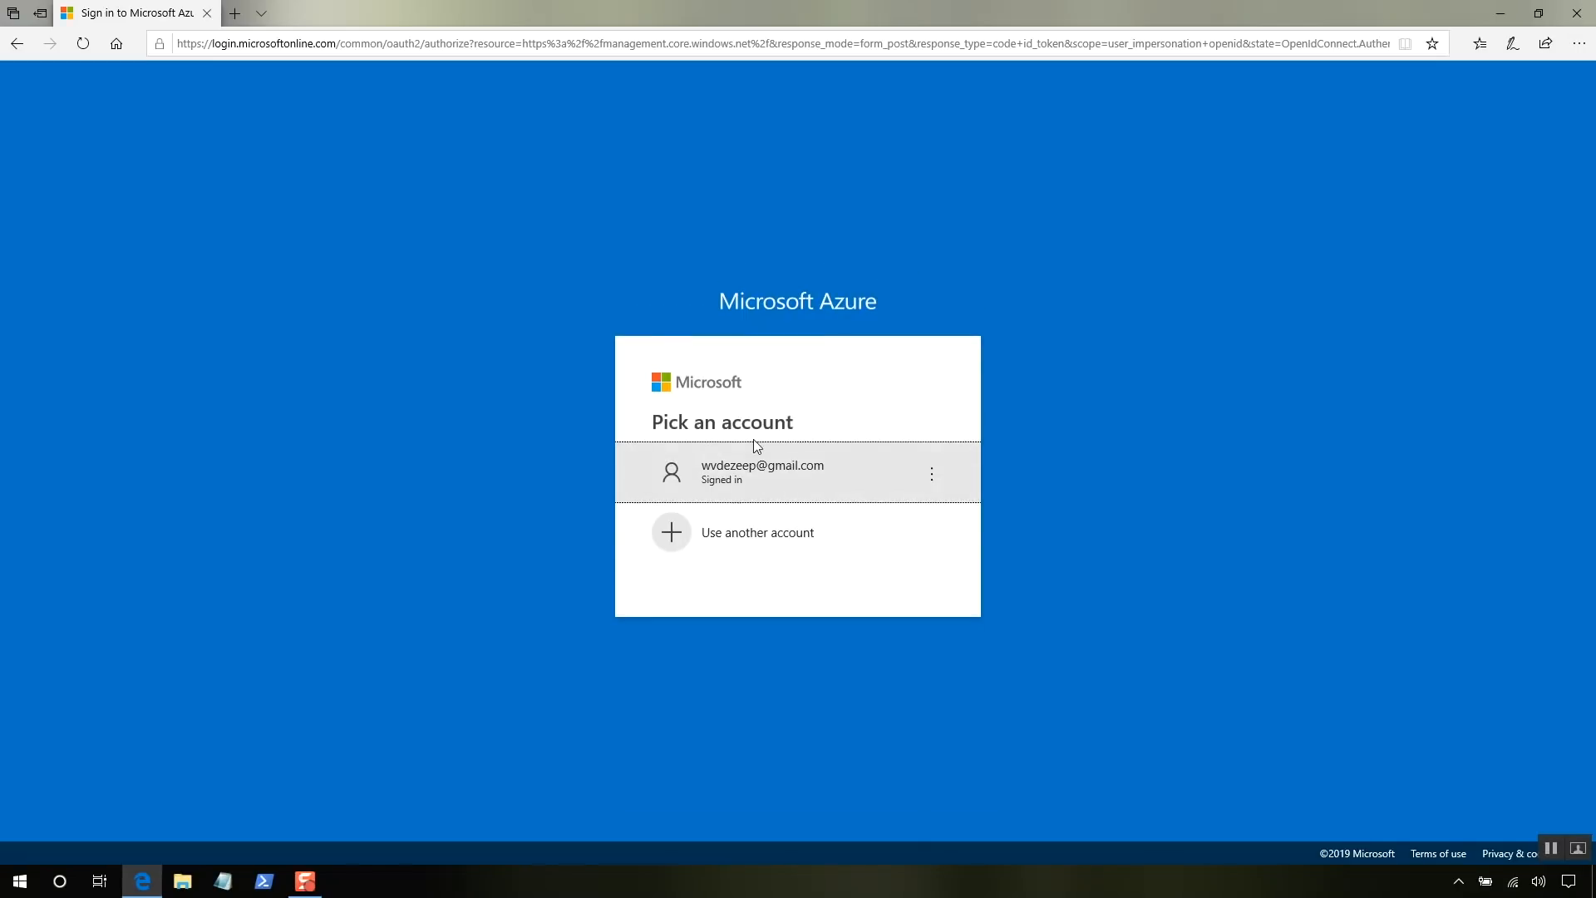
click(753, 528)
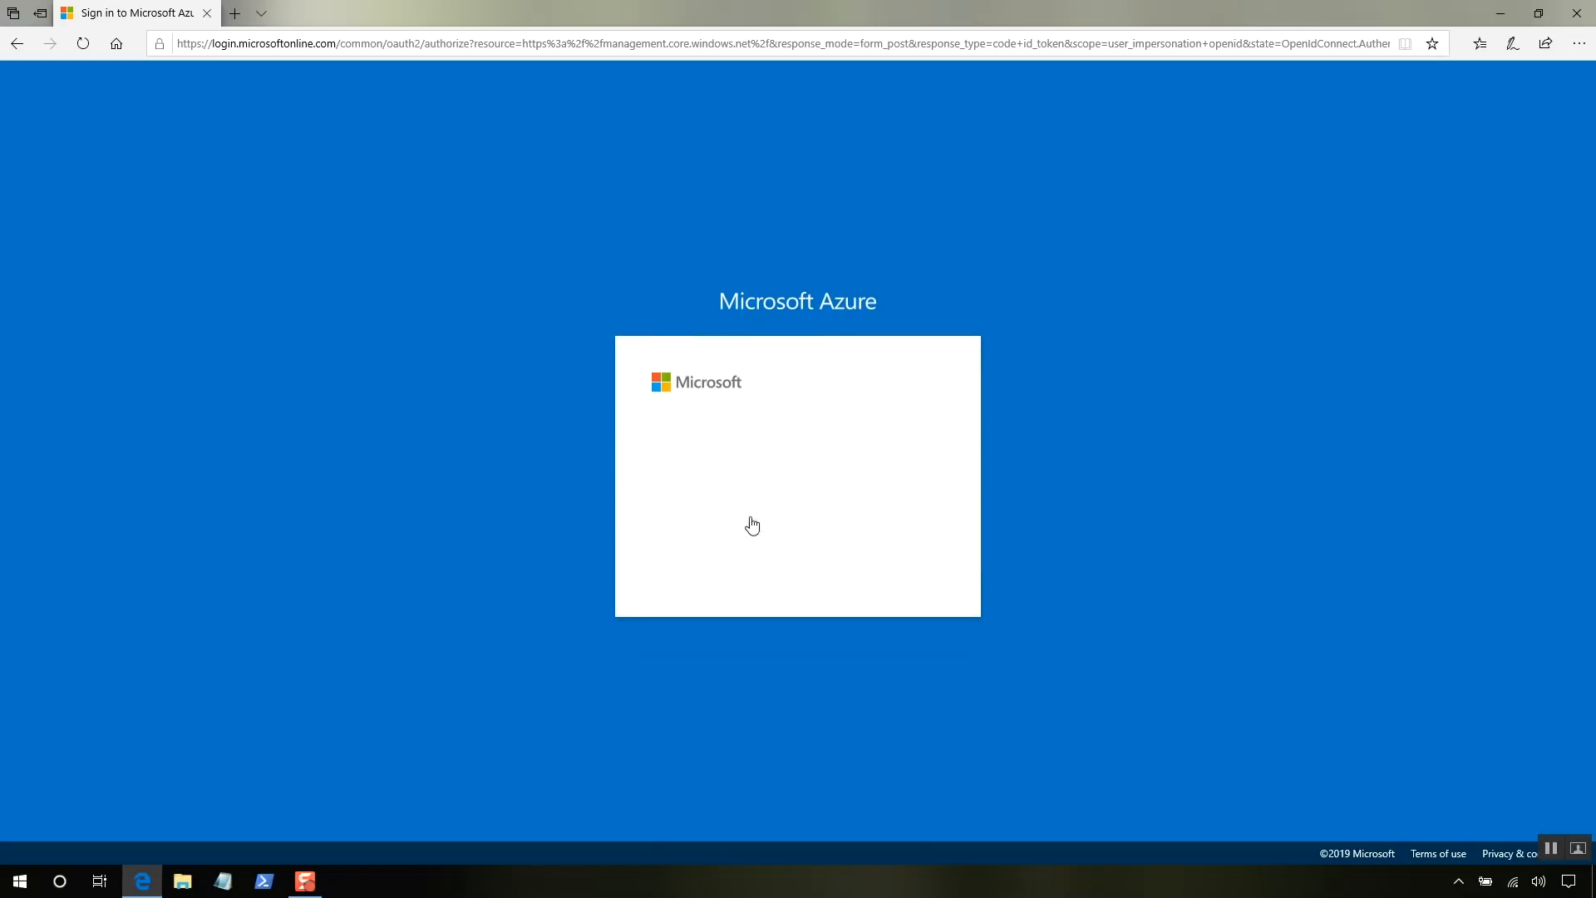
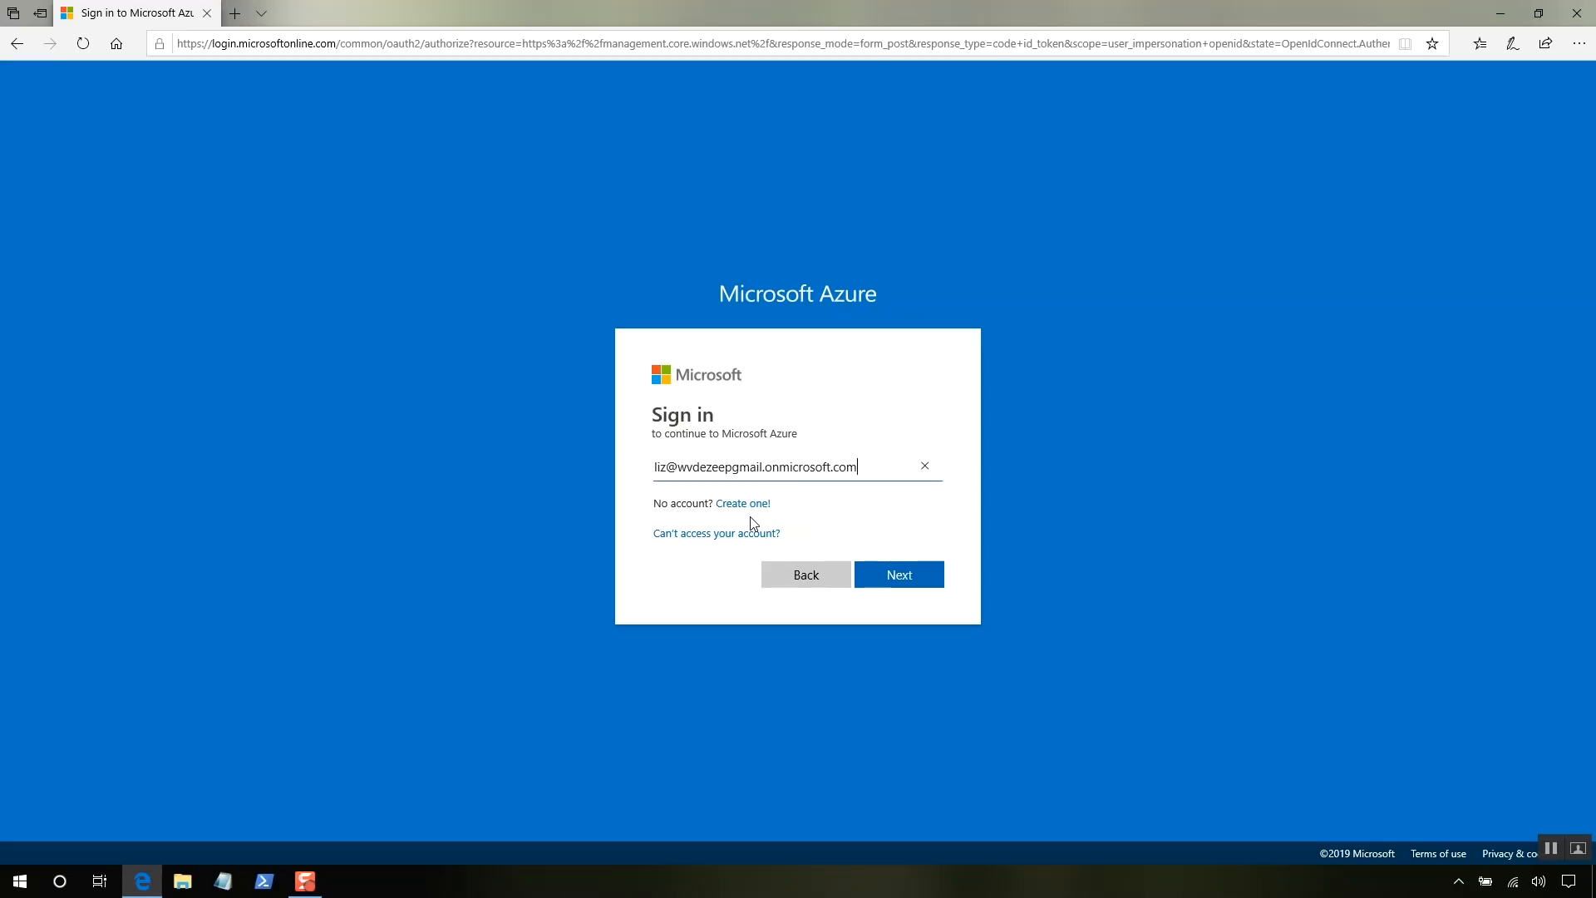
click(896, 574)
text(••••)
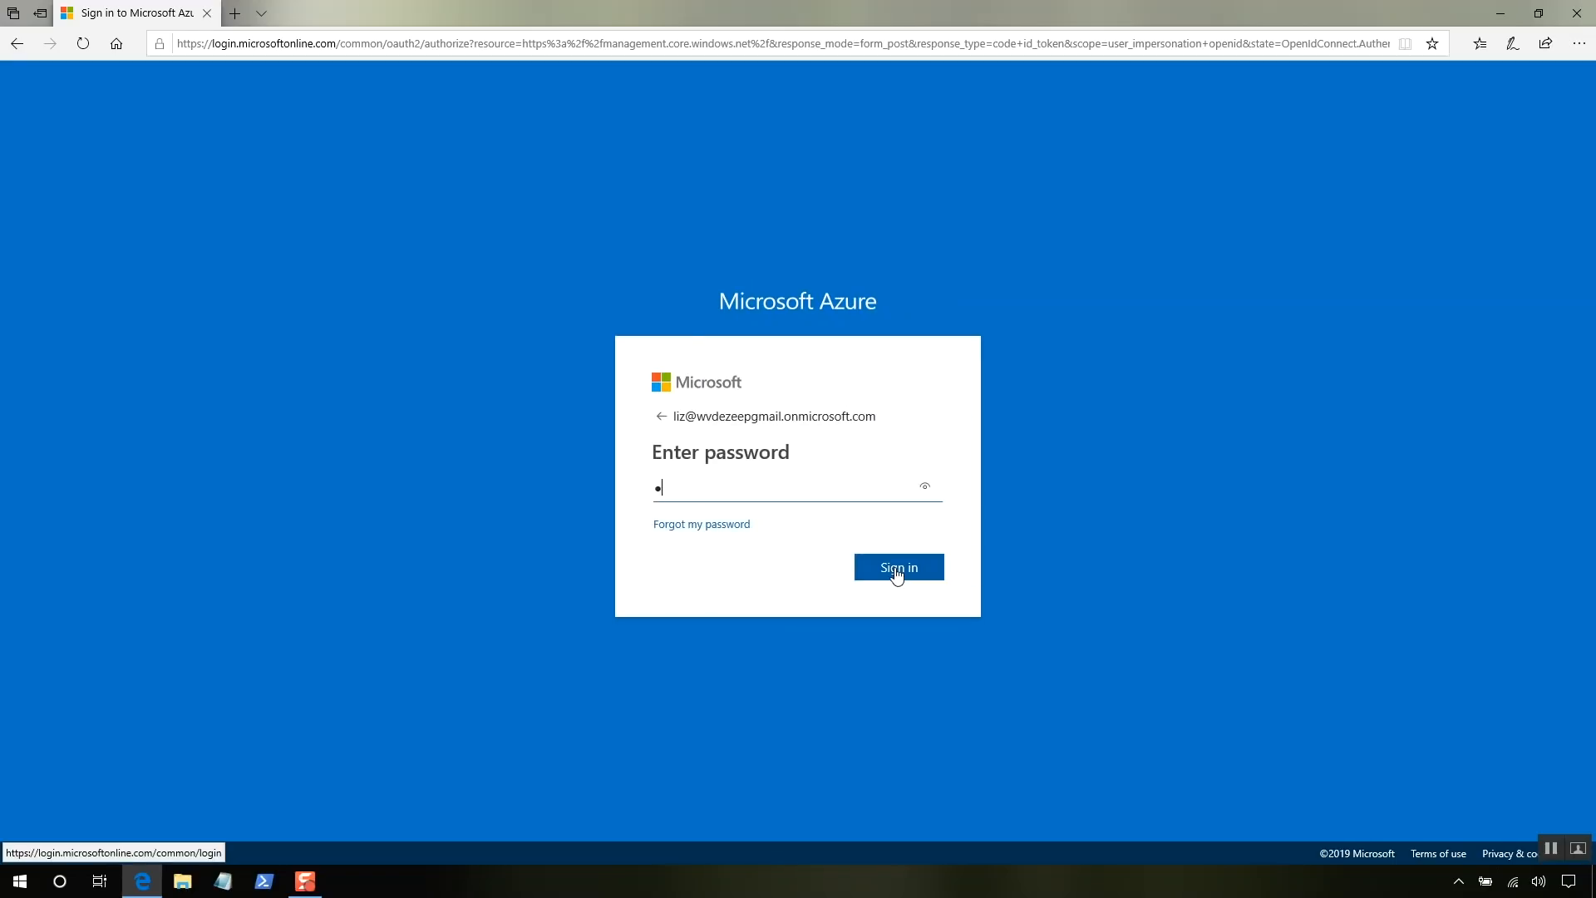
text(••••••)
click(899, 568)
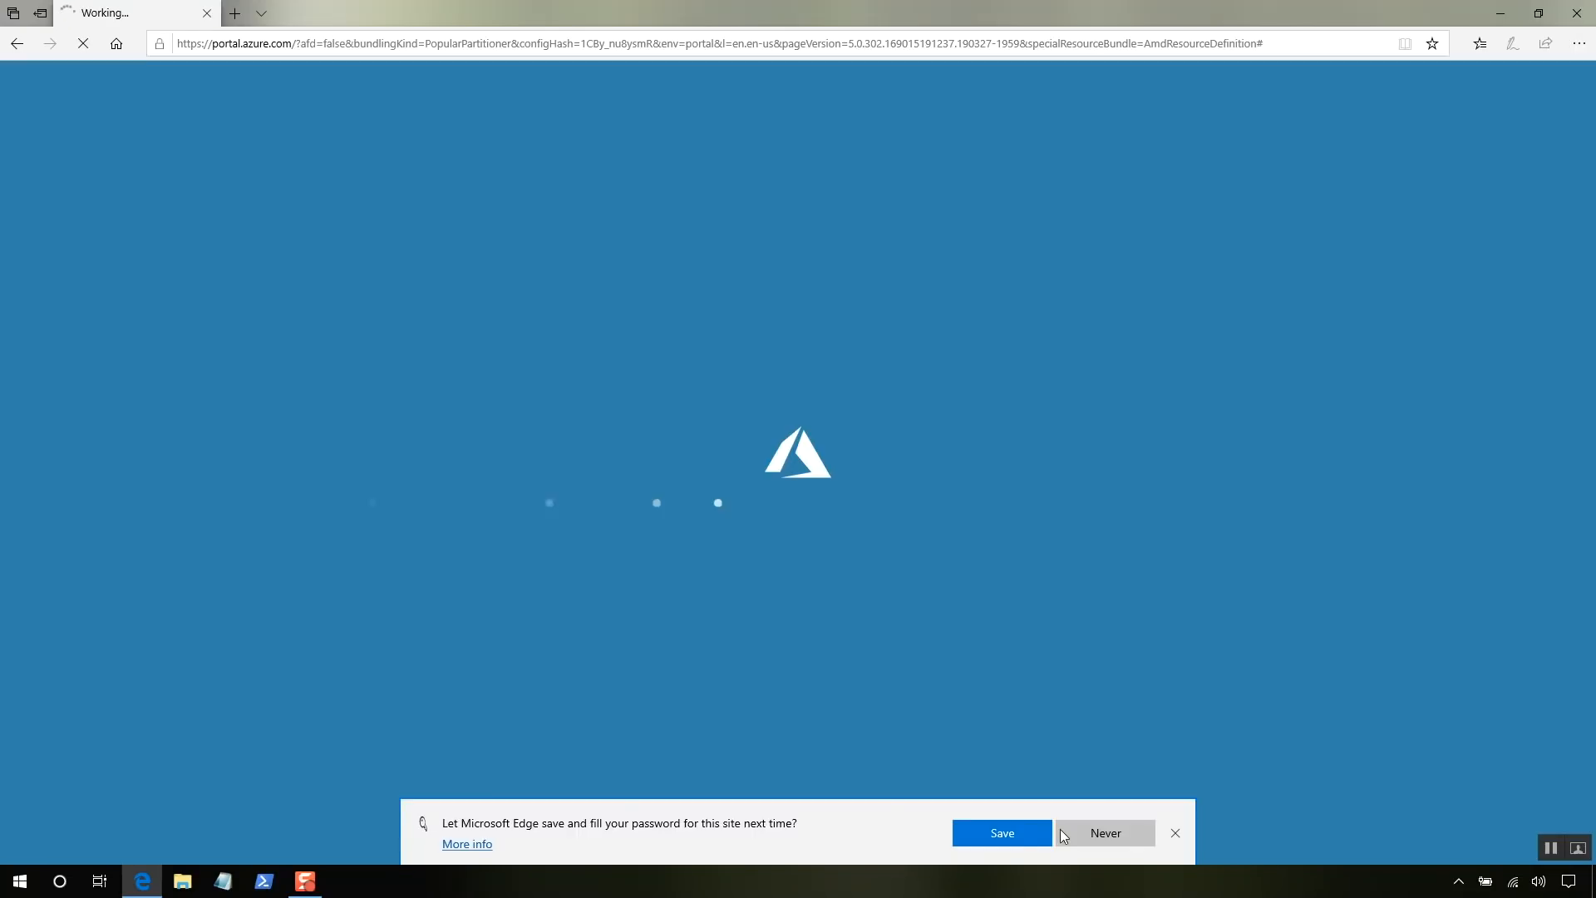
- Let the browser save the password, skip the welcome tour, and dismiss the credit notification
click(1003, 833)
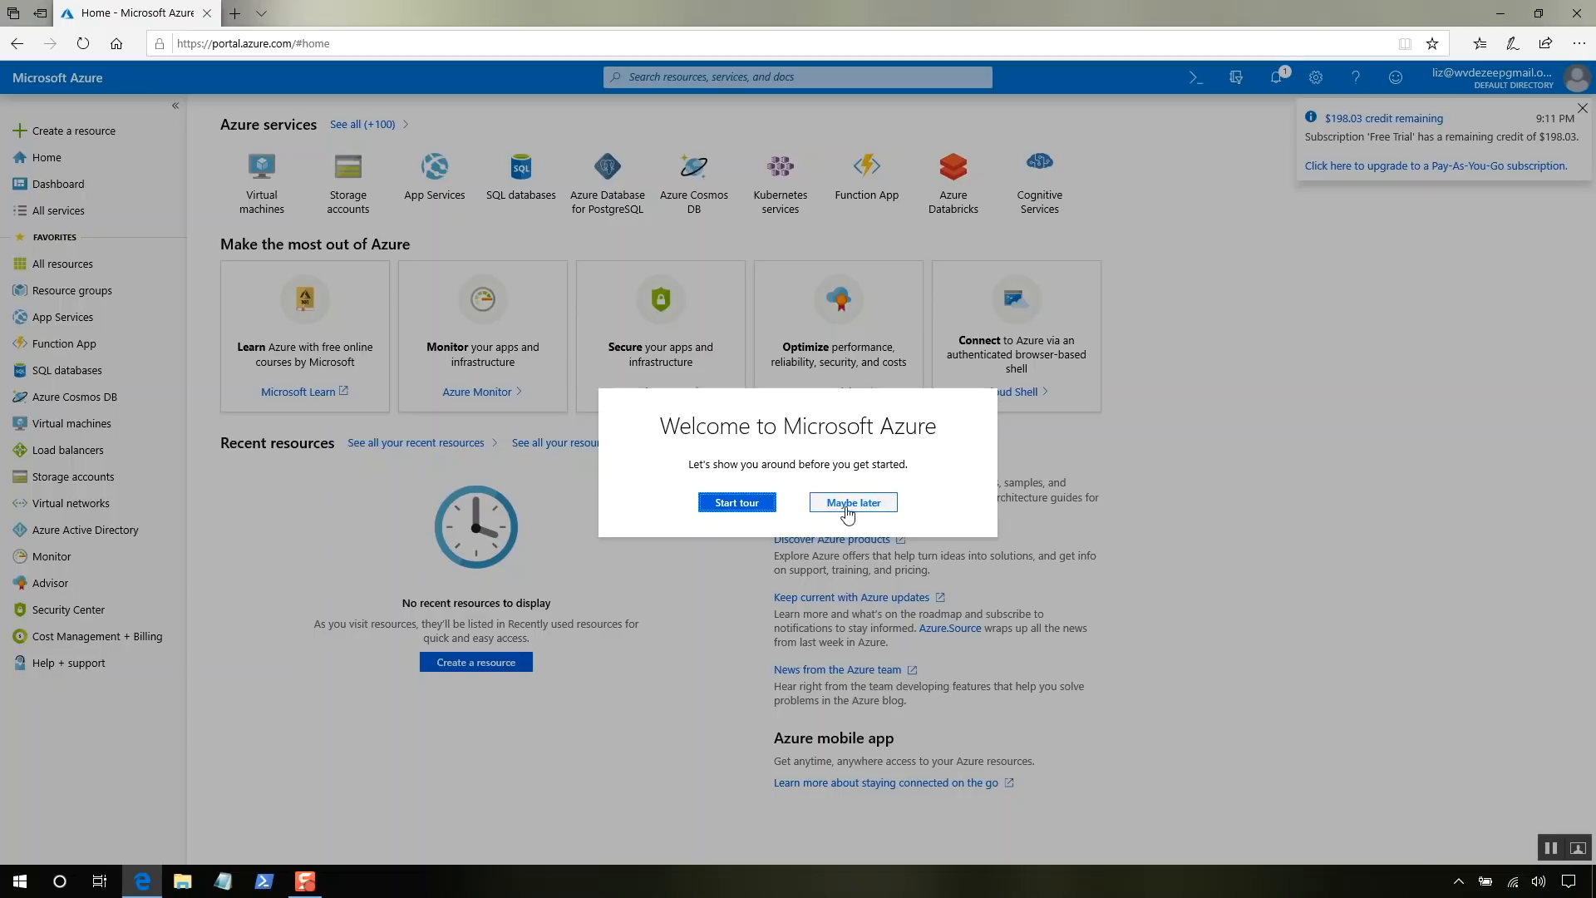
click(850, 509)
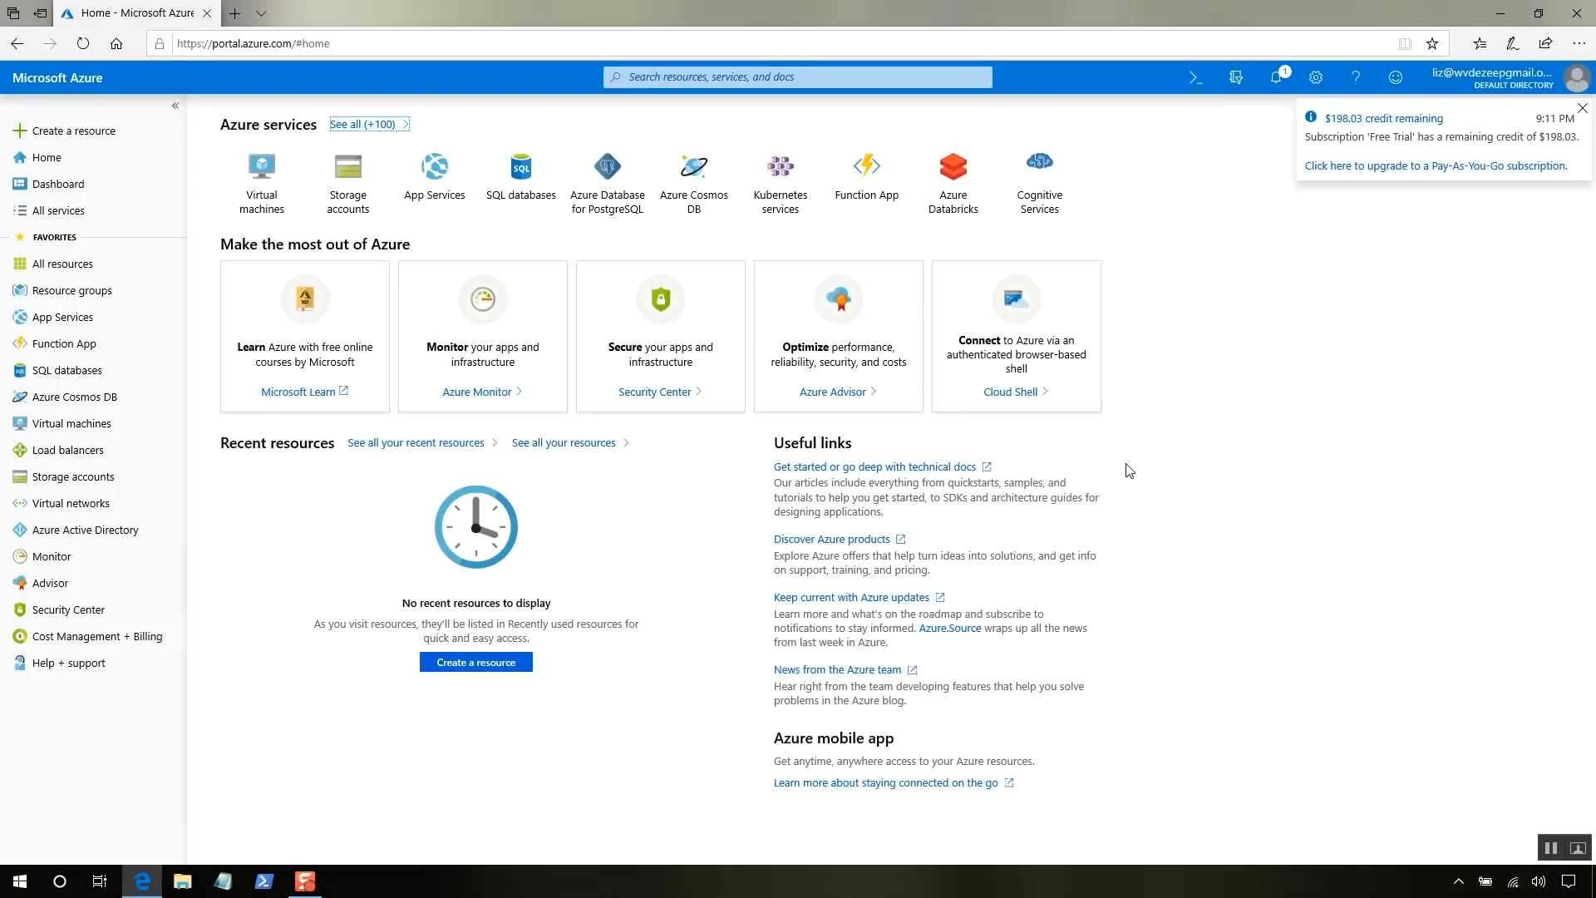
click(1579, 116)
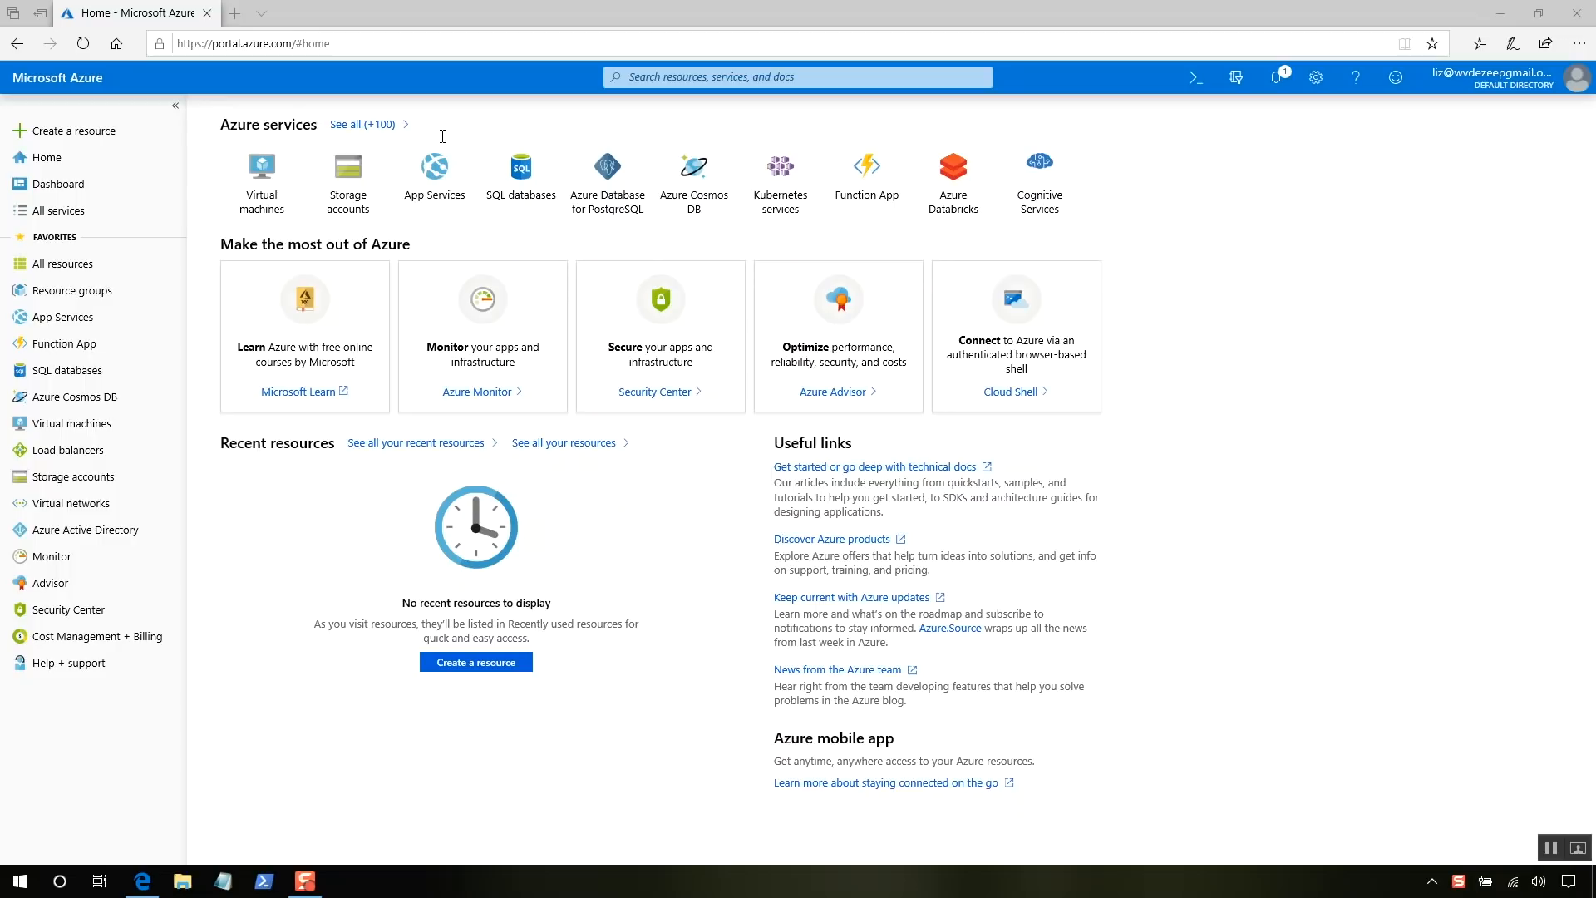
- In a new tab, search Bing for 'windows' and open the Windows Virtual Desktop product page
click(234, 14)
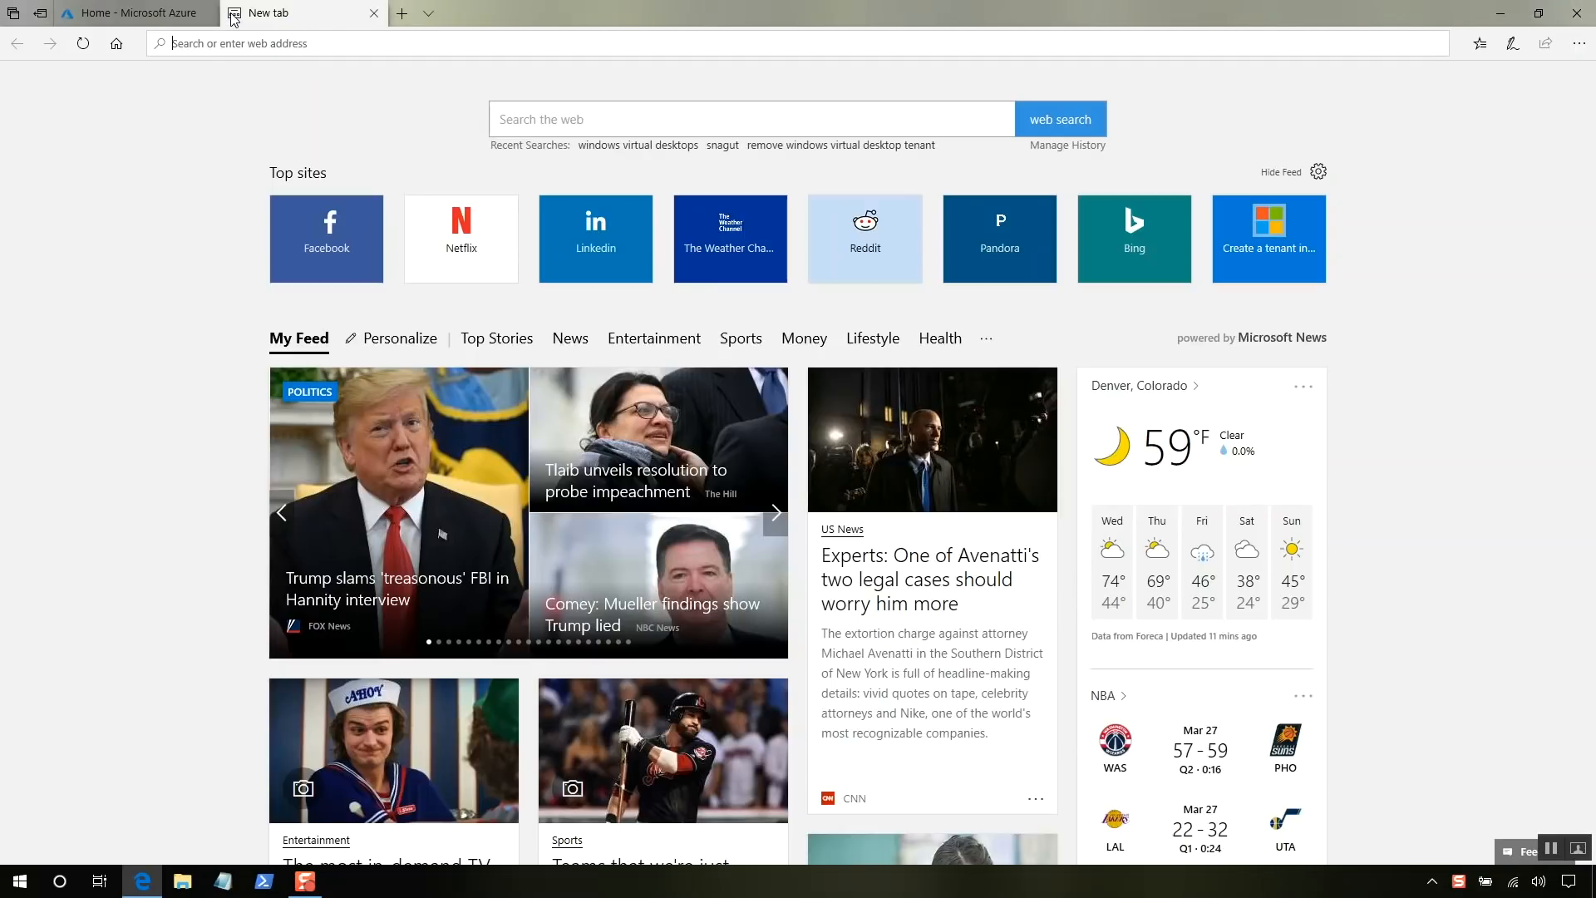
text(windows virtual desktops)
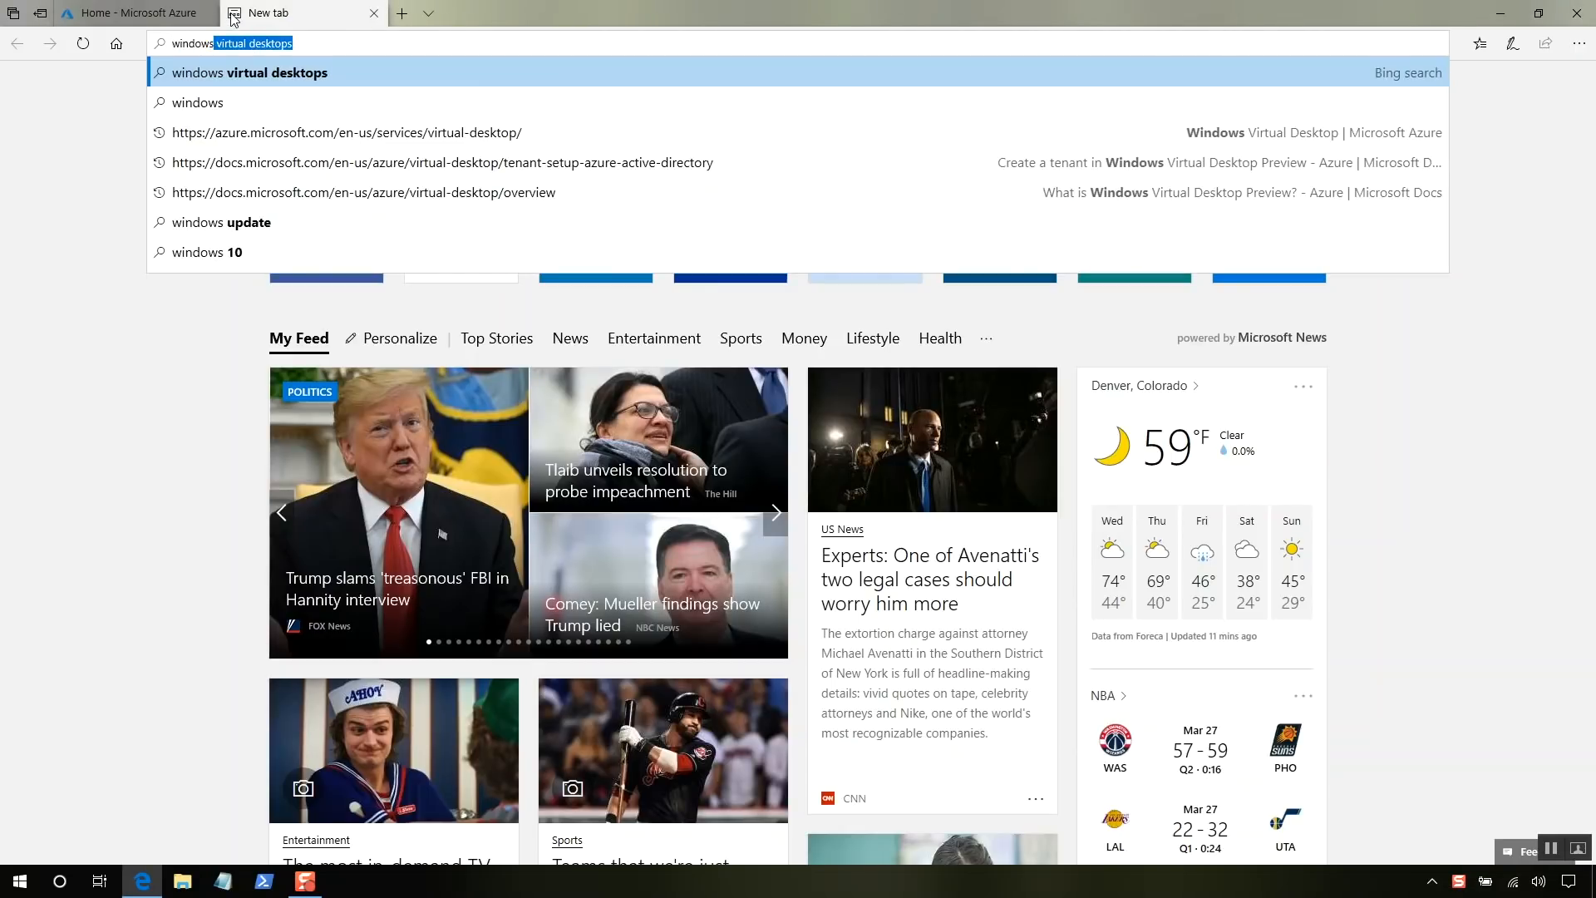
key(Return)
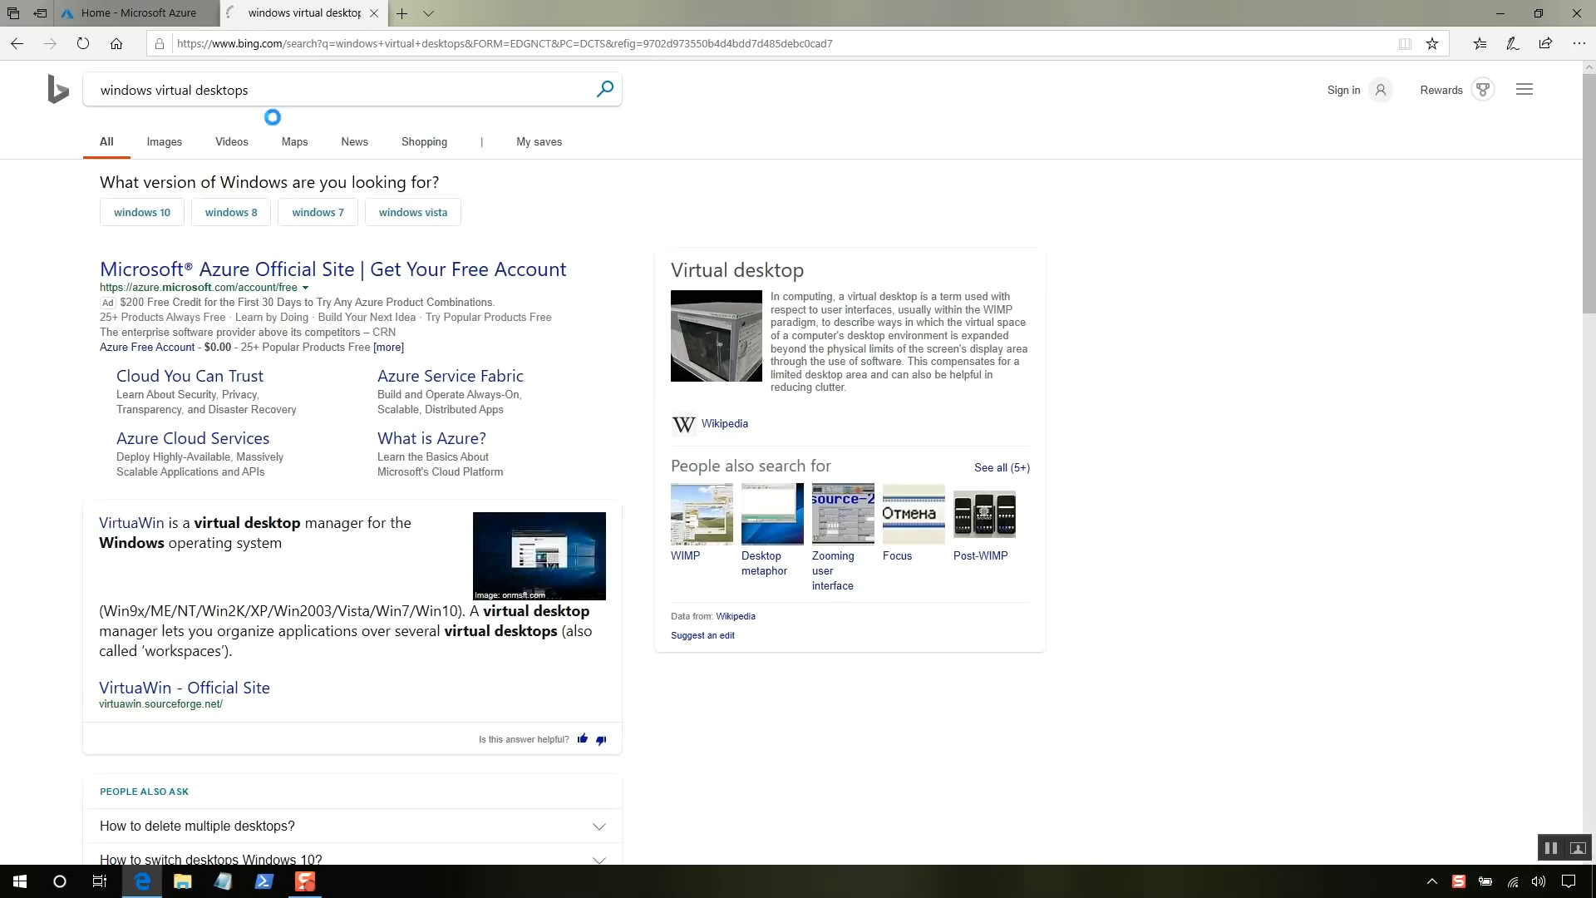
scroll(341, 404, down, 3)
scroll(341, 403, down, 3)
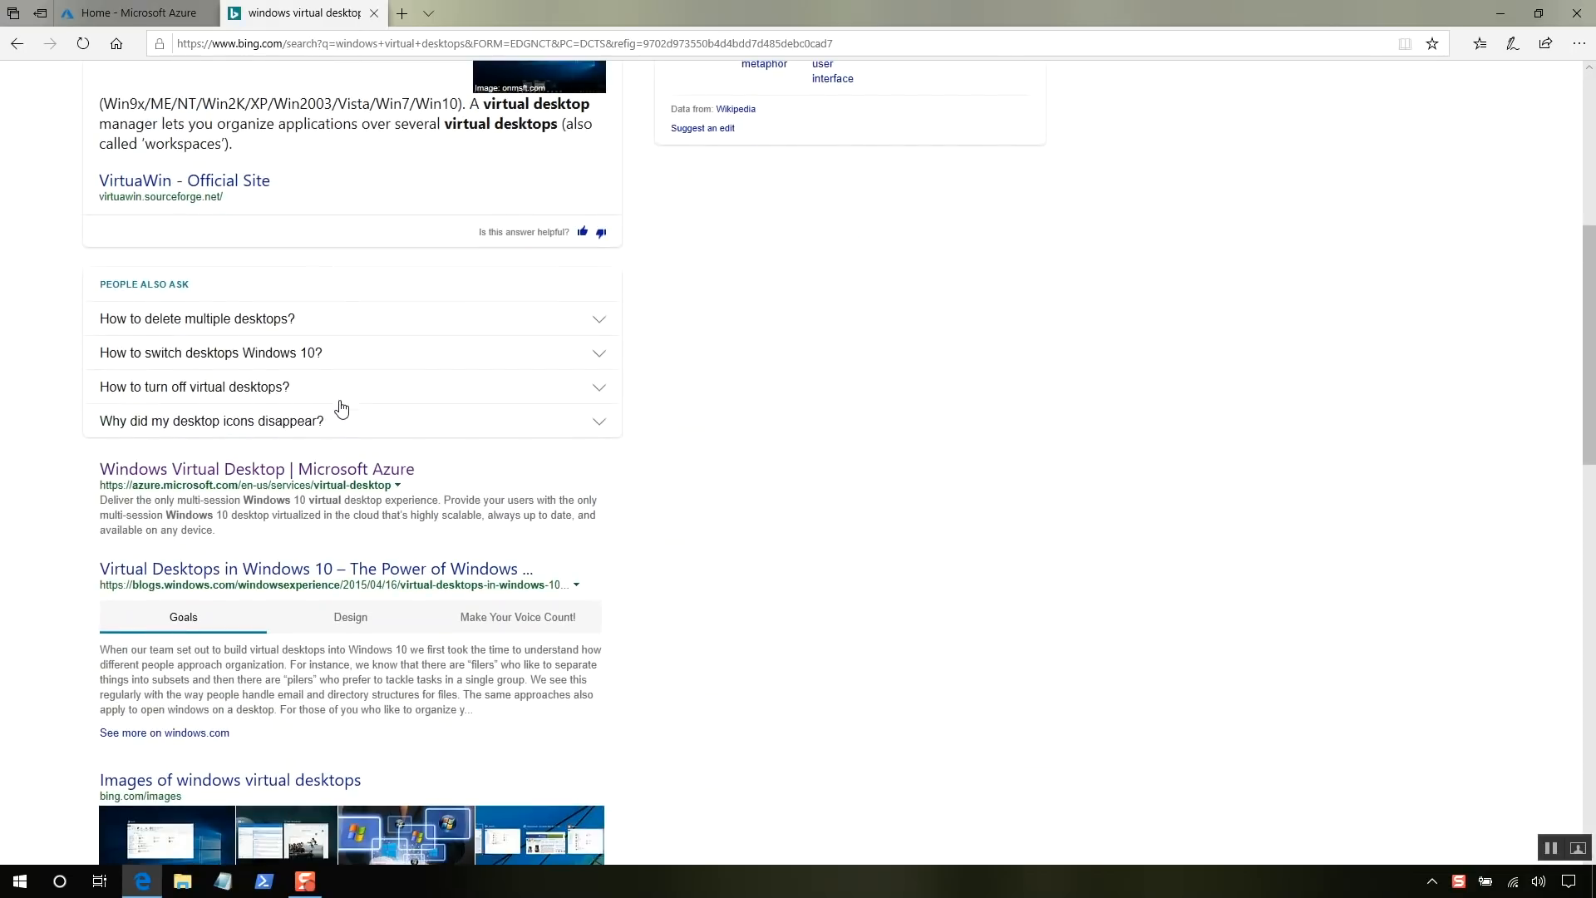
click(341, 468)
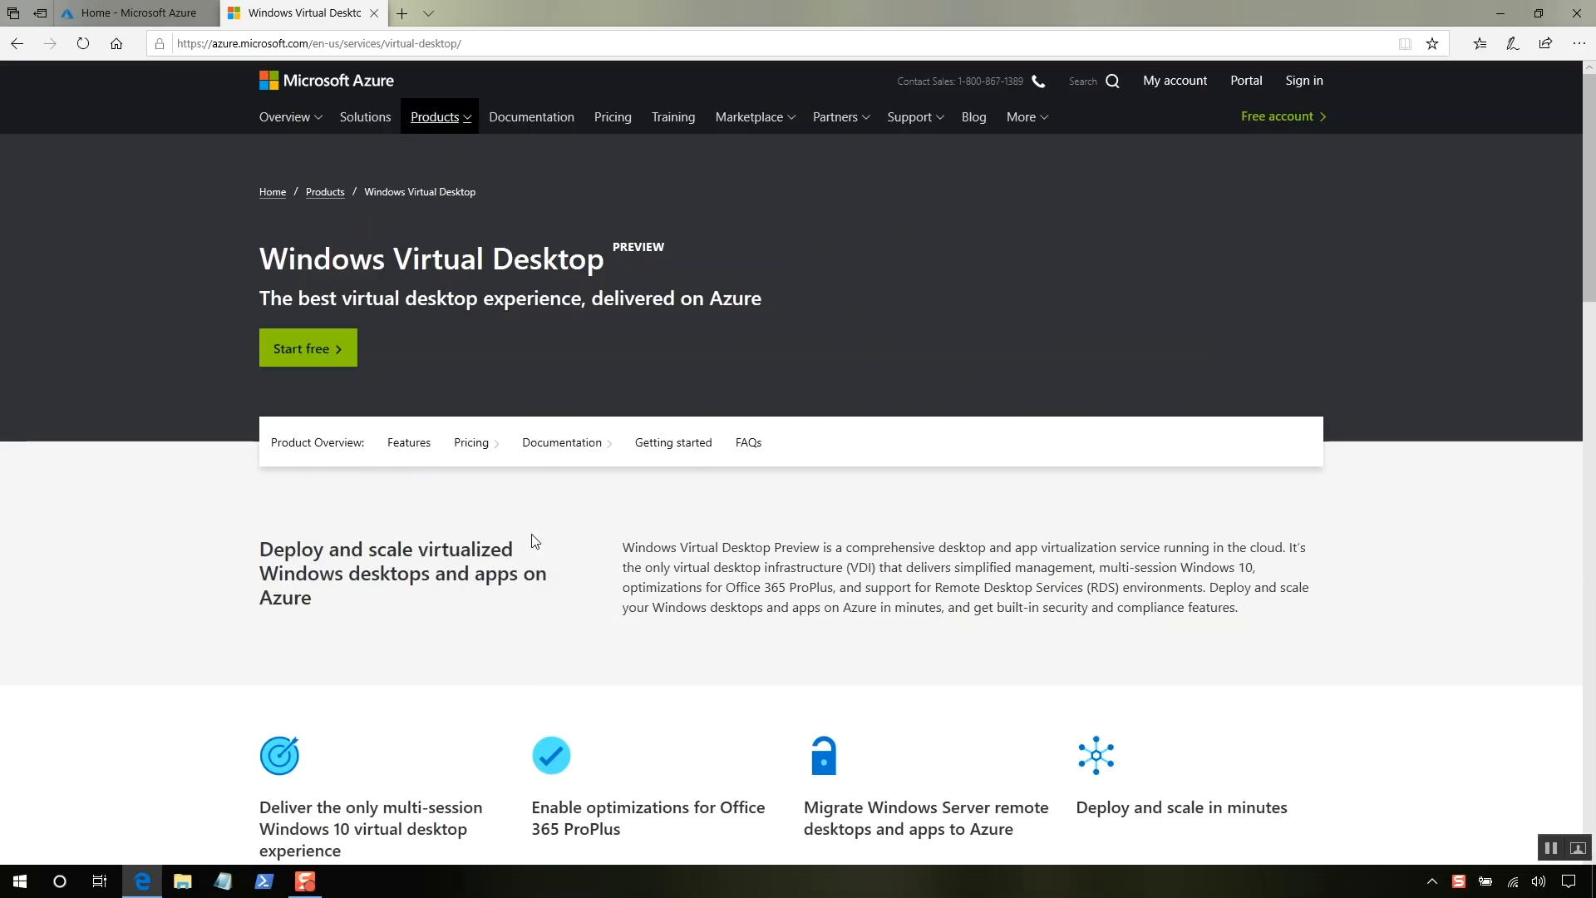
- Open the Windows Virtual Desktop documentation and its 'Create a tenant' tutorial
click(577, 461)
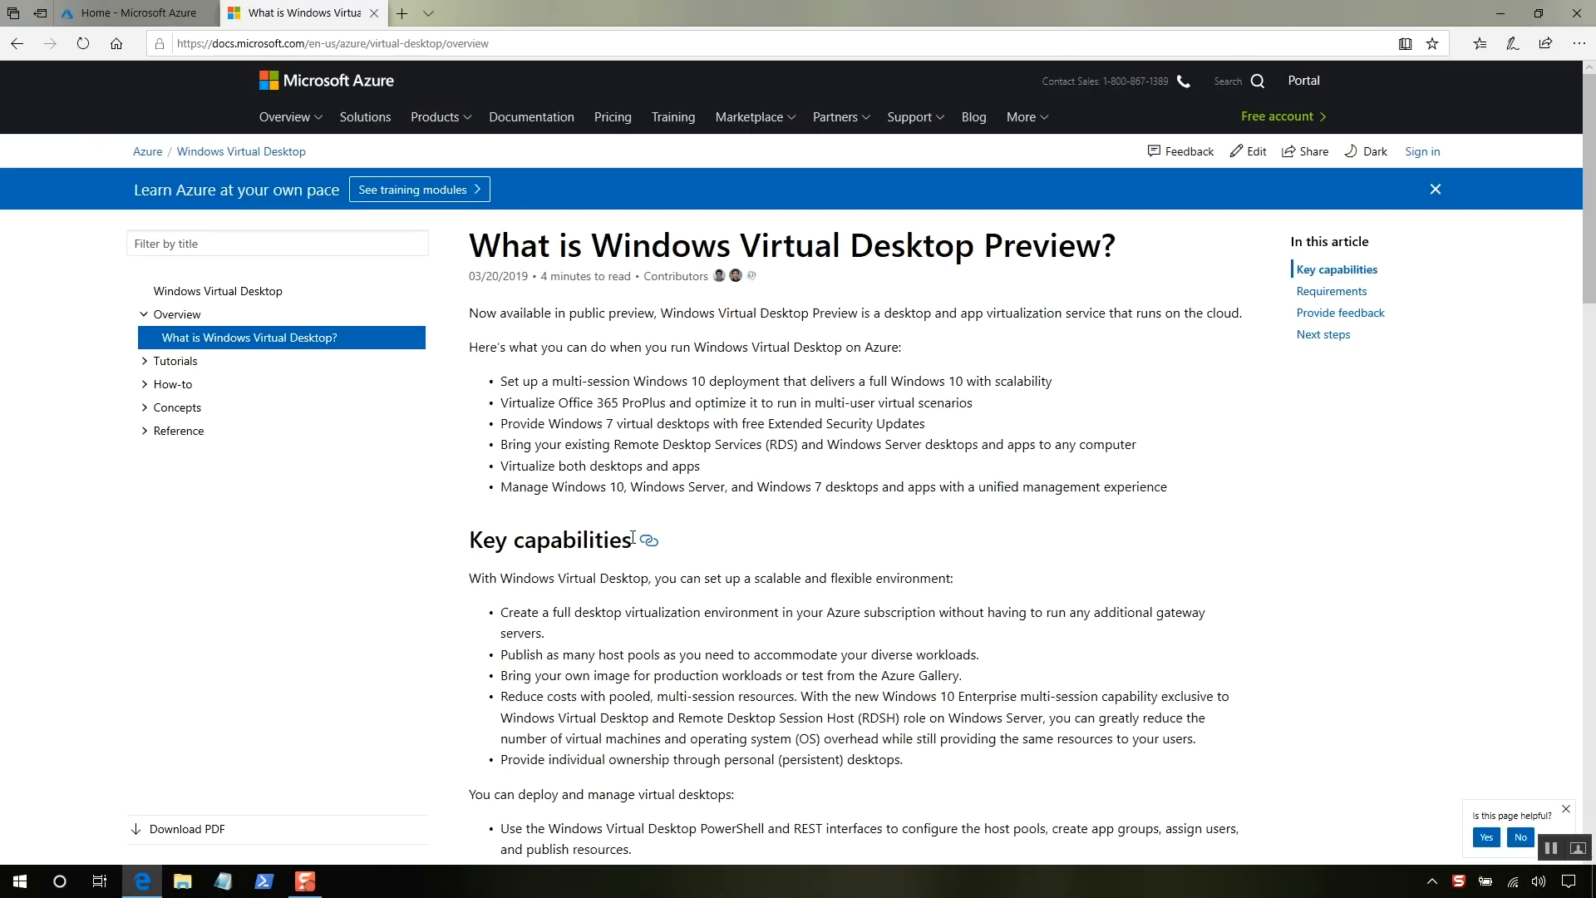
scroll(633, 538, down, 4)
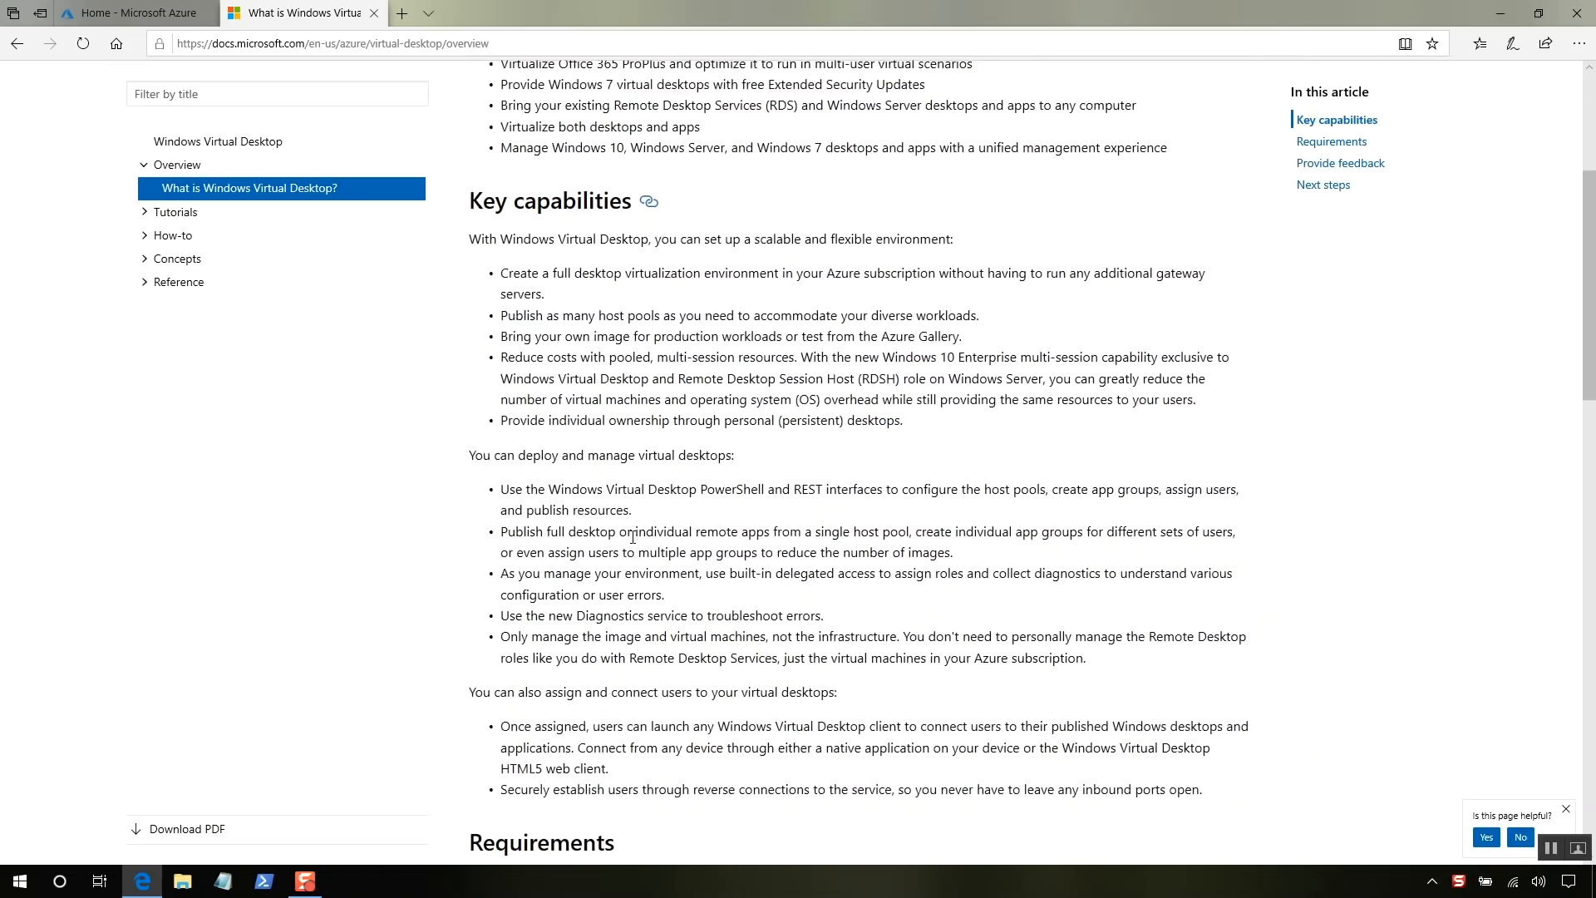
scroll(632, 538, down, 8)
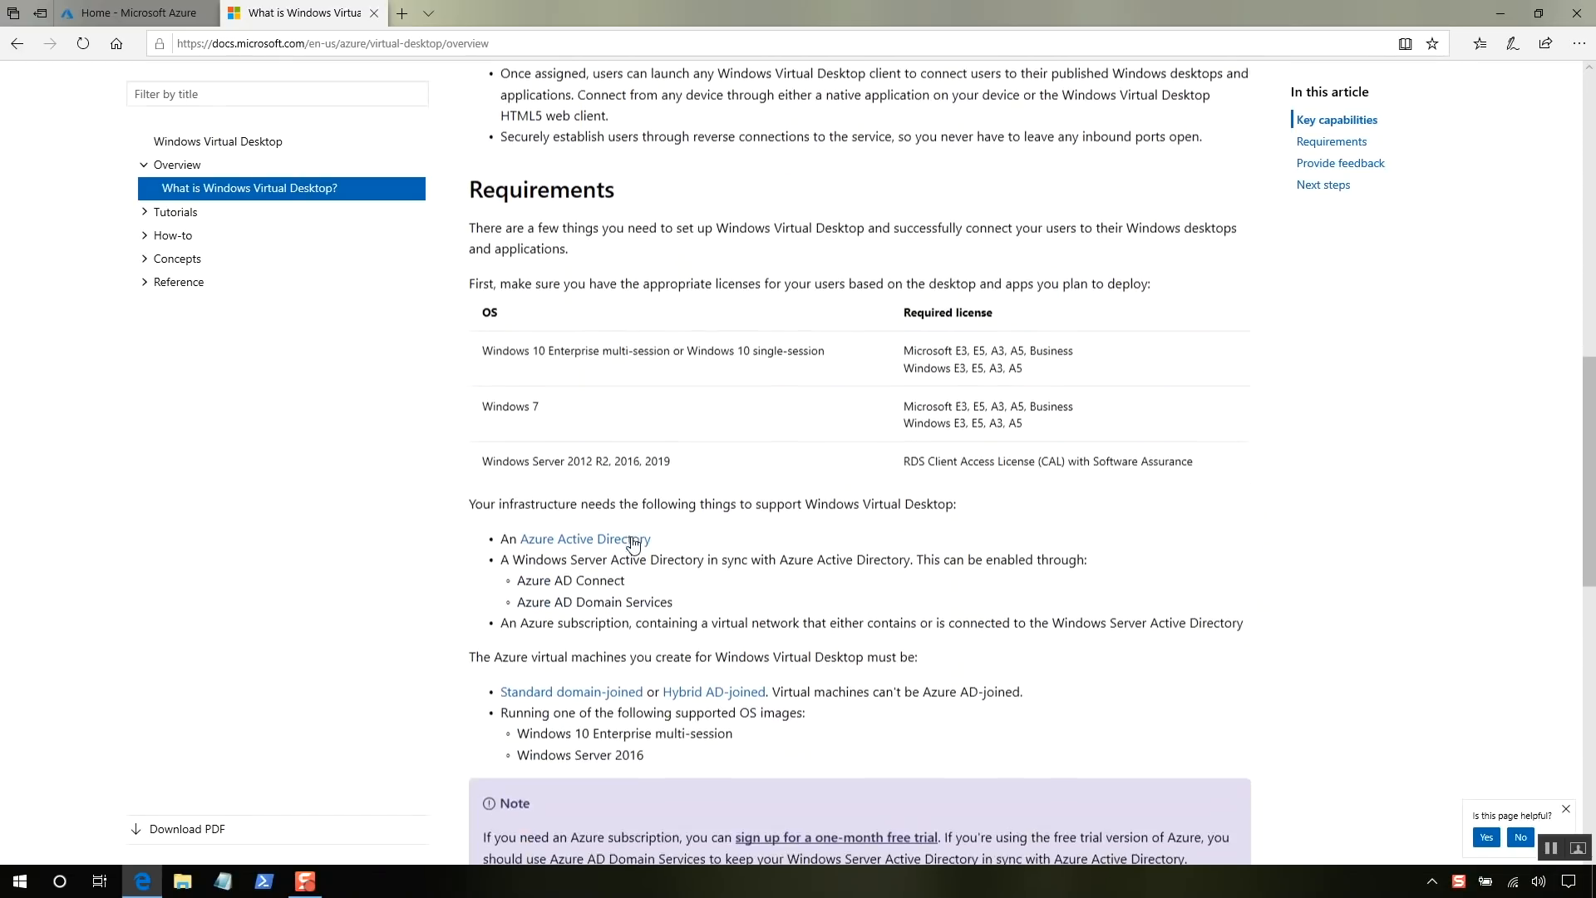
scroll(633, 542, down, 5)
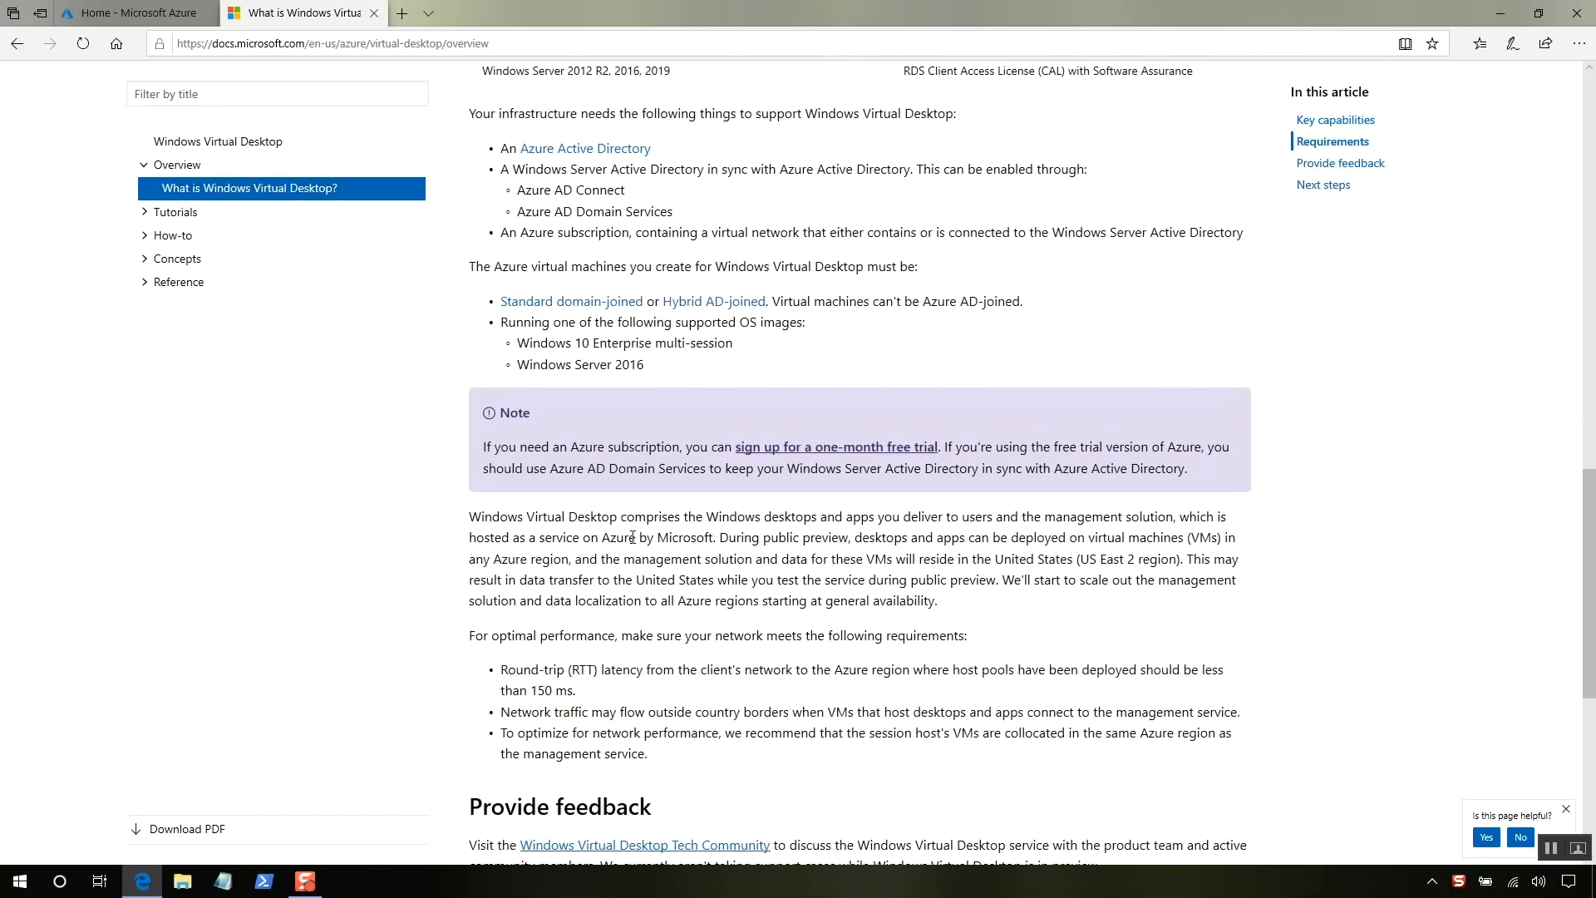
scroll(632, 538, down, 3)
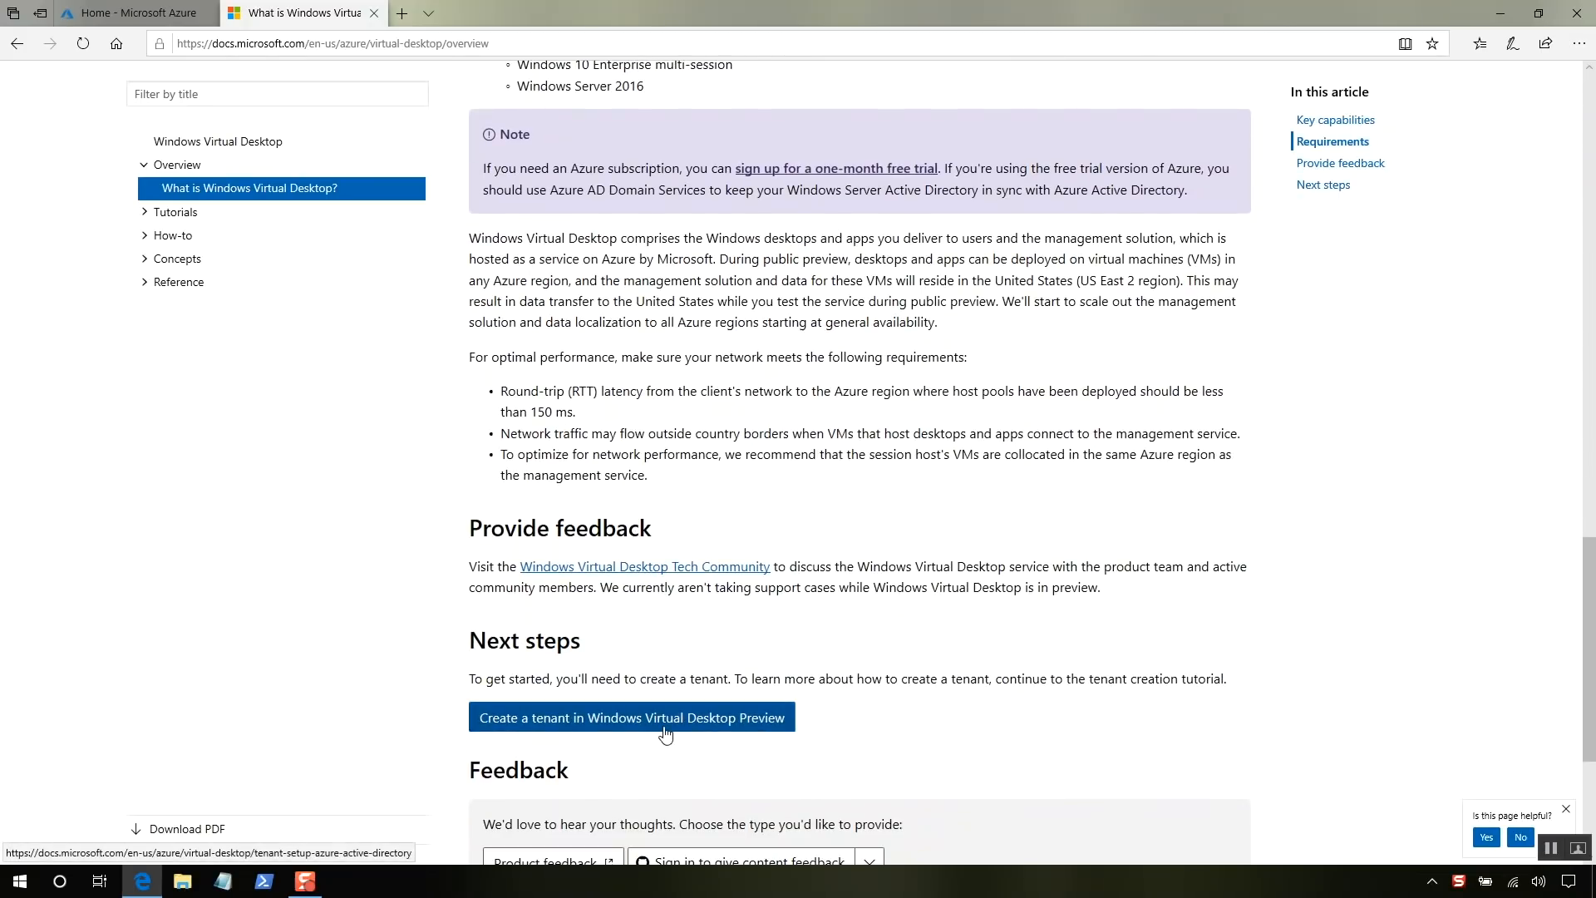
click(665, 732)
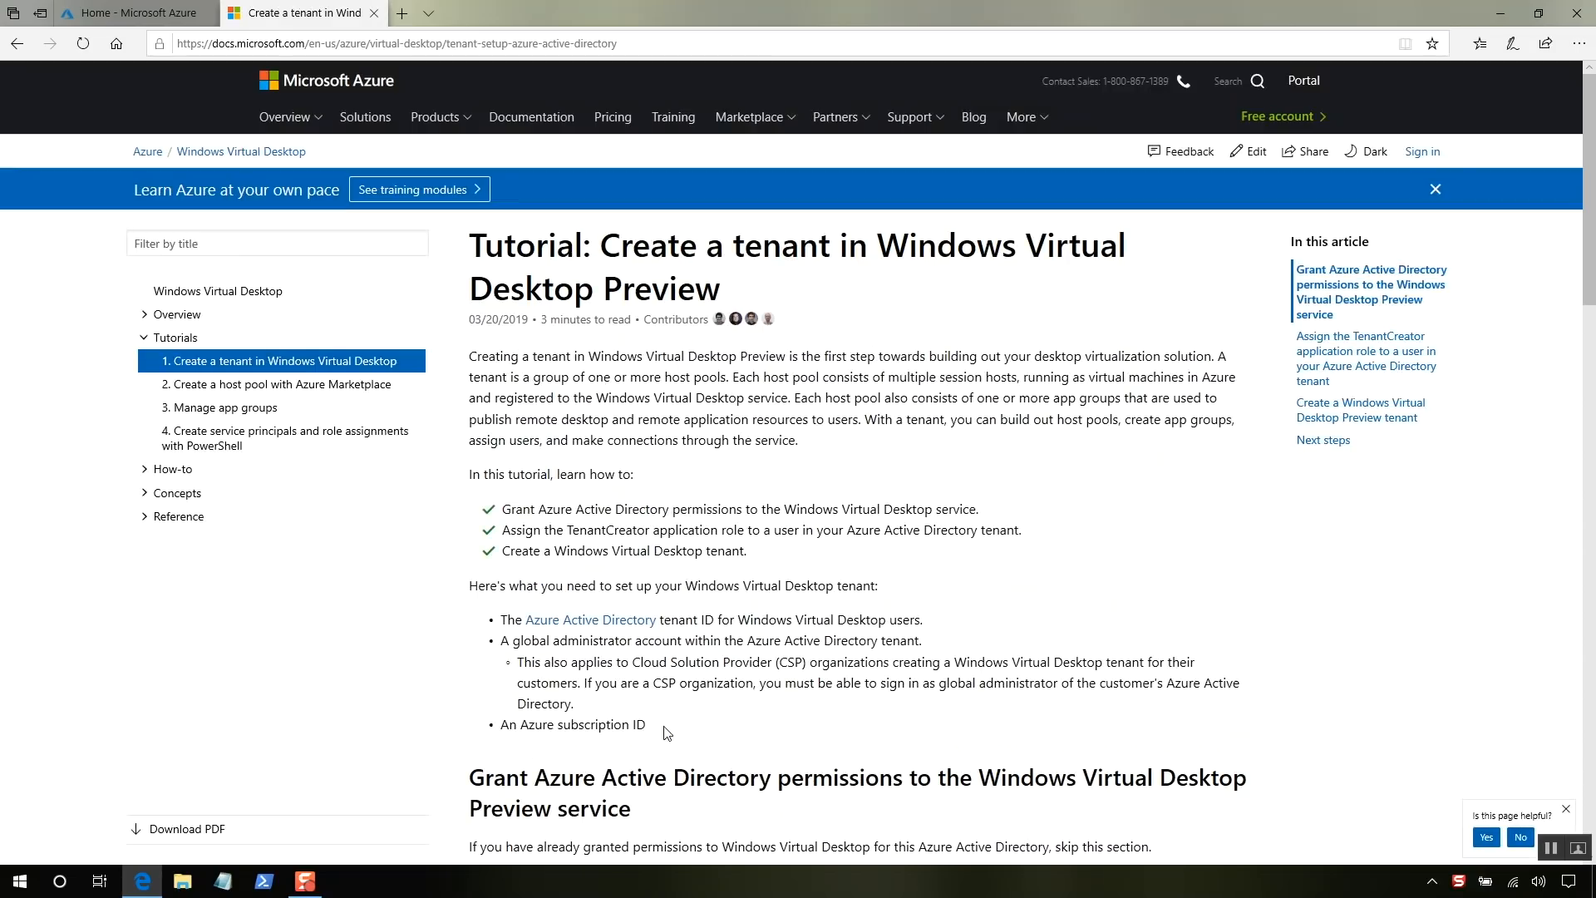
scroll(666, 731, down, 6)
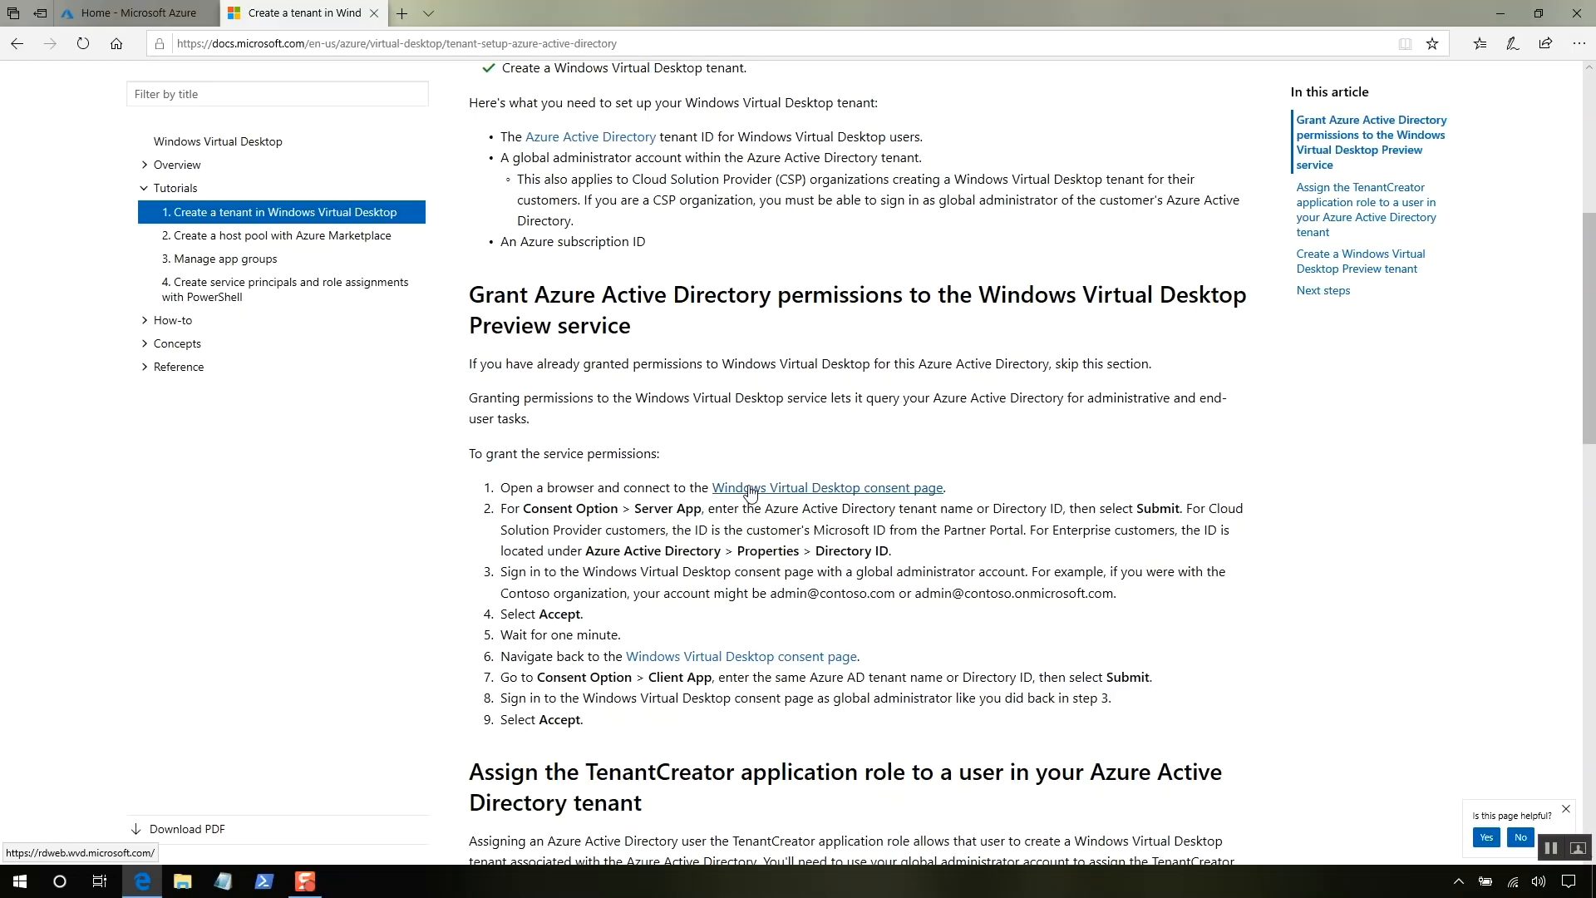
- On the consent page, grant Server App consent for the suggested tenant as the admin account
click(751, 490)
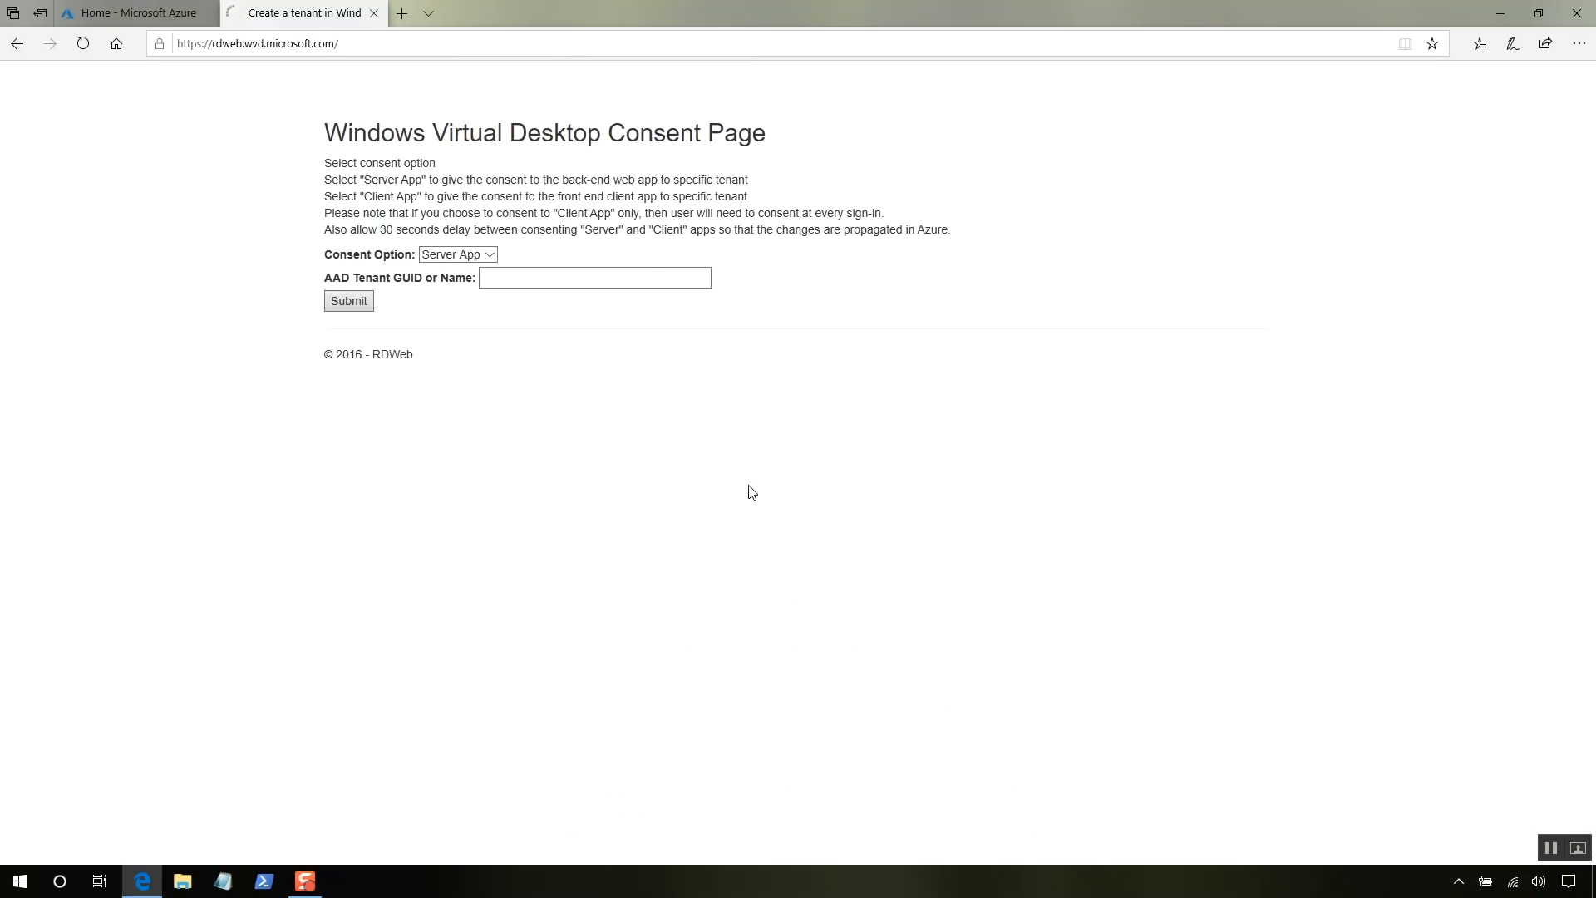
click(570, 281)
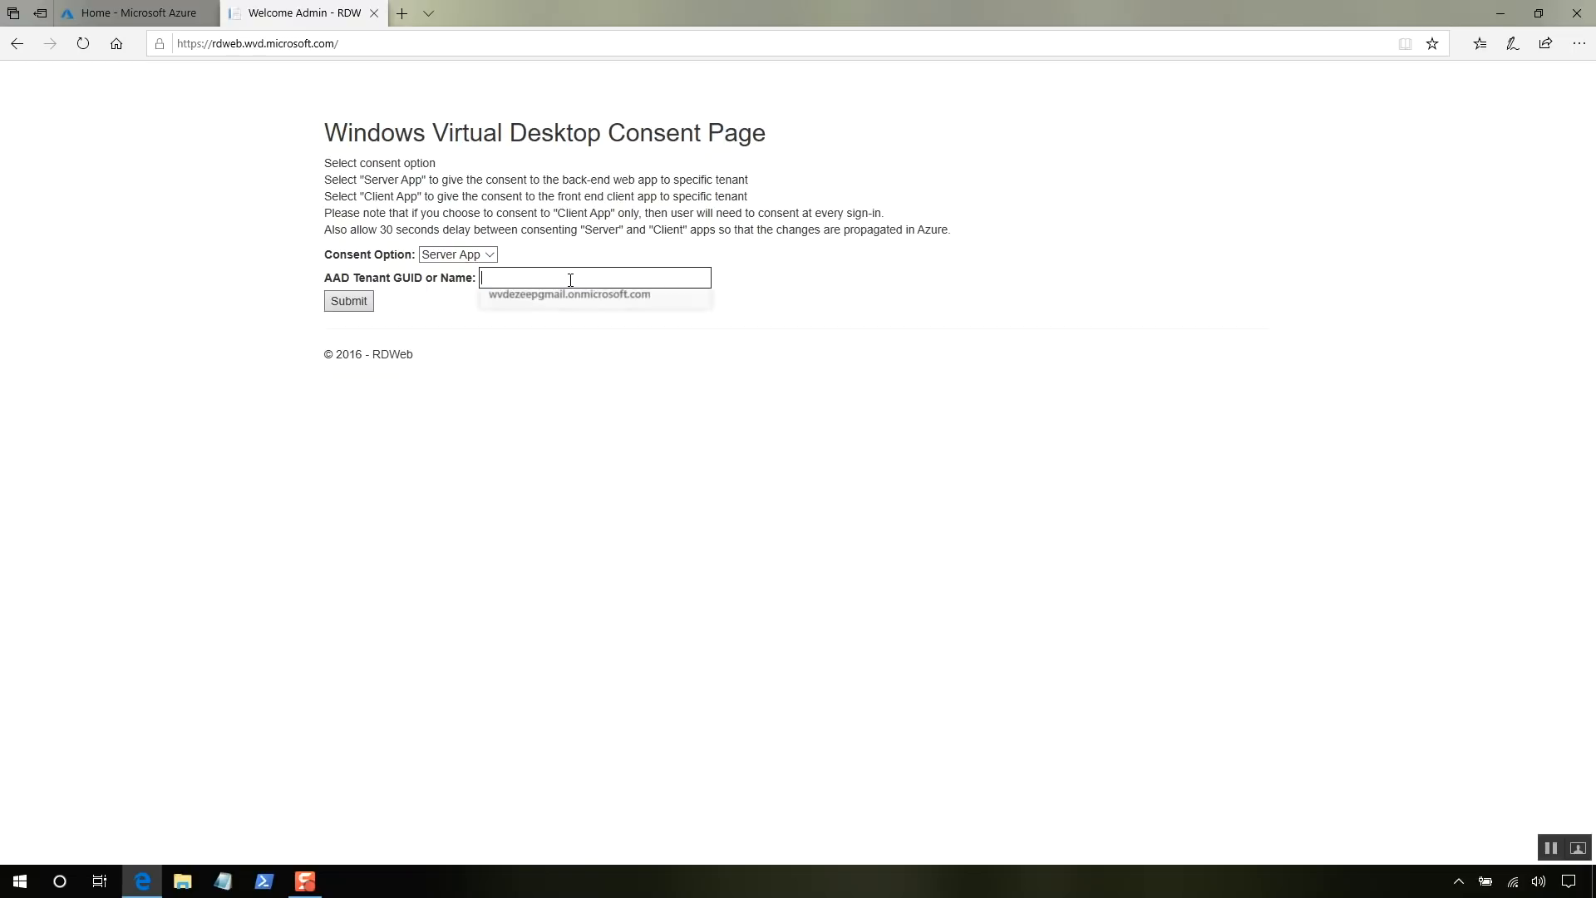
click(570, 314)
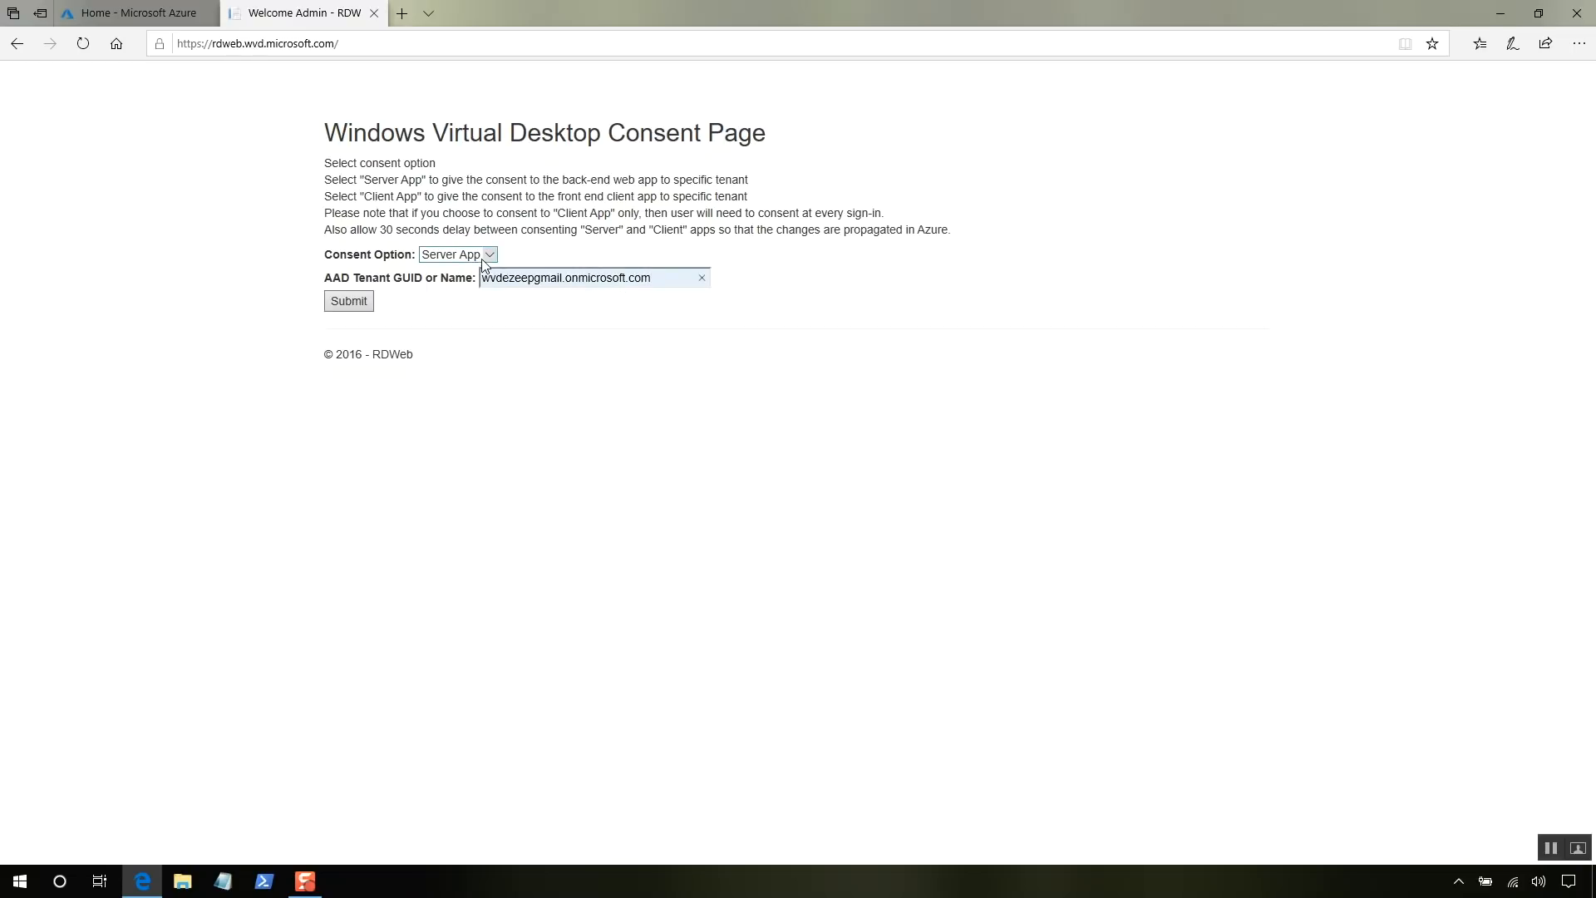
click(364, 304)
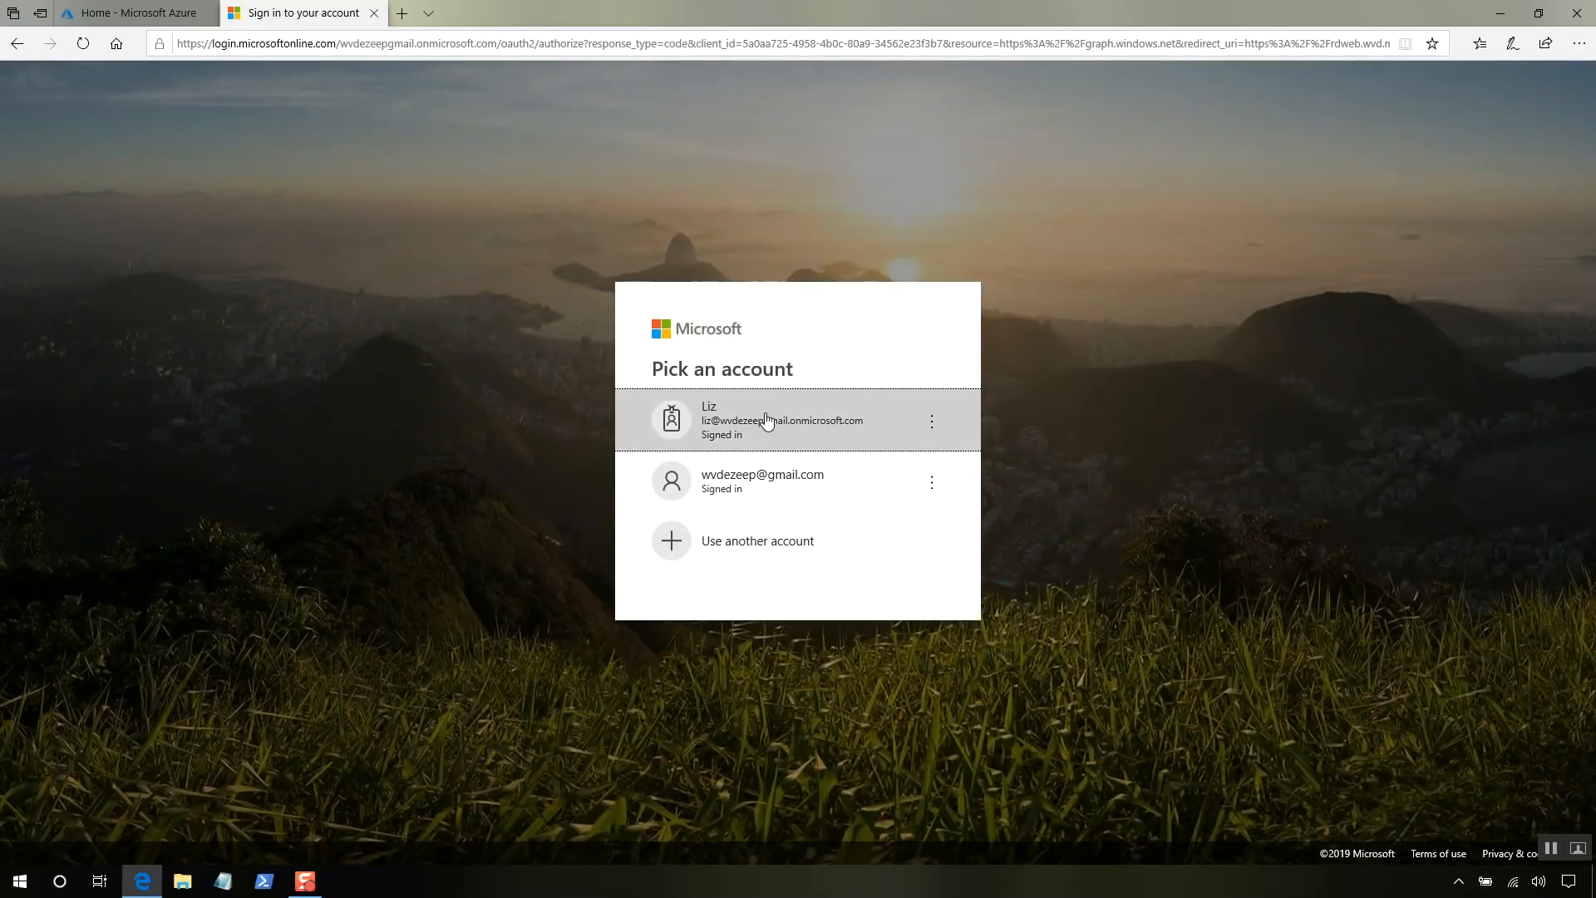
click(846, 433)
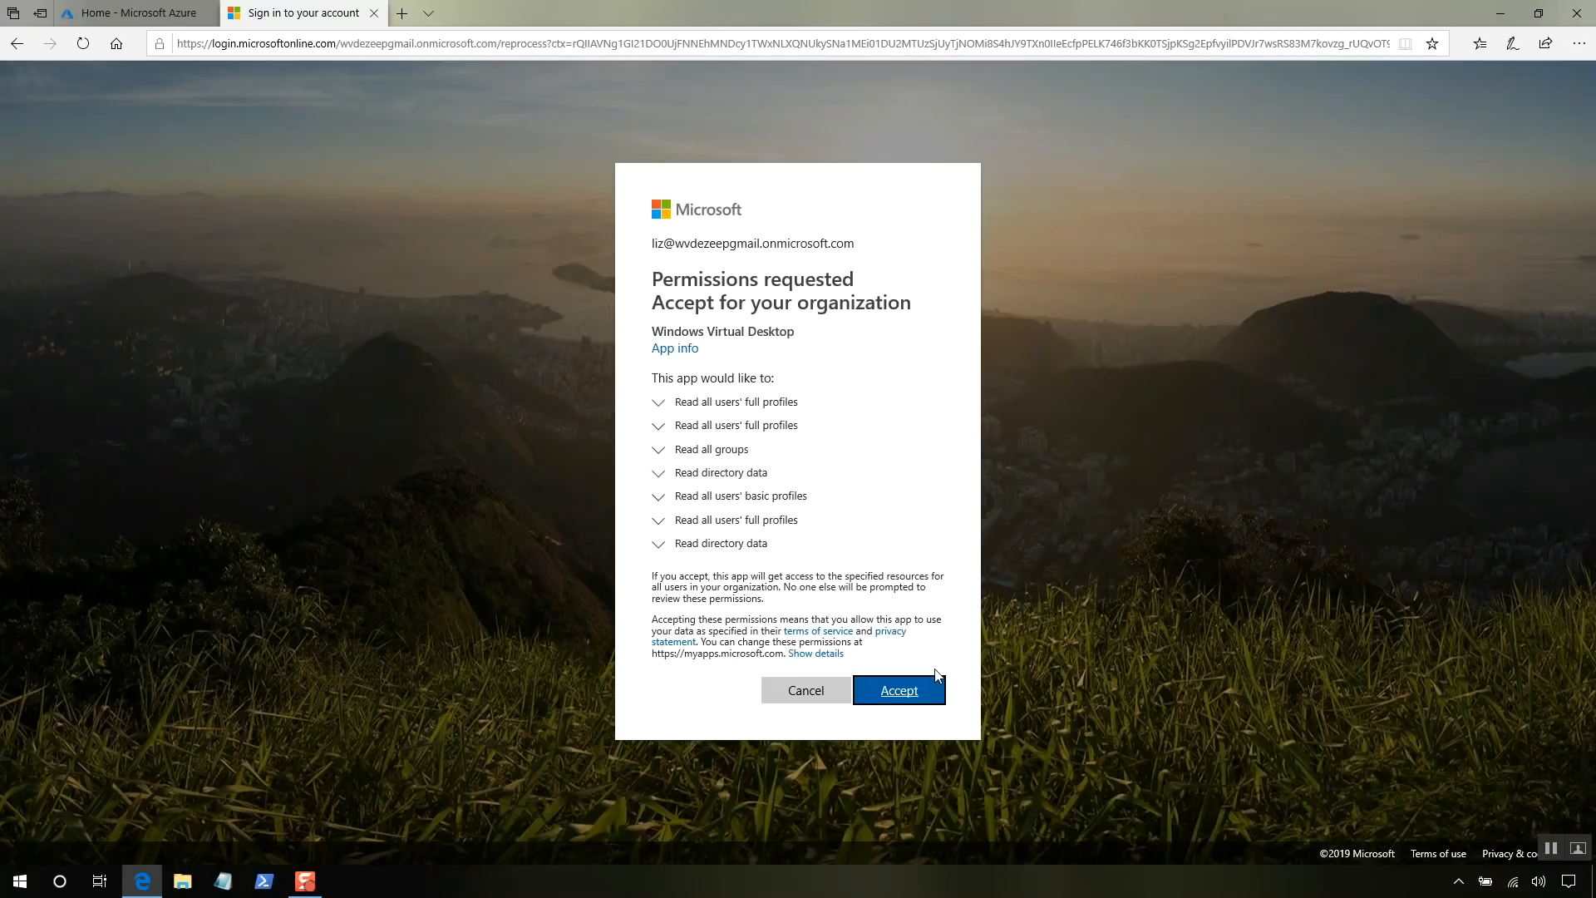
click(927, 693)
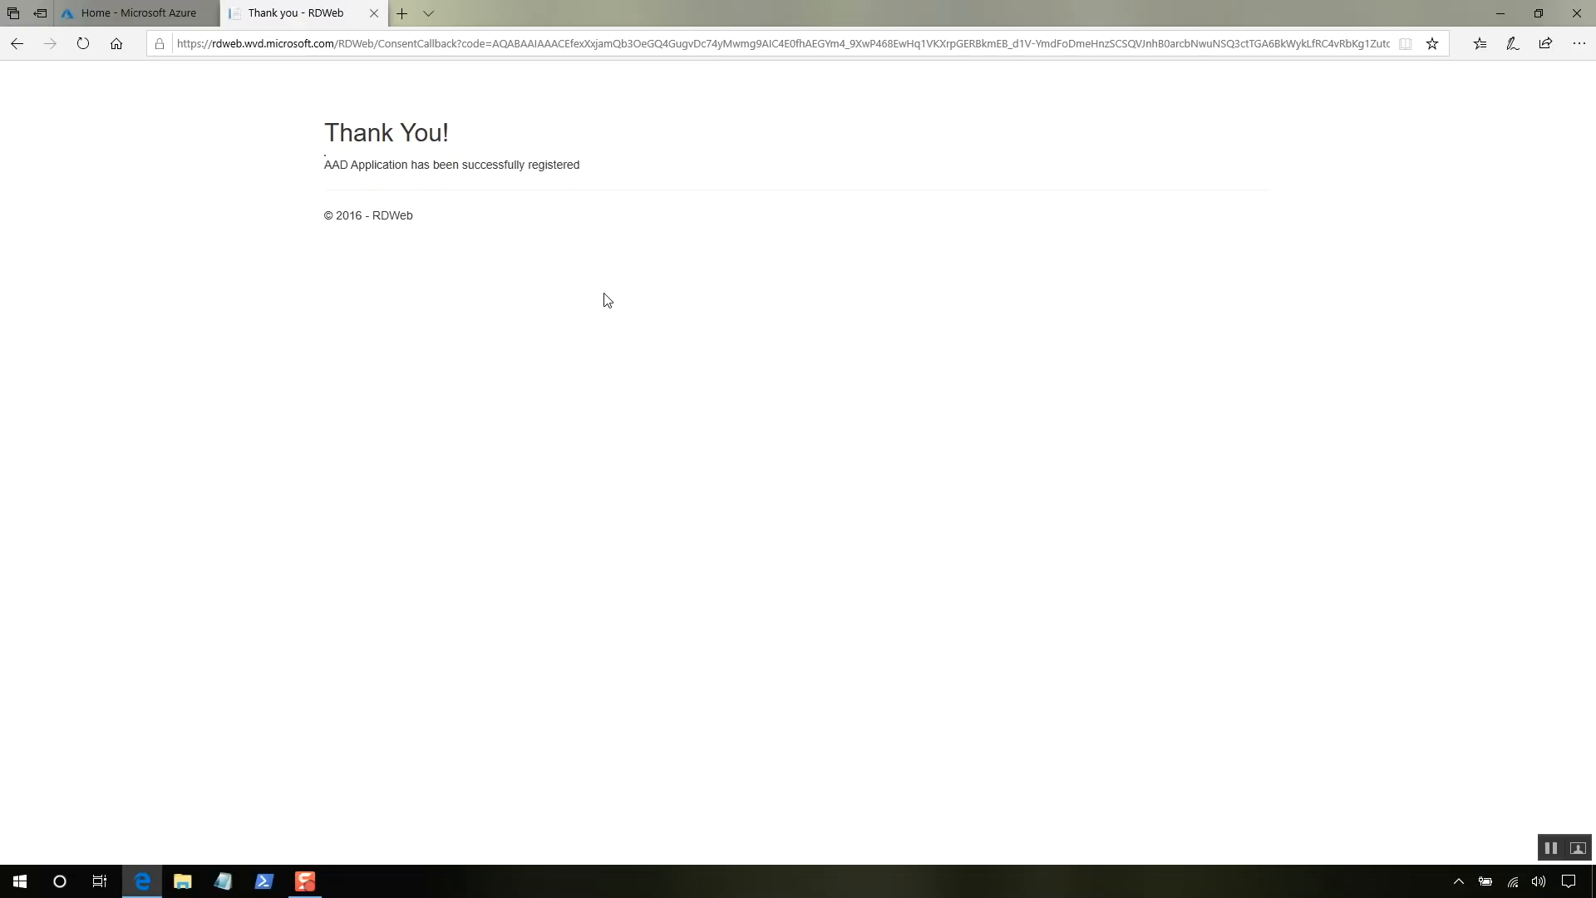
- Go back through the permissions and account pages to the empty consent form
click(17, 44)
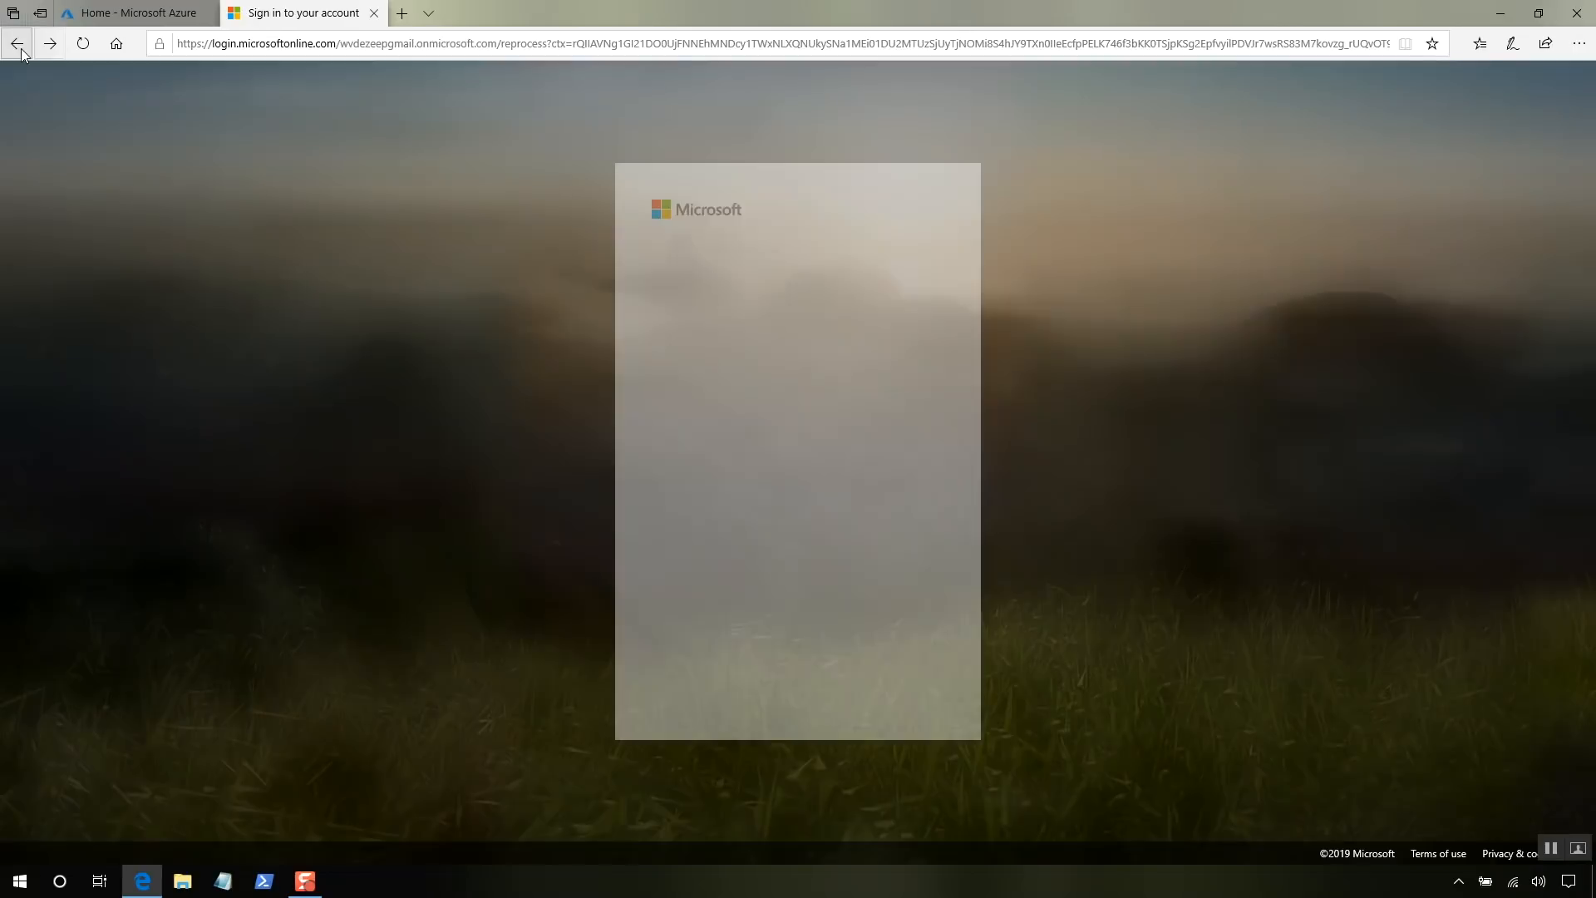
click(18, 44)
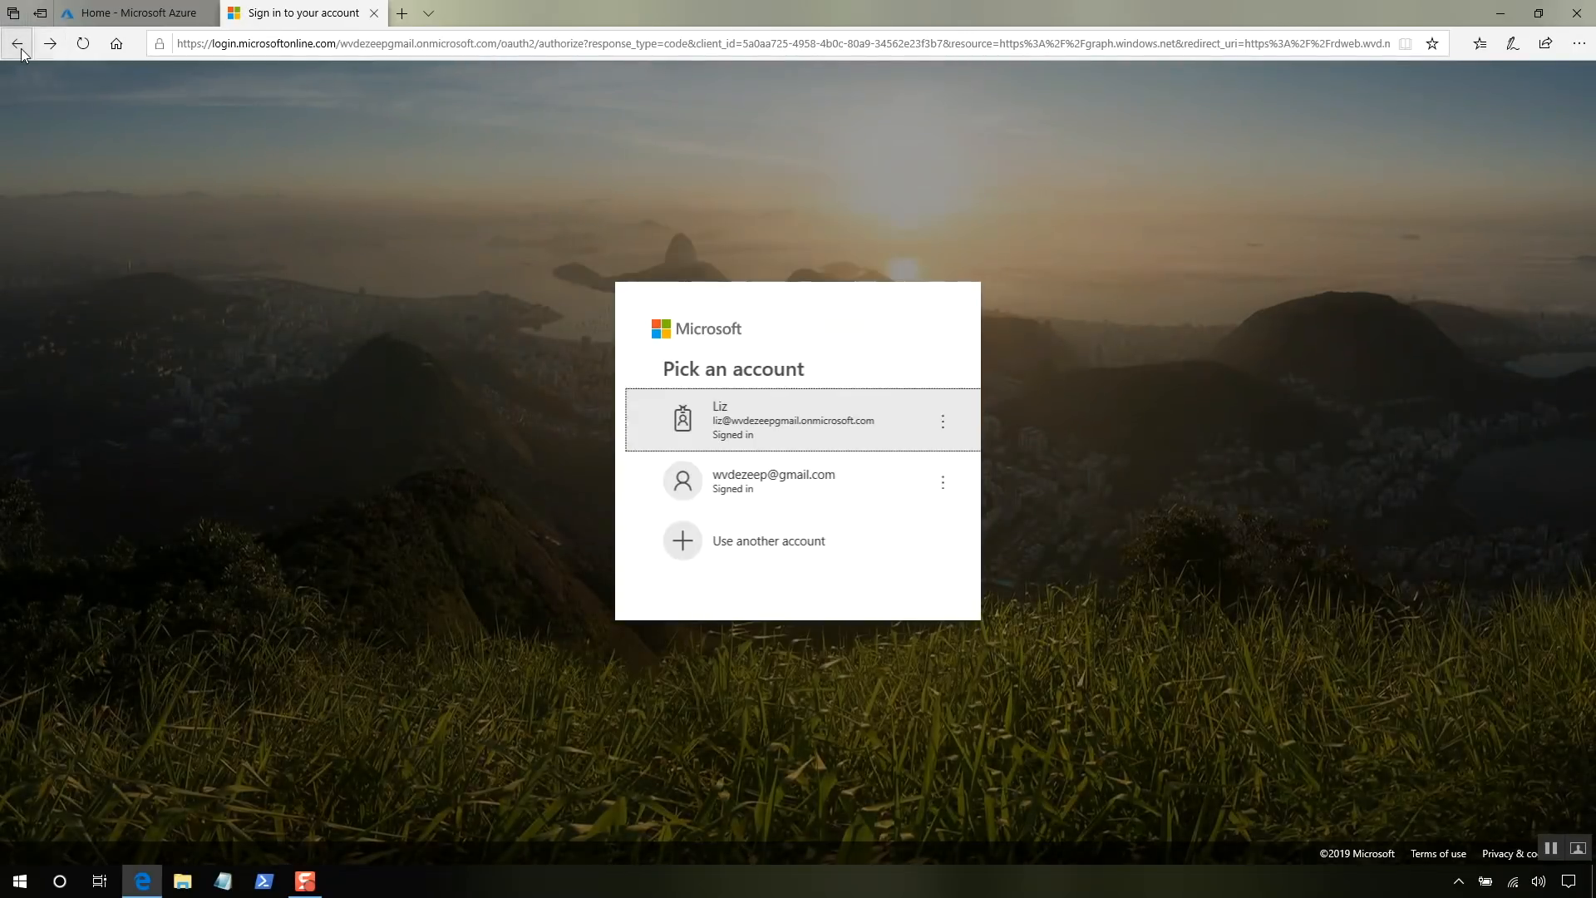
click(18, 44)
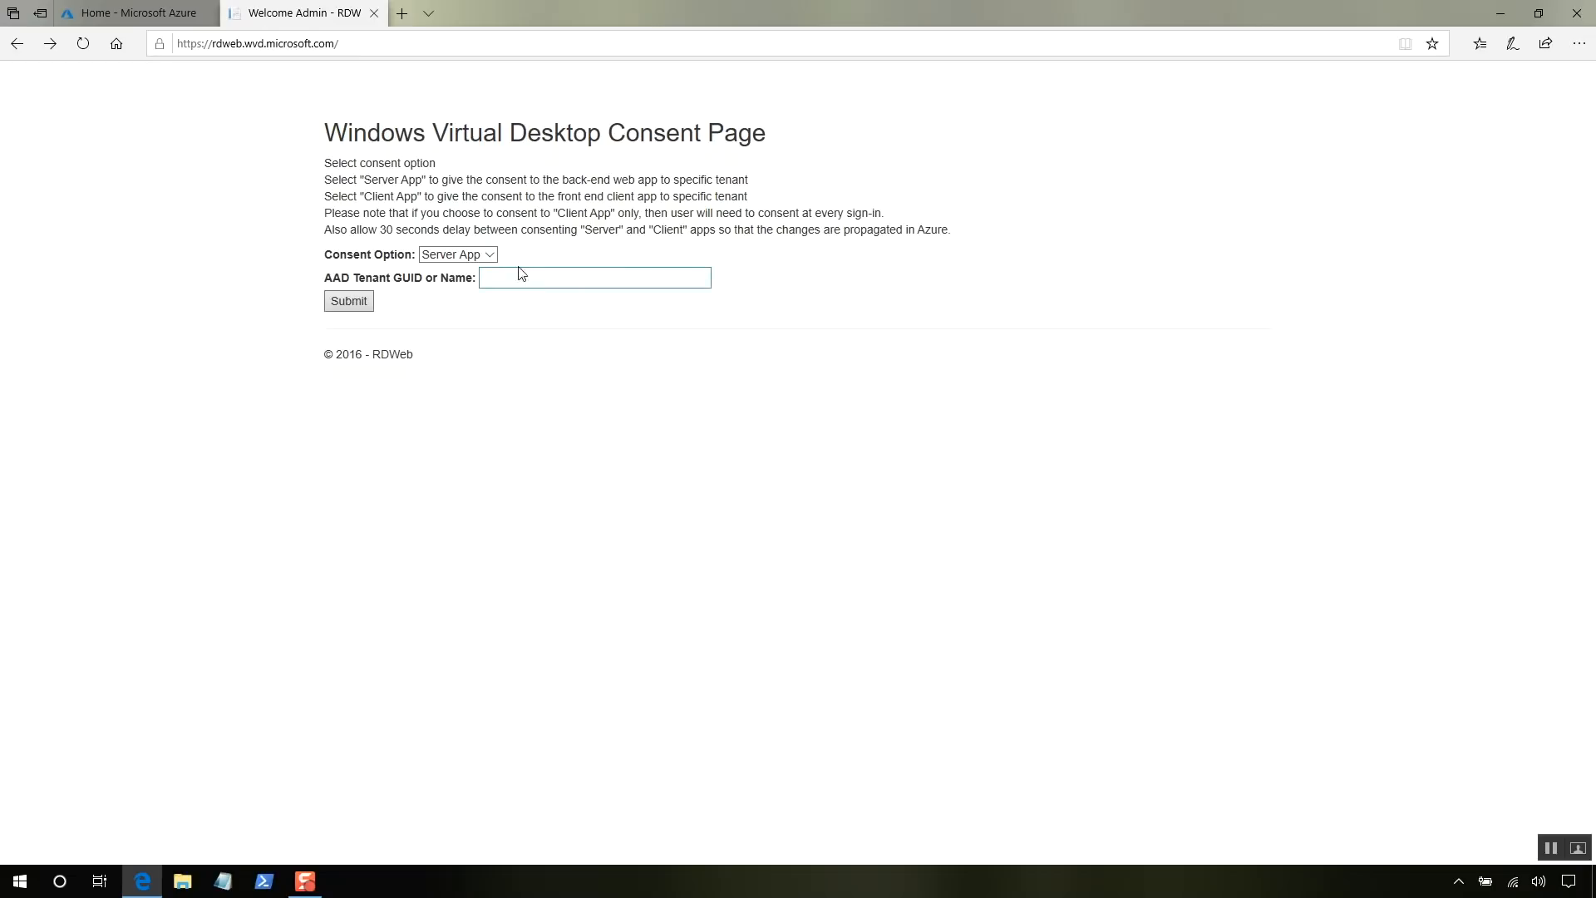
- Grant Client App consent for the suggested tenant as the admin, then close the thank-you tab
click(489, 255)
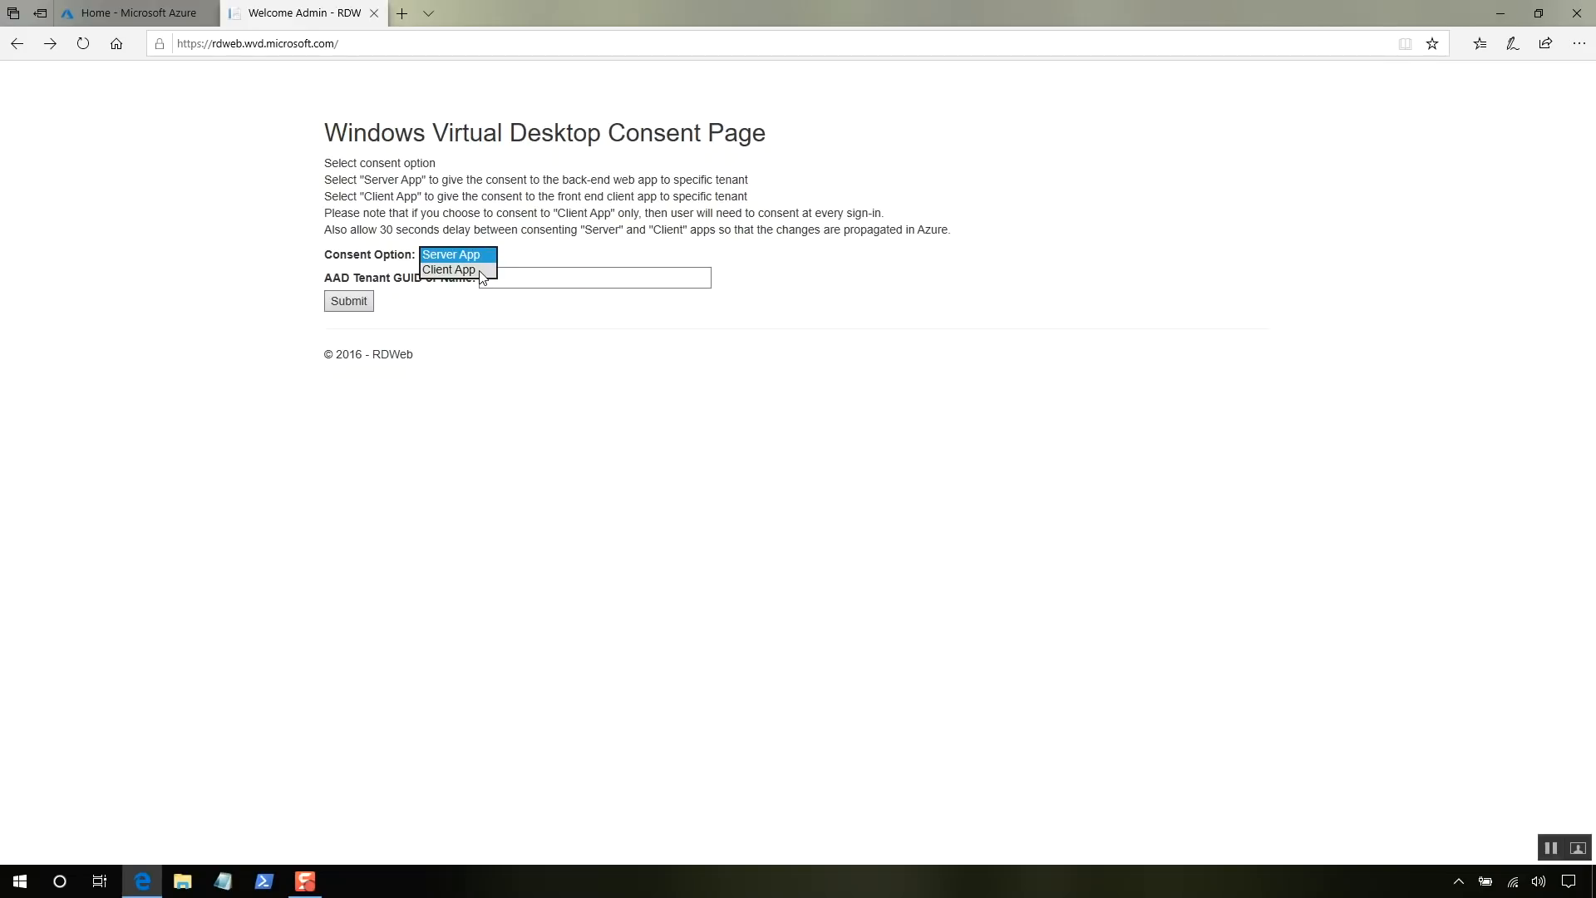
click(482, 273)
click(509, 275)
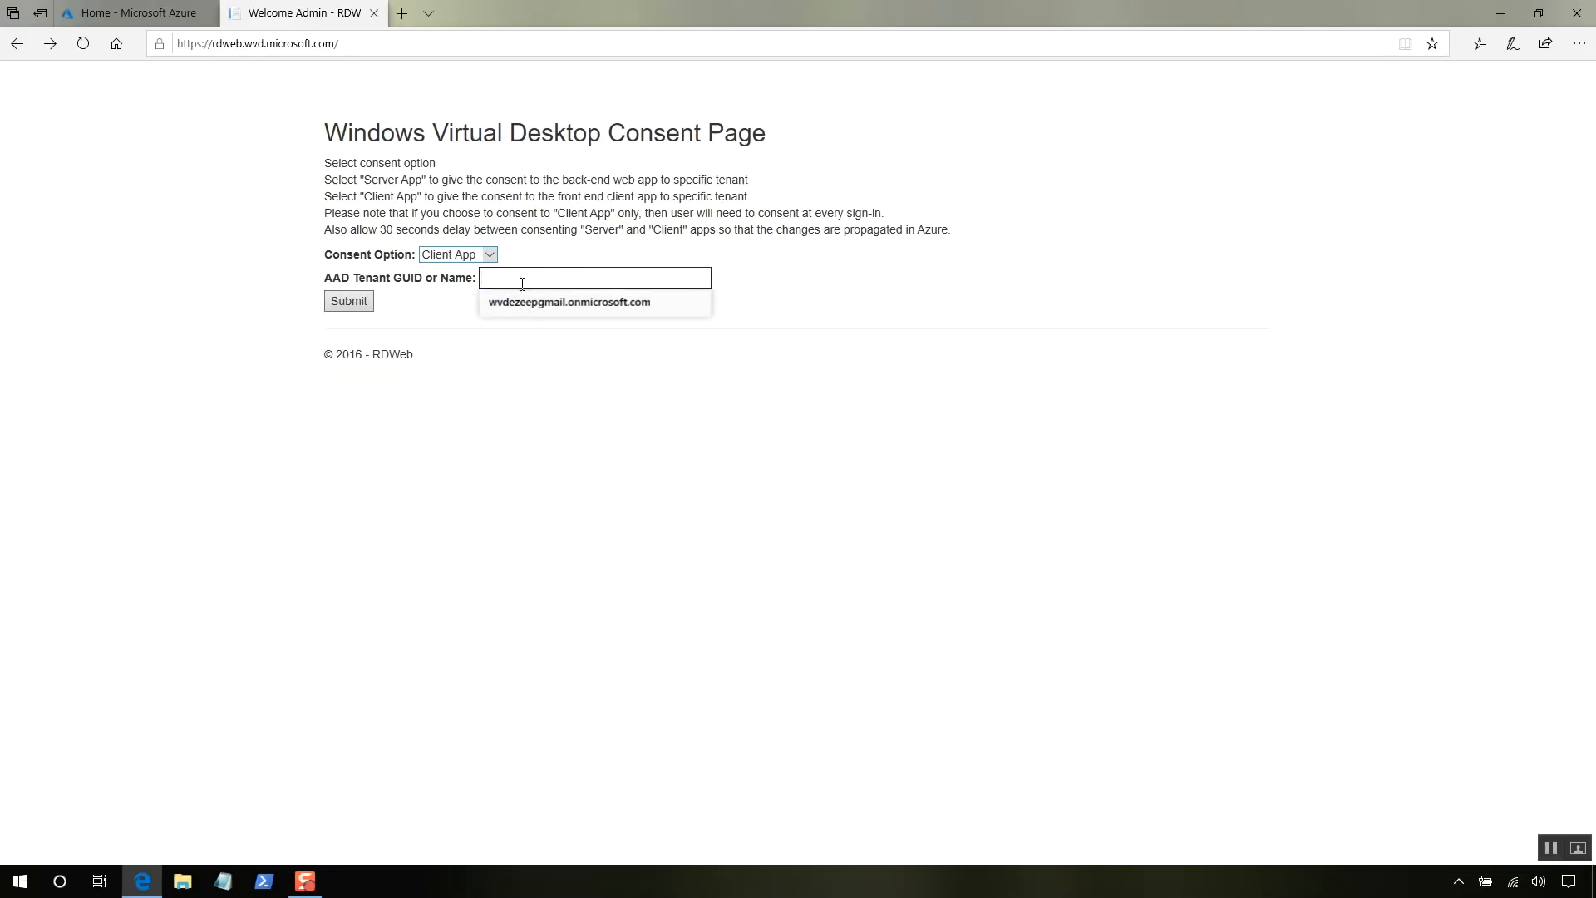
click(533, 304)
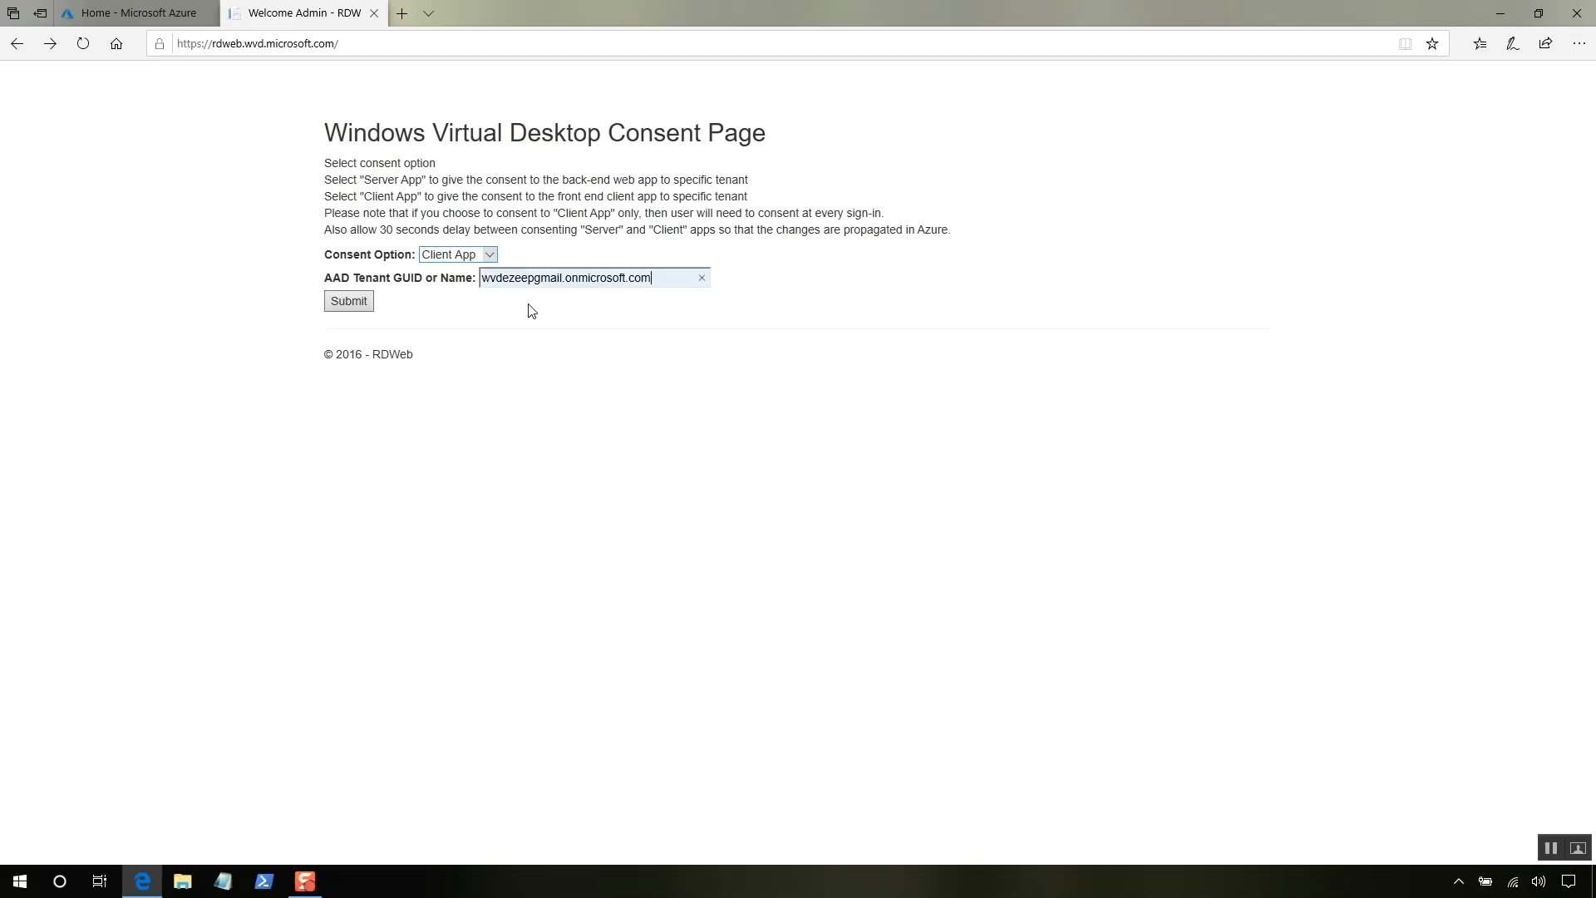
click(359, 313)
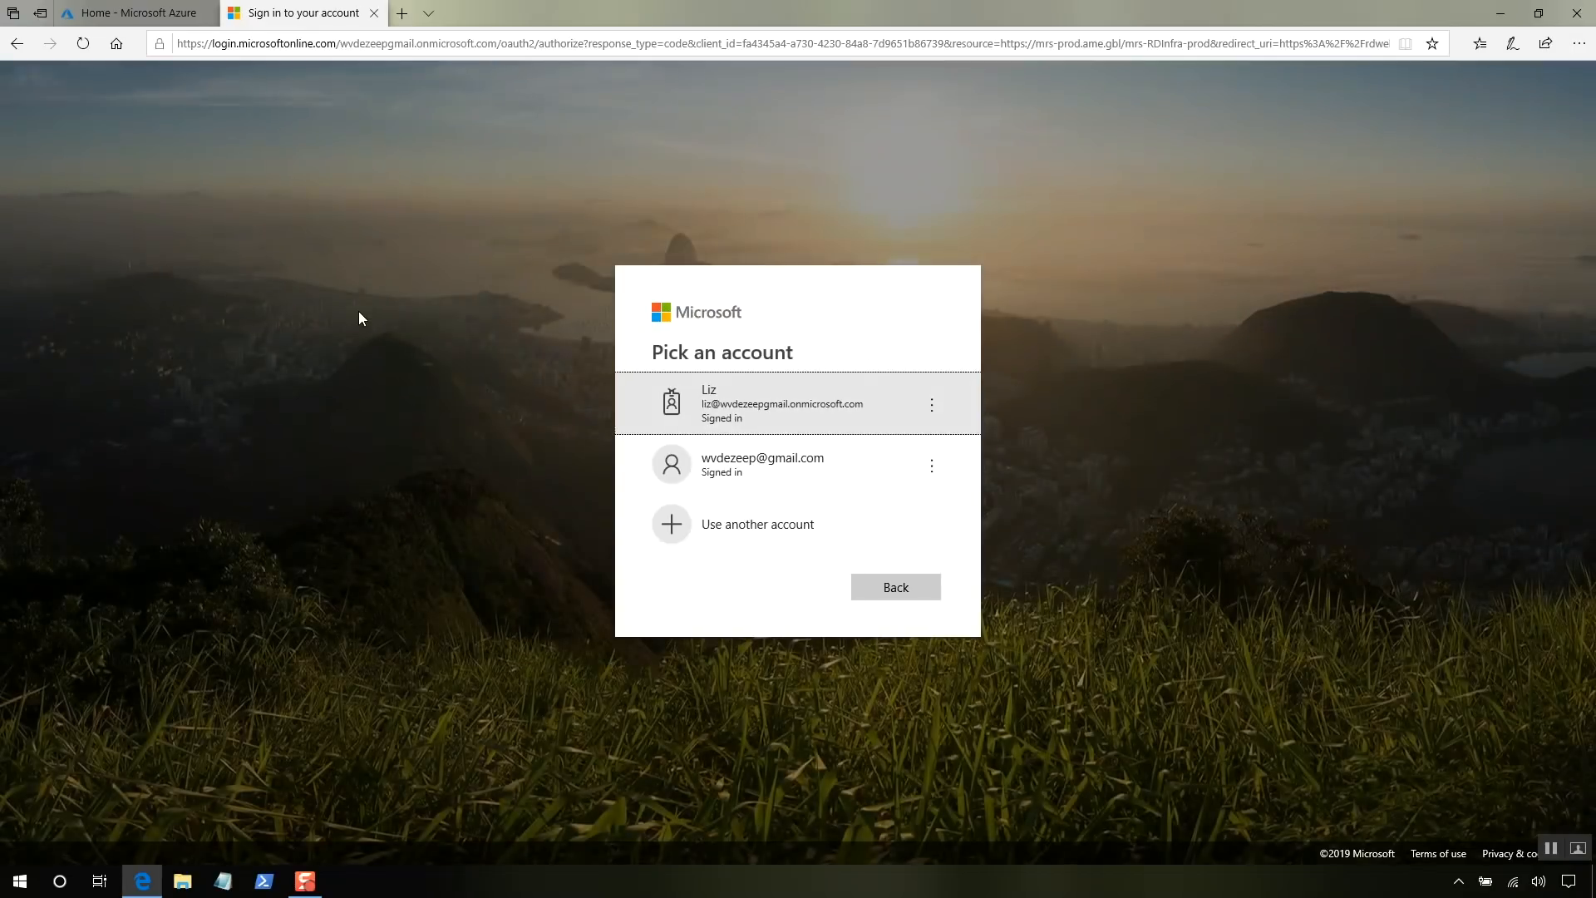
click(674, 403)
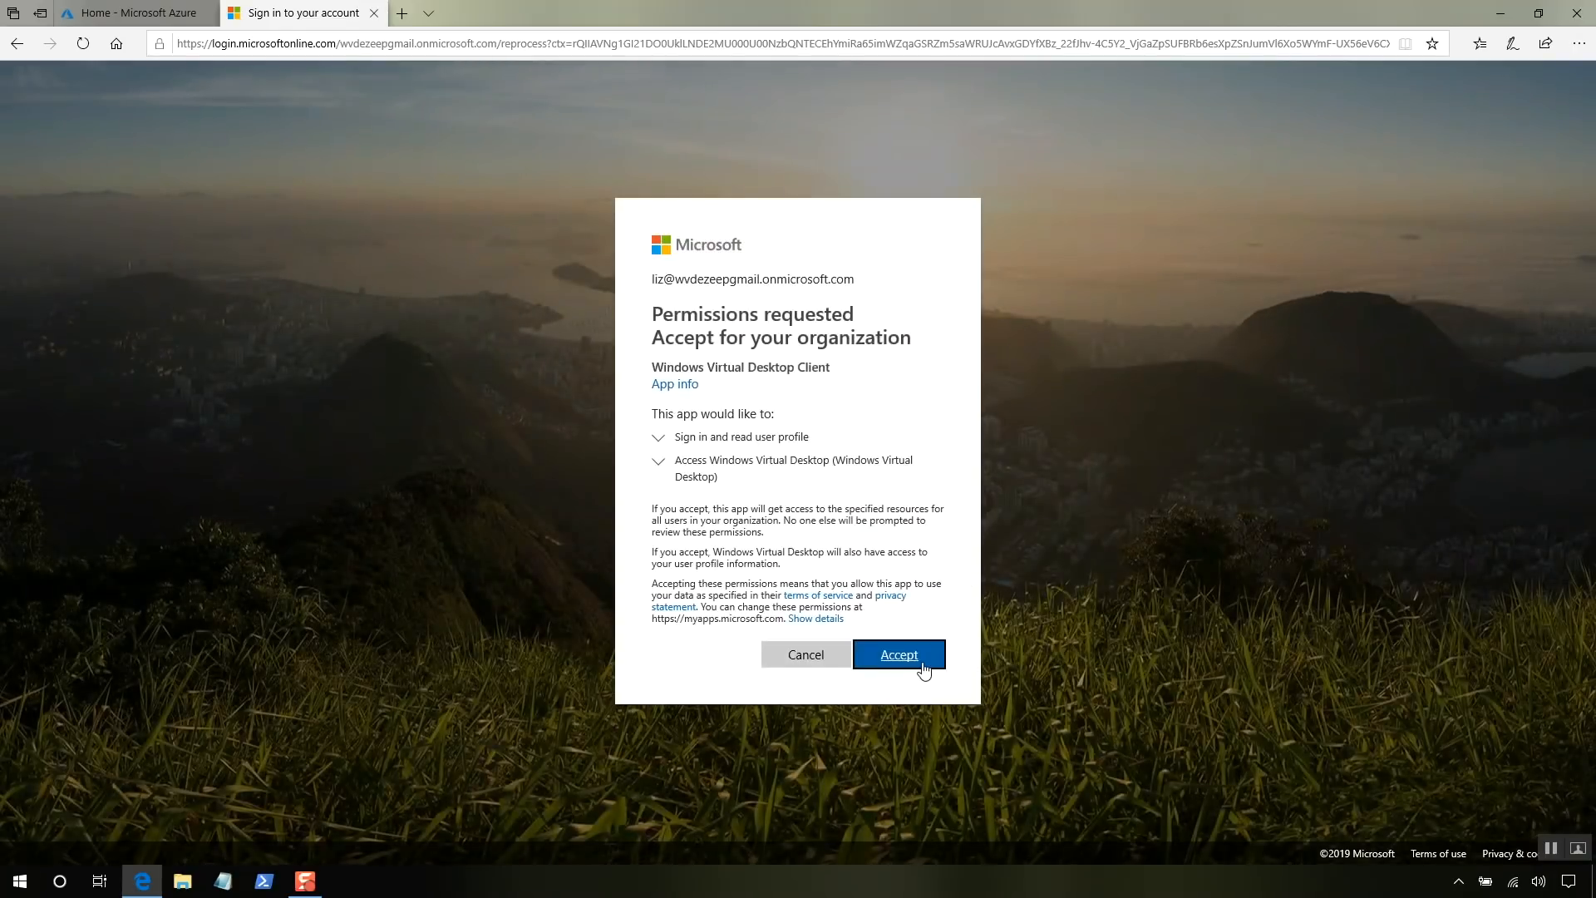
click(920, 669)
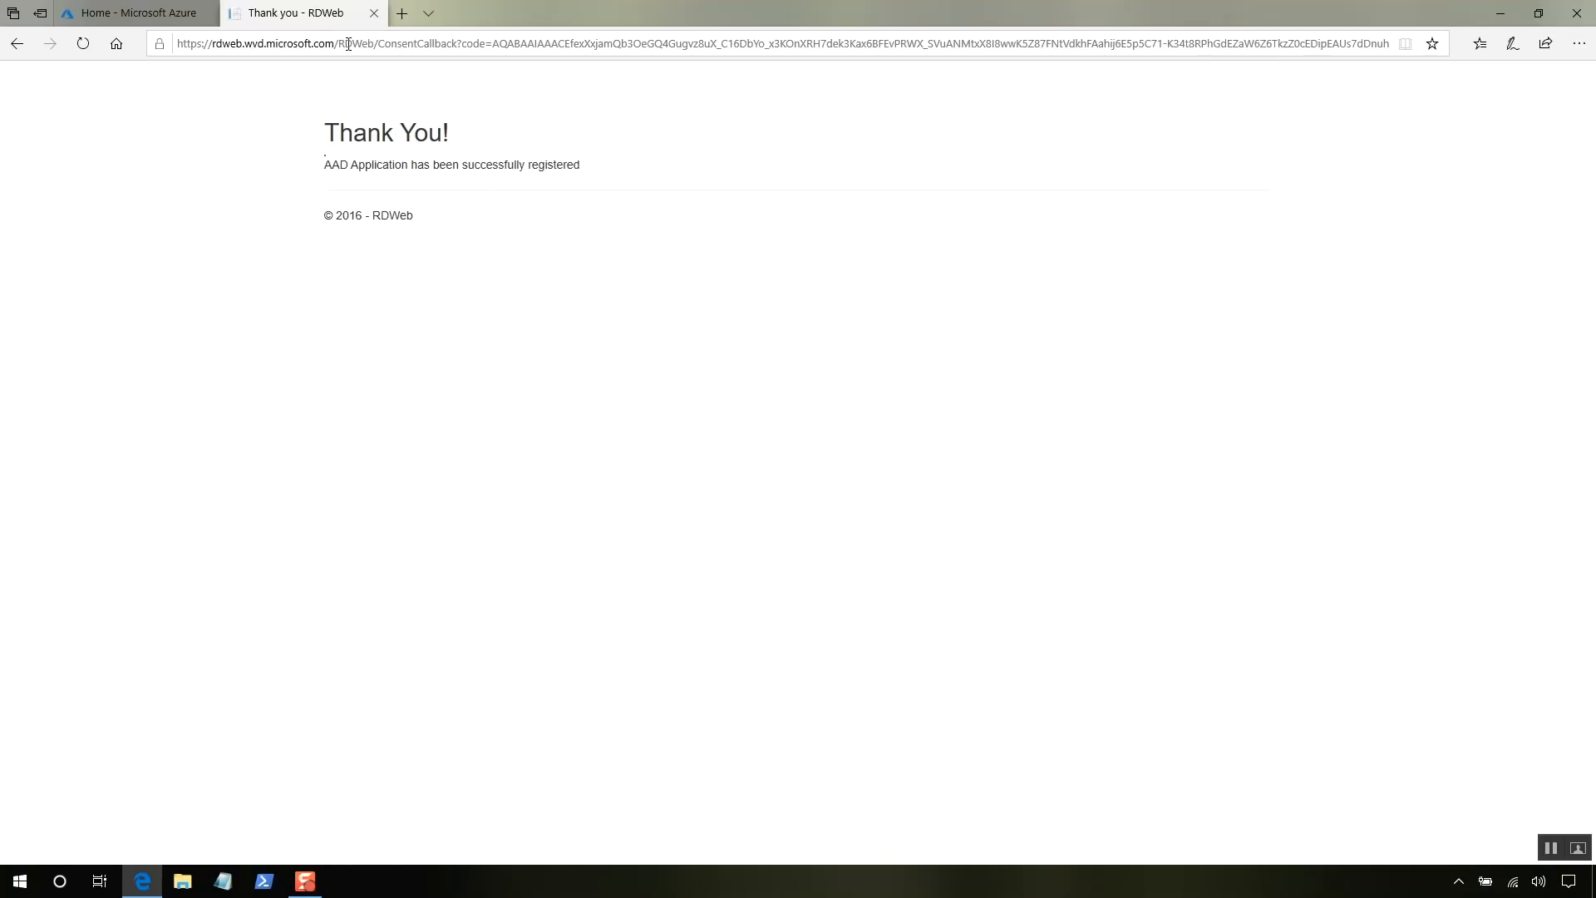
click(374, 13)
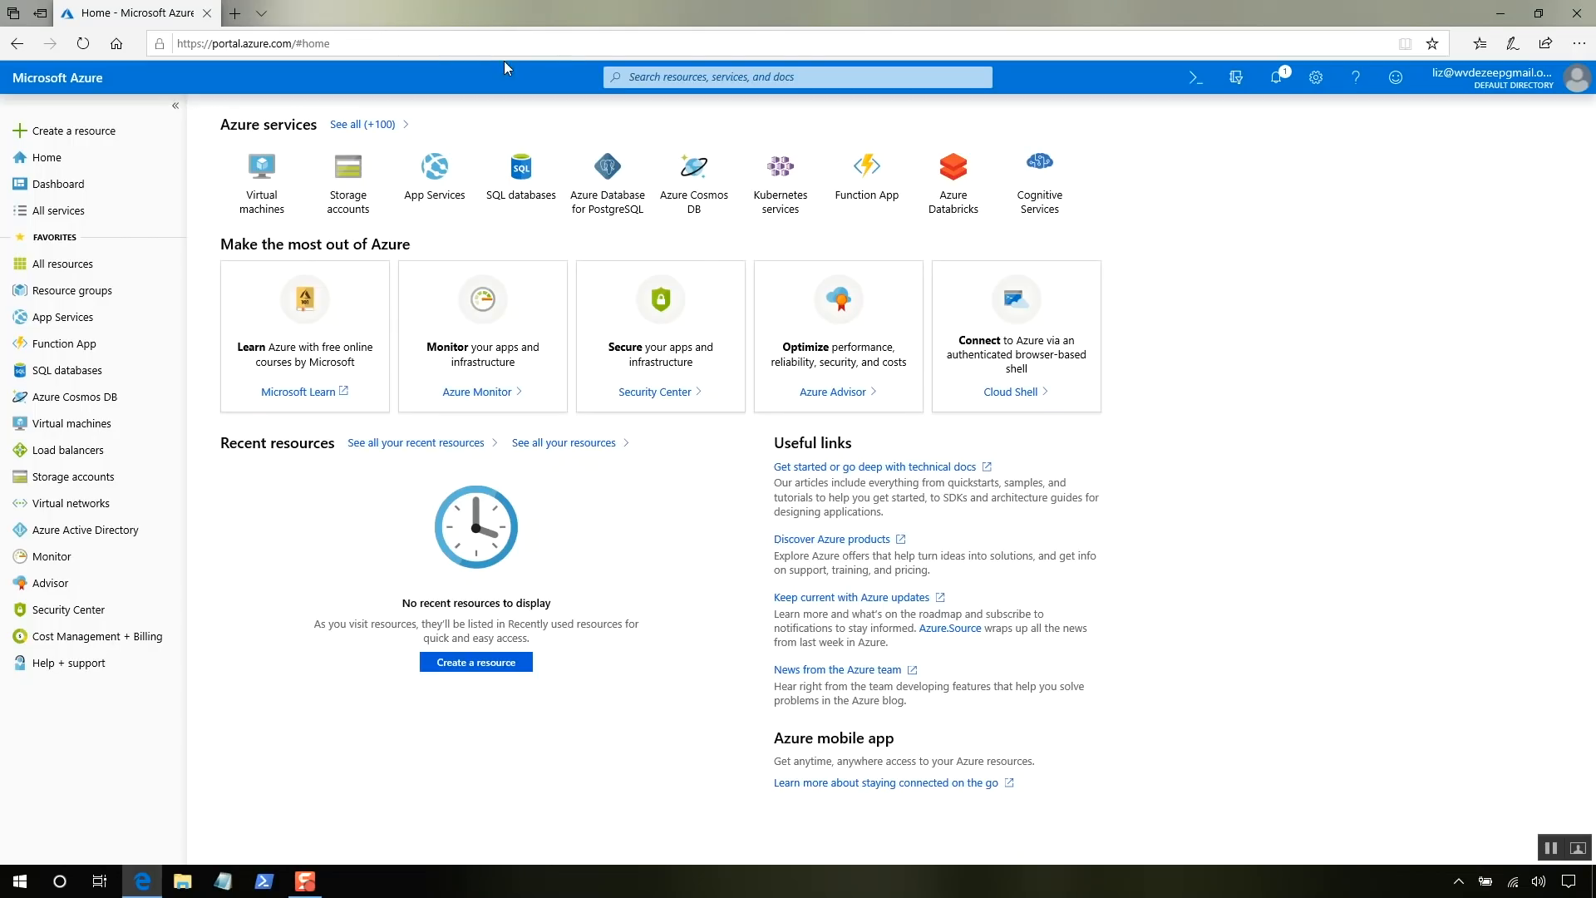
- Open Users and groups of the Windows Virtual Desktop enterprise application
click(696, 76)
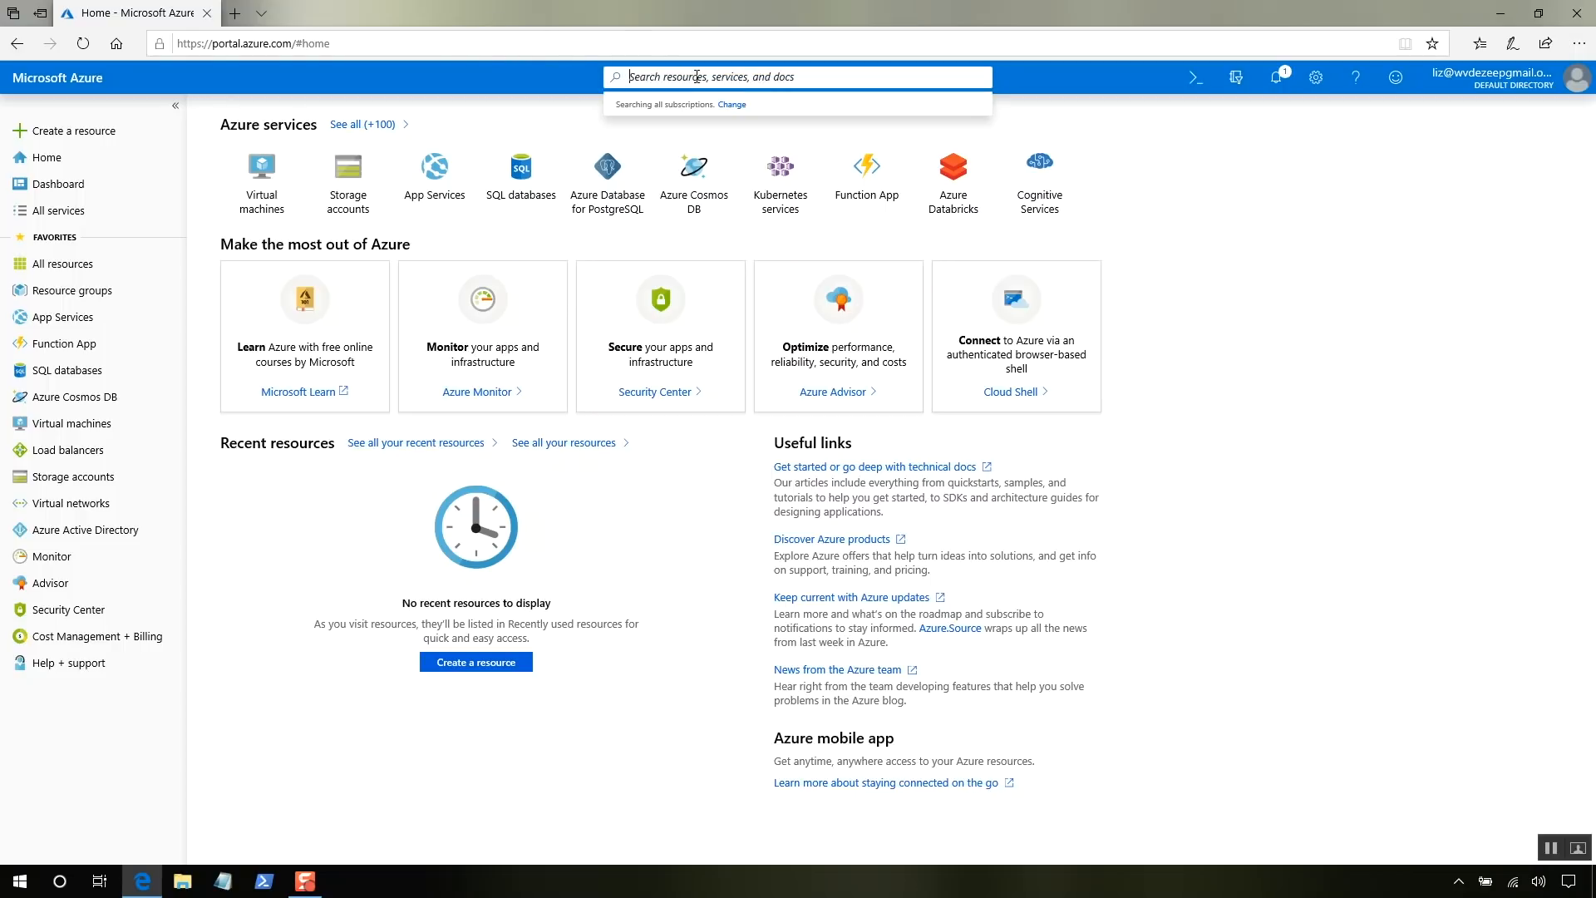
text(Enter)
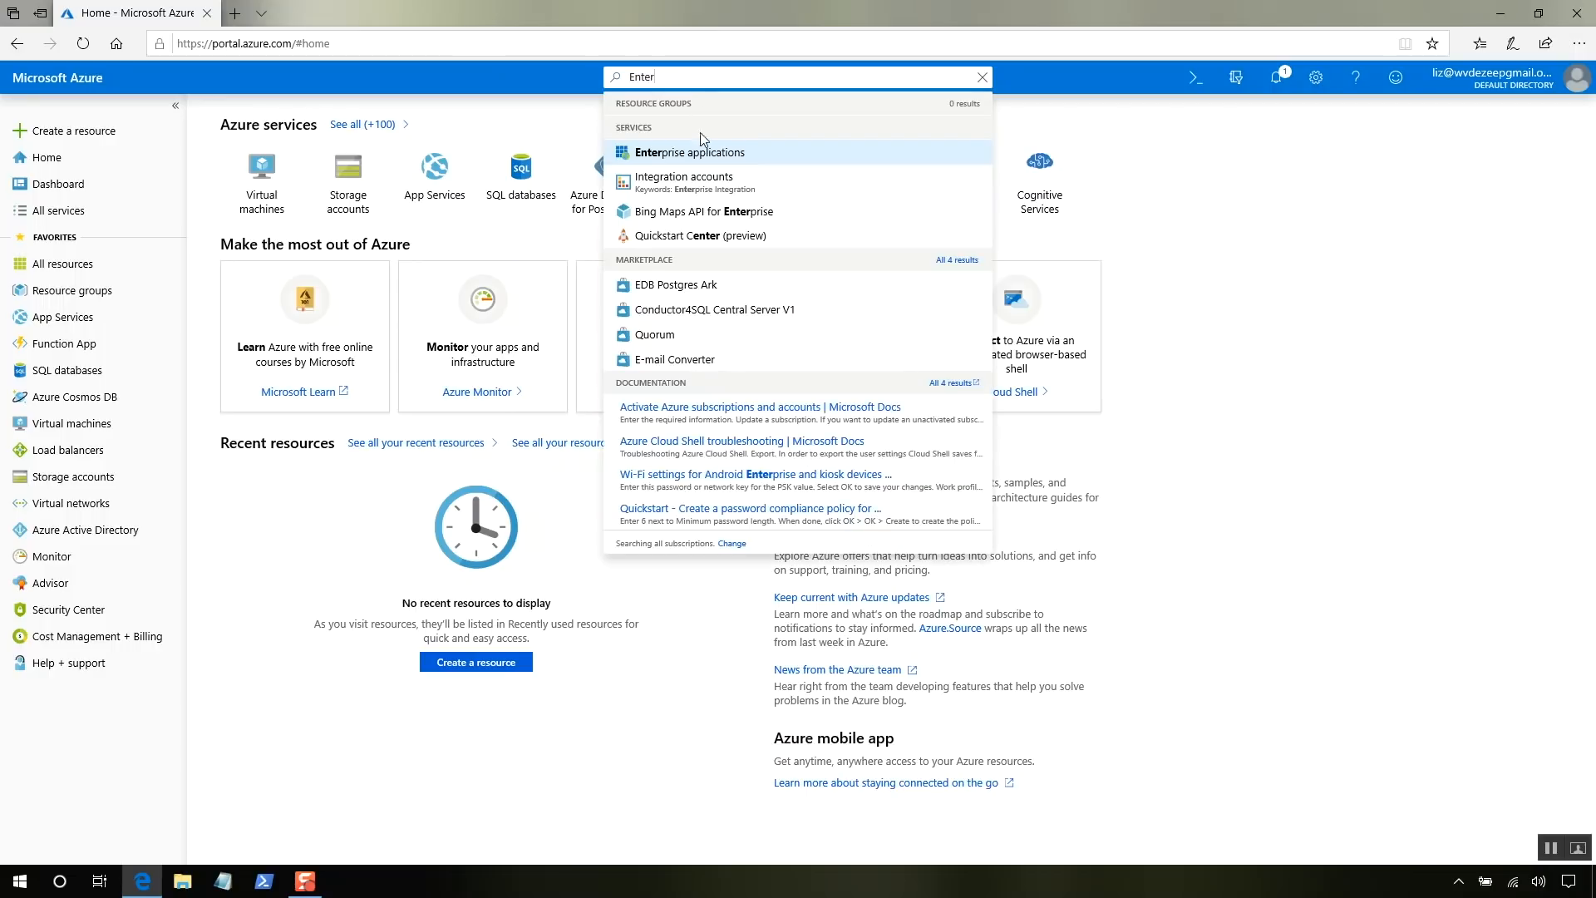
click(794, 157)
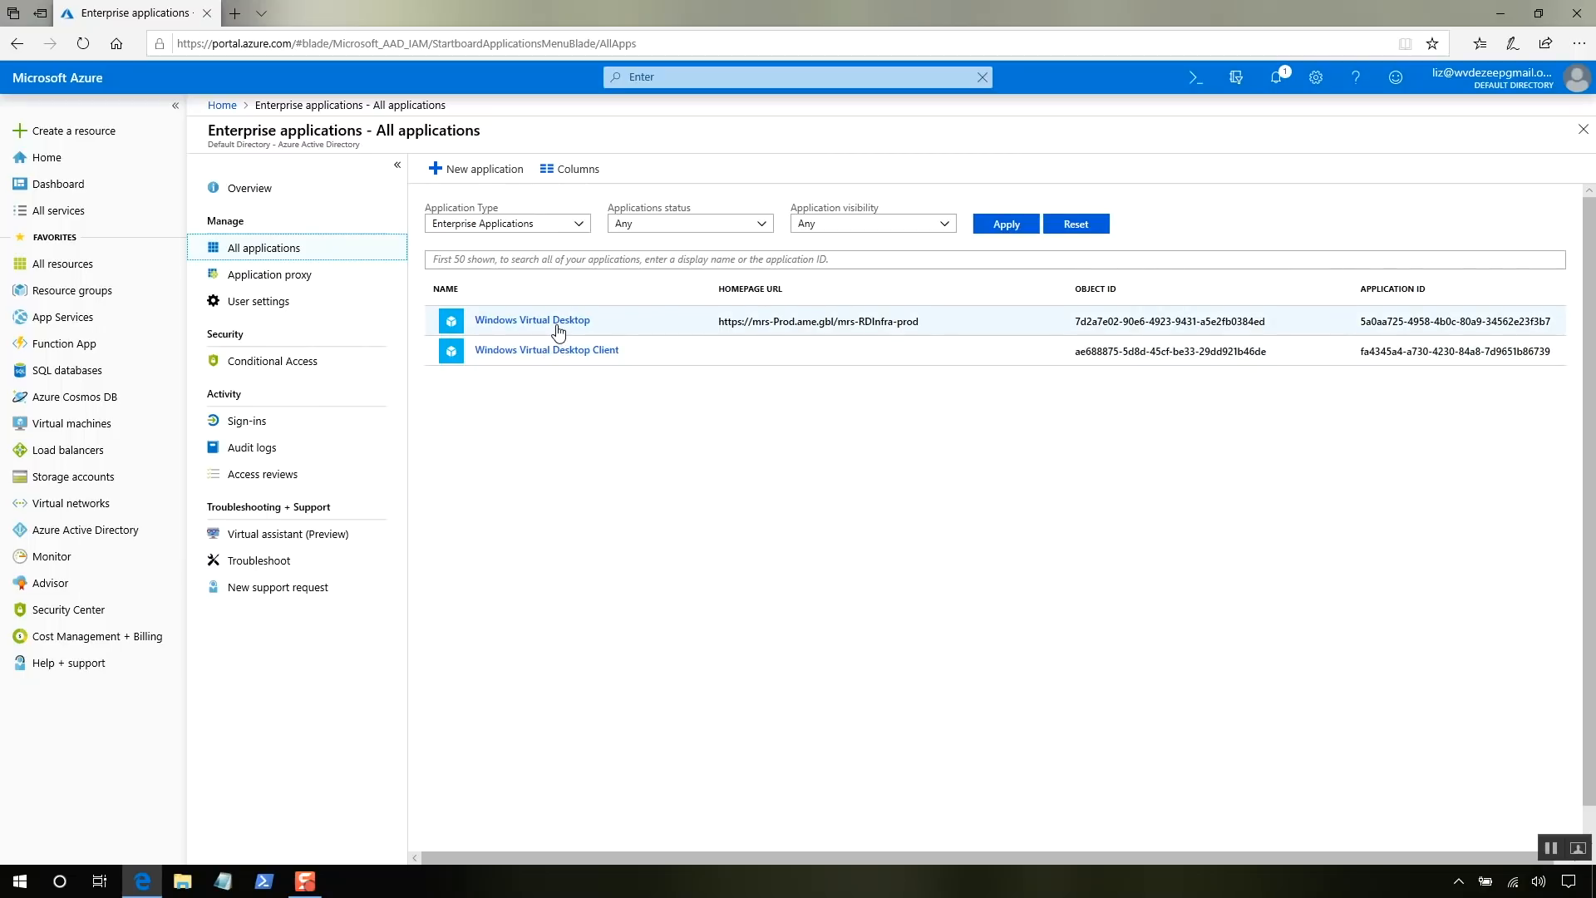
click(557, 331)
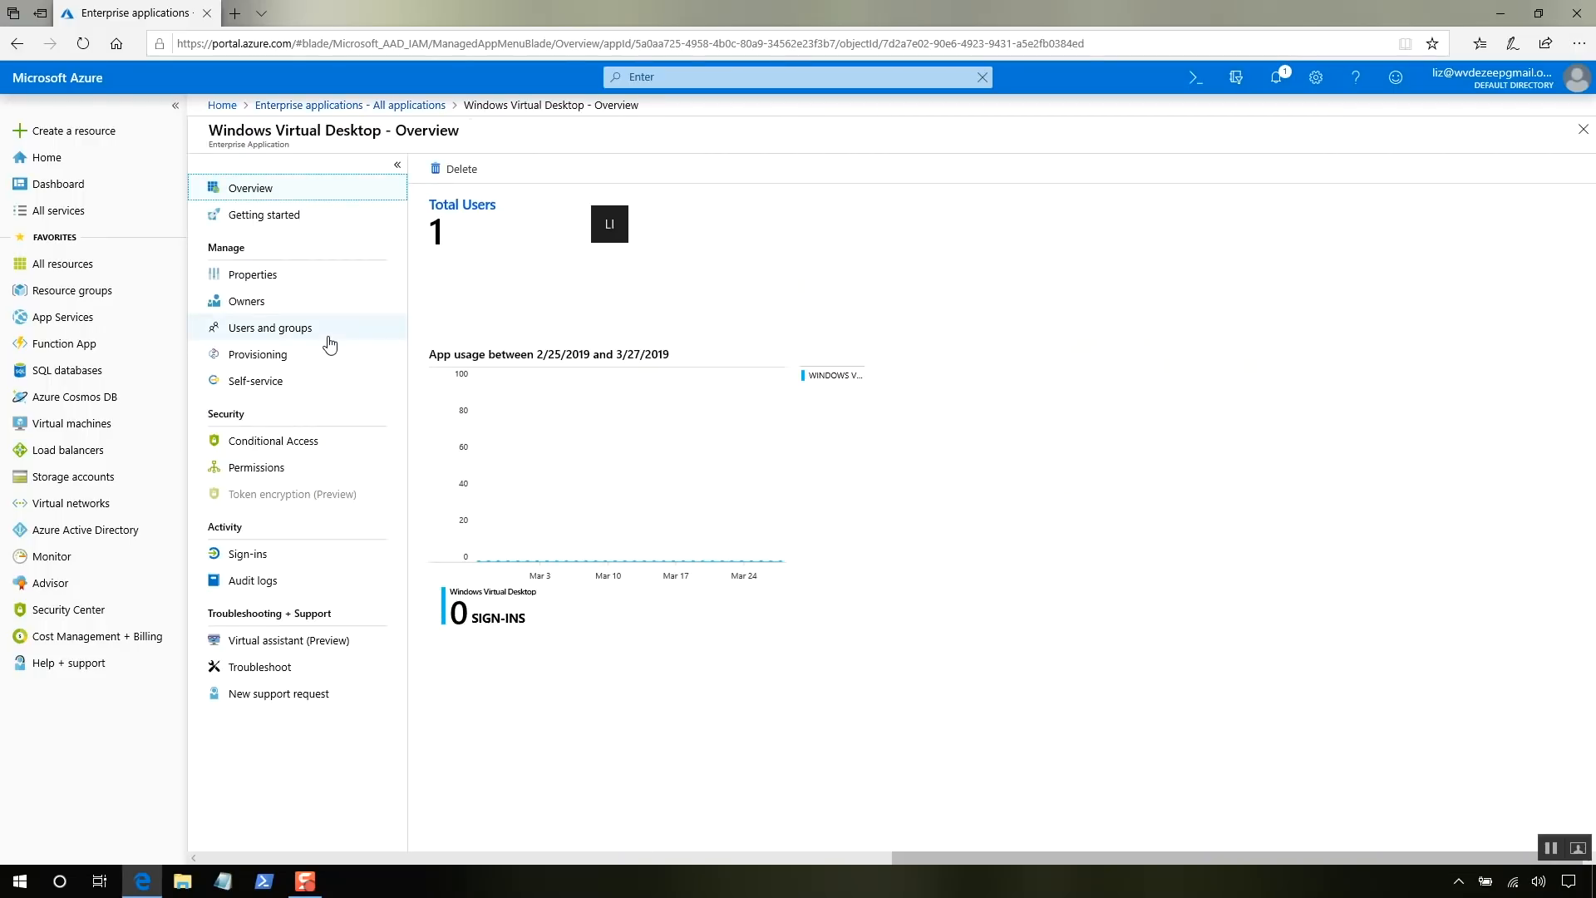
click(331, 343)
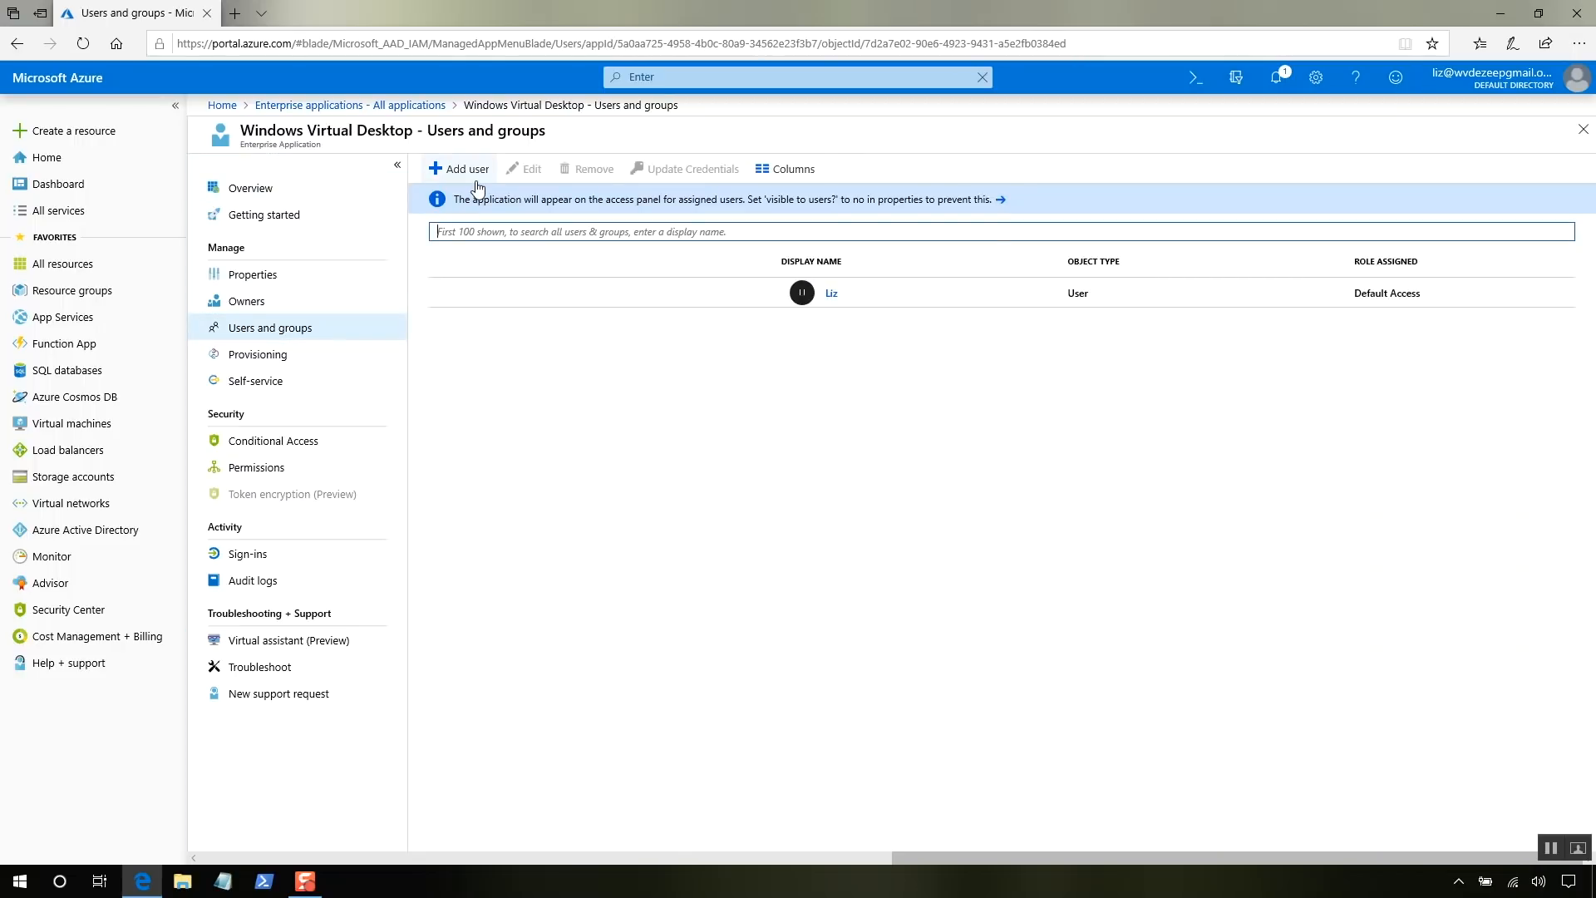
- Add a user assignment giving the admin user the TenantCreator role
click(477, 180)
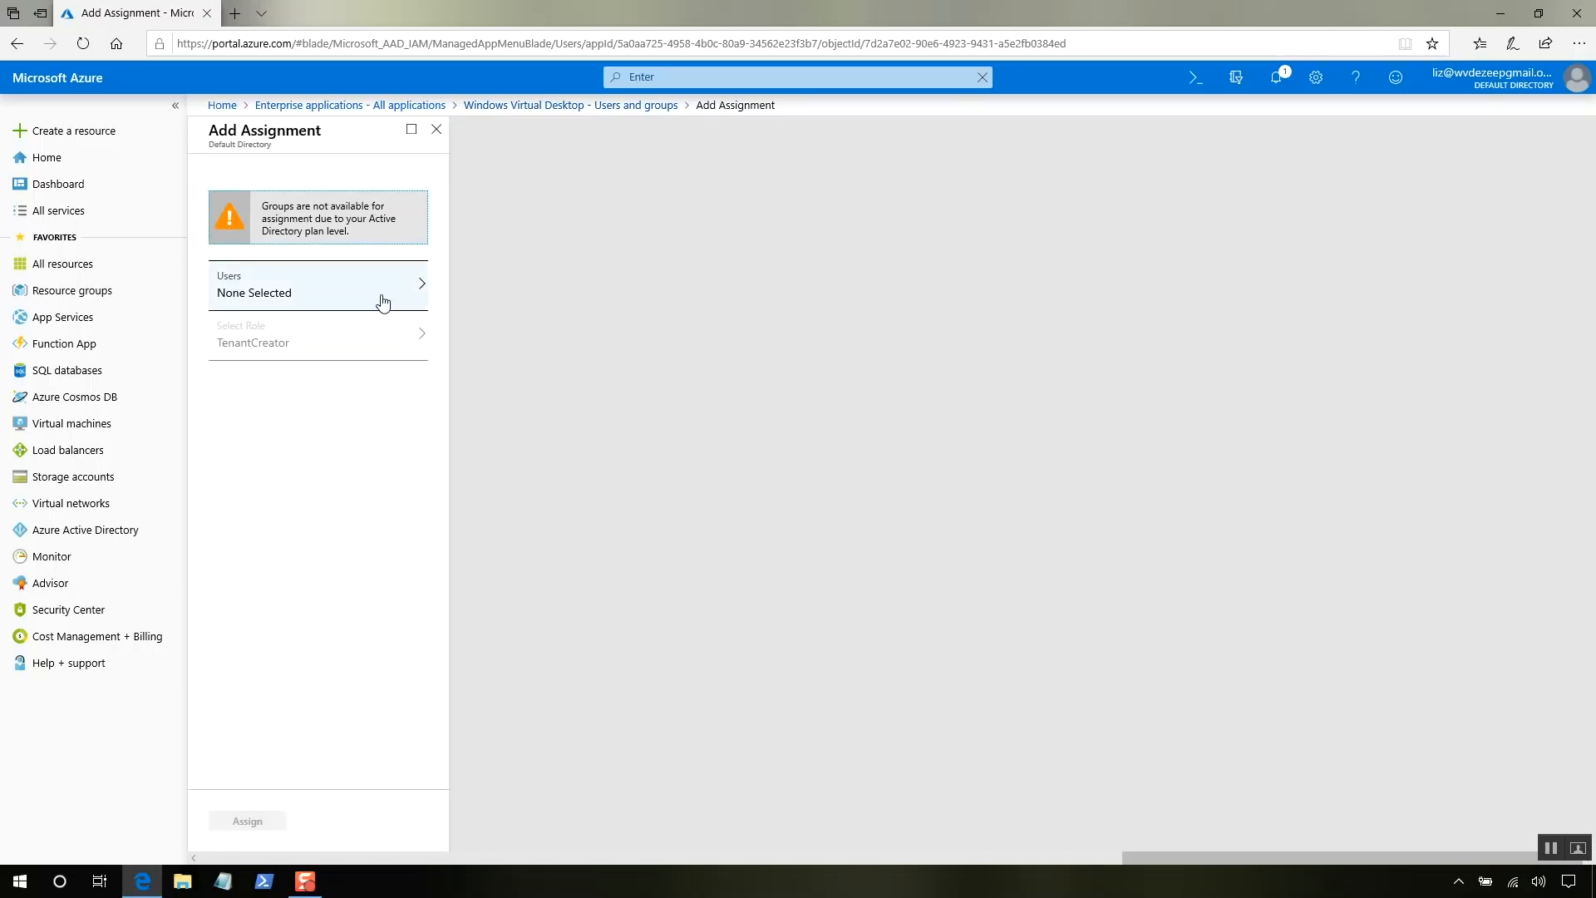
click(383, 301)
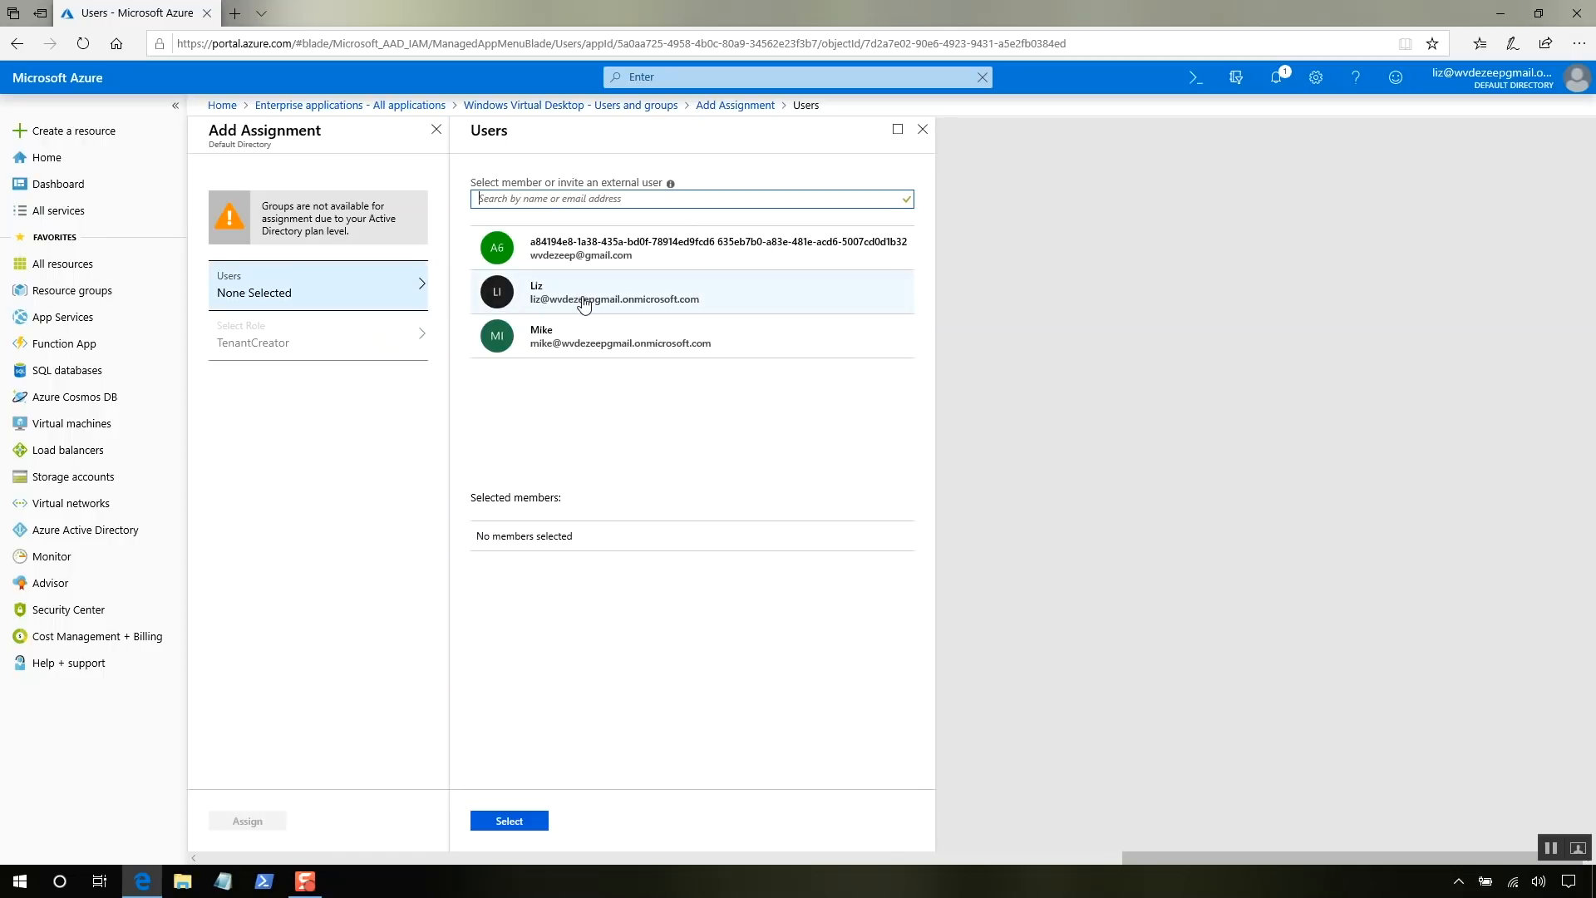
click(584, 297)
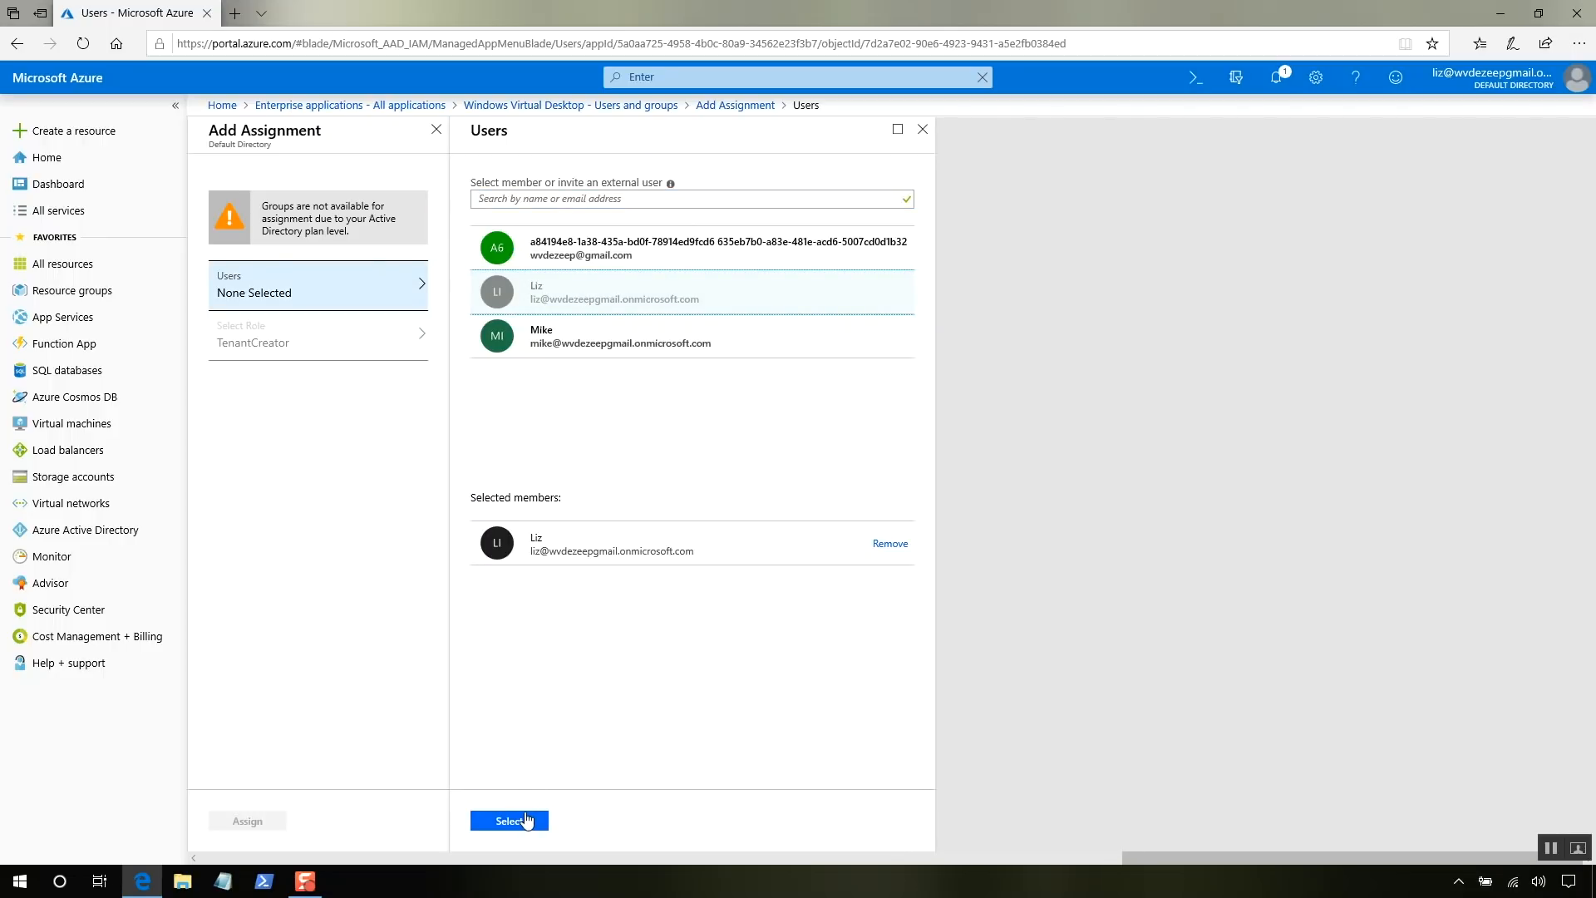
click(526, 819)
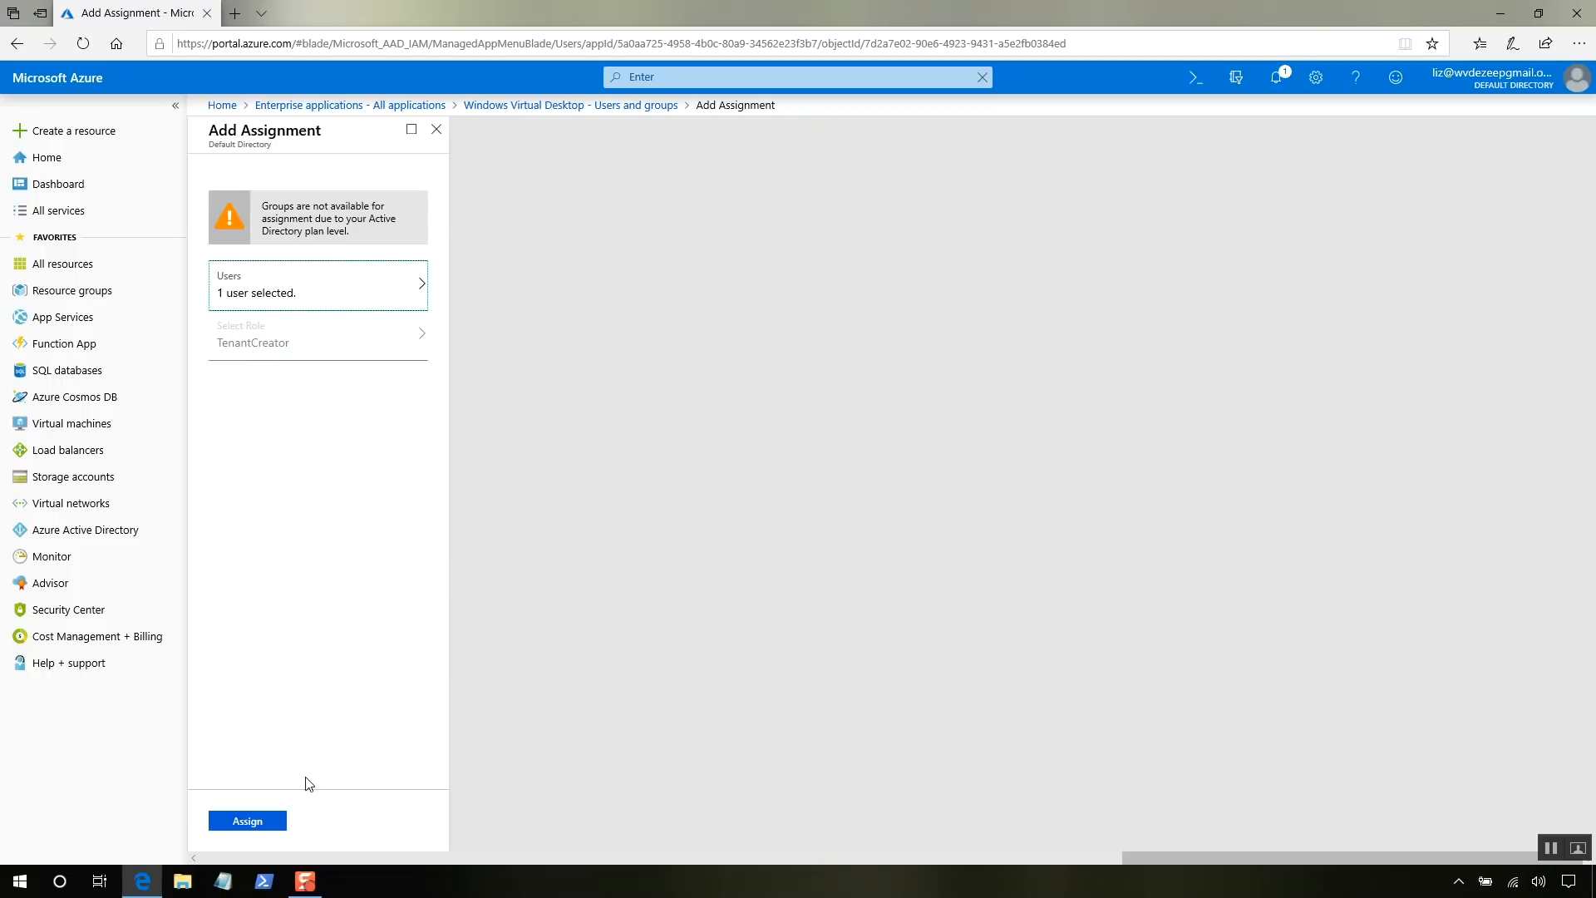
click(269, 823)
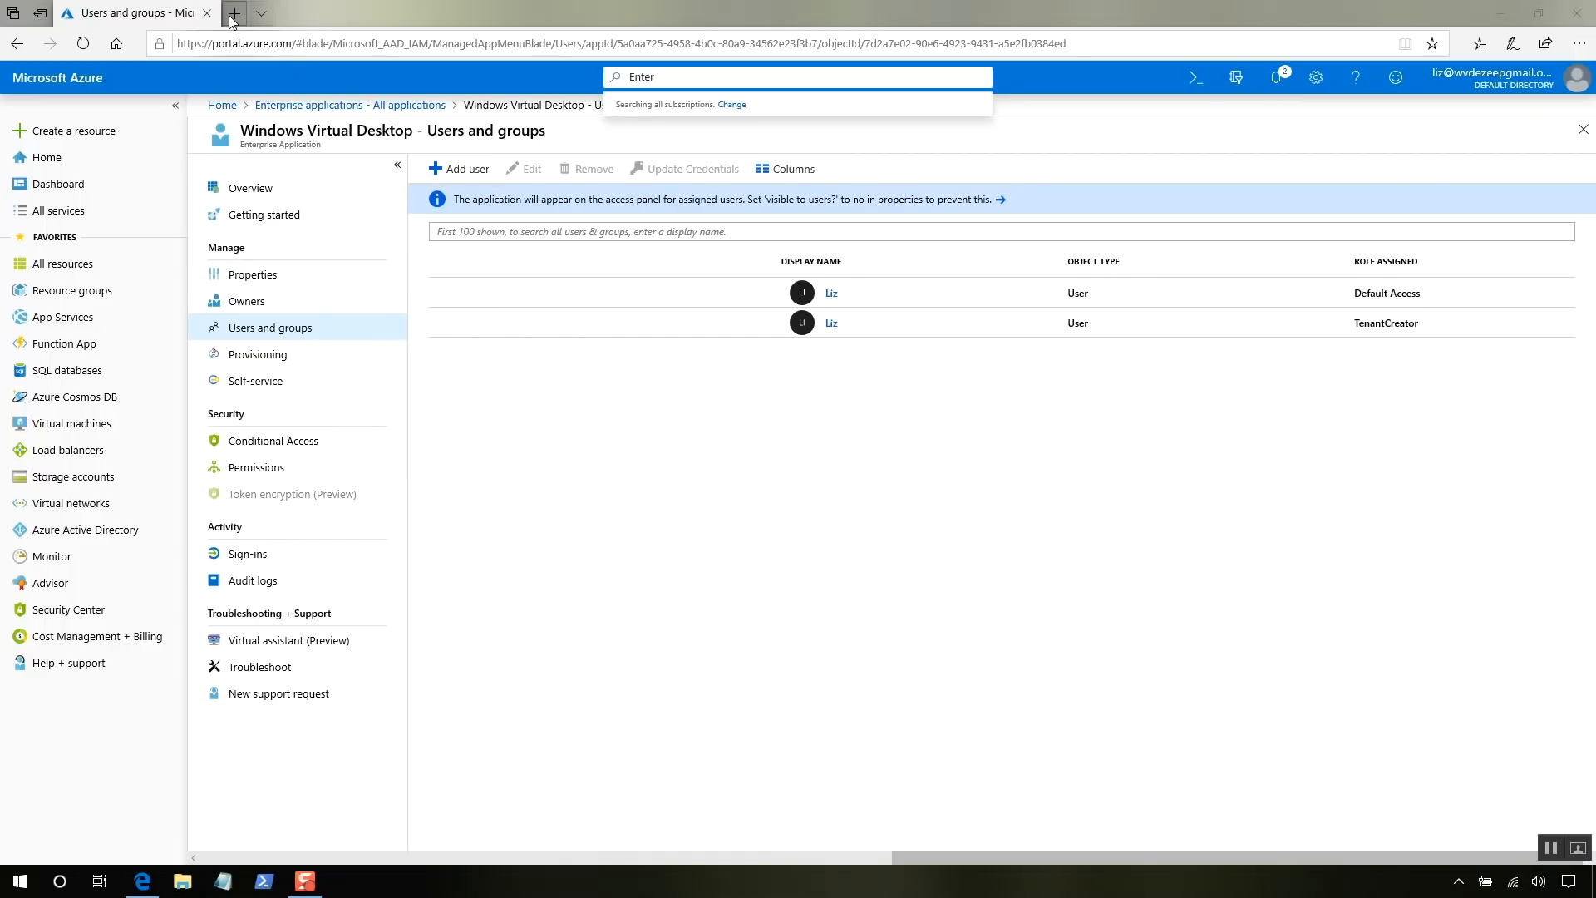
- In a new tab, search Bing for windows virtual desktops and open the Azure product page
click(233, 13)
text(w)
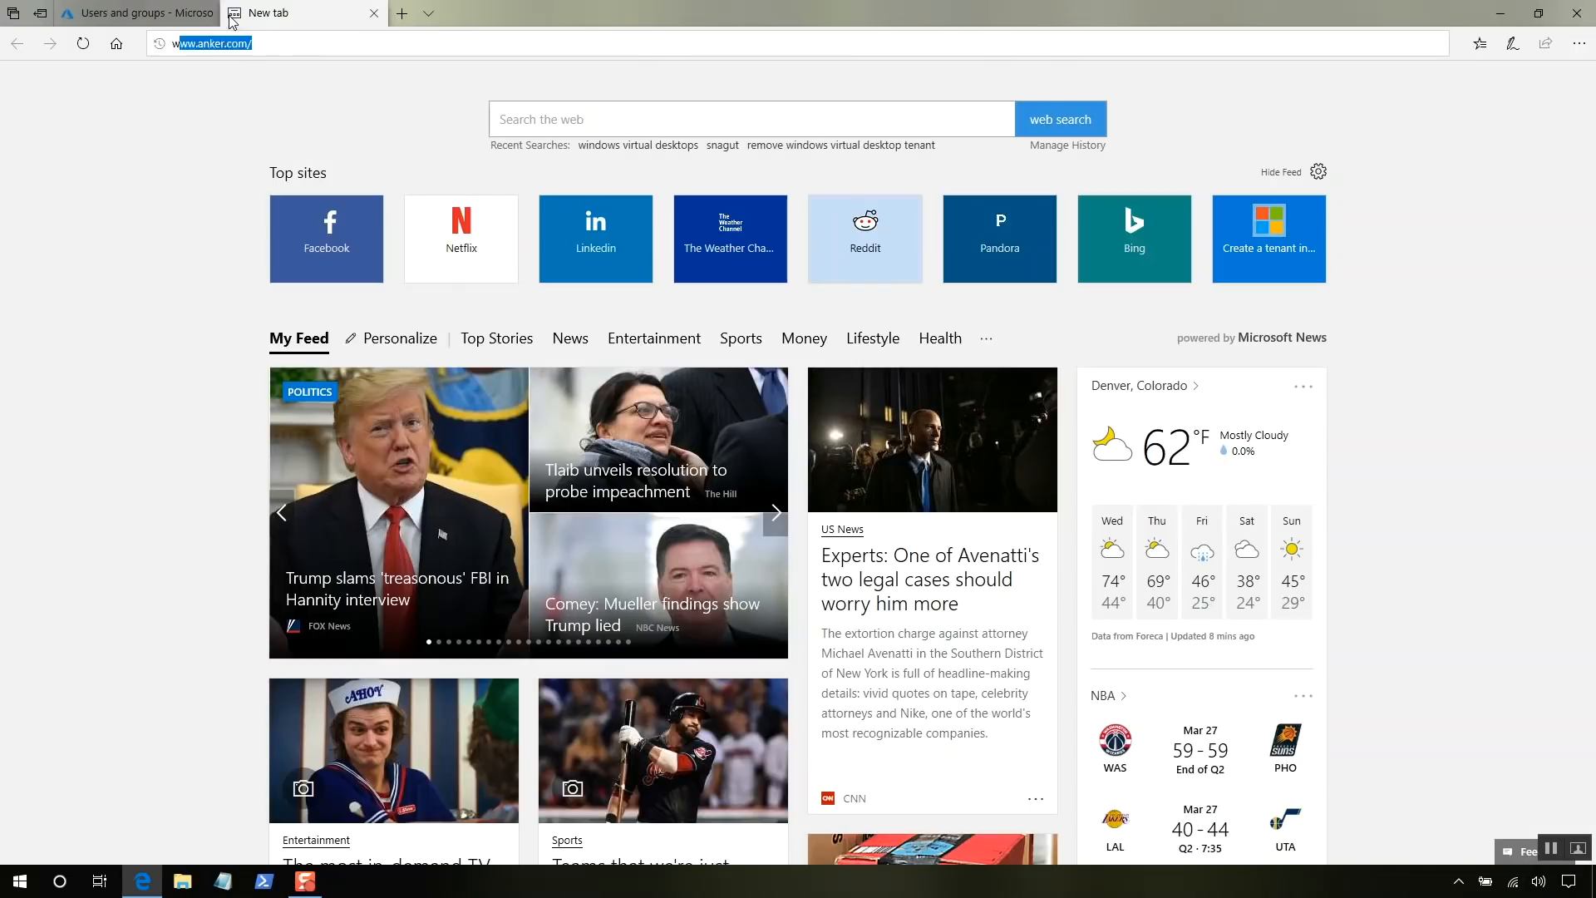
text(indo)
key(Return)
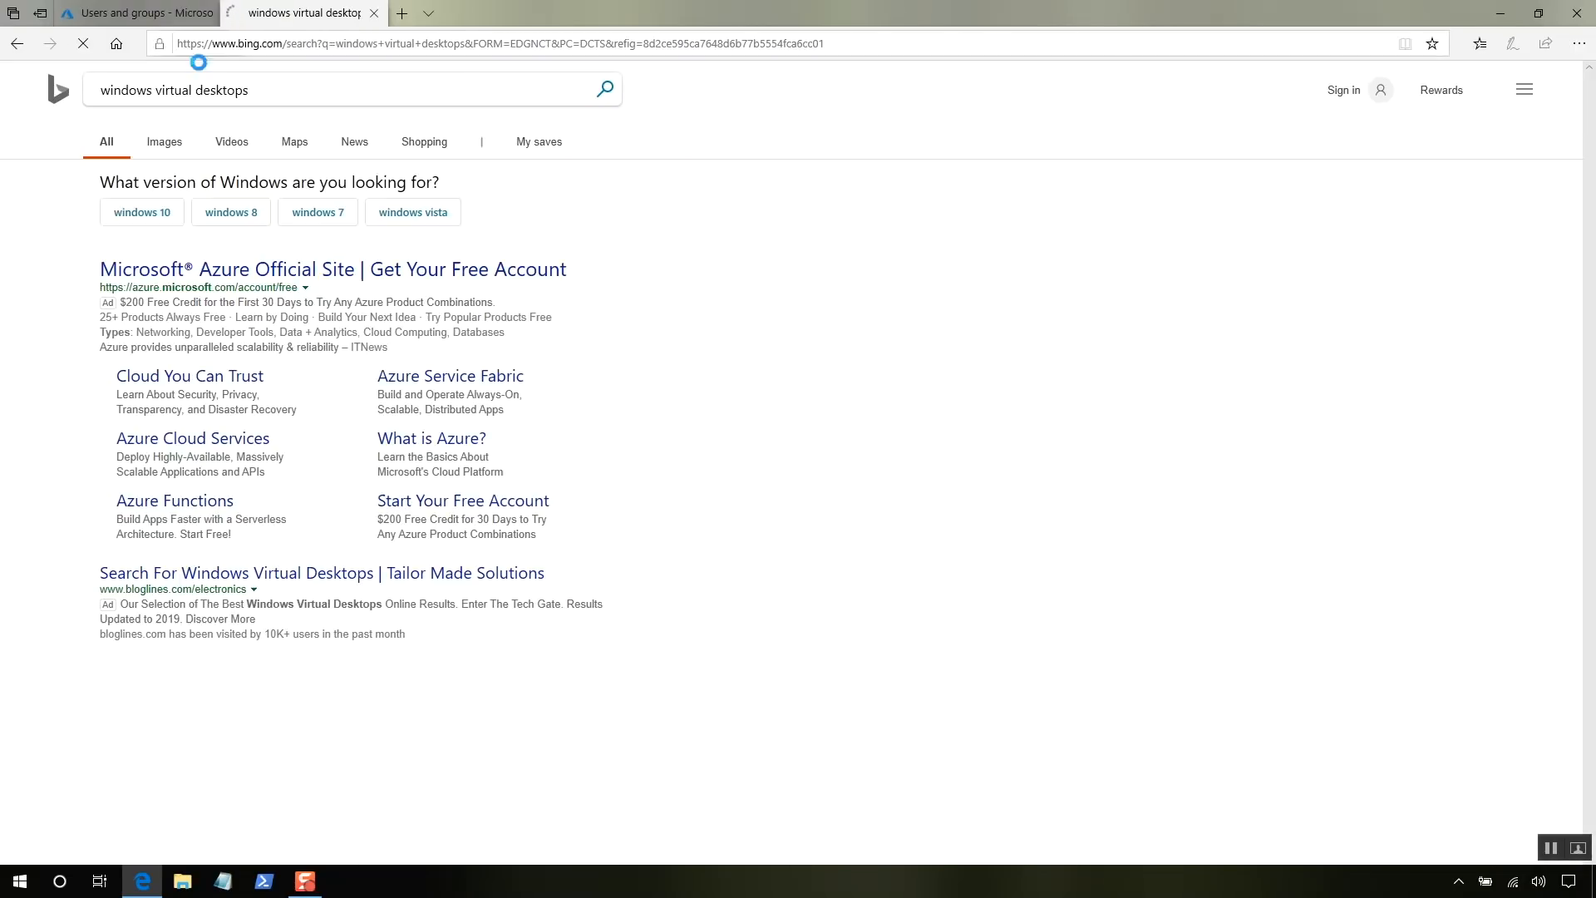
scroll(232, 457, down, 7)
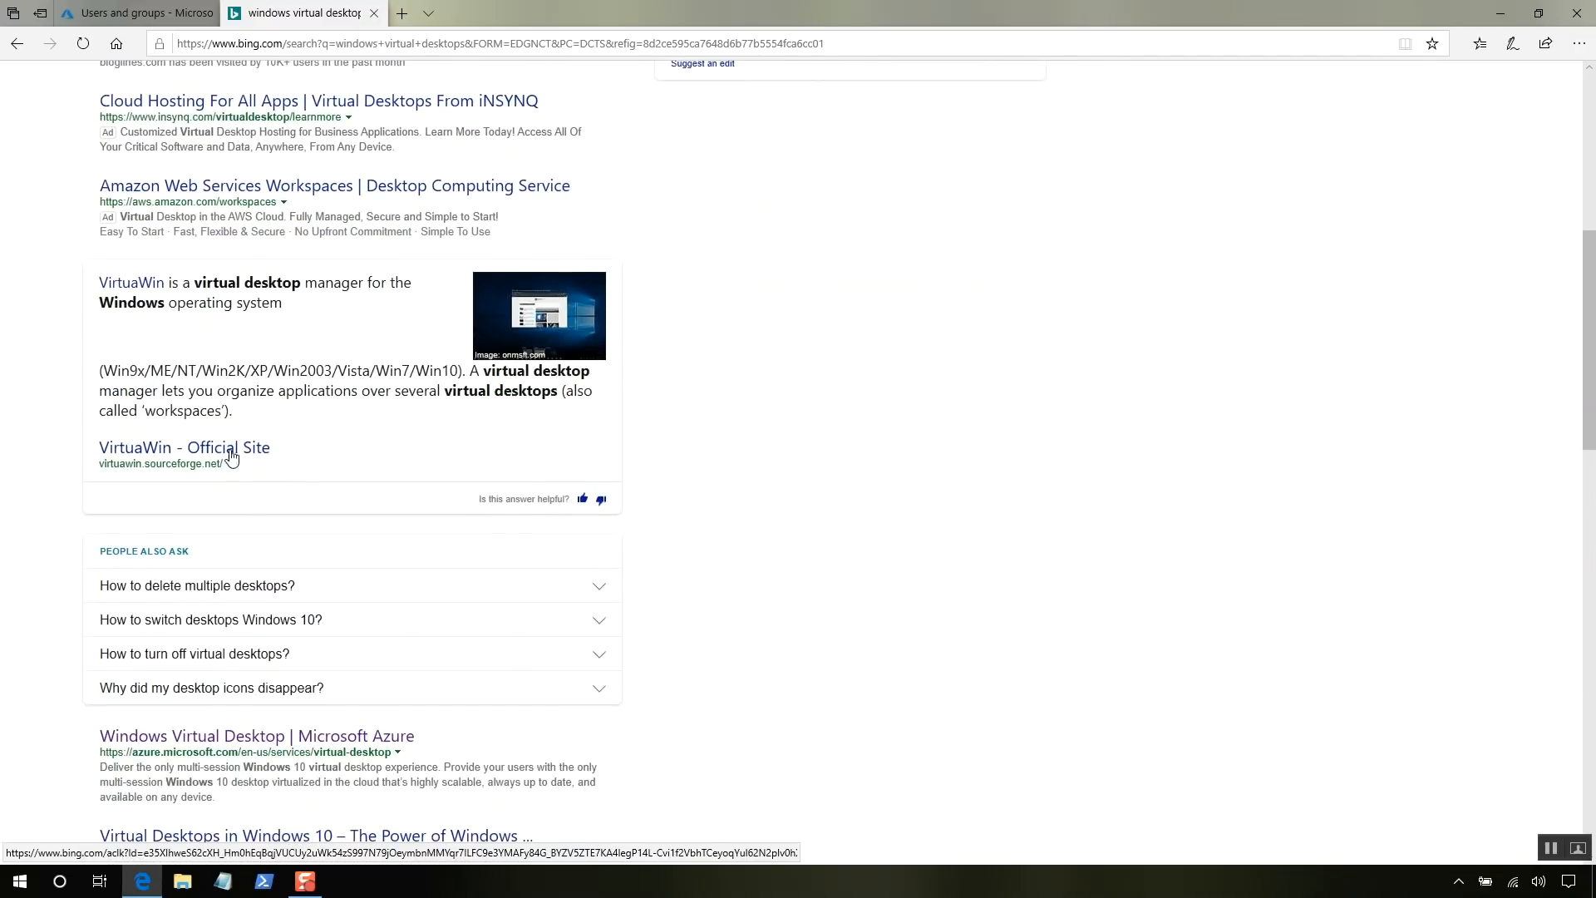
scroll(231, 458, down, 3)
click(229, 535)
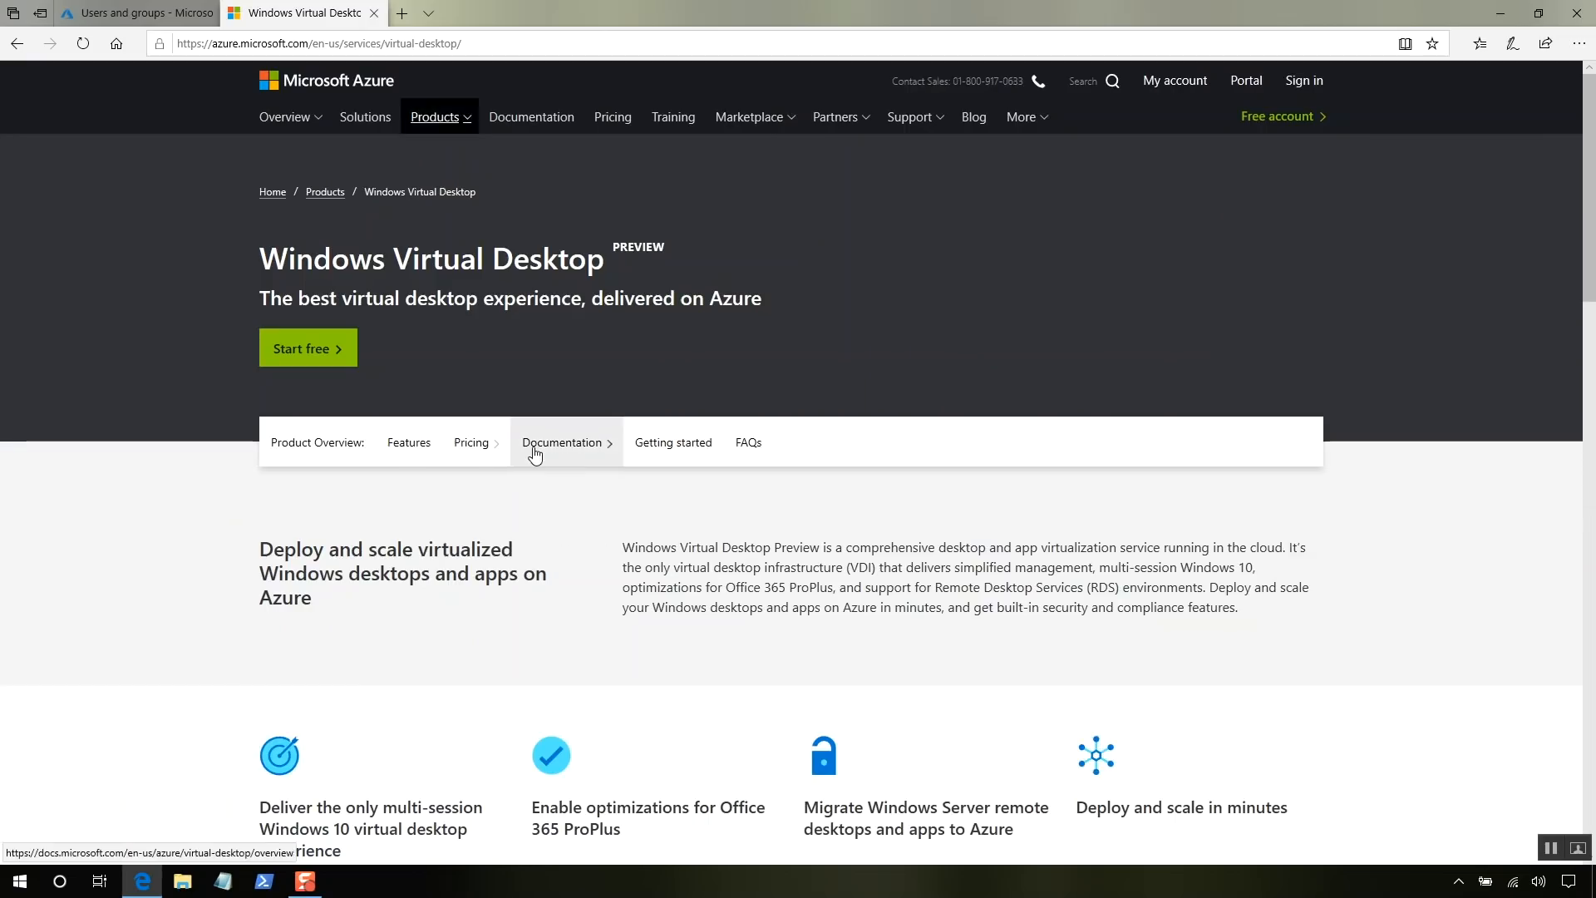
- Go to Documentation's Create a tenant tutorial and open the PowerShell module page
click(535, 455)
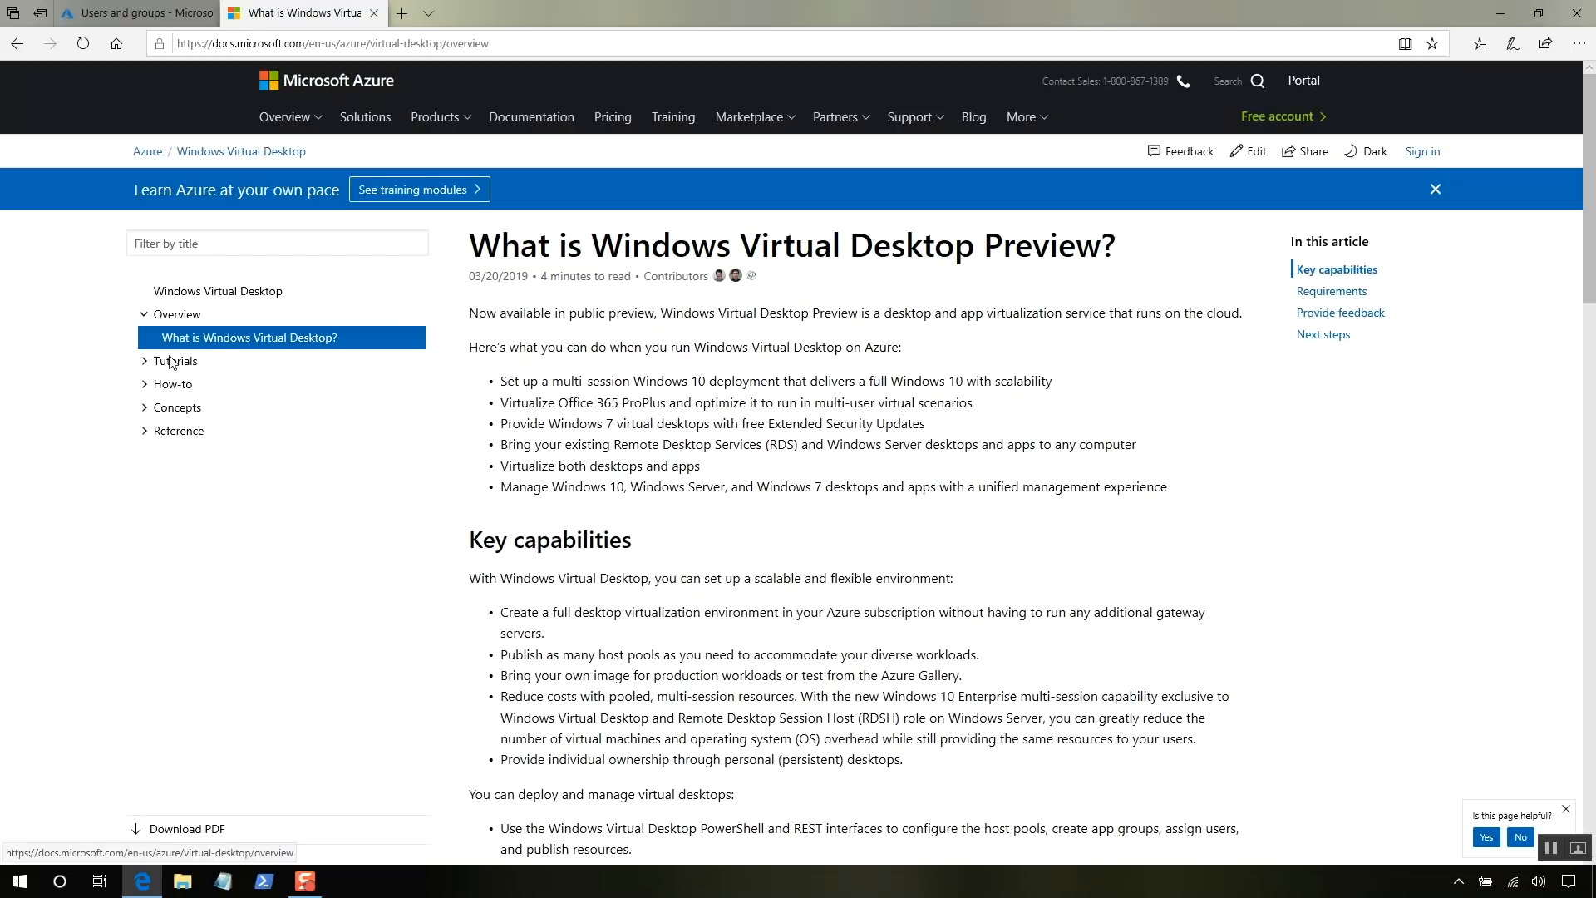
click(172, 363)
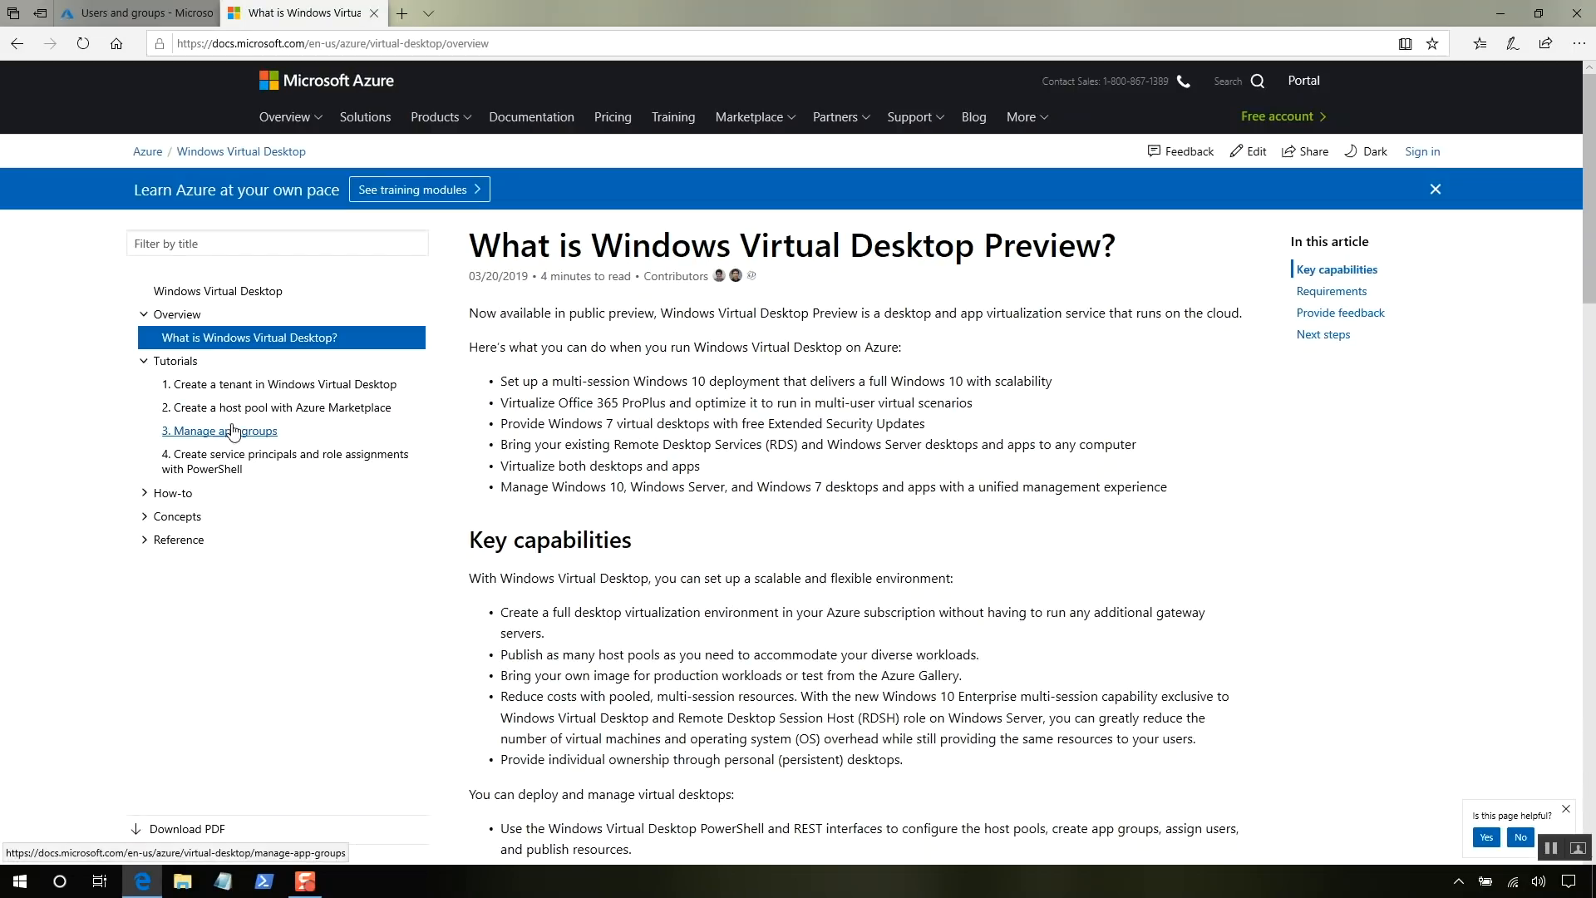
click(252, 386)
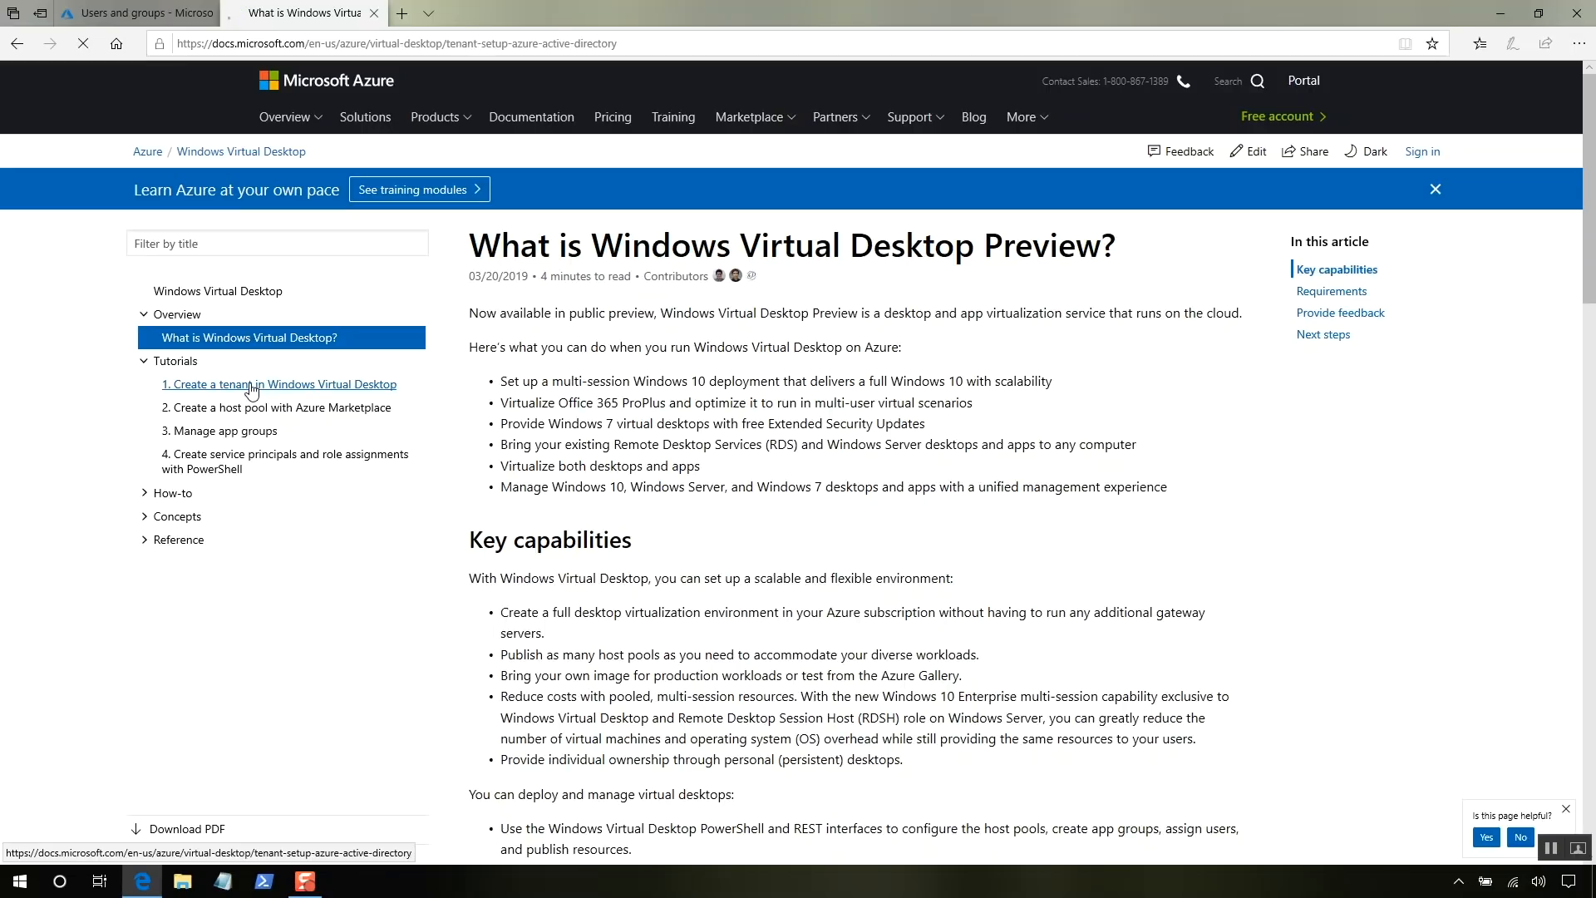
scroll(732, 557, down, 5)
scroll(731, 557, down, 12)
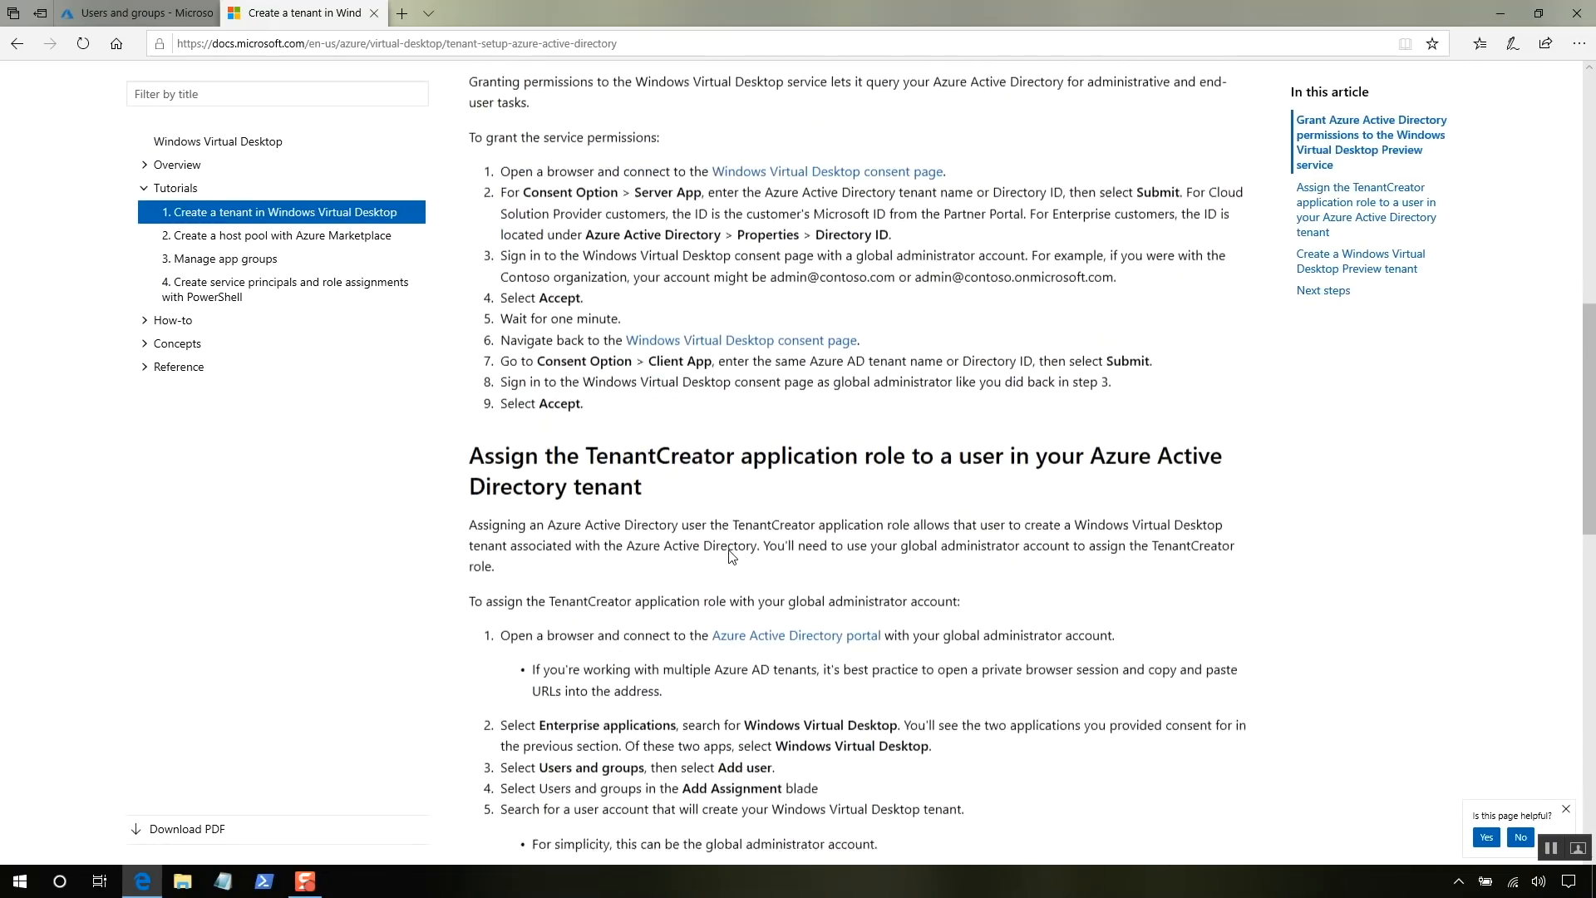
scroll(731, 557, down, 2)
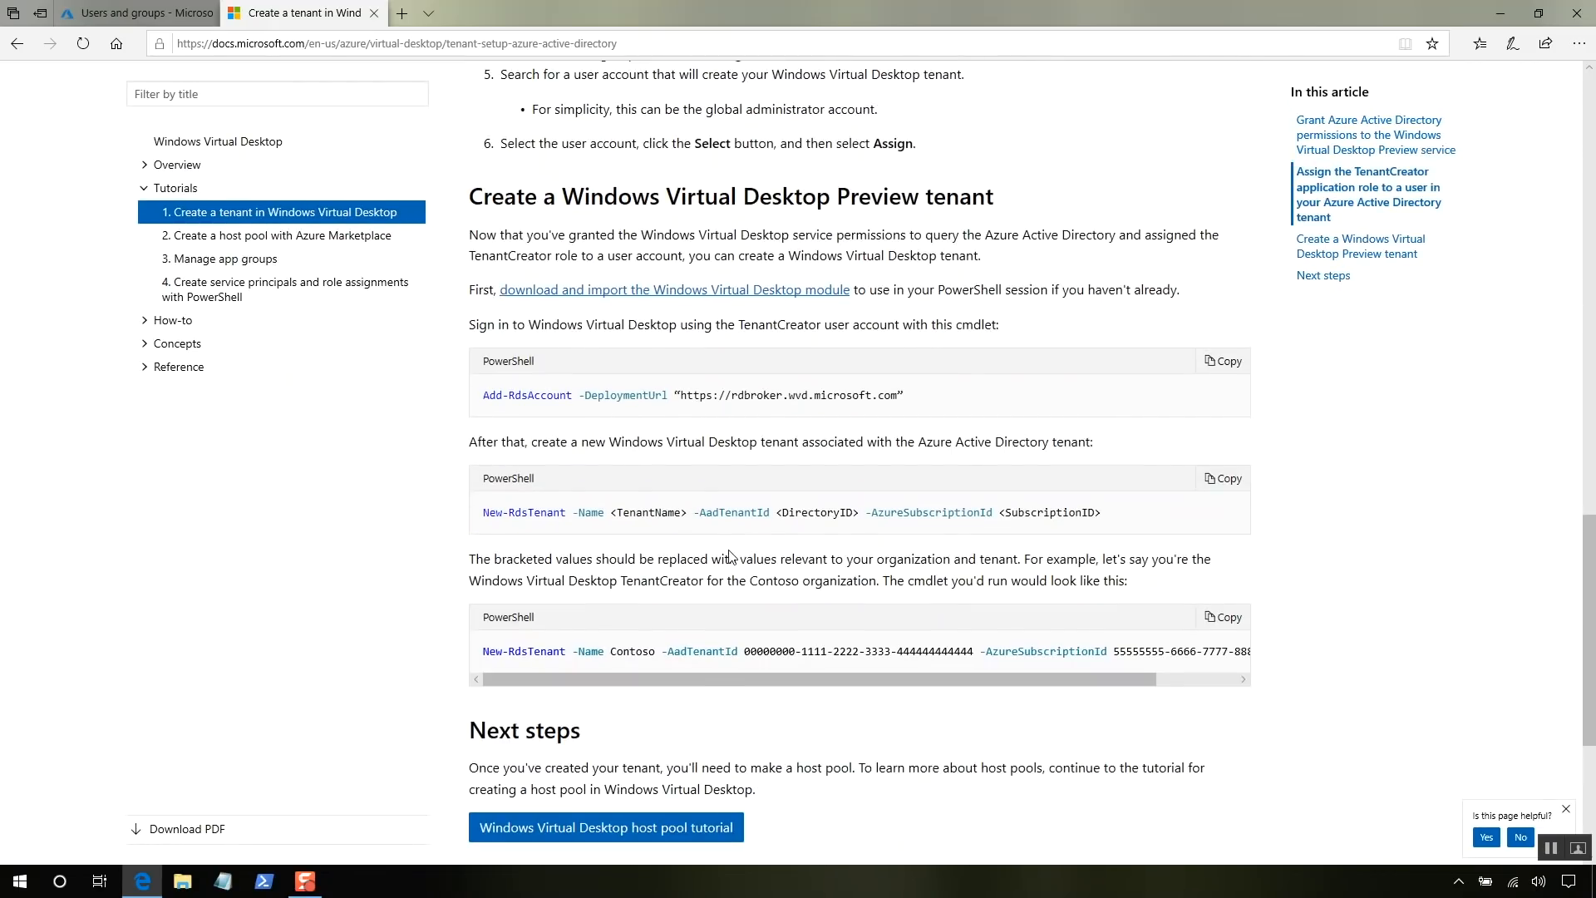
scroll(732, 557, up, 2)
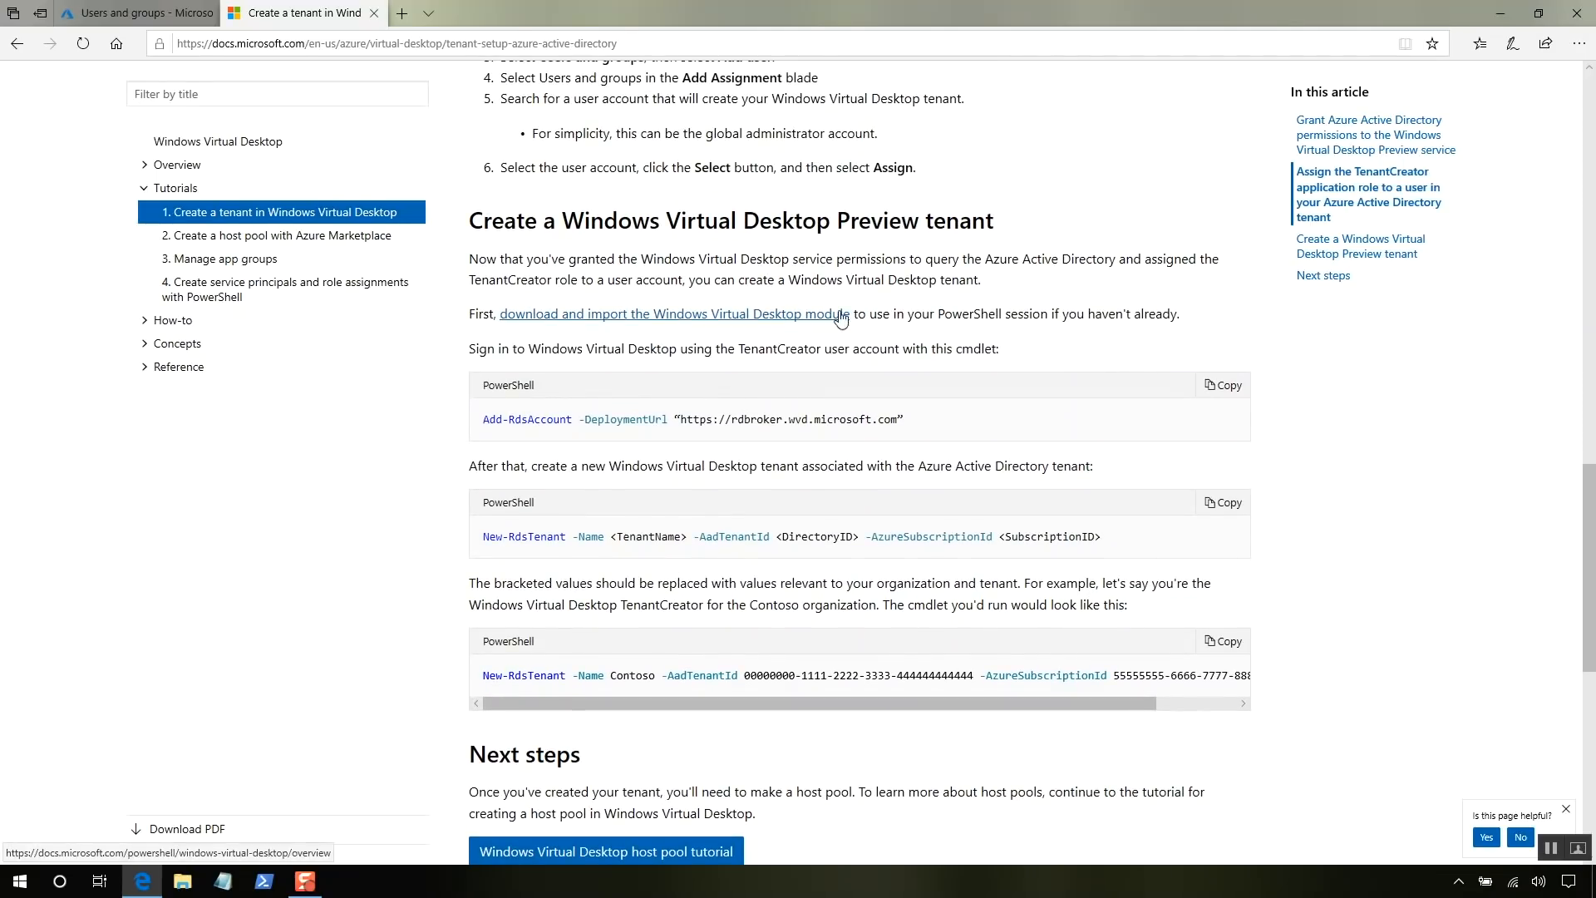
click(728, 315)
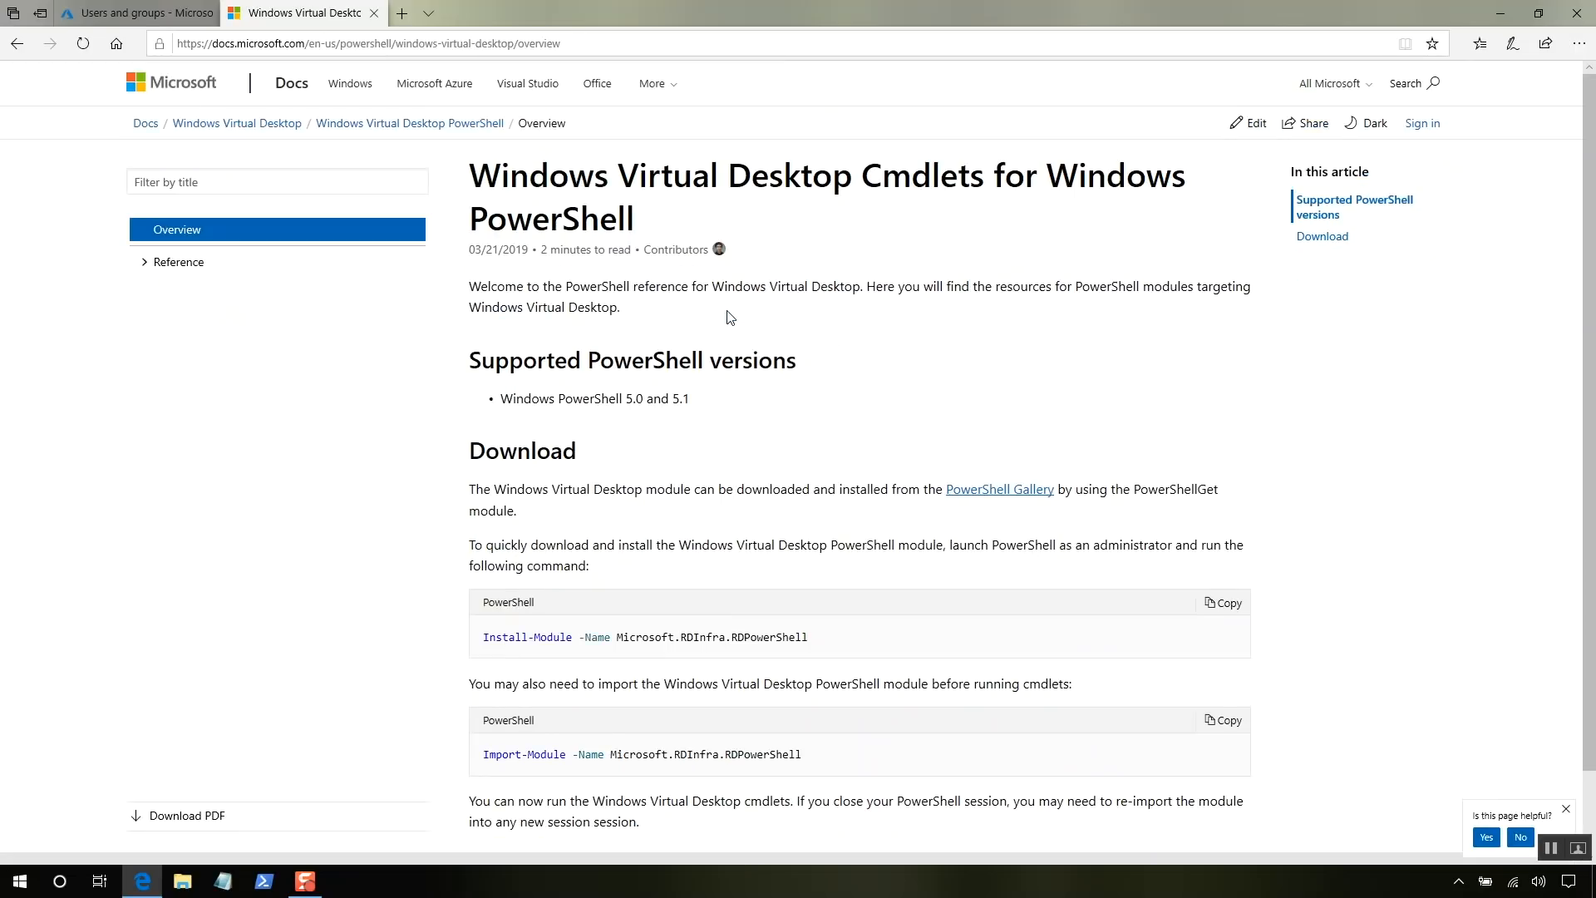
- Launch PowerShell as Administrator and paste the Install-Module Microsoft.RDInfra.RDPowerShell command
scroll(728, 317, down, 1)
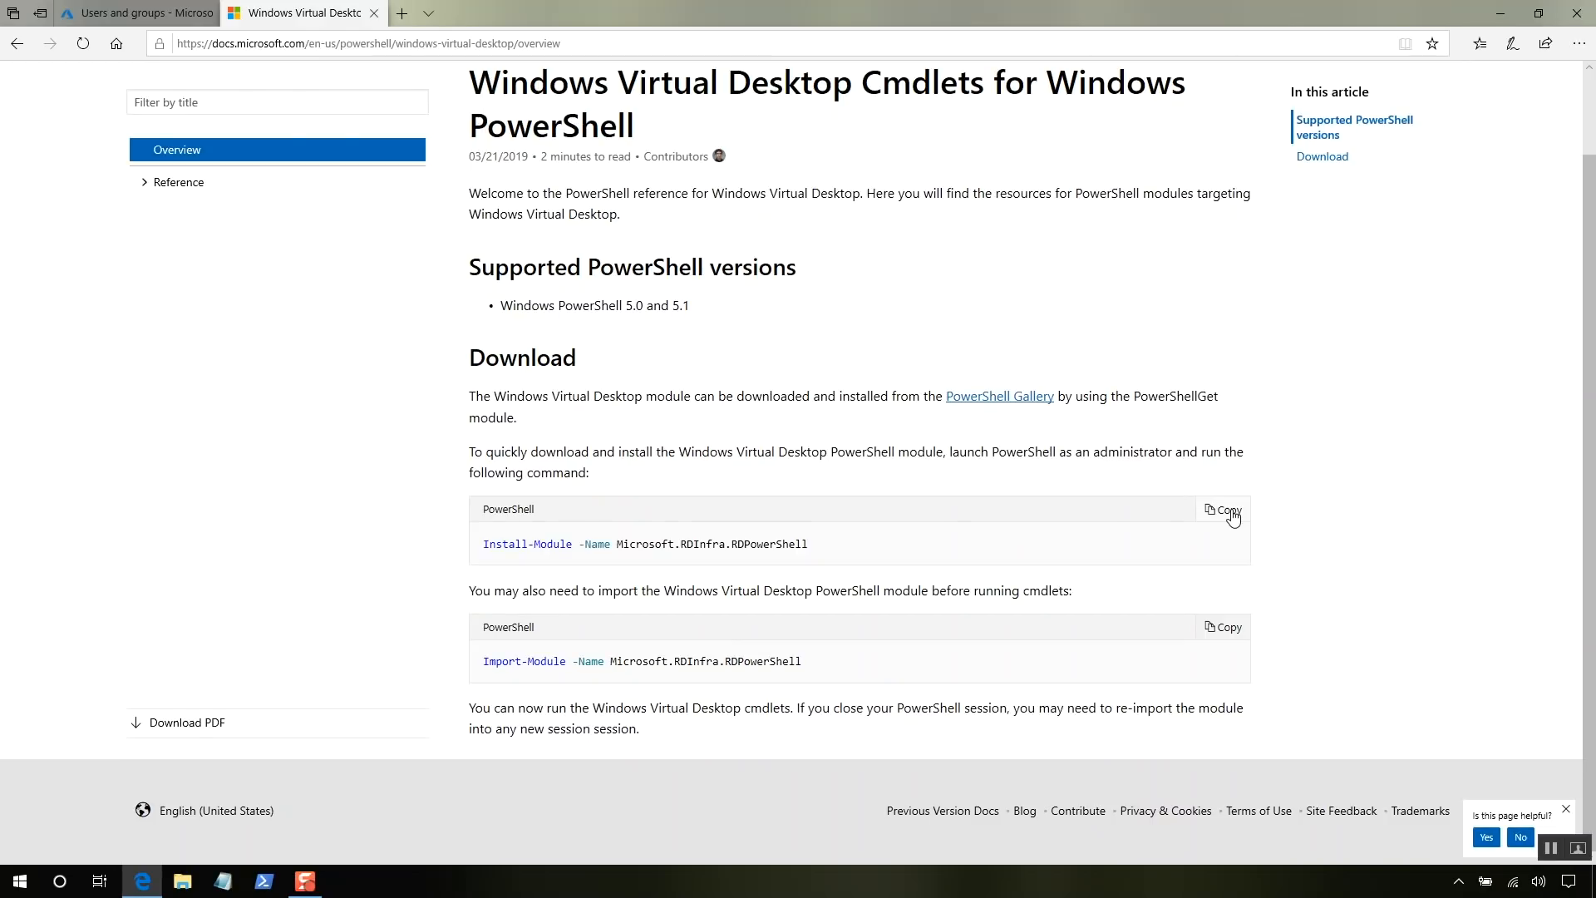
right_click(272, 882)
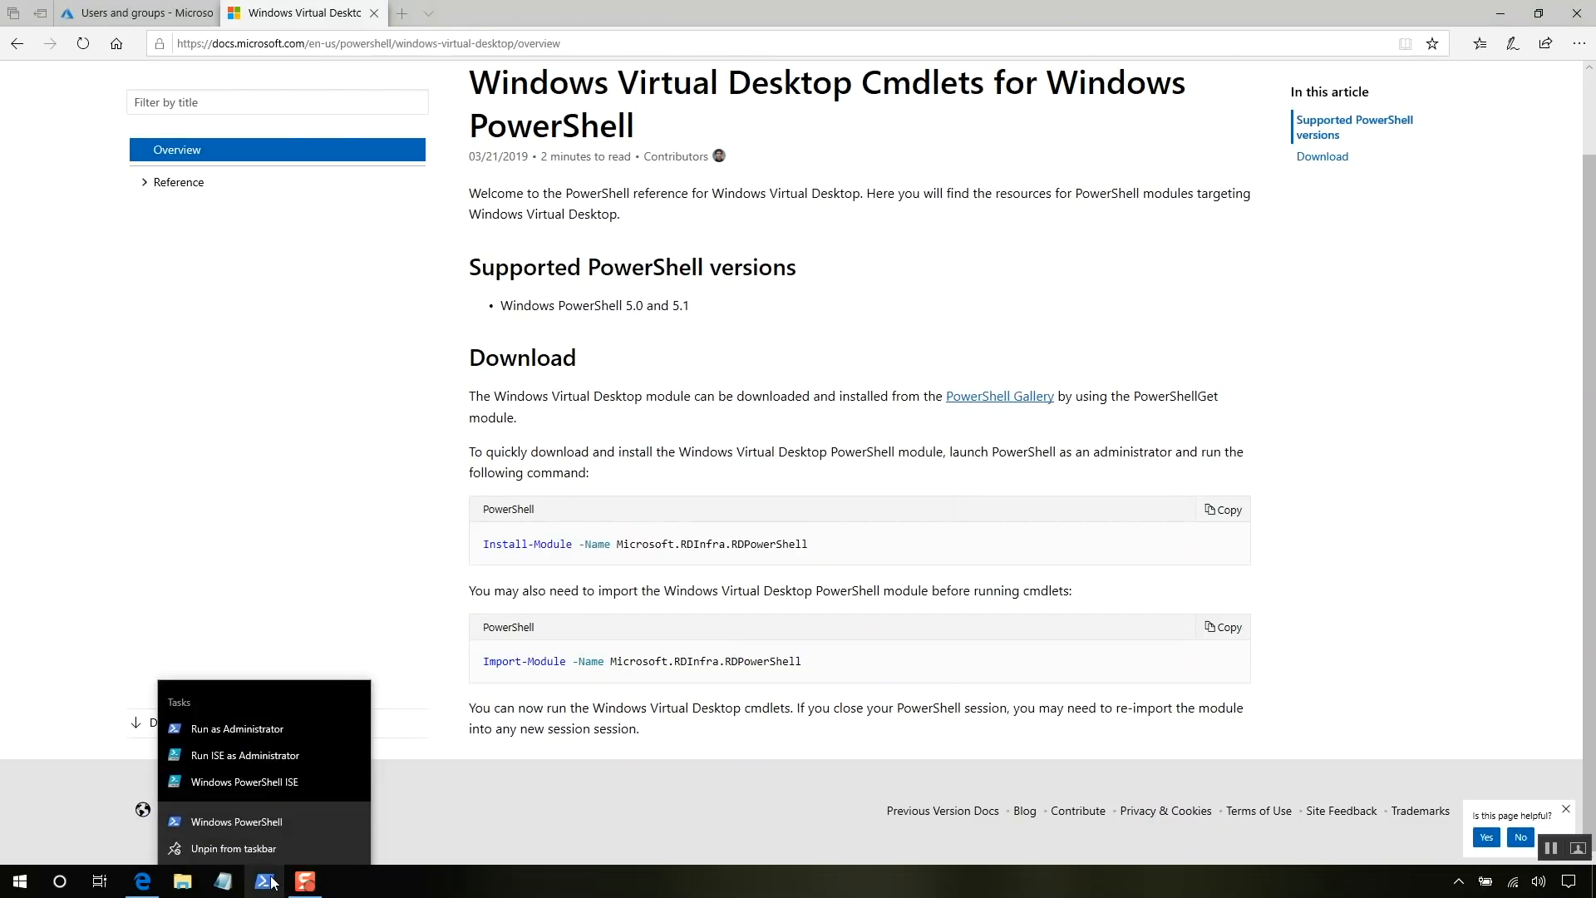
click(271, 724)
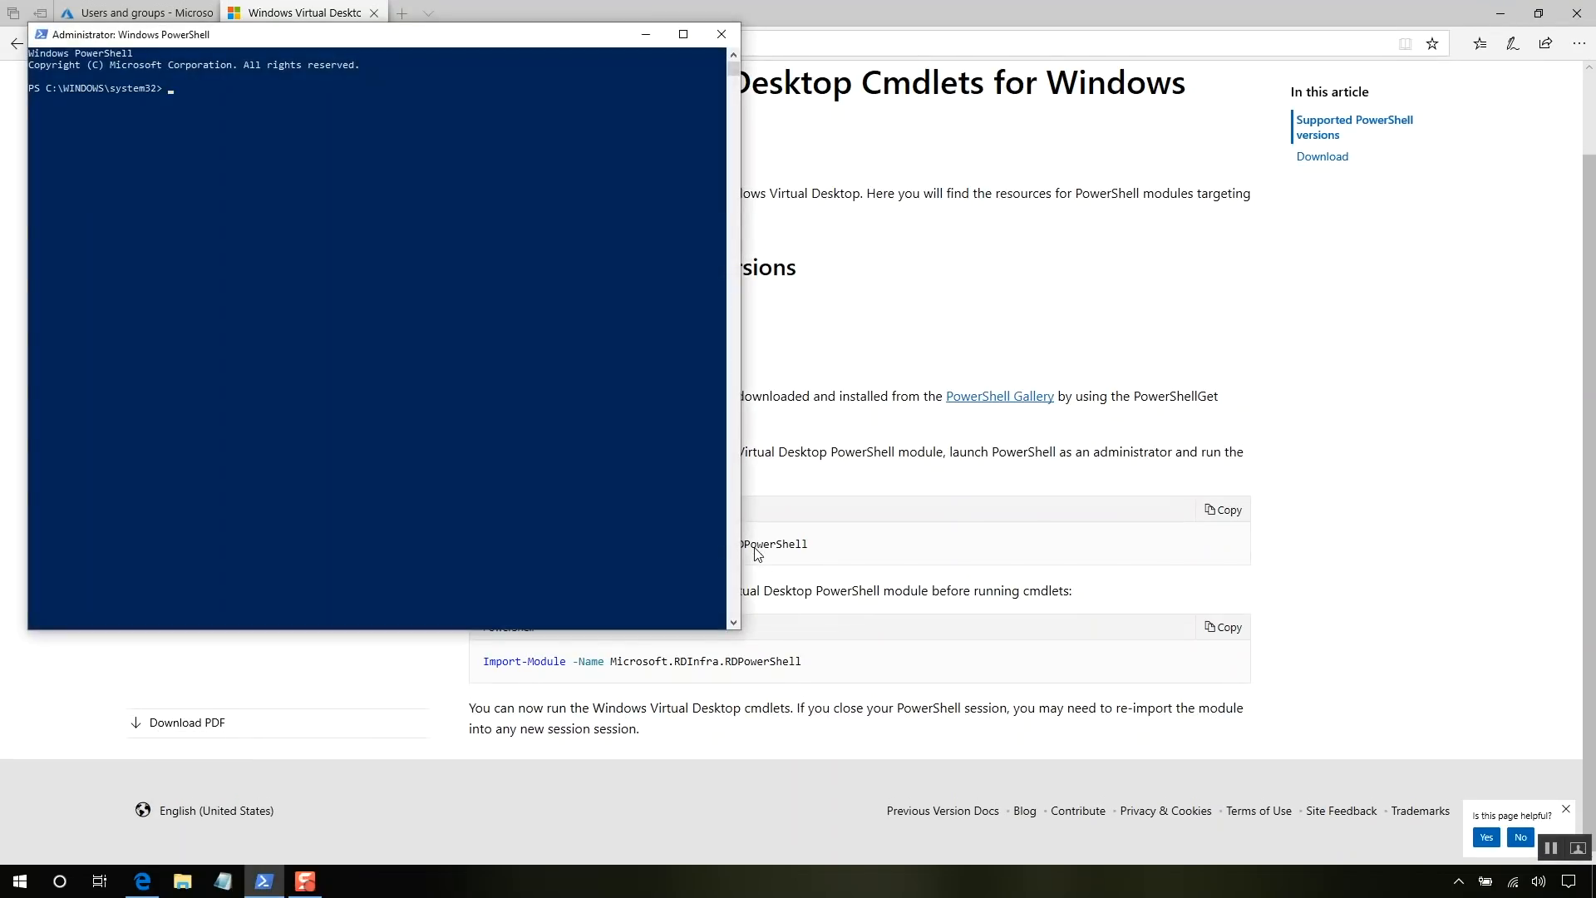
text(Install-Module -Name Microsoft.RDInfra.RDPowerShell)
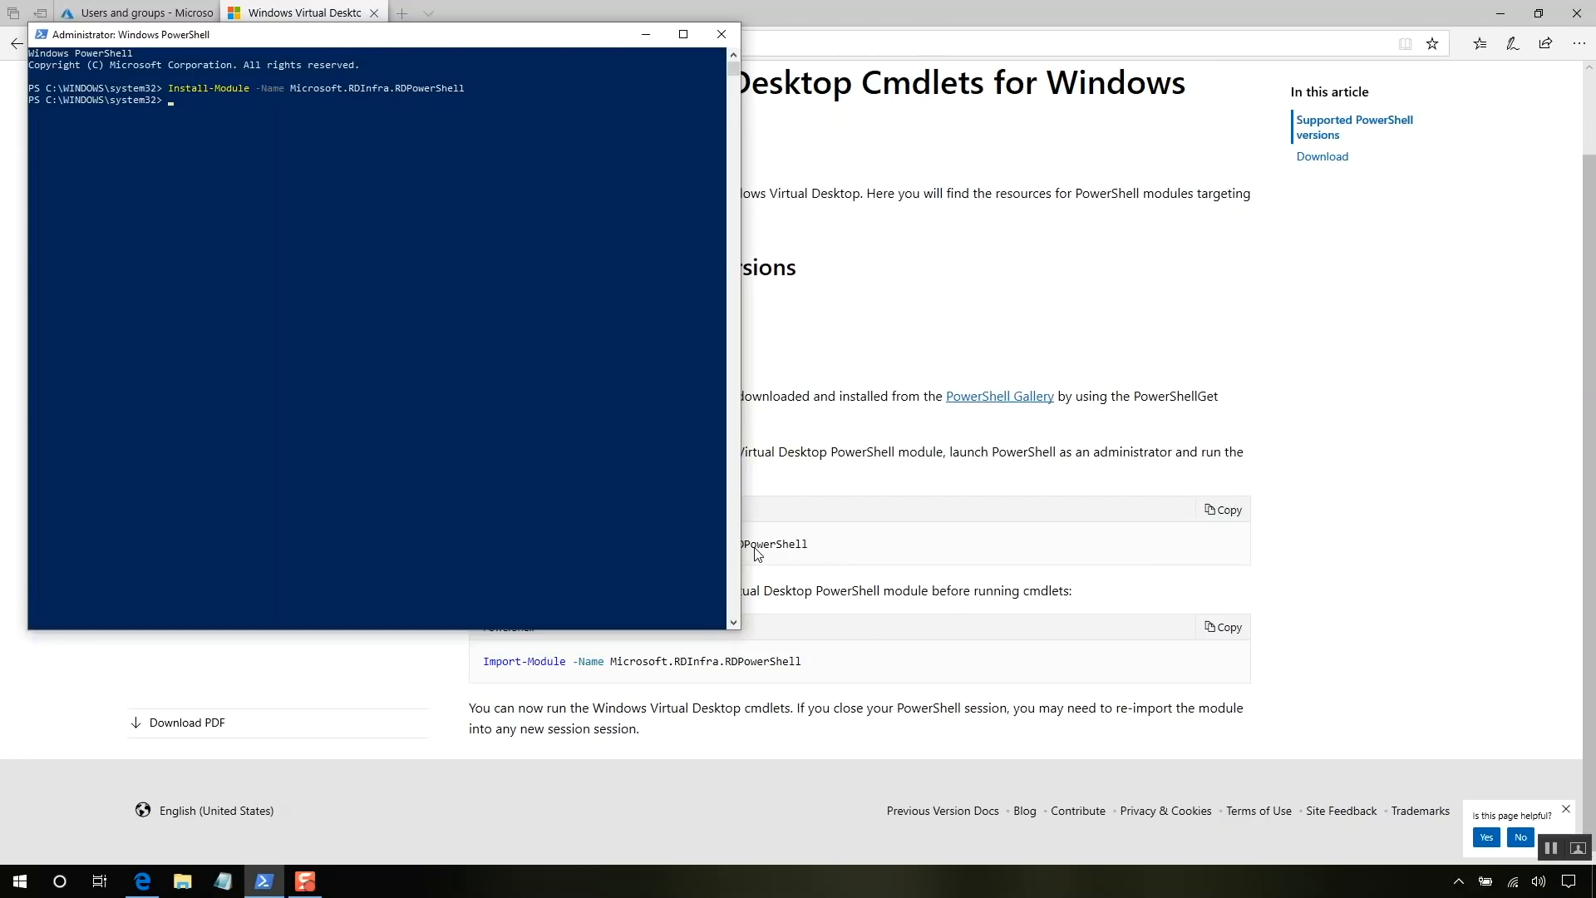
- Paste the Import-Module command into PowerShell, then return to the Create a tenant tutorial
click(1272, 653)
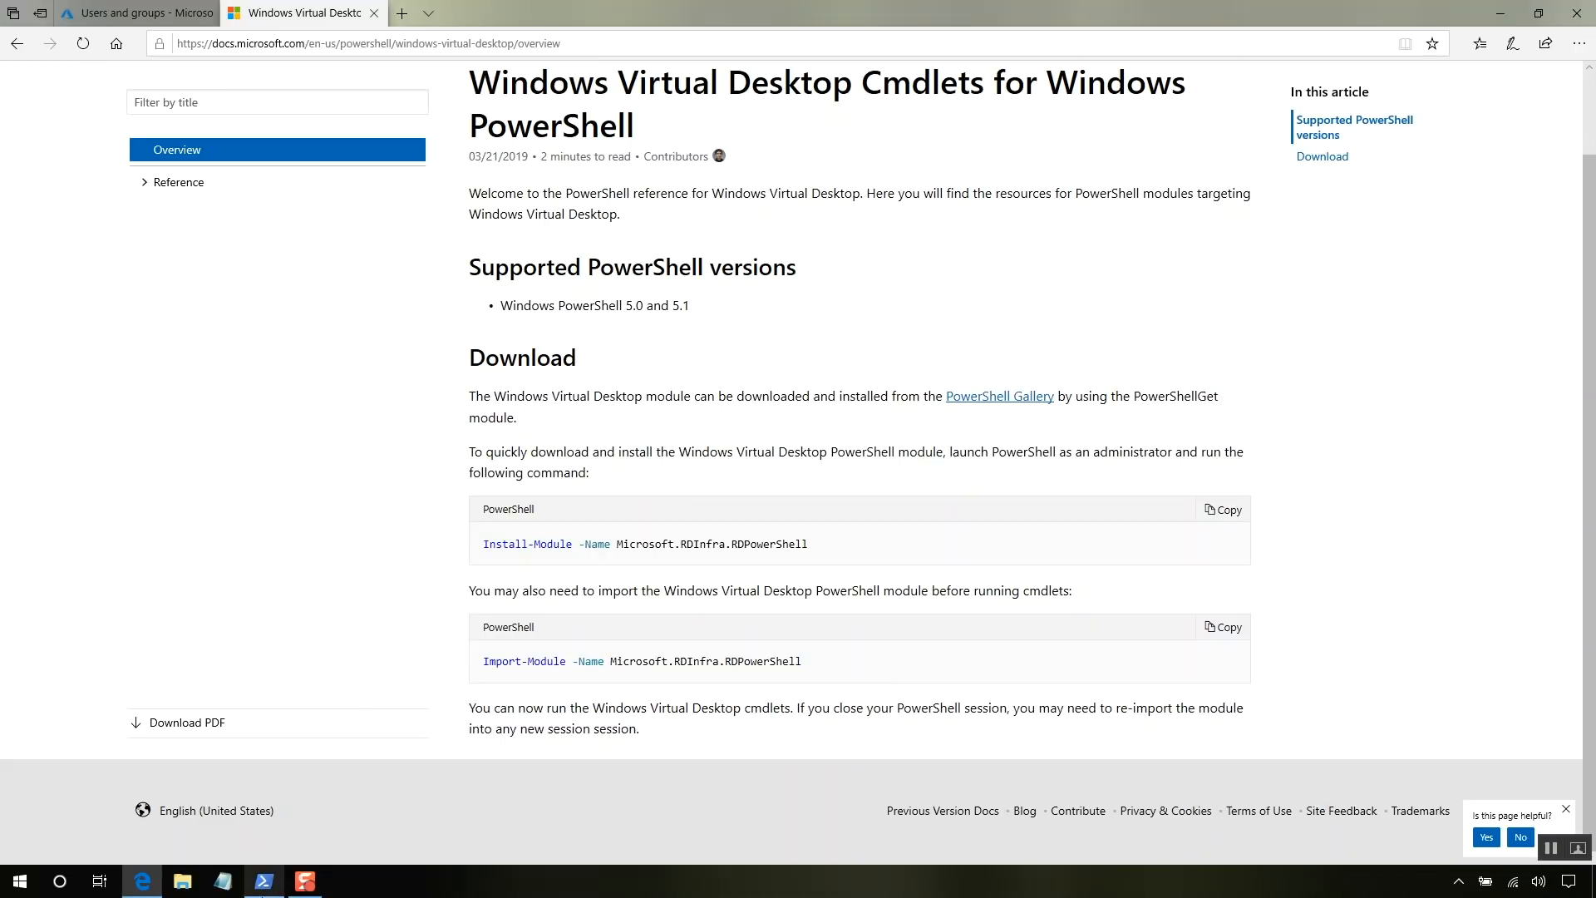
click(265, 881)
right_click(270, 468)
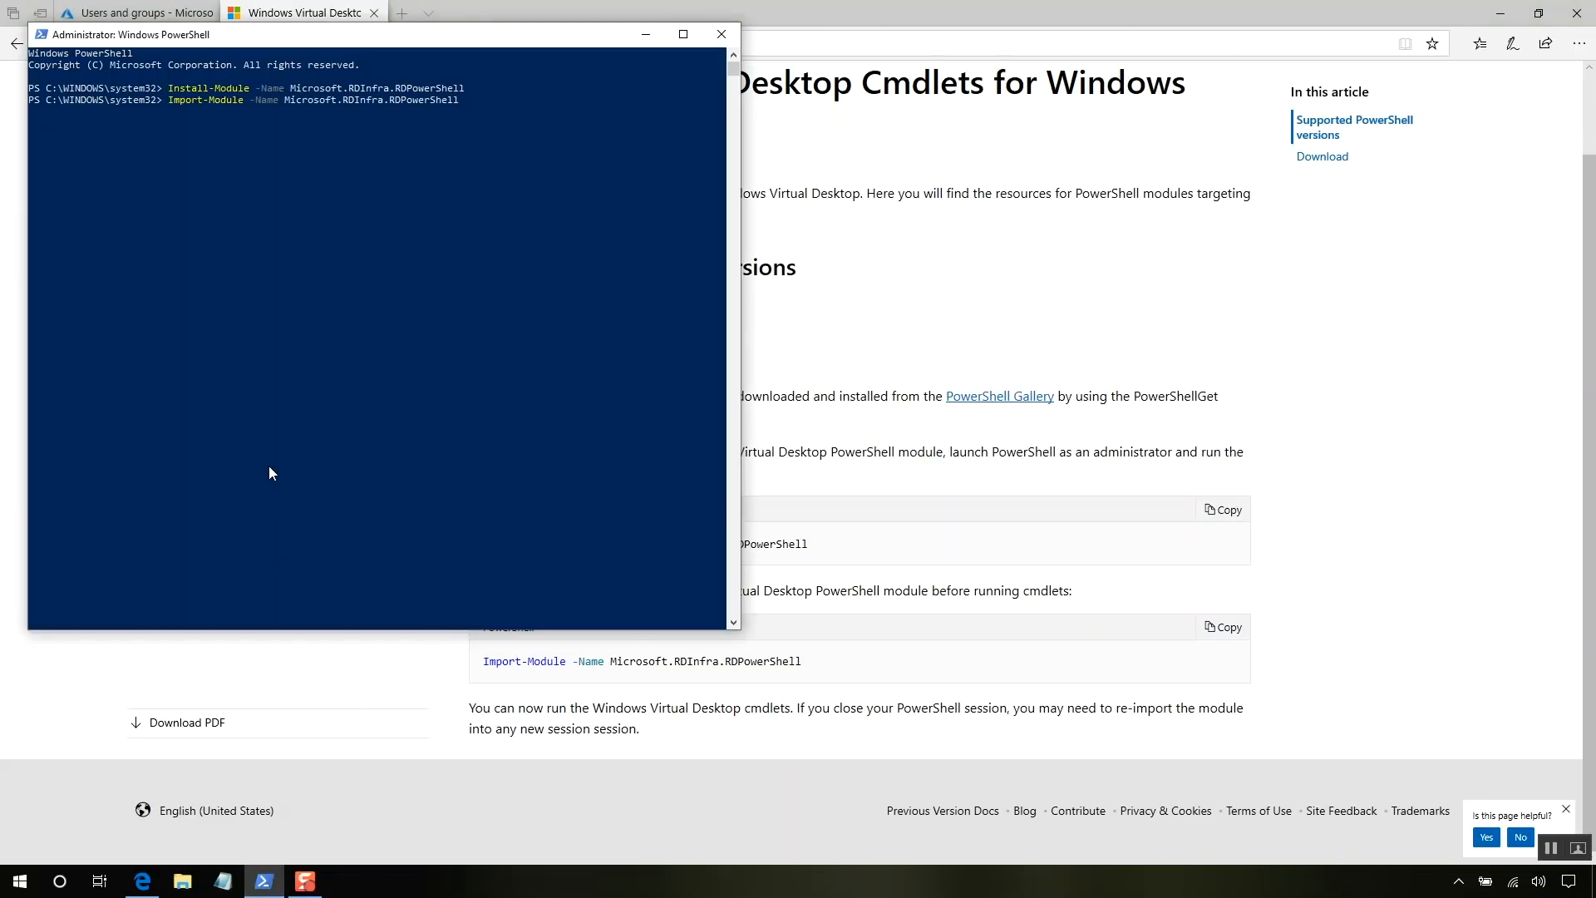
click(880, 276)
click(19, 45)
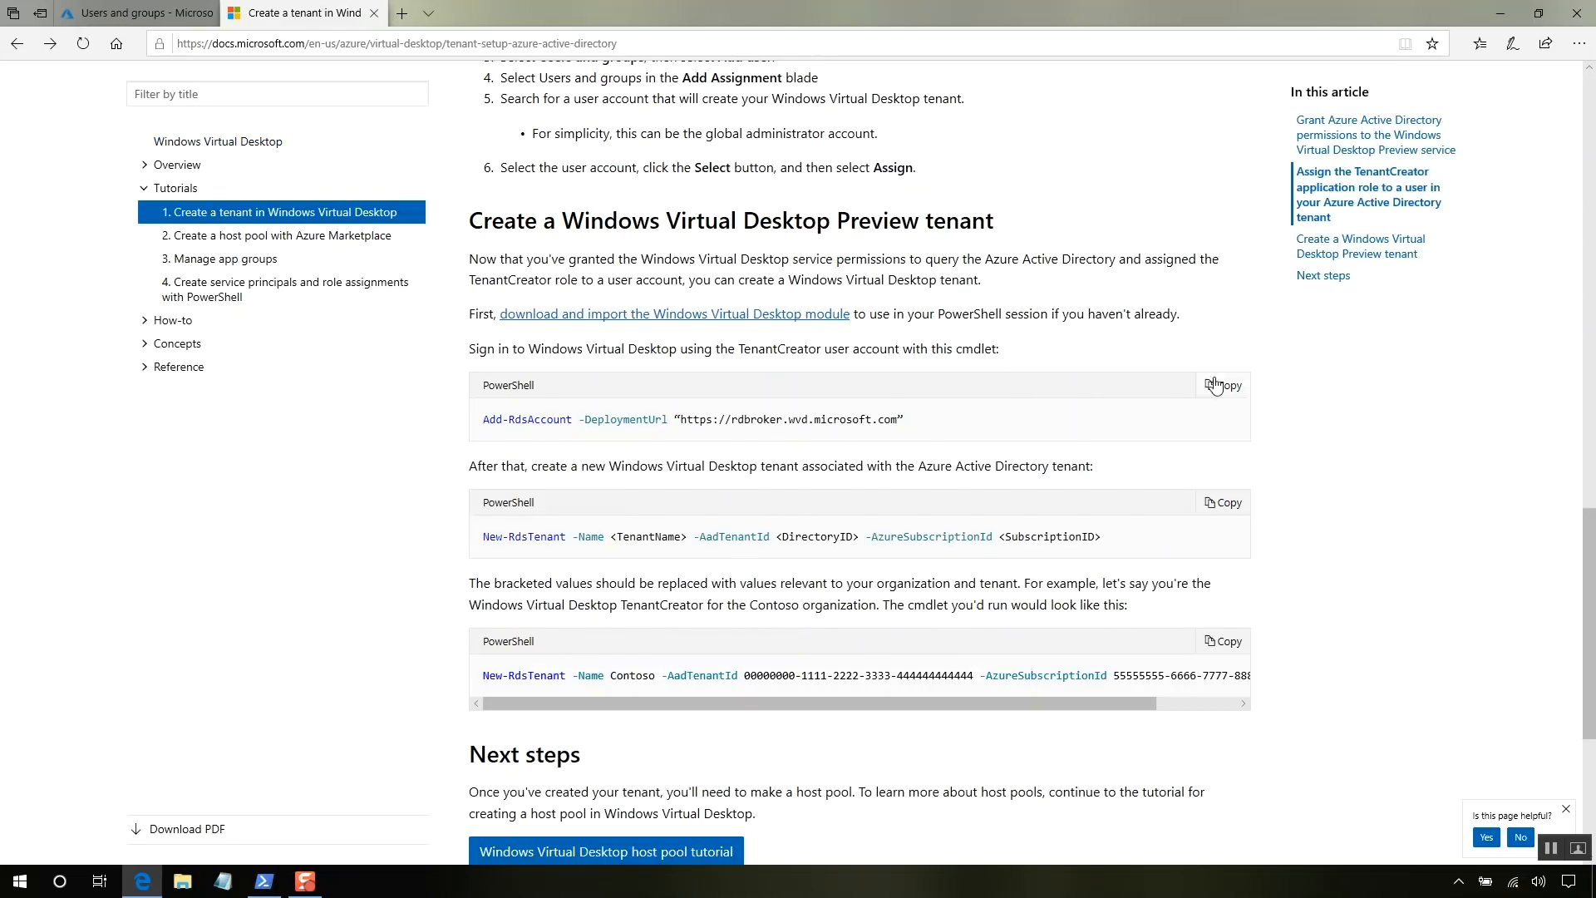
click(265, 881)
key(ctrl+v)
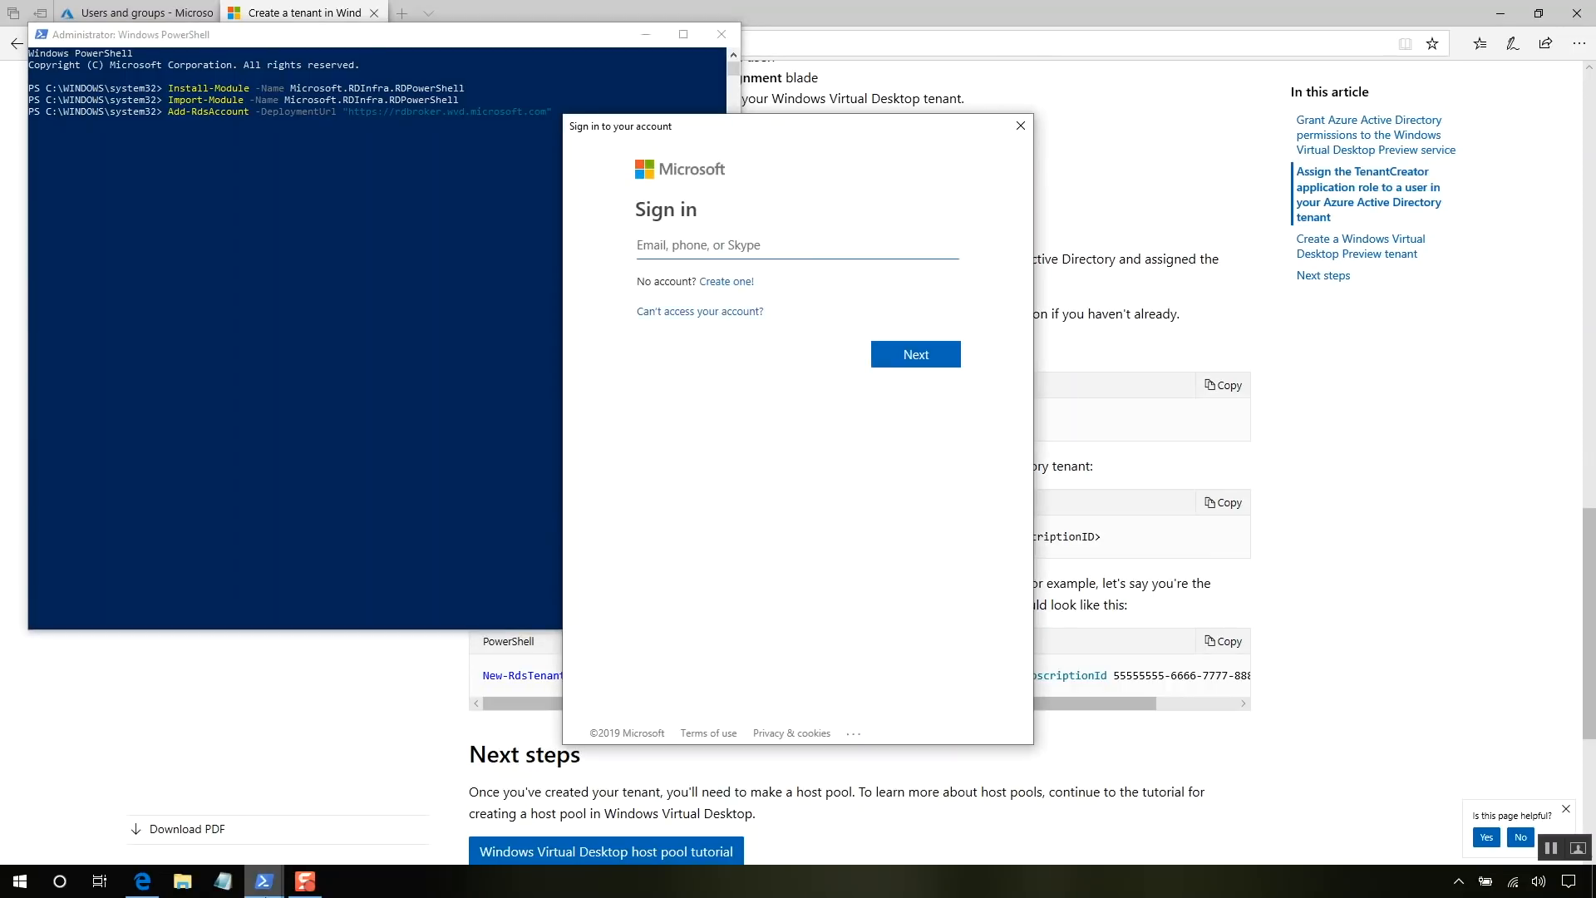
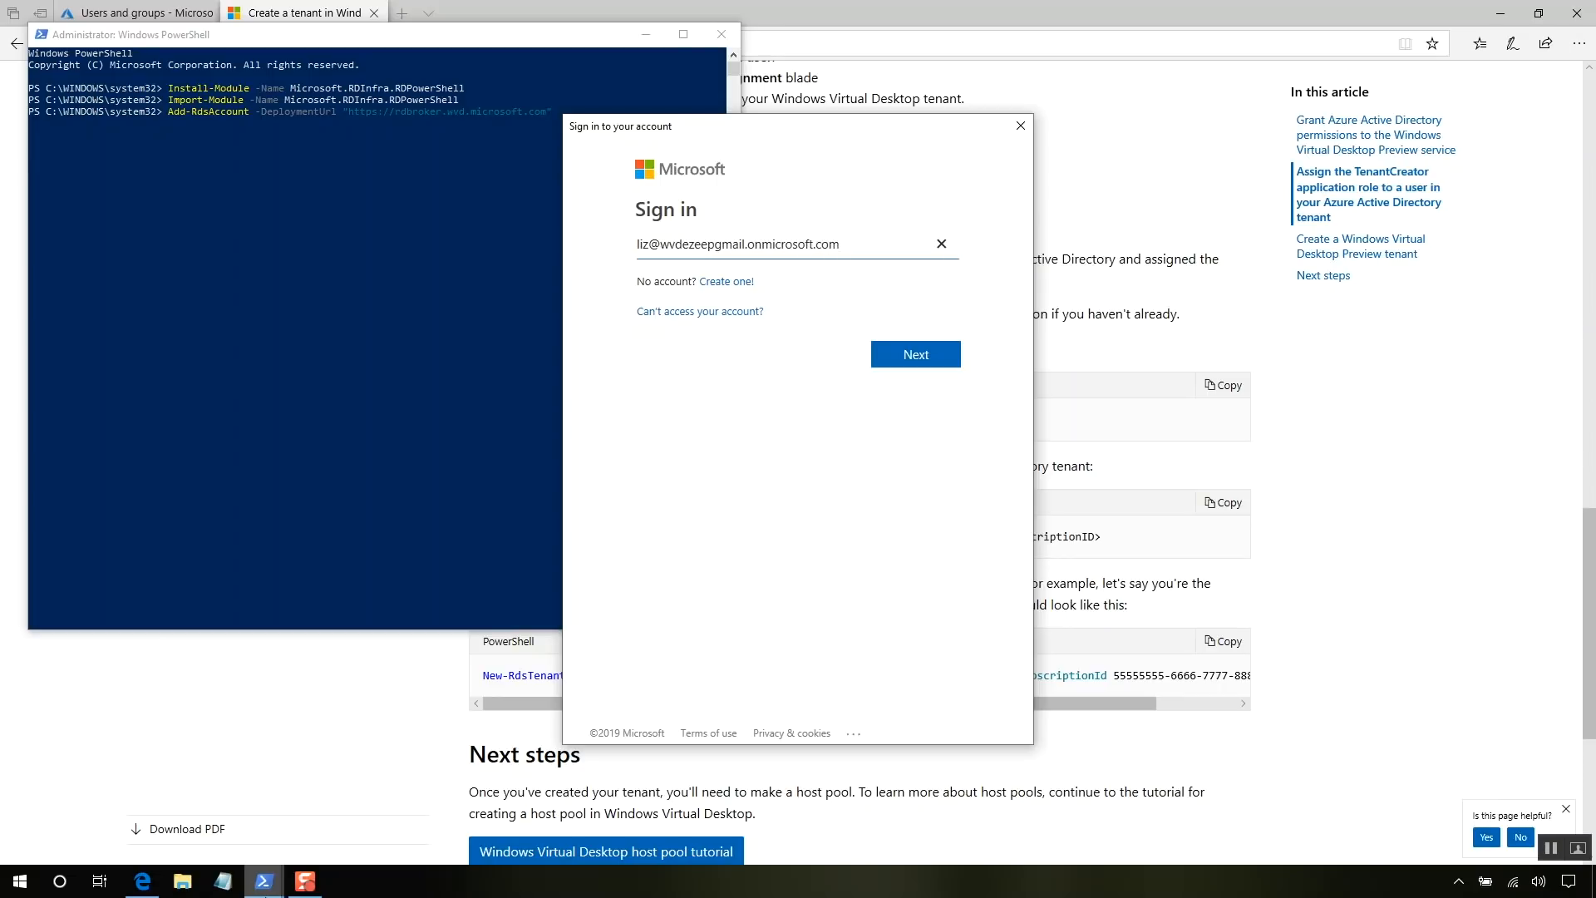
key(Return)
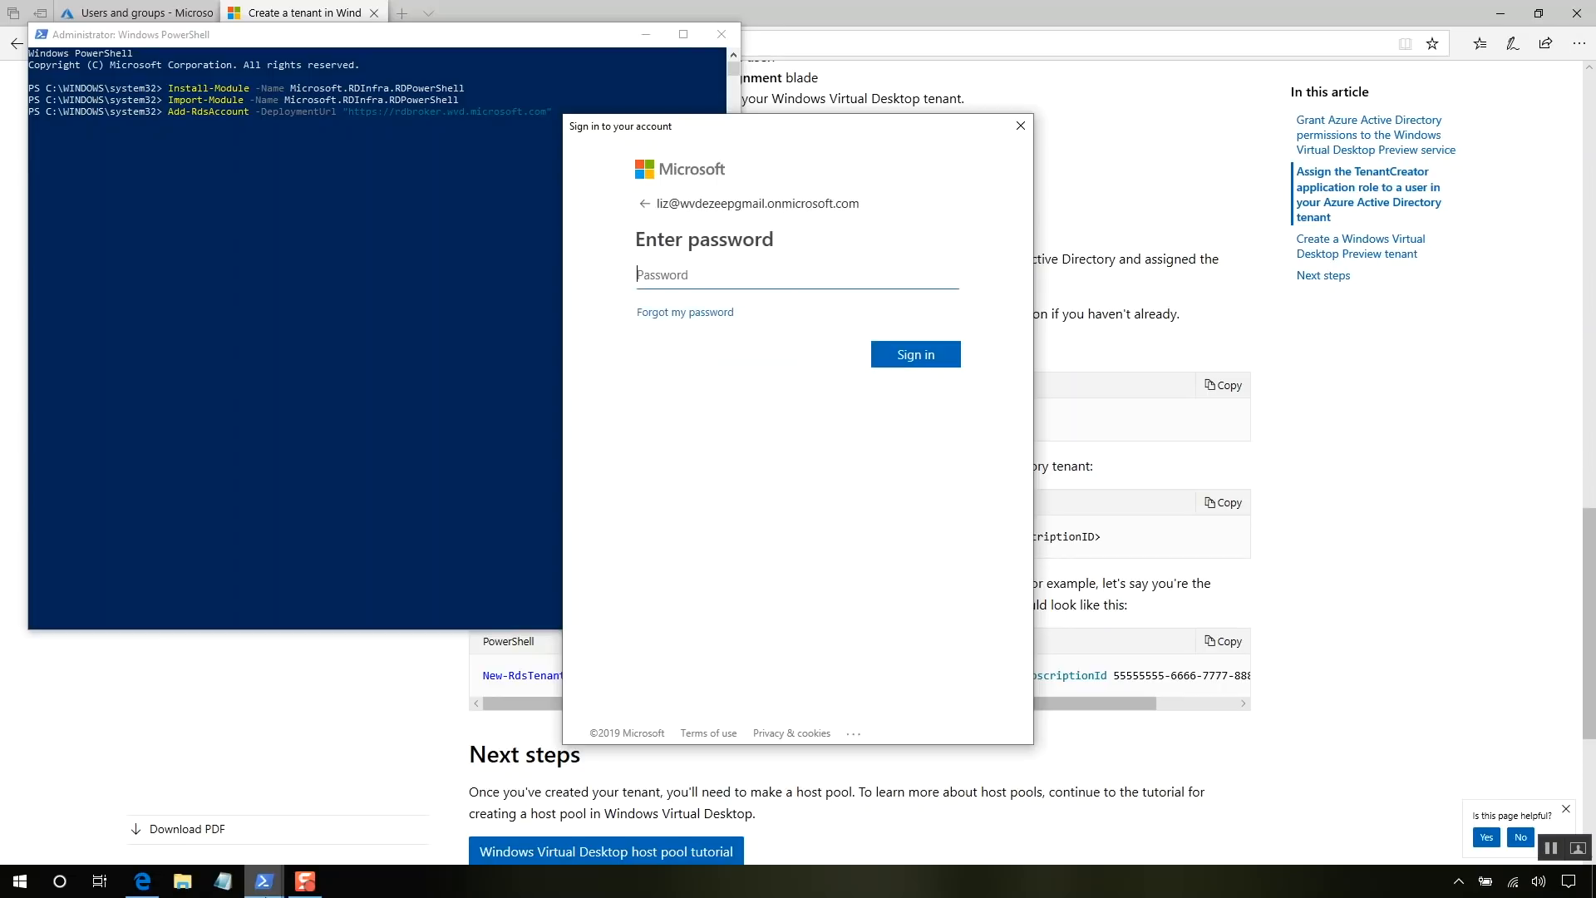
text(••••••••••••••)
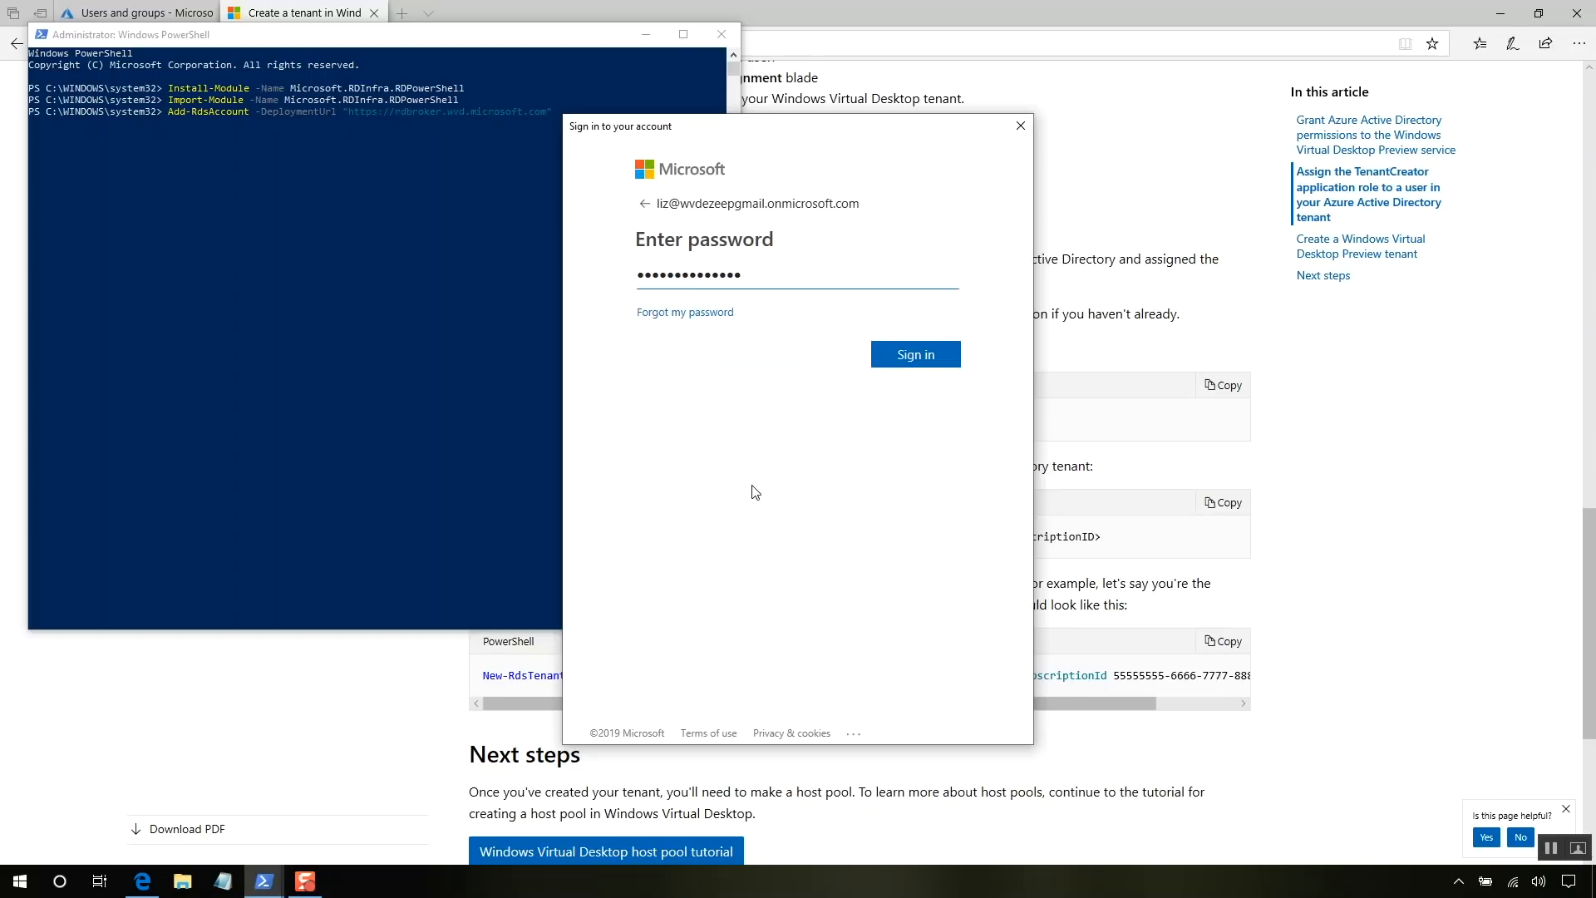
click(915, 354)
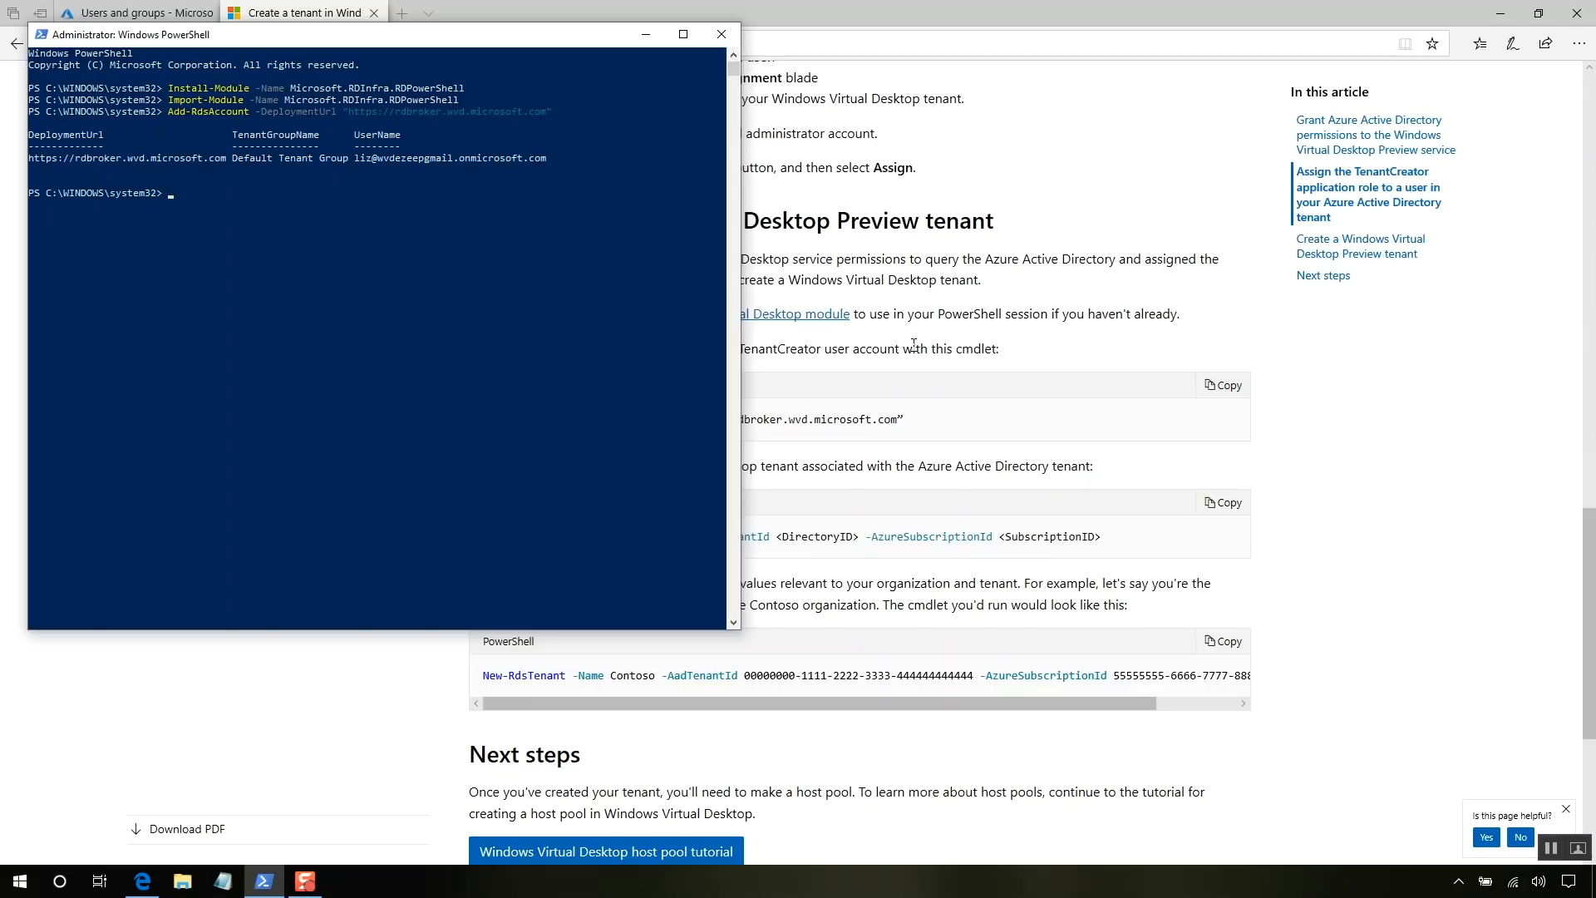
click(1213, 463)
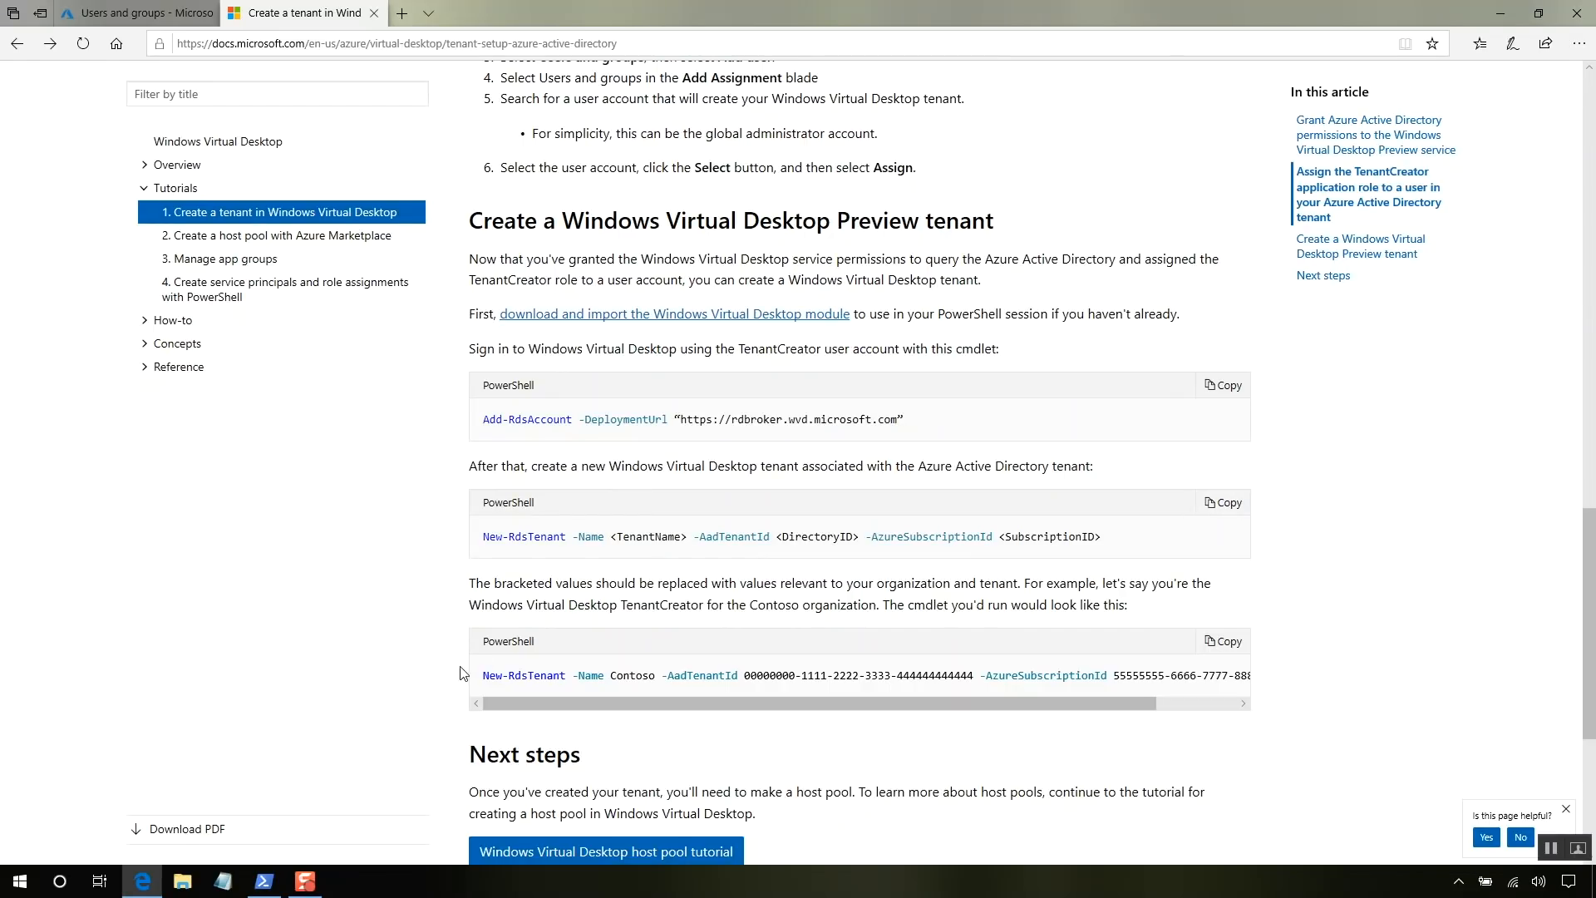
- Paste the New-RdsTenant template into Notepad and replace <TenantName> with the tenant's onmicrosoft.com domain
click(223, 890)
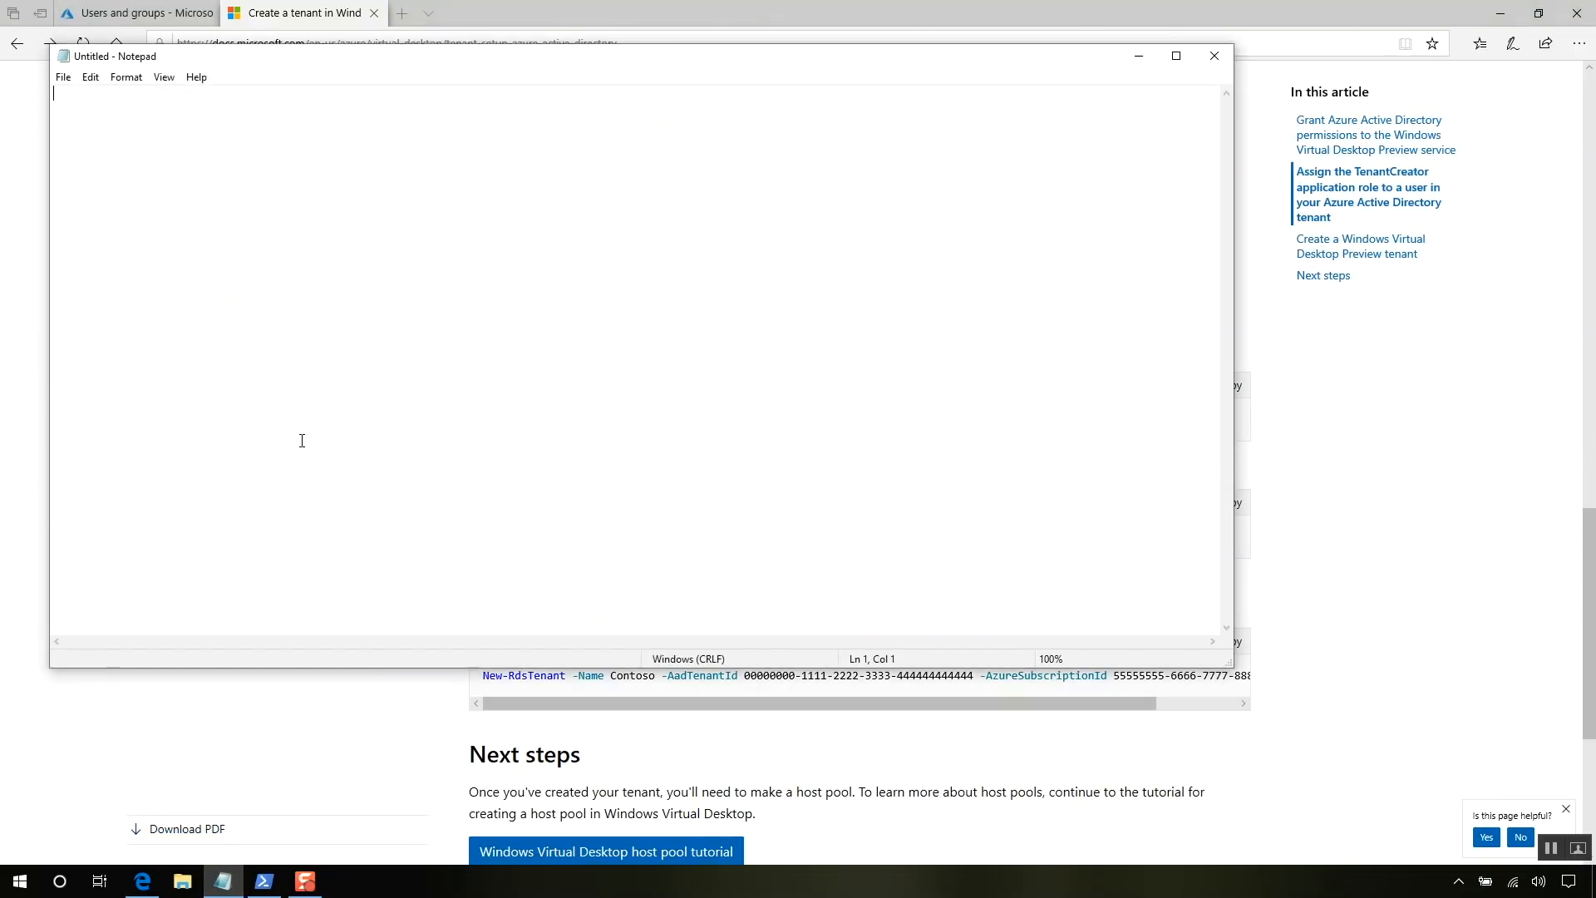
key(ctrl+v)
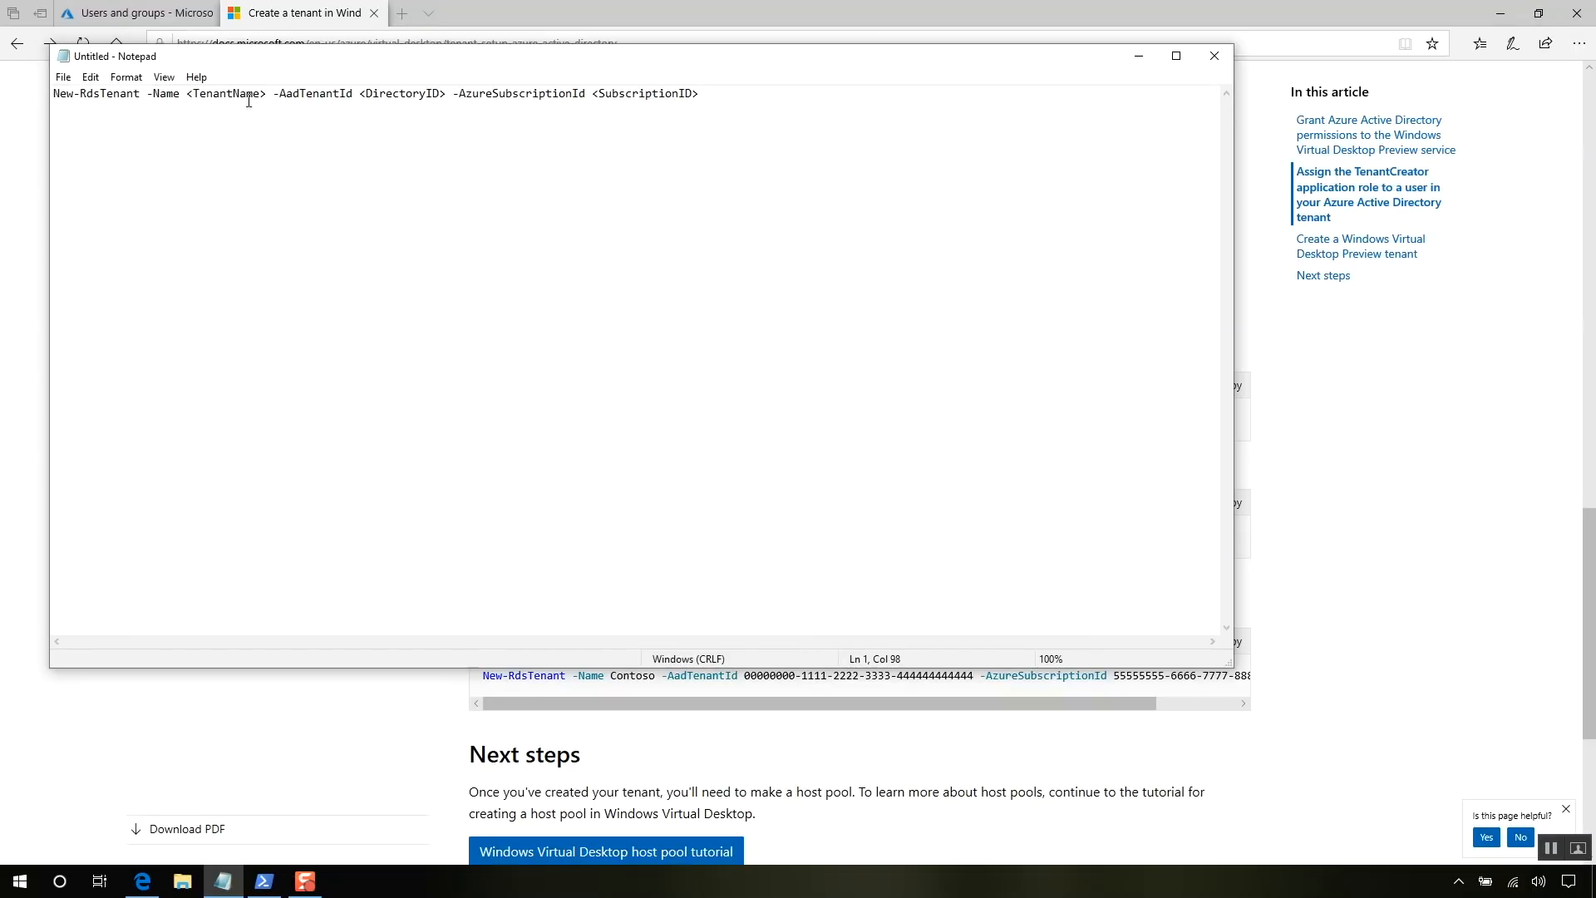
drag(264, 89, 189, 92)
key(Delete)
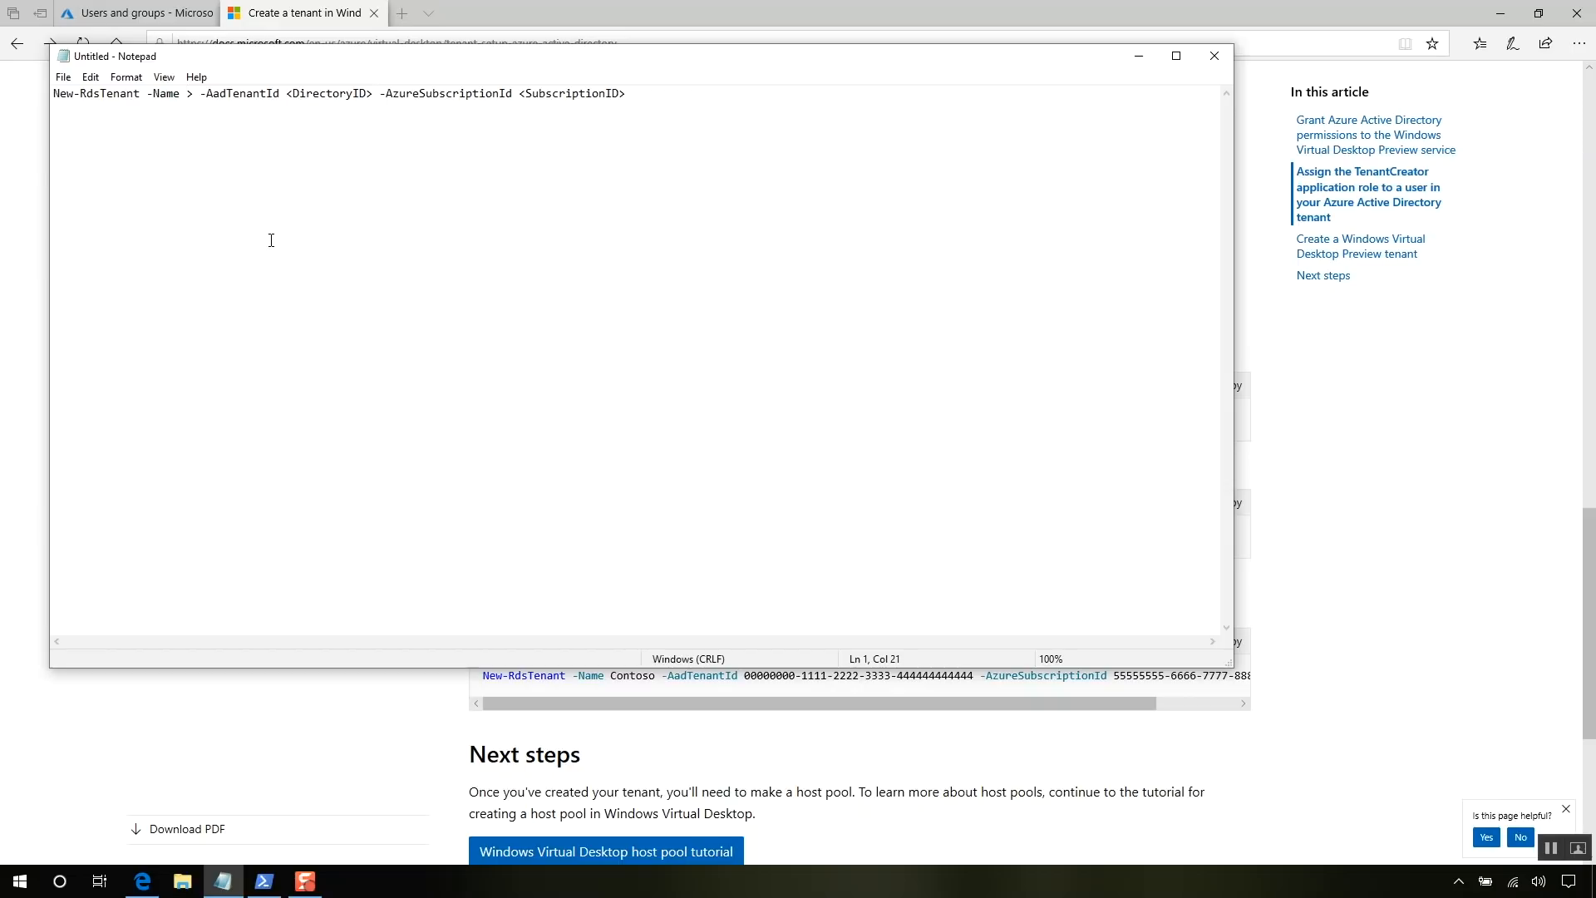
key(Delete)
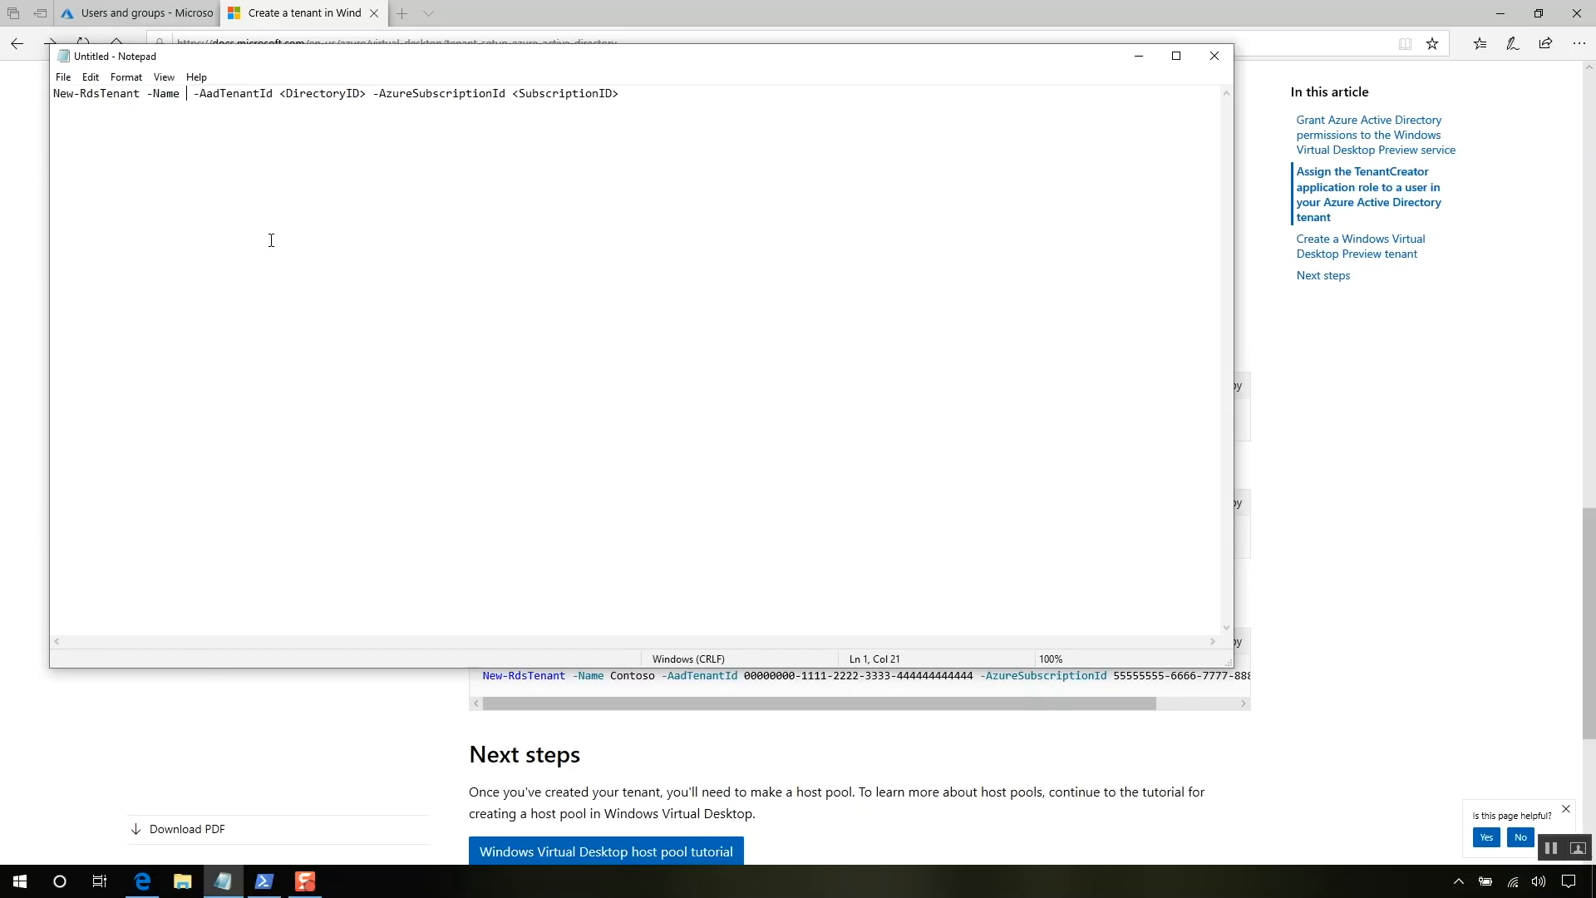
text(wvd)
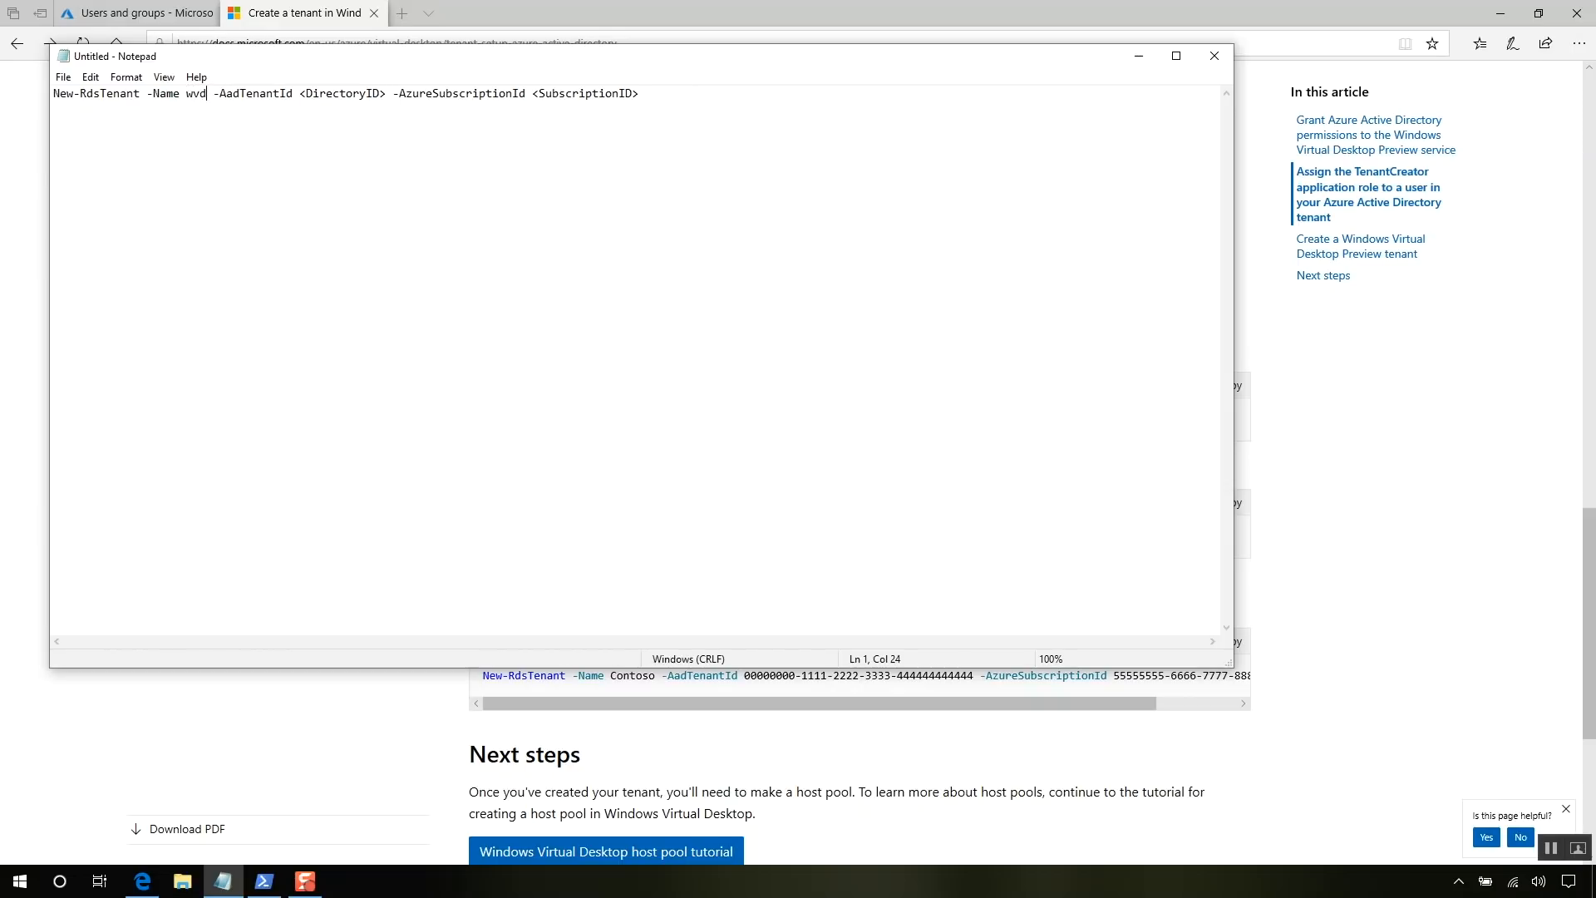
text(ezeep)
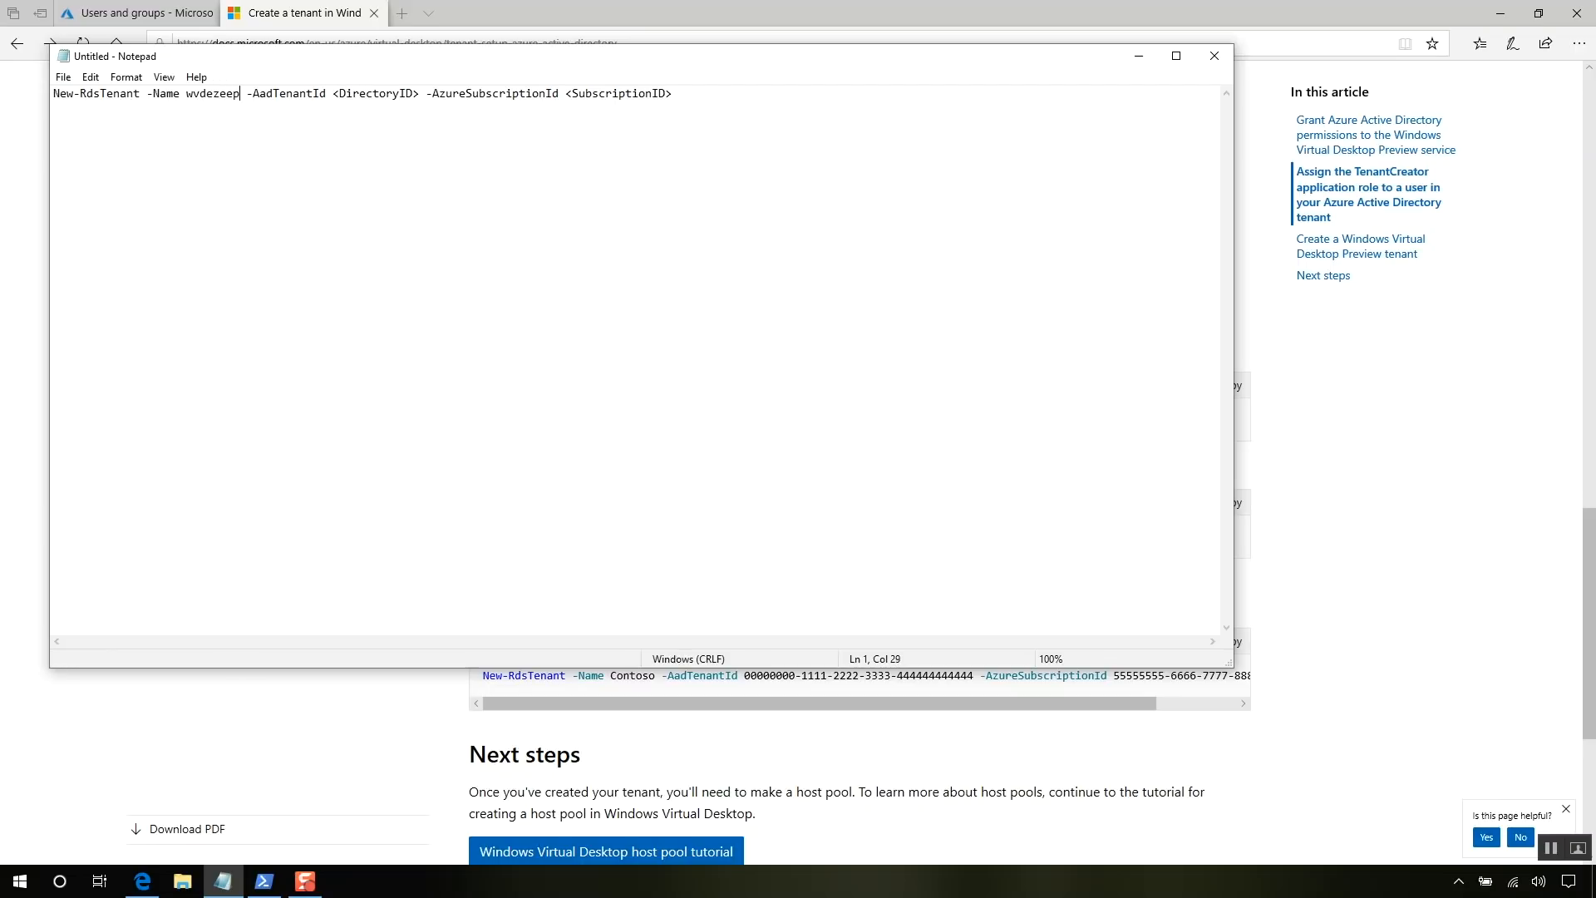
text(gmail.)
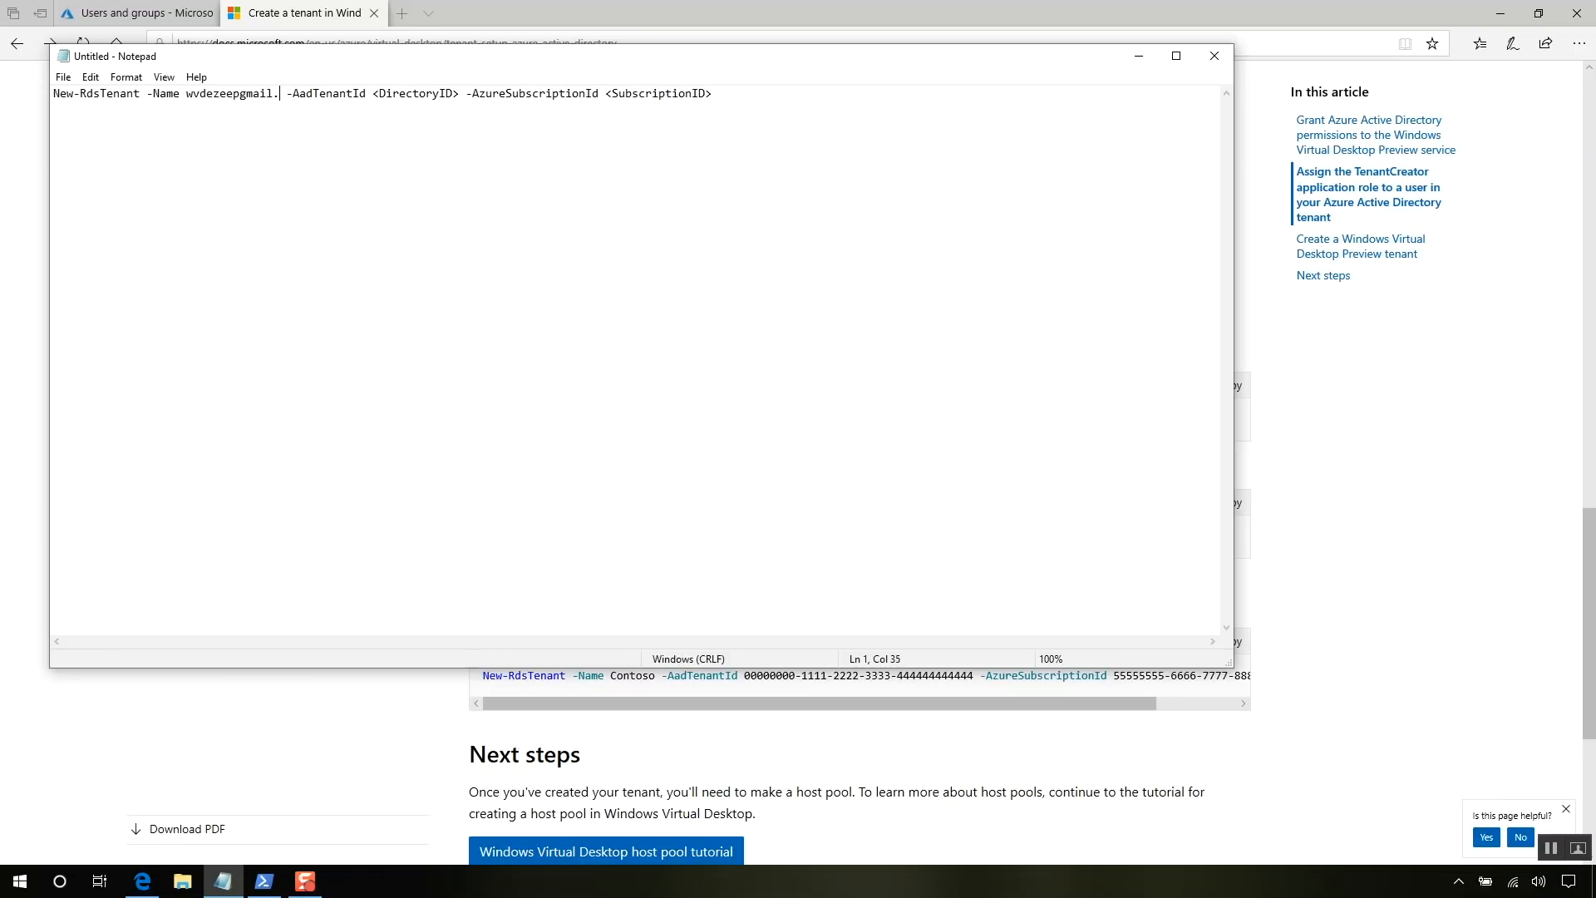
text(onmicr)
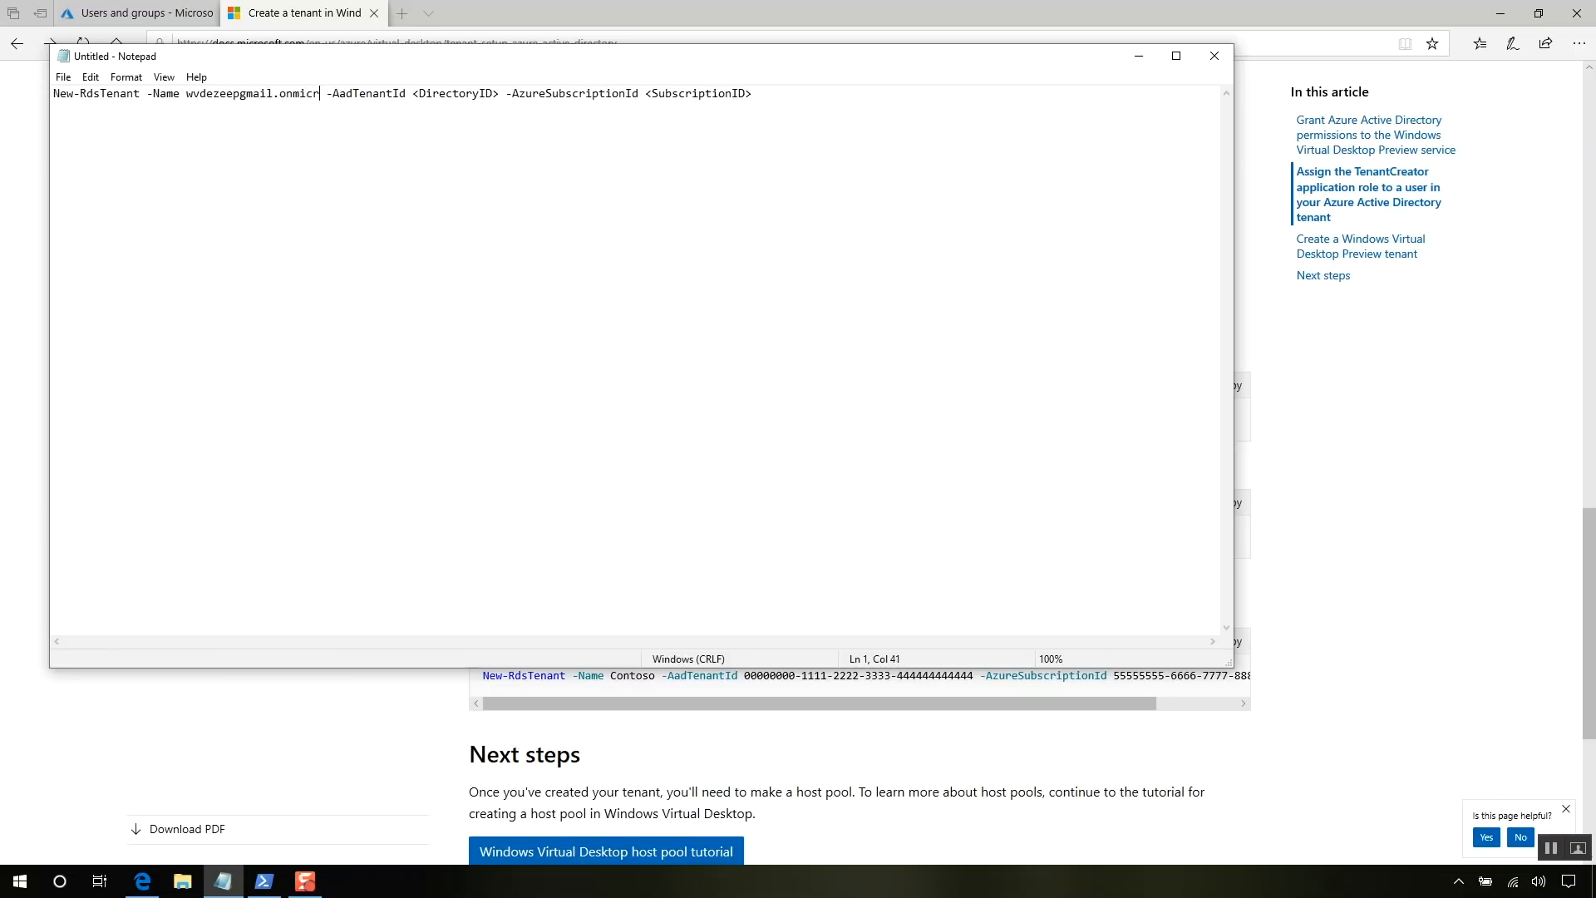
text(osoft.com)
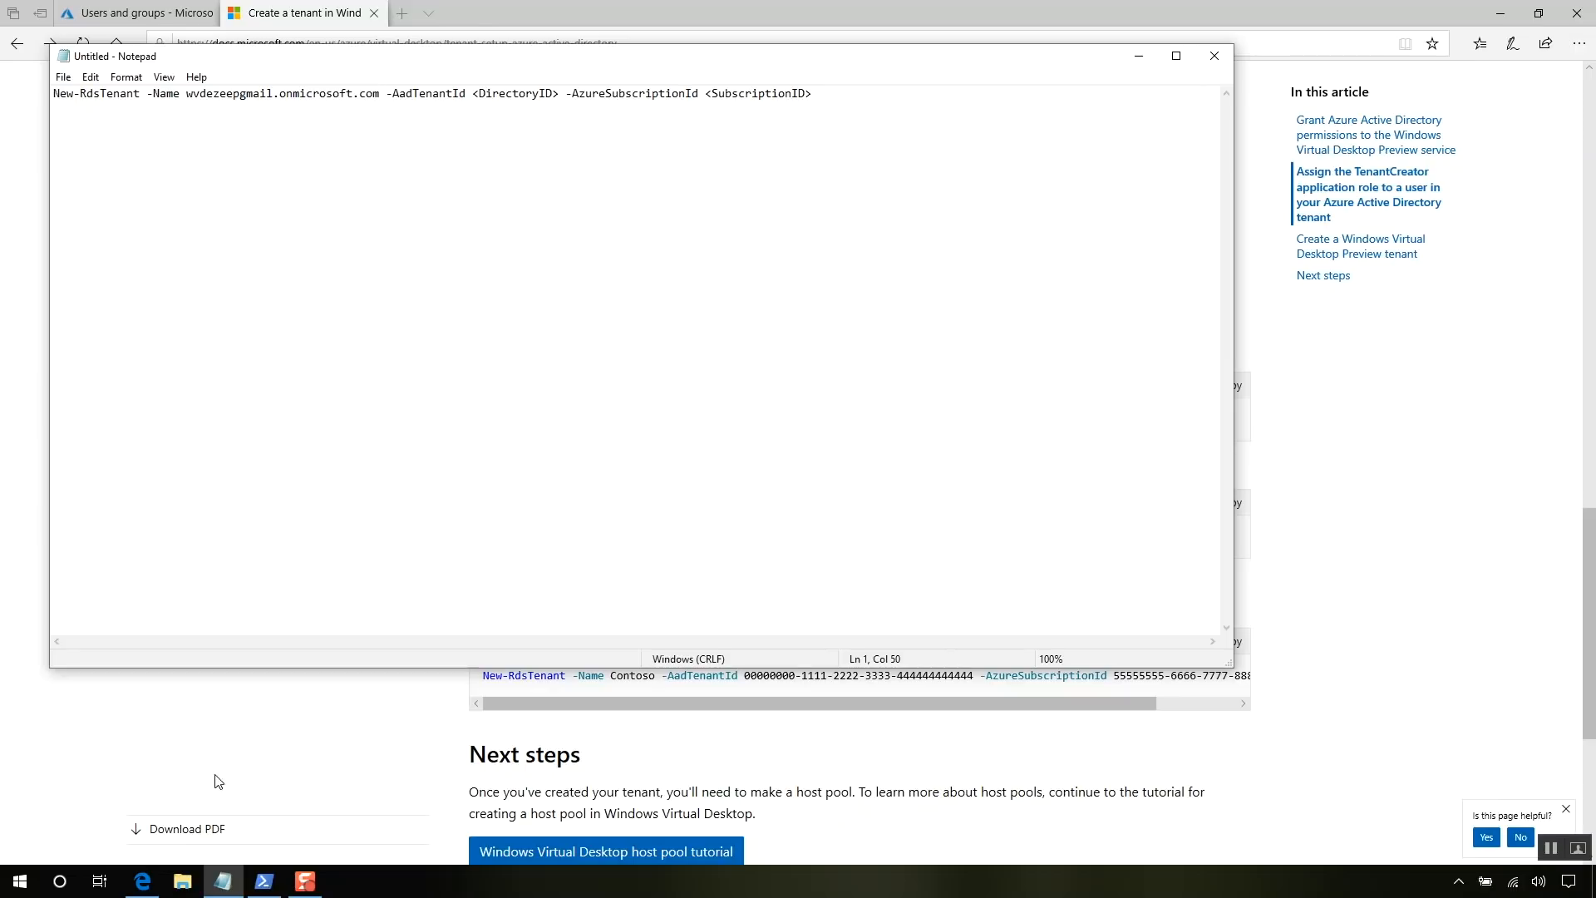
click(148, 883)
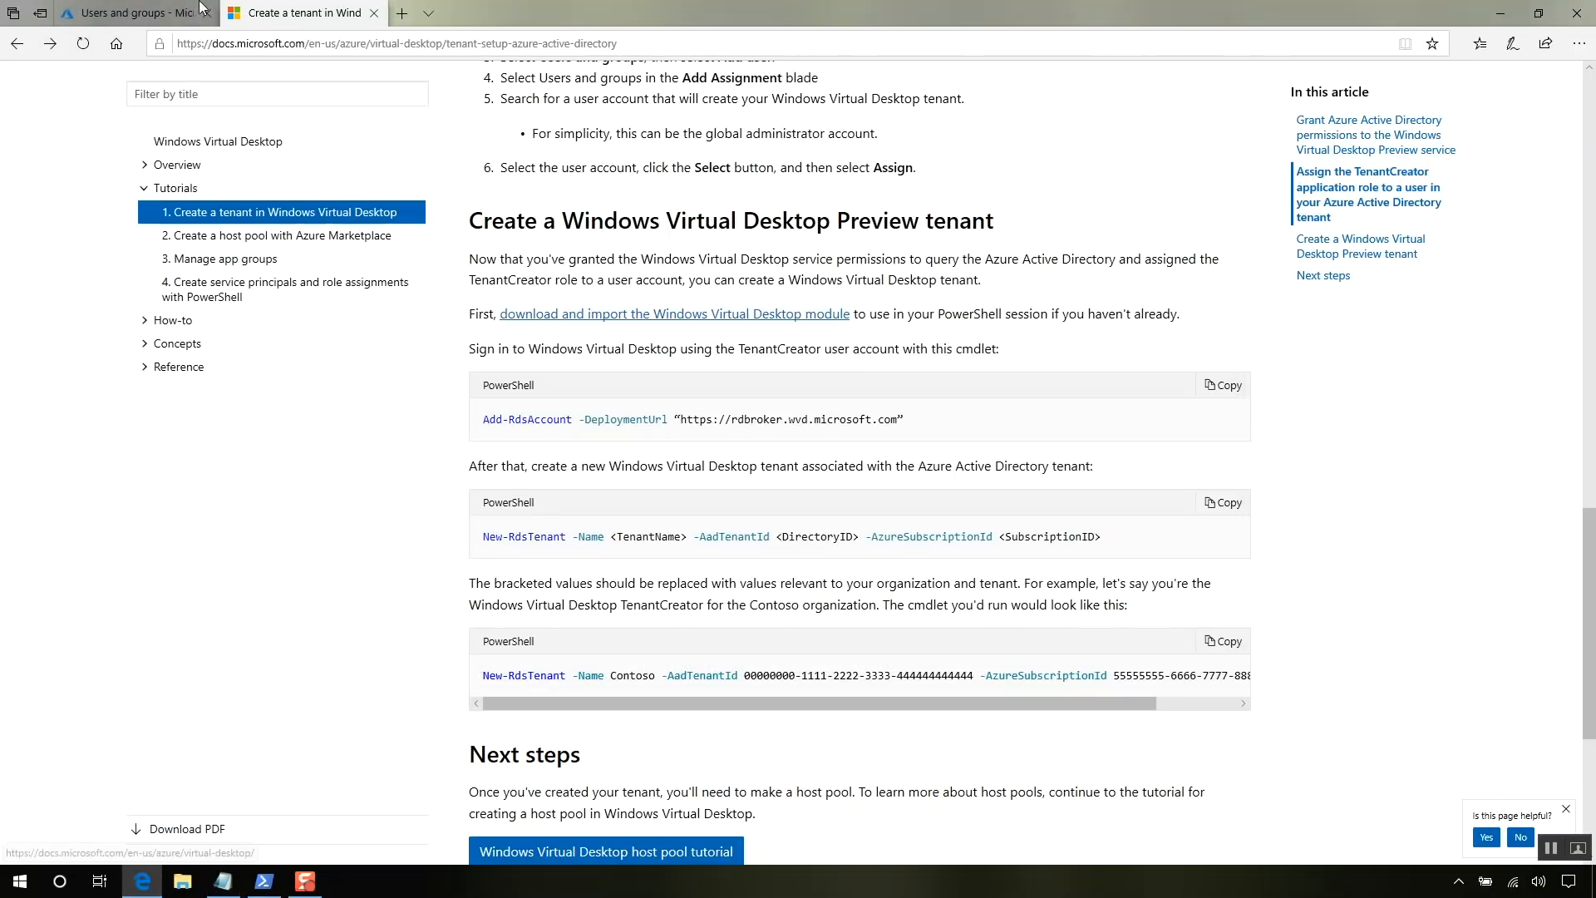
click(156, 14)
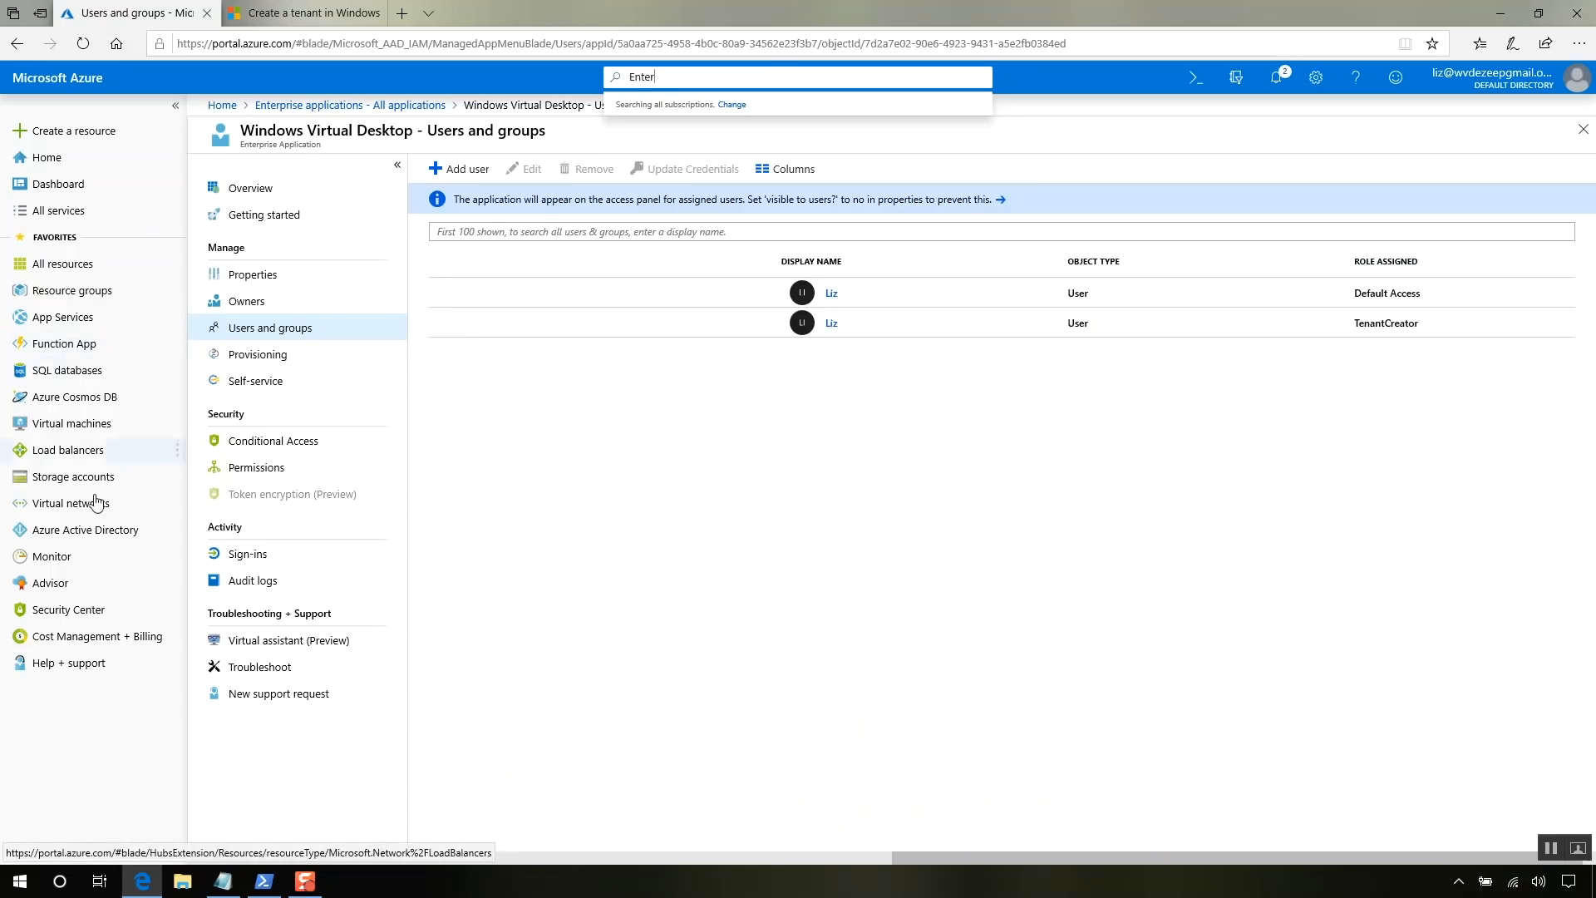
- Copy the Default Directory ID from Azure Active Directory Properties and paste it over <DirectoryID> in Notepad
click(99, 535)
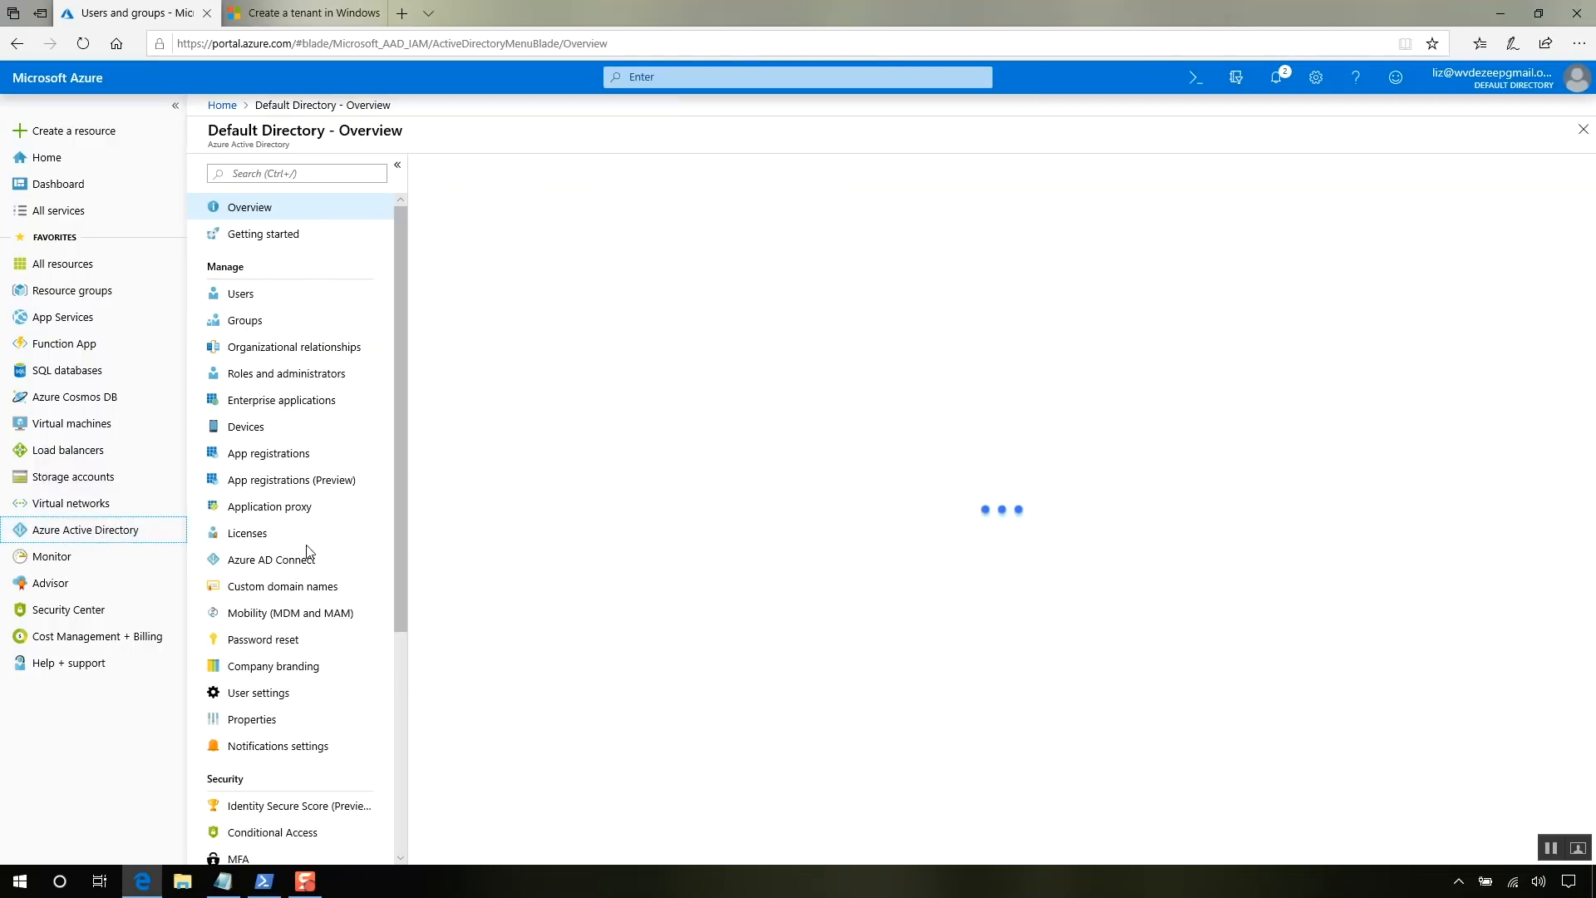
click(266, 726)
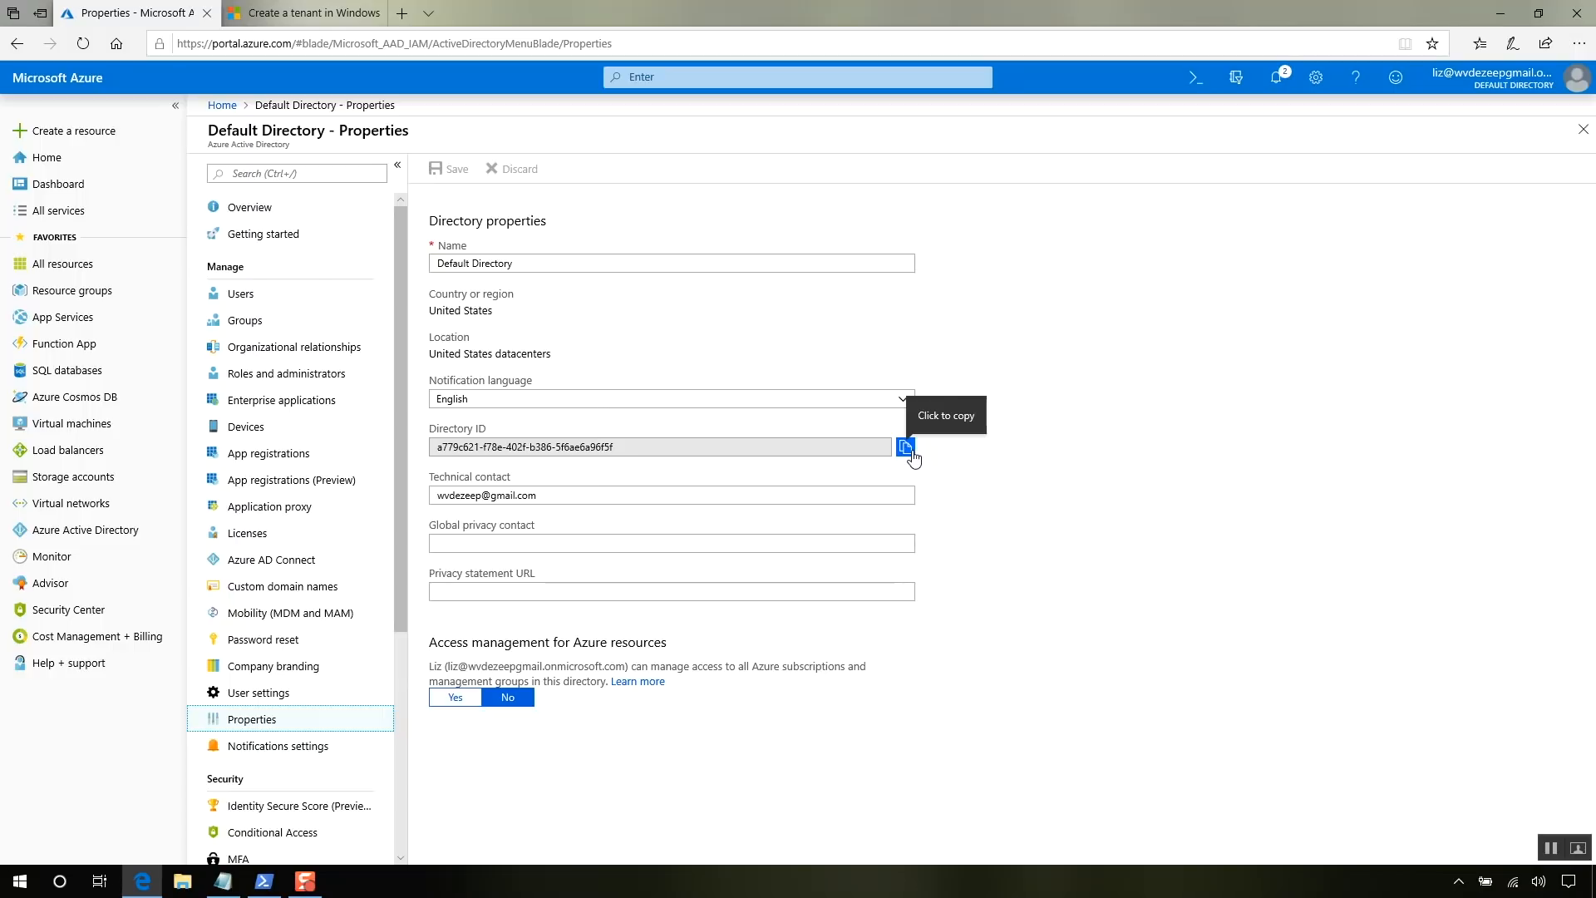
click(907, 449)
click(222, 881)
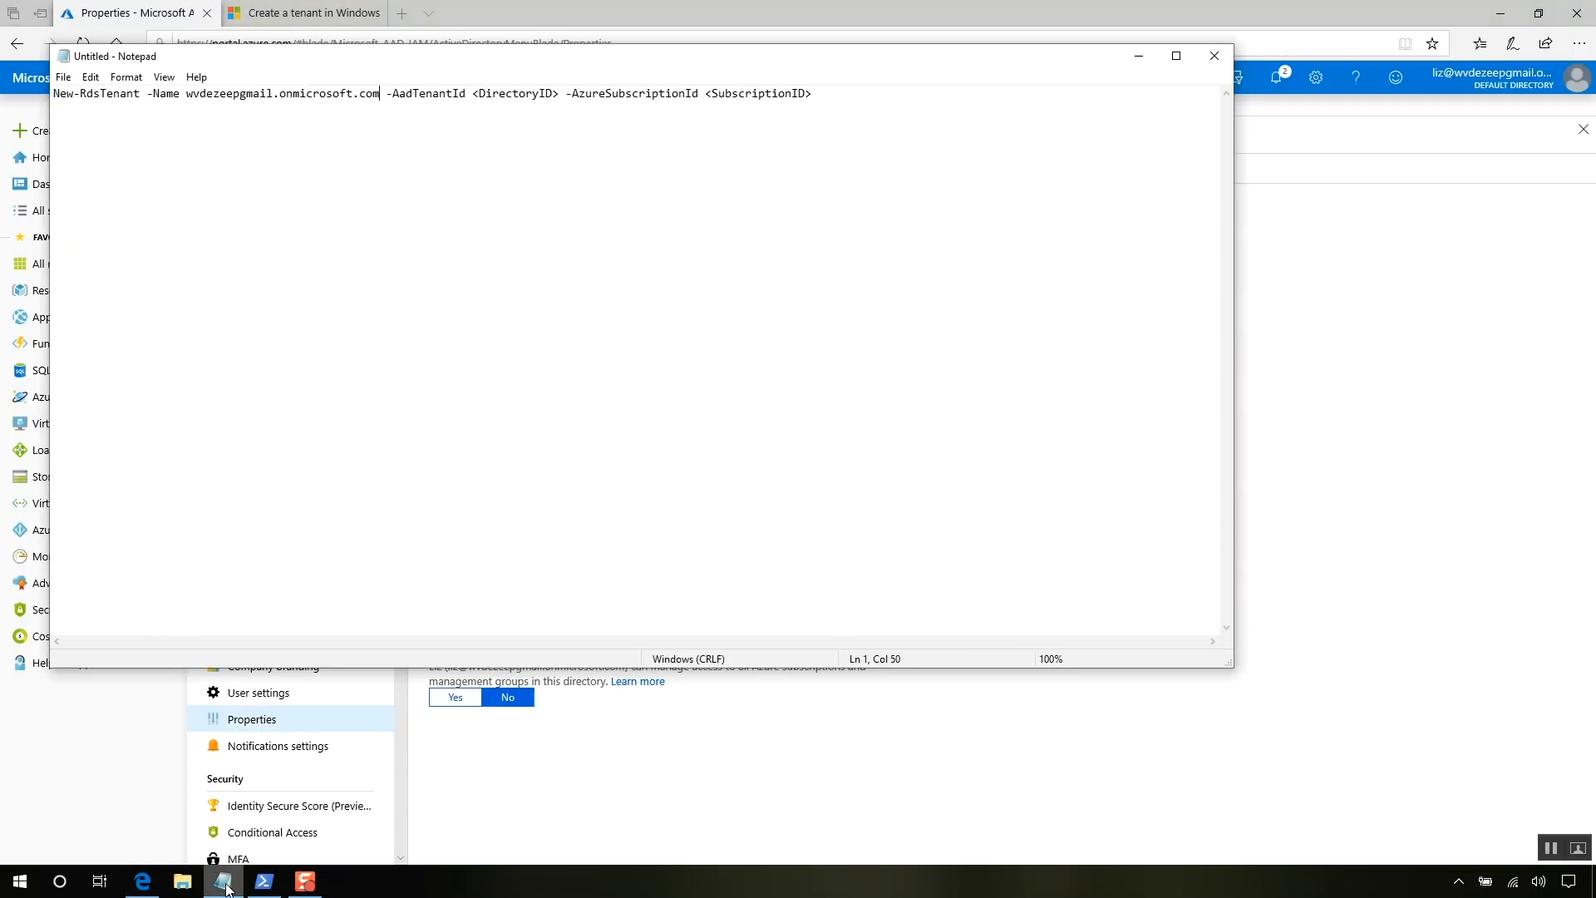
click(559, 91)
drag(559, 91, 474, 89)
key(ctrl+v)
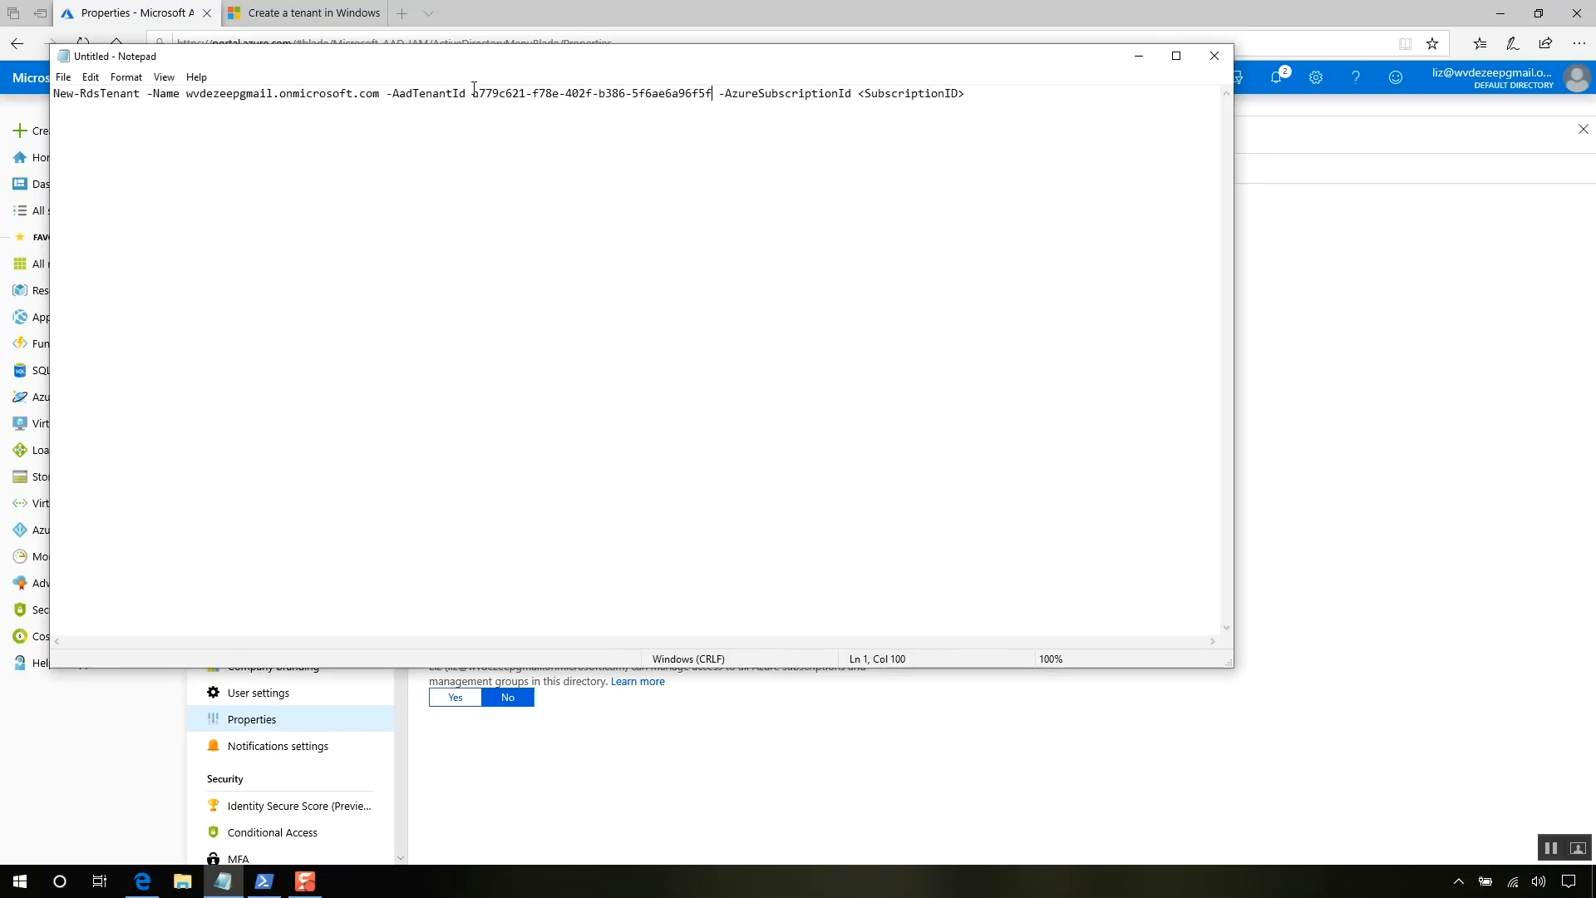
click(1385, 463)
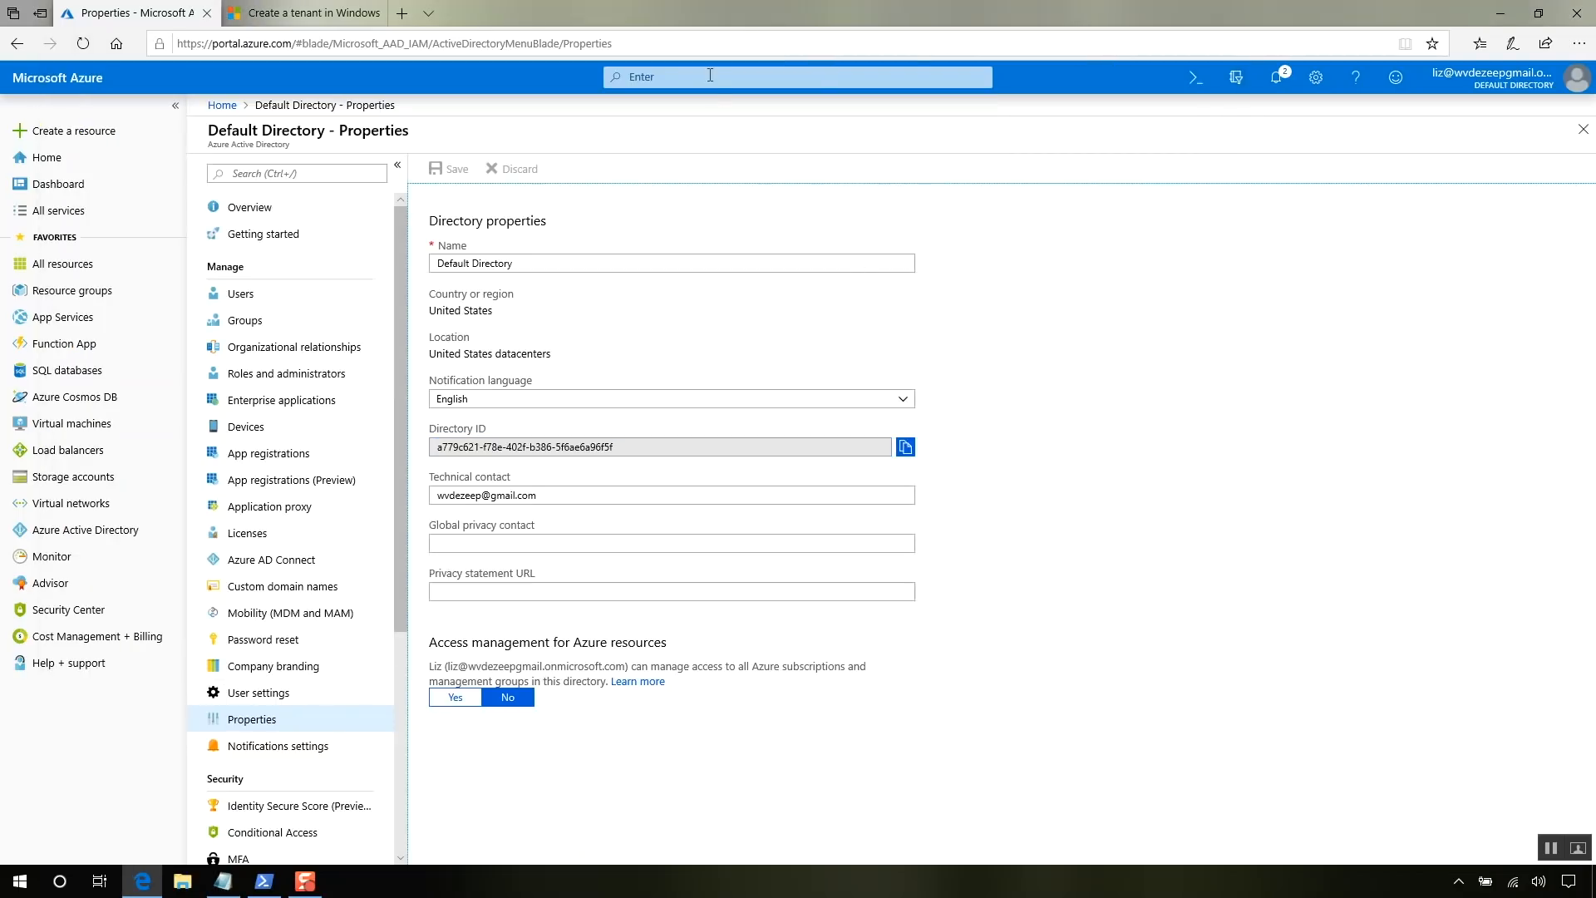
- Copy the Free Trial subscription's Subscription ID from its Properties page and return to Notepad
click(663, 76)
text(Ente)
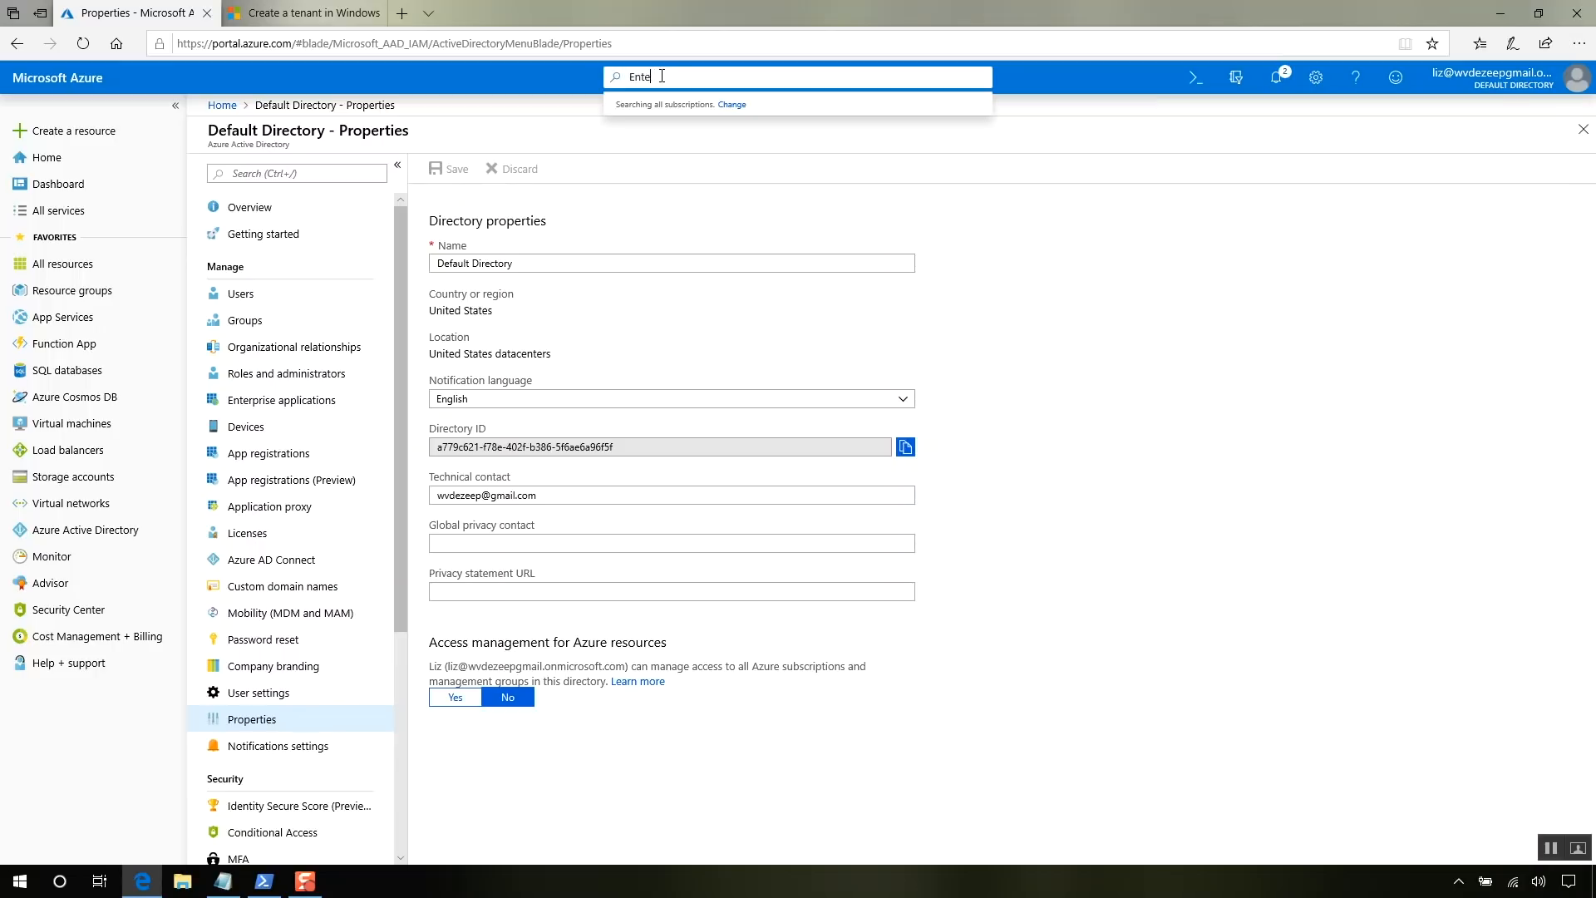
key(BackSpace)
key(BackSpace)
key(BackSpace)
key(BackSpace)
text(subsc)
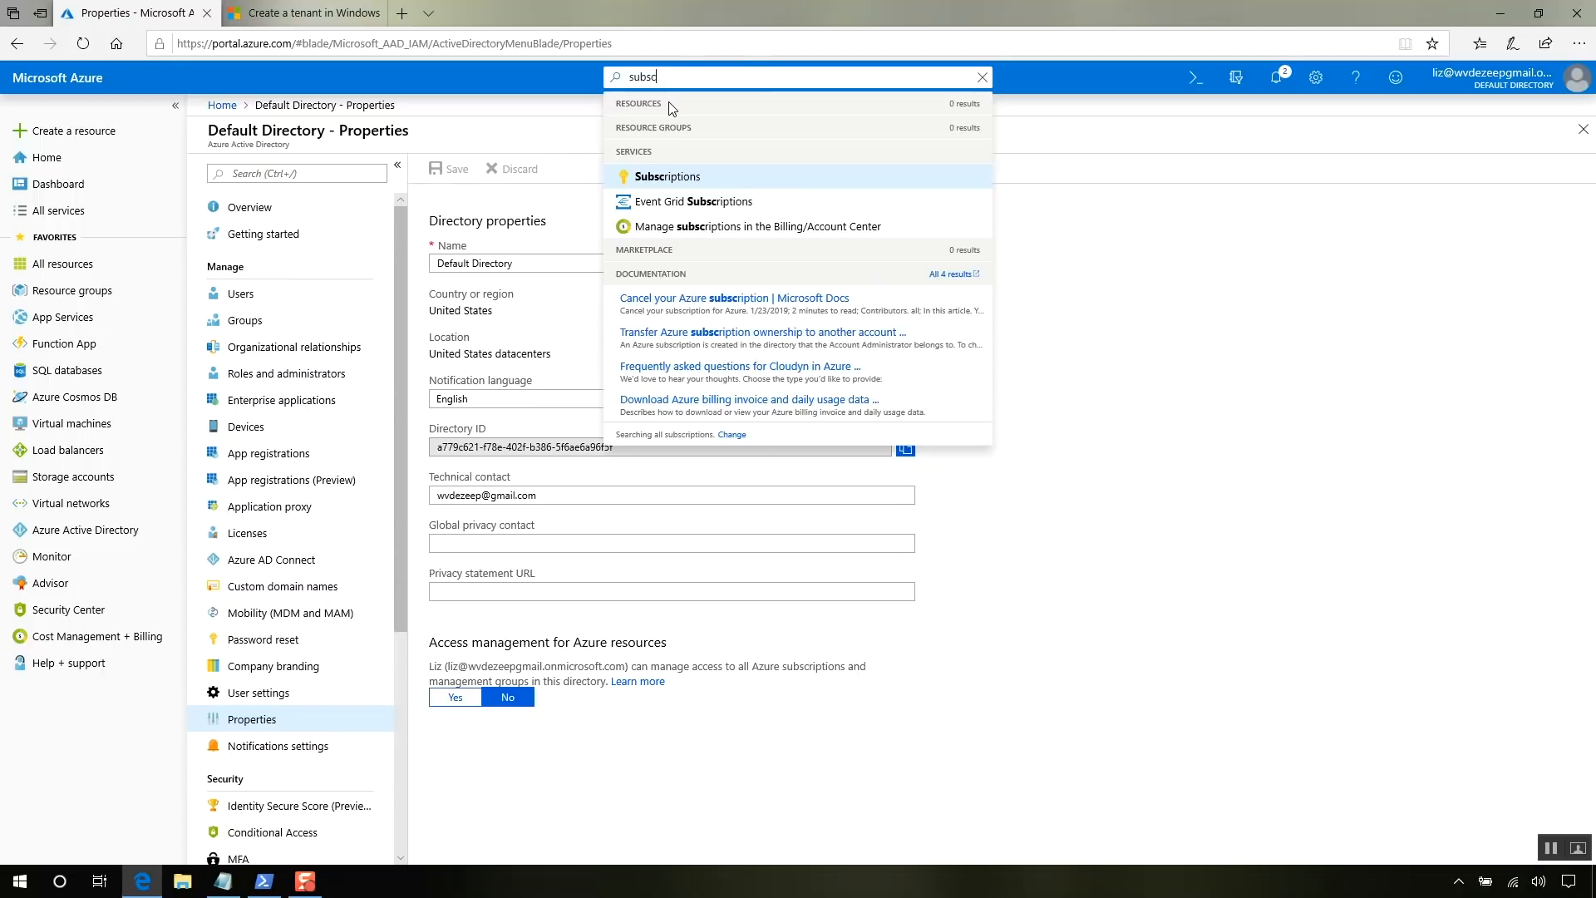
click(664, 190)
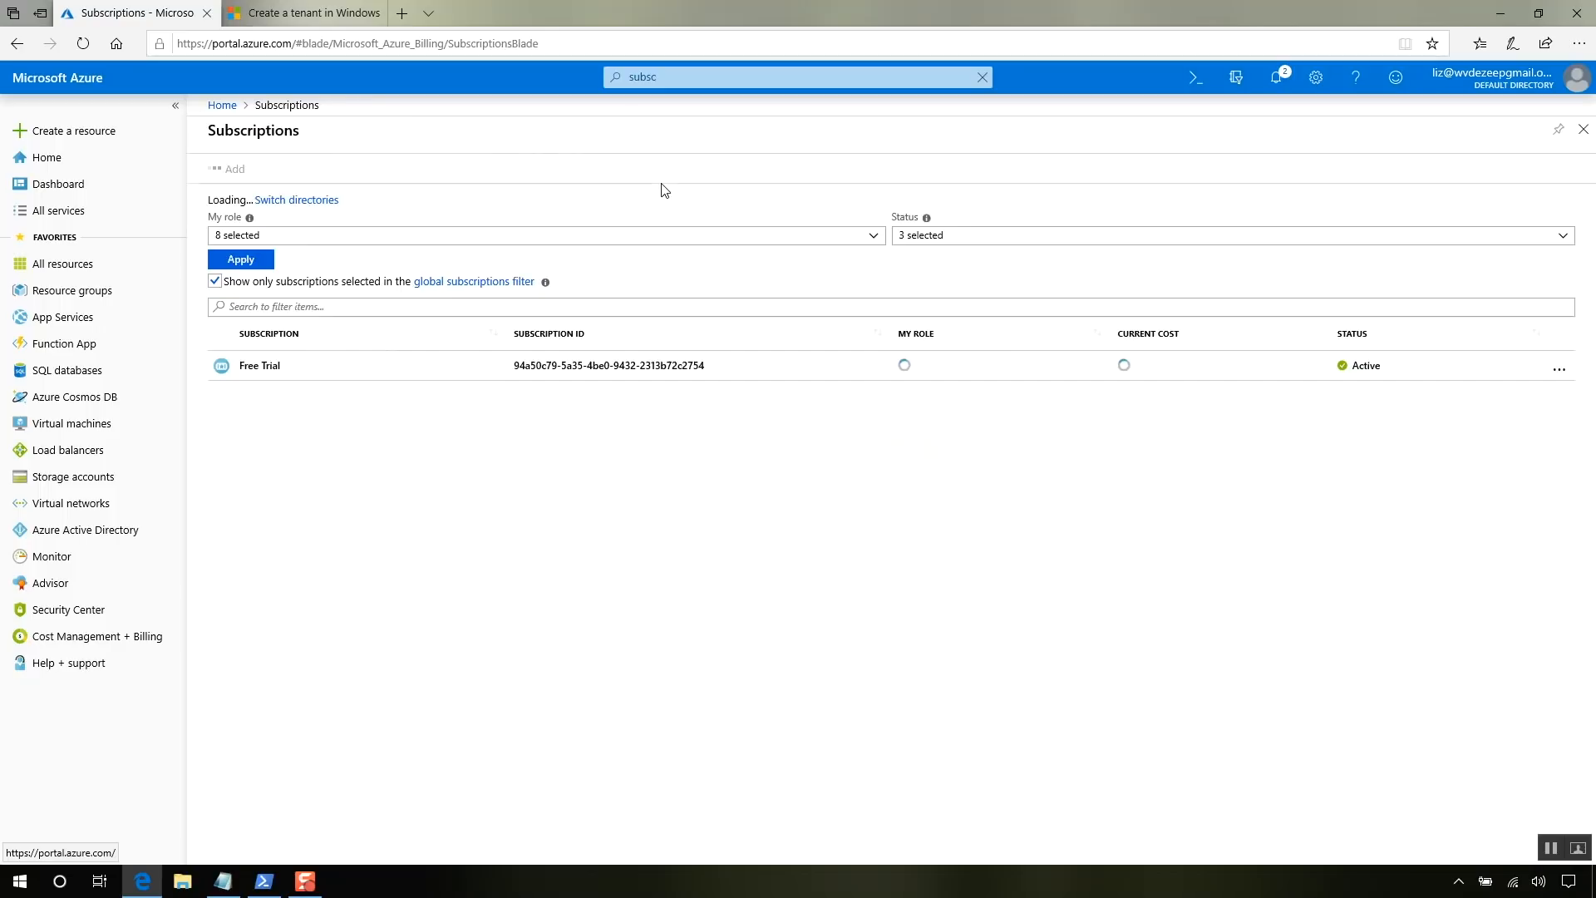
click(274, 366)
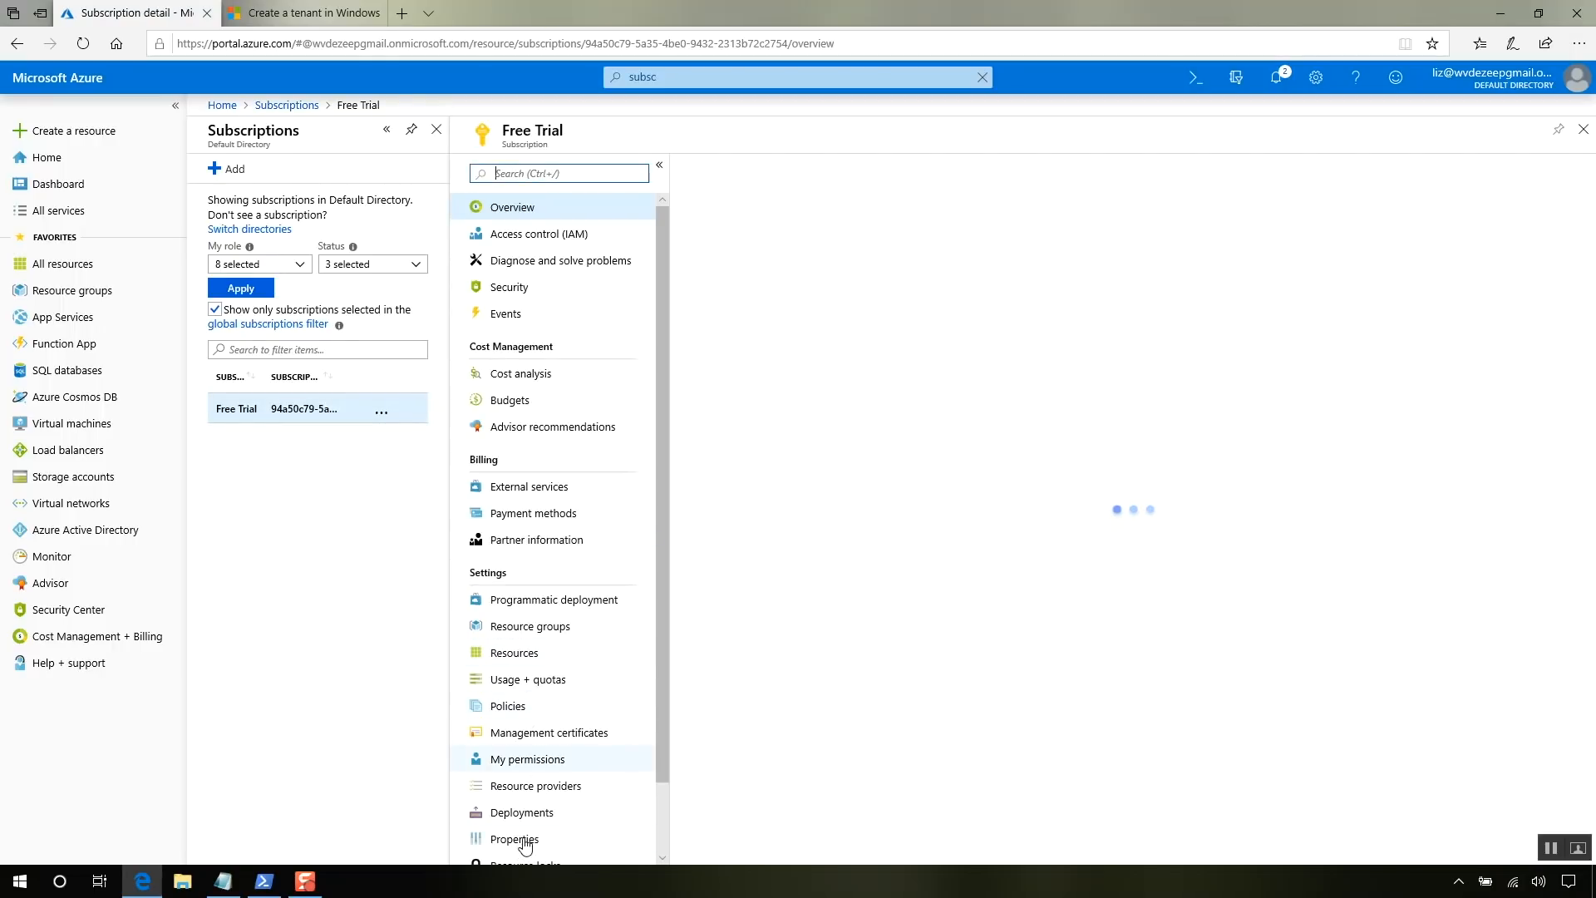
click(525, 840)
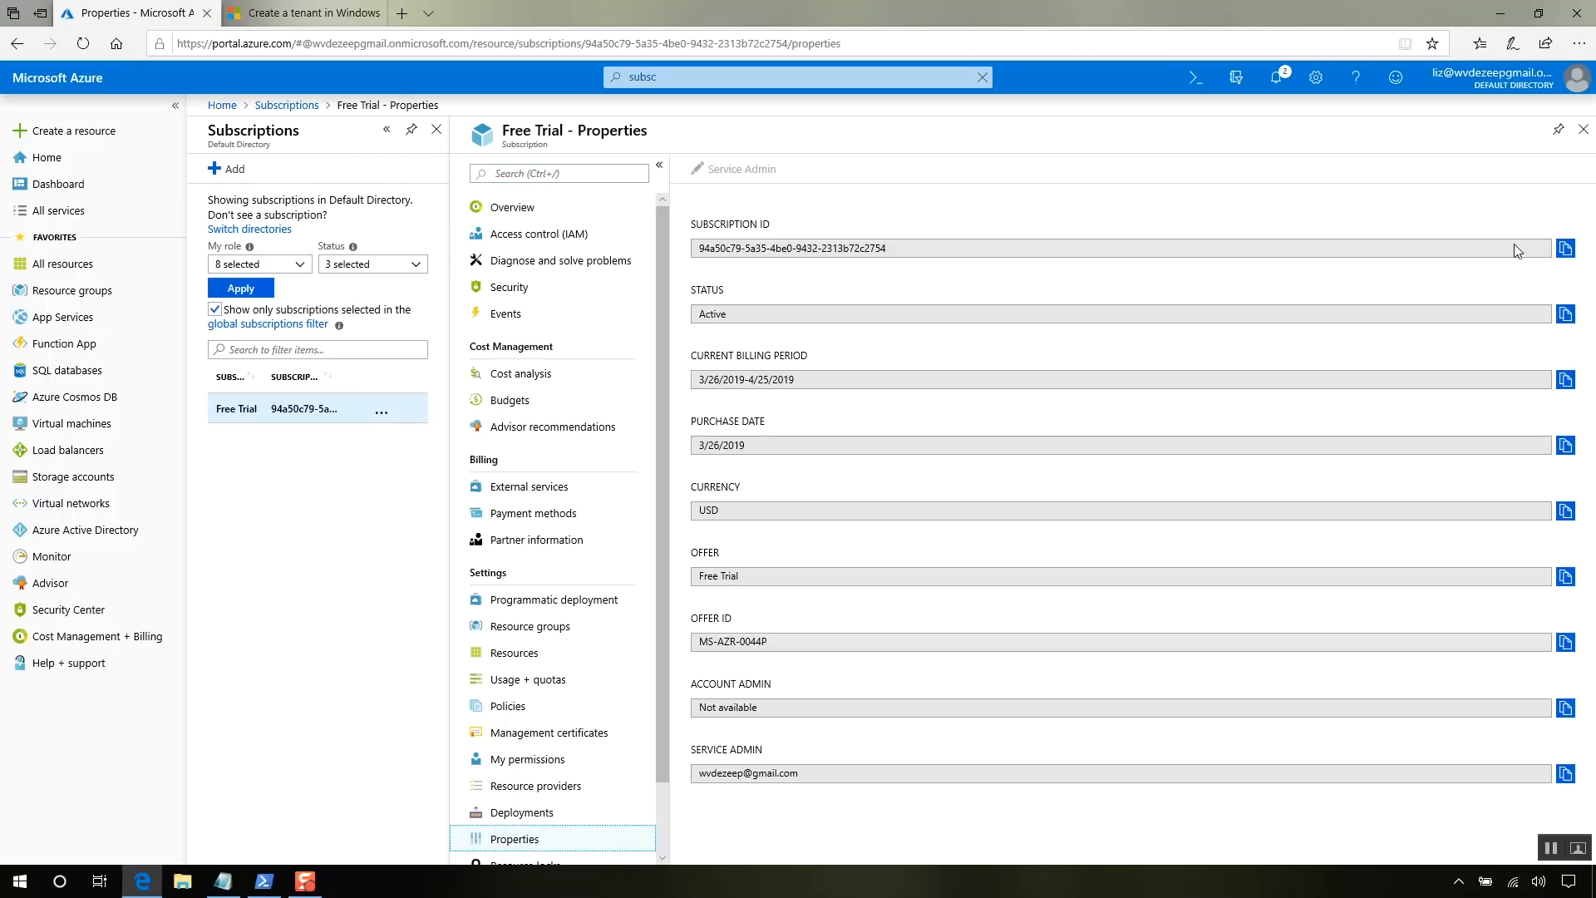
click(1566, 249)
click(223, 881)
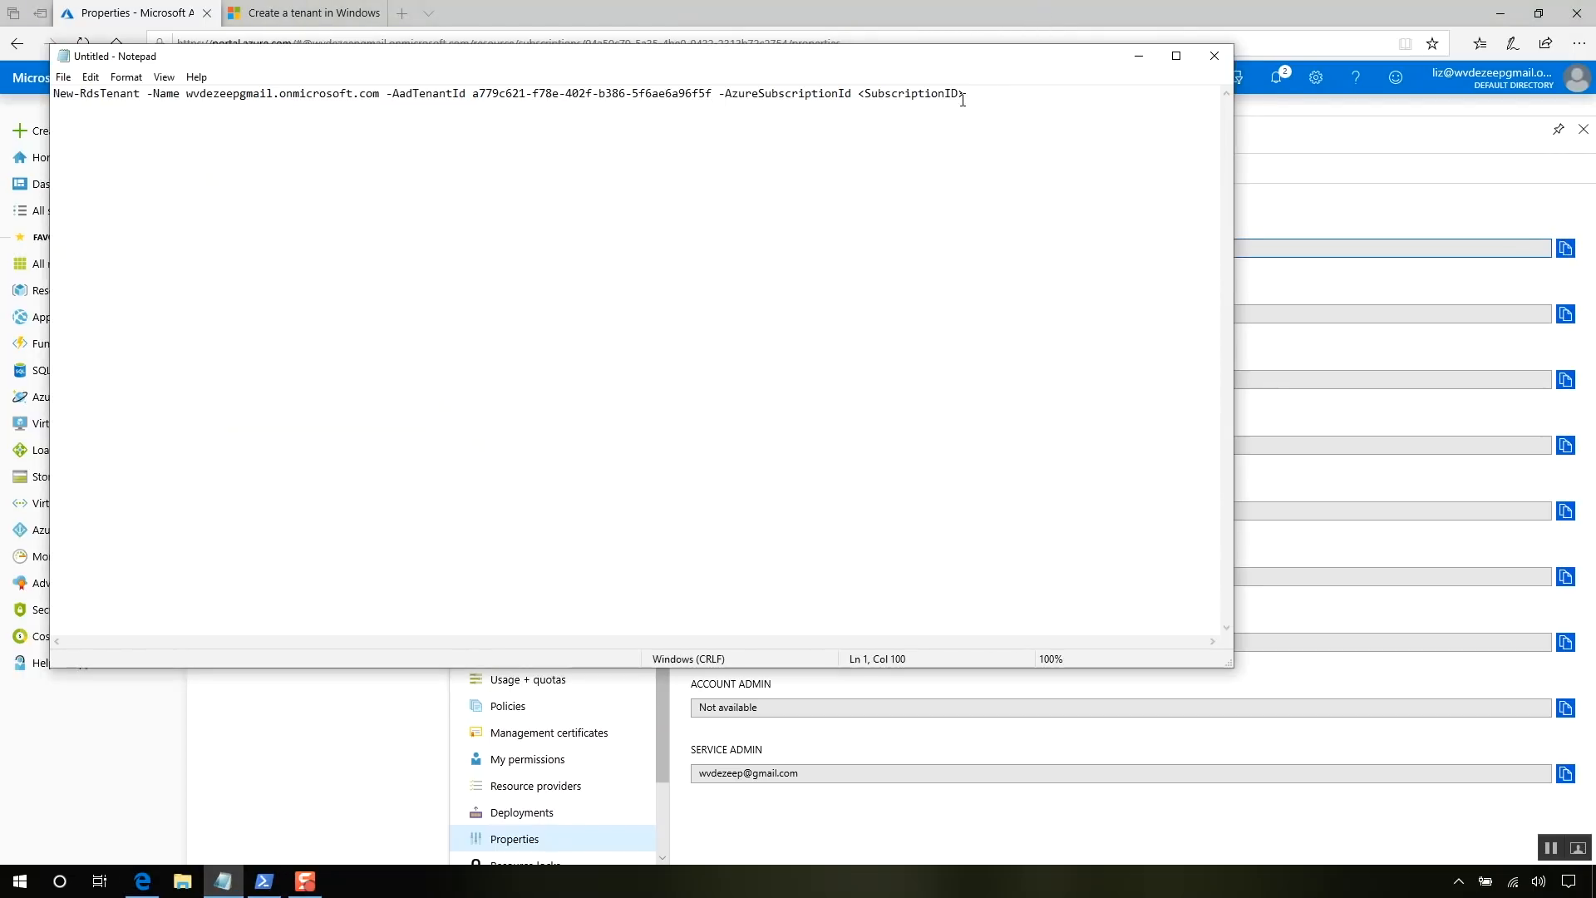
- Replace the <SubscriptionID> placeholder in the New-RdsTenant command with the copied subscription ID
right_click(880, 99)
right_click(987, 88)
click(1010, 102)
text(])
key(BackSpace)
key(BackSpace)
key(BackSpace)
key(BackSpace)
key(BackSpace)
key(BackSpace)
key(BackSpace)
key(BackSpace)
key(BackSpace)
key(BackSpace)
key(BackSpace)
key(BackSpace)
key(BackSpace)
key(BackSpace)
key(BackSpace)
key(BackSpace)
key(BackSpace)
key(ctrl+v)
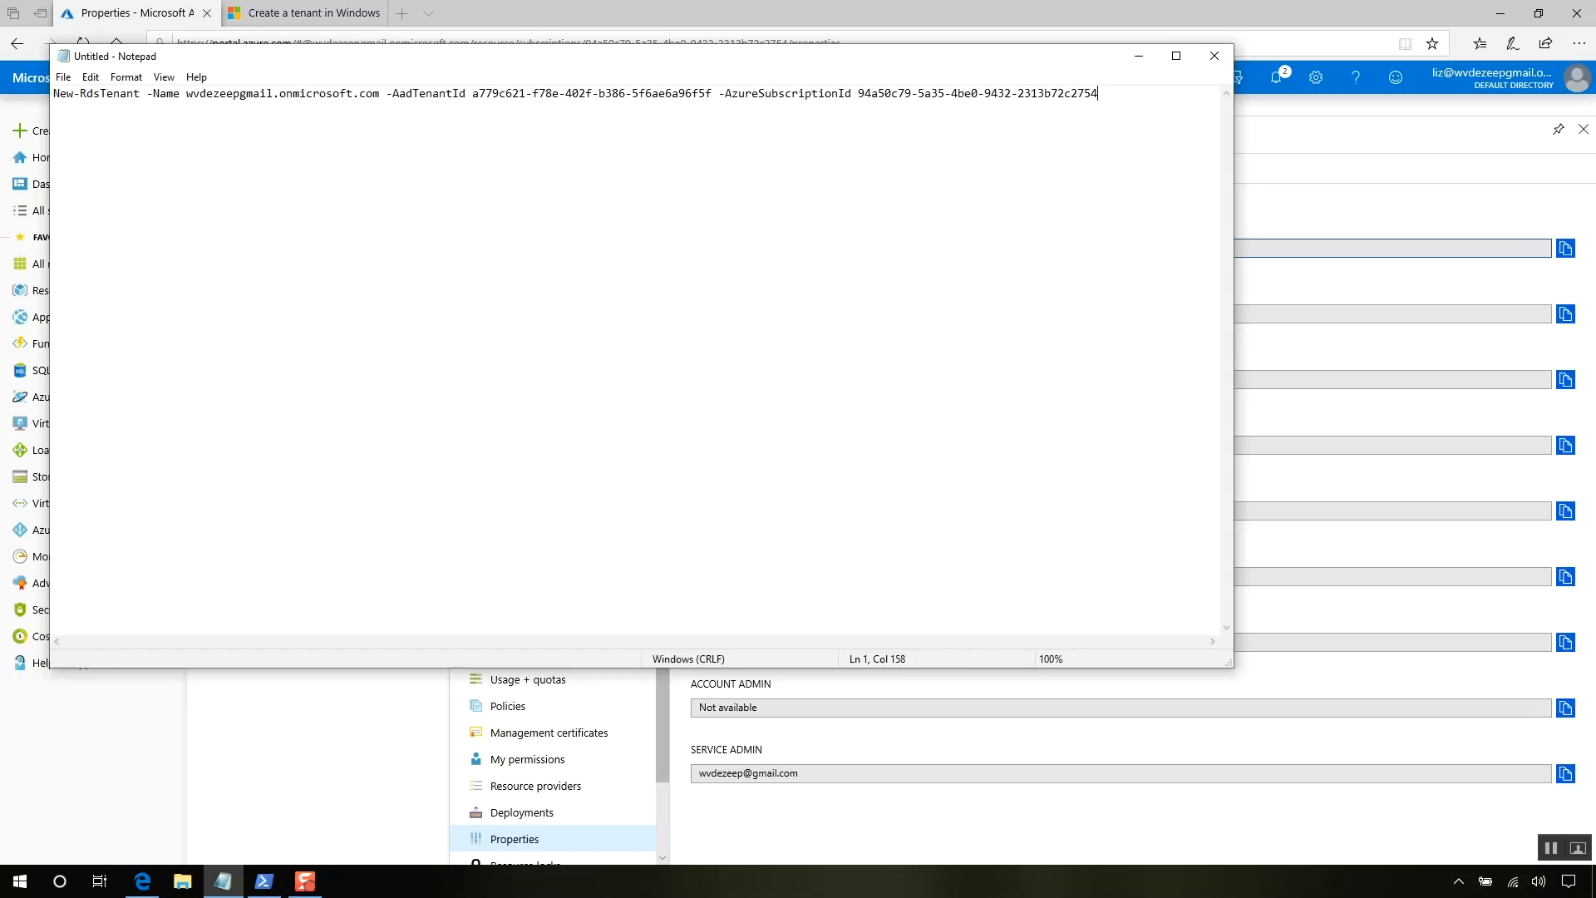
- Run the completed New-RdsTenant command in PowerShell, then close PowerShell and Notepad without saving
key(ctrl+a)
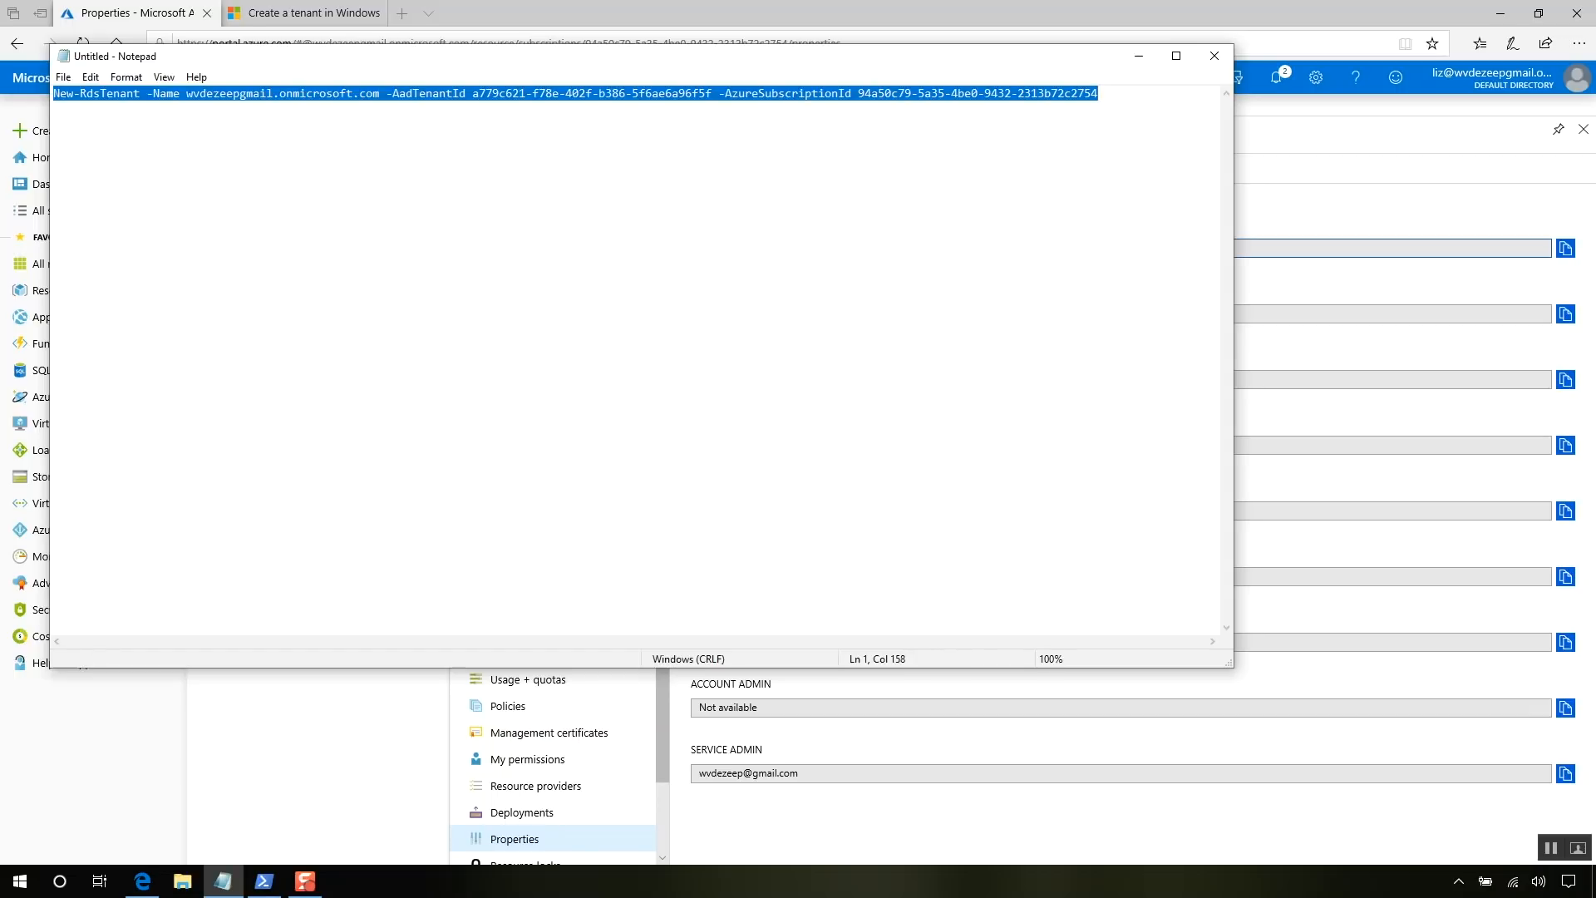
click(265, 883)
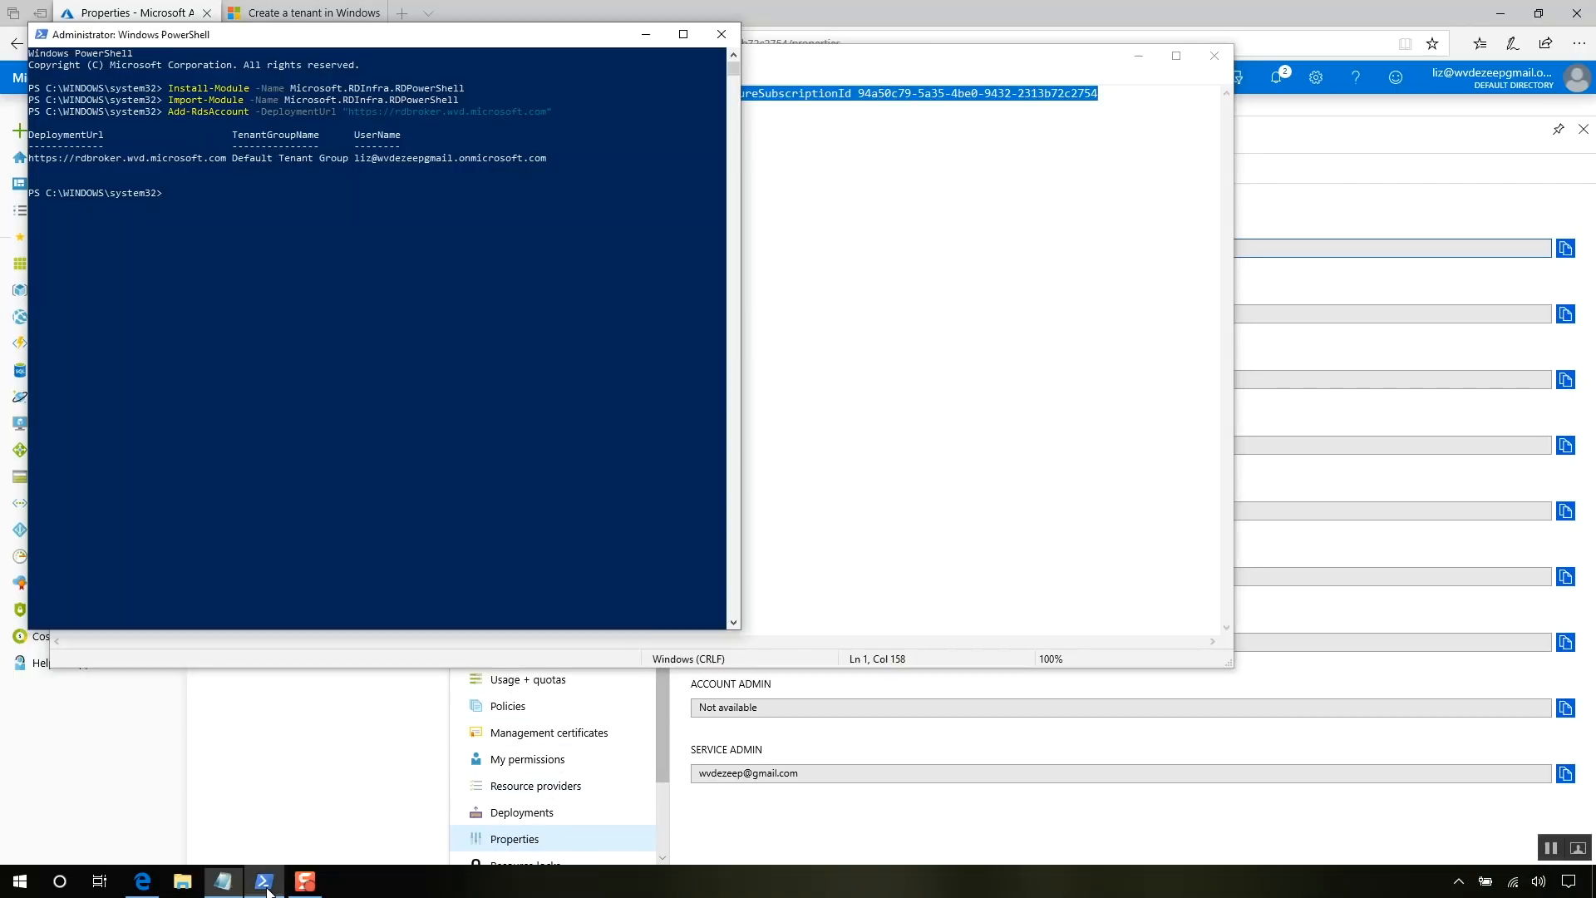
right_click(374, 534)
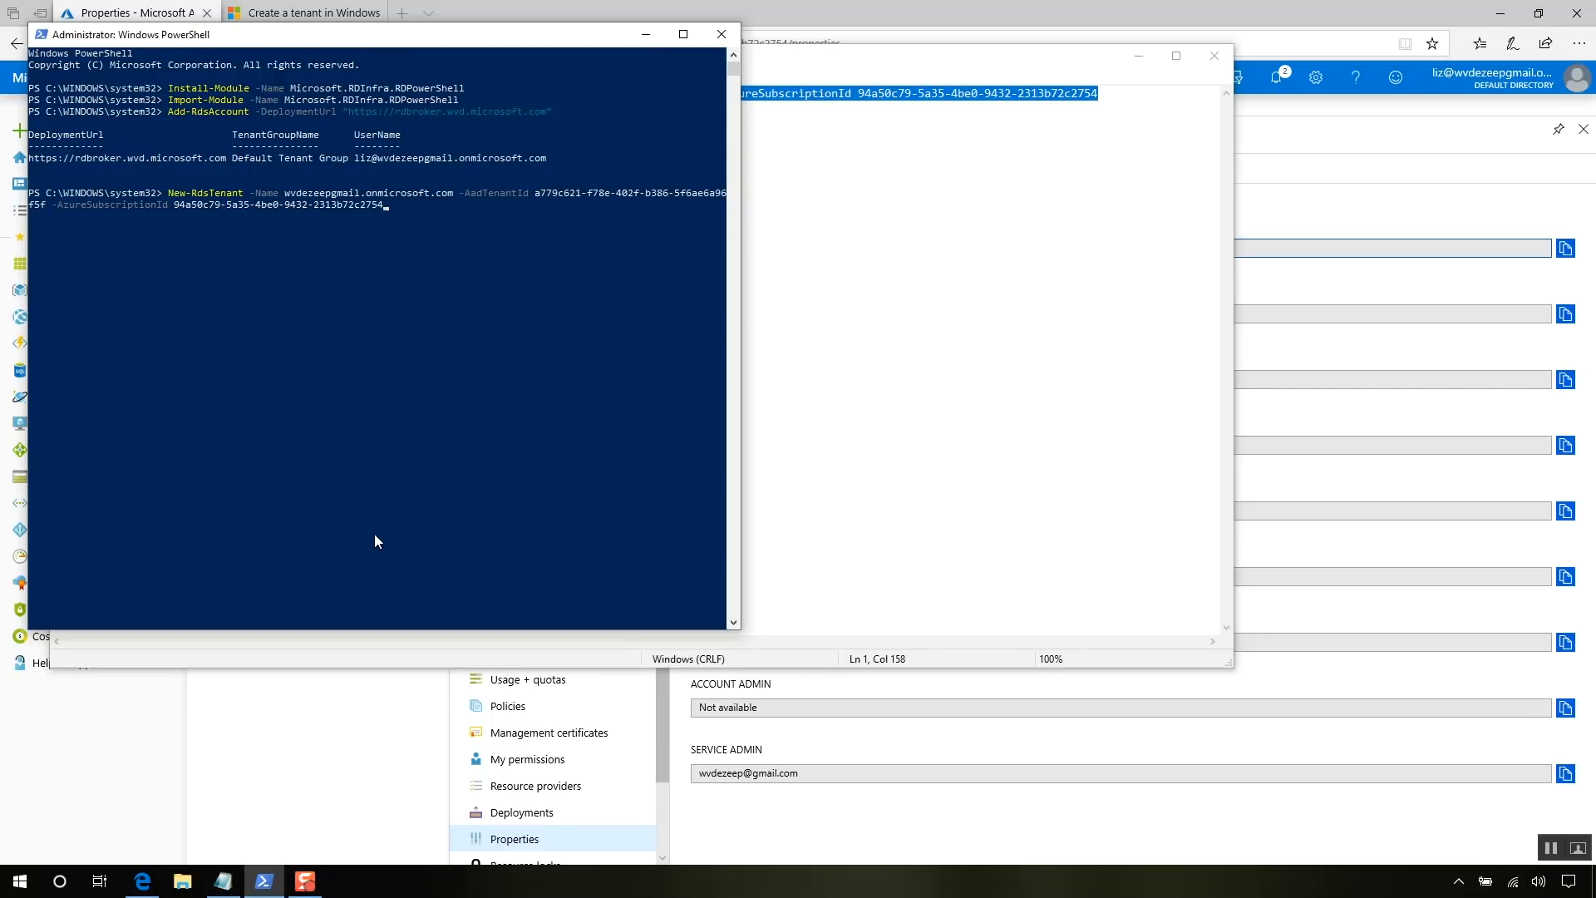
key(Return)
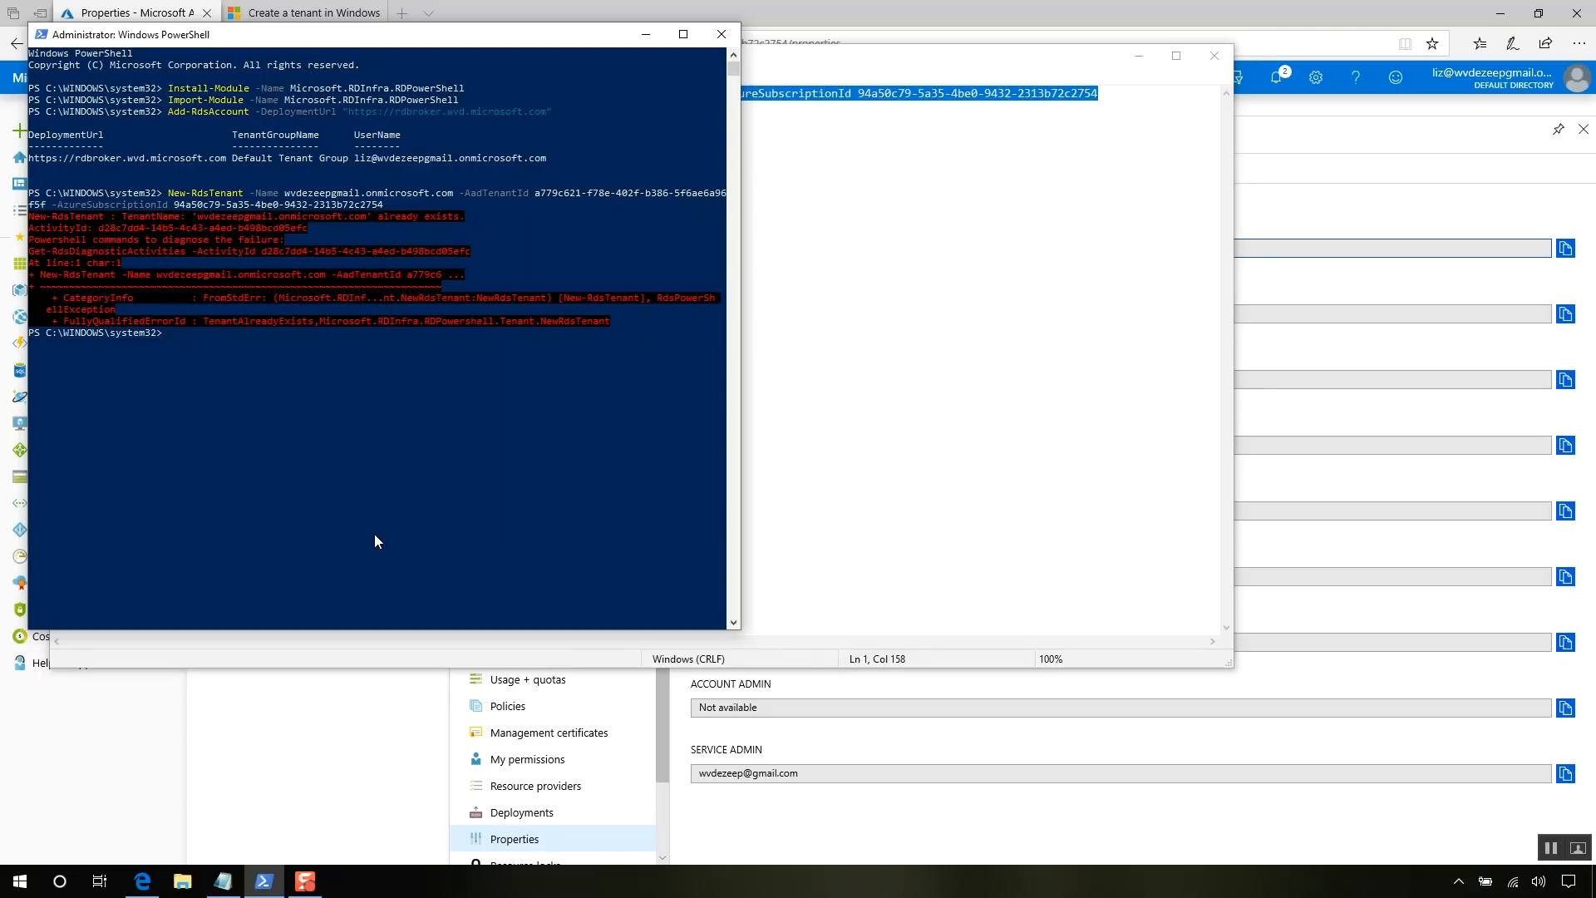
click(731, 44)
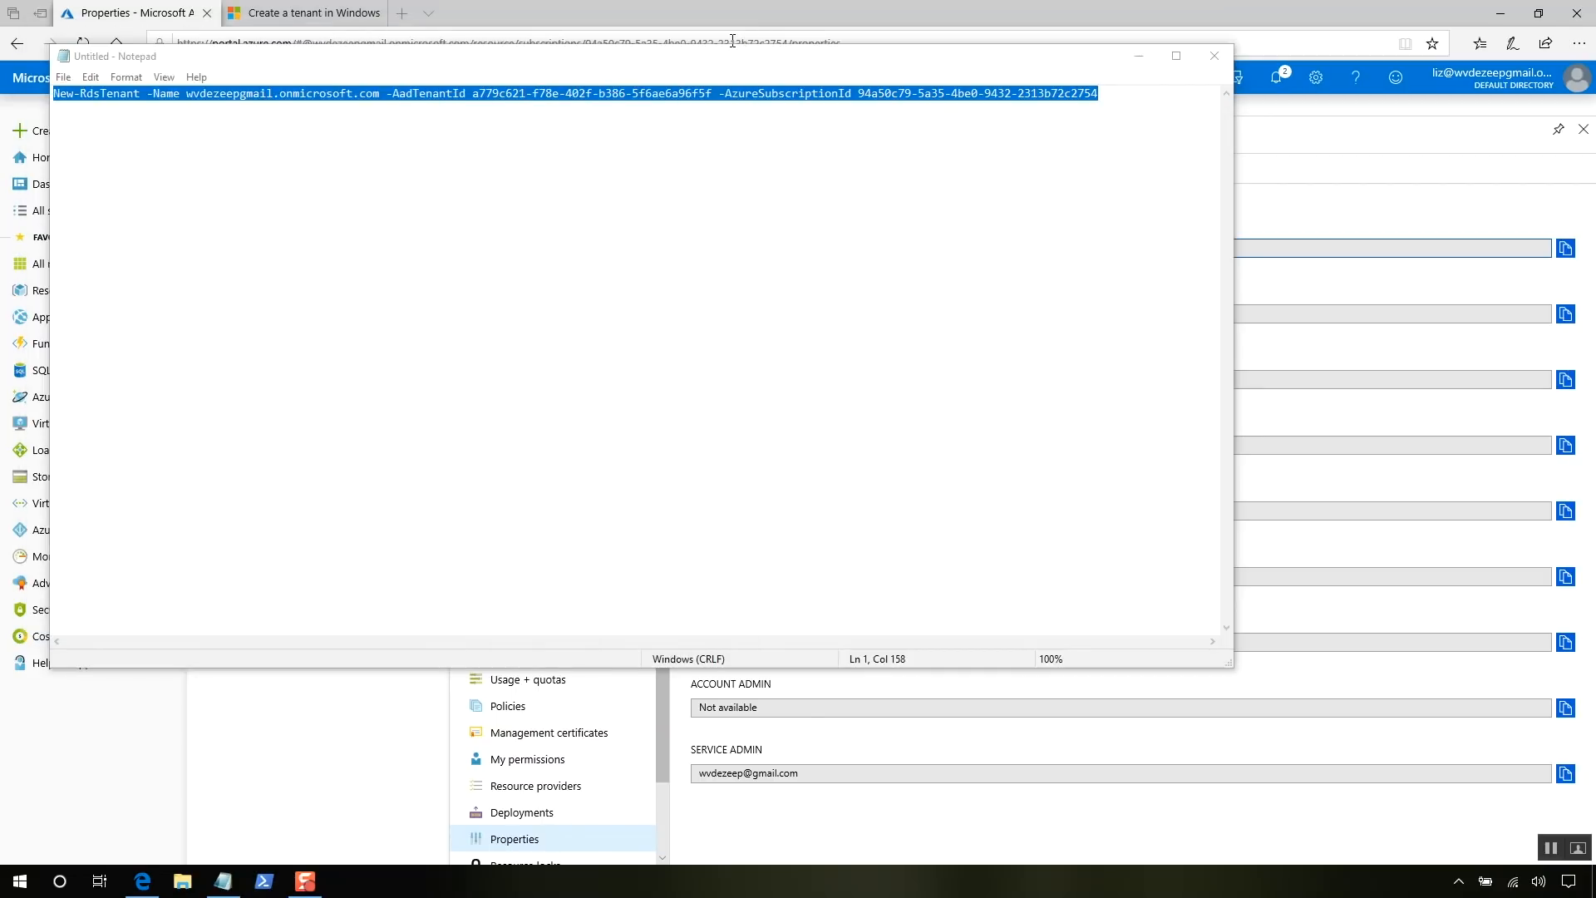
click(1218, 59)
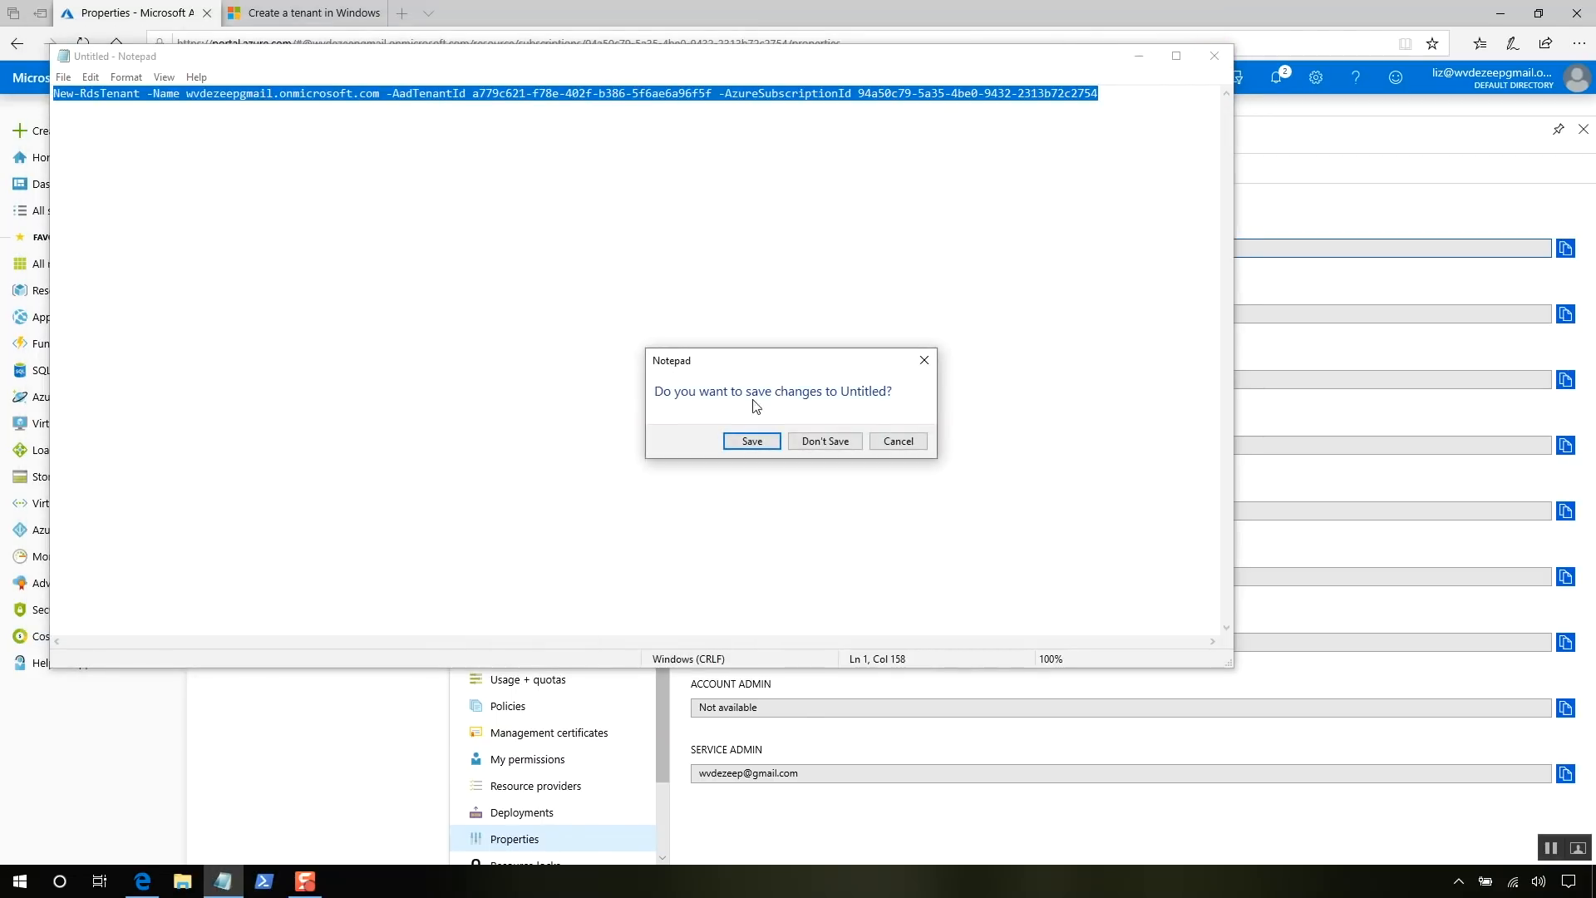
click(831, 442)
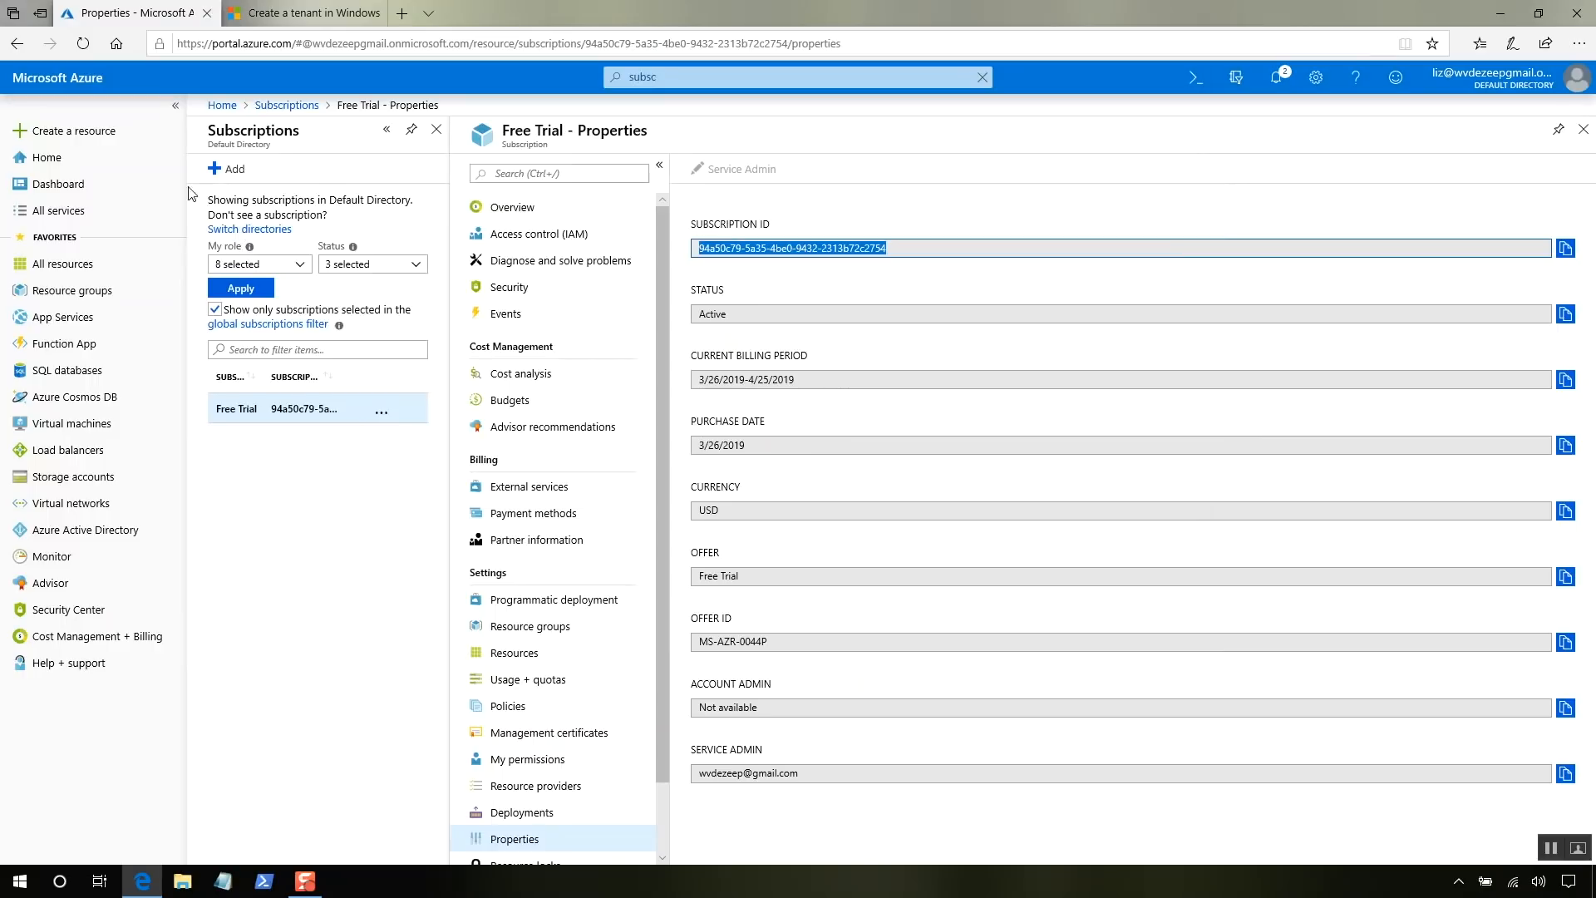
- Find 'Windows Virtual Desktop - Provision a host pool' in the Marketplace and start creating it
click(108, 146)
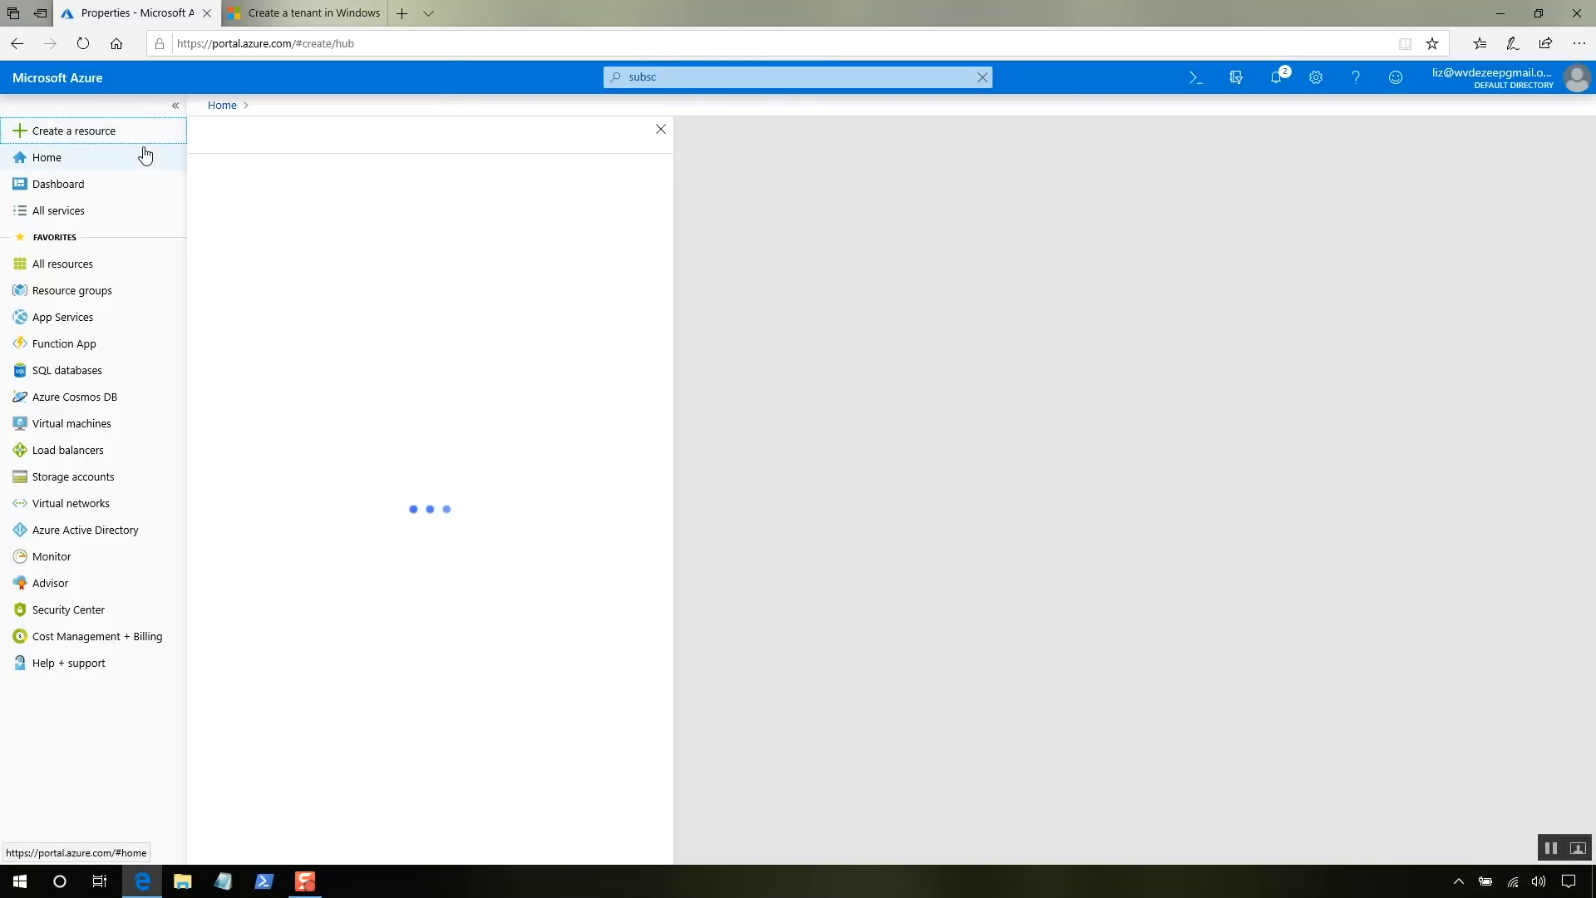
click(375, 182)
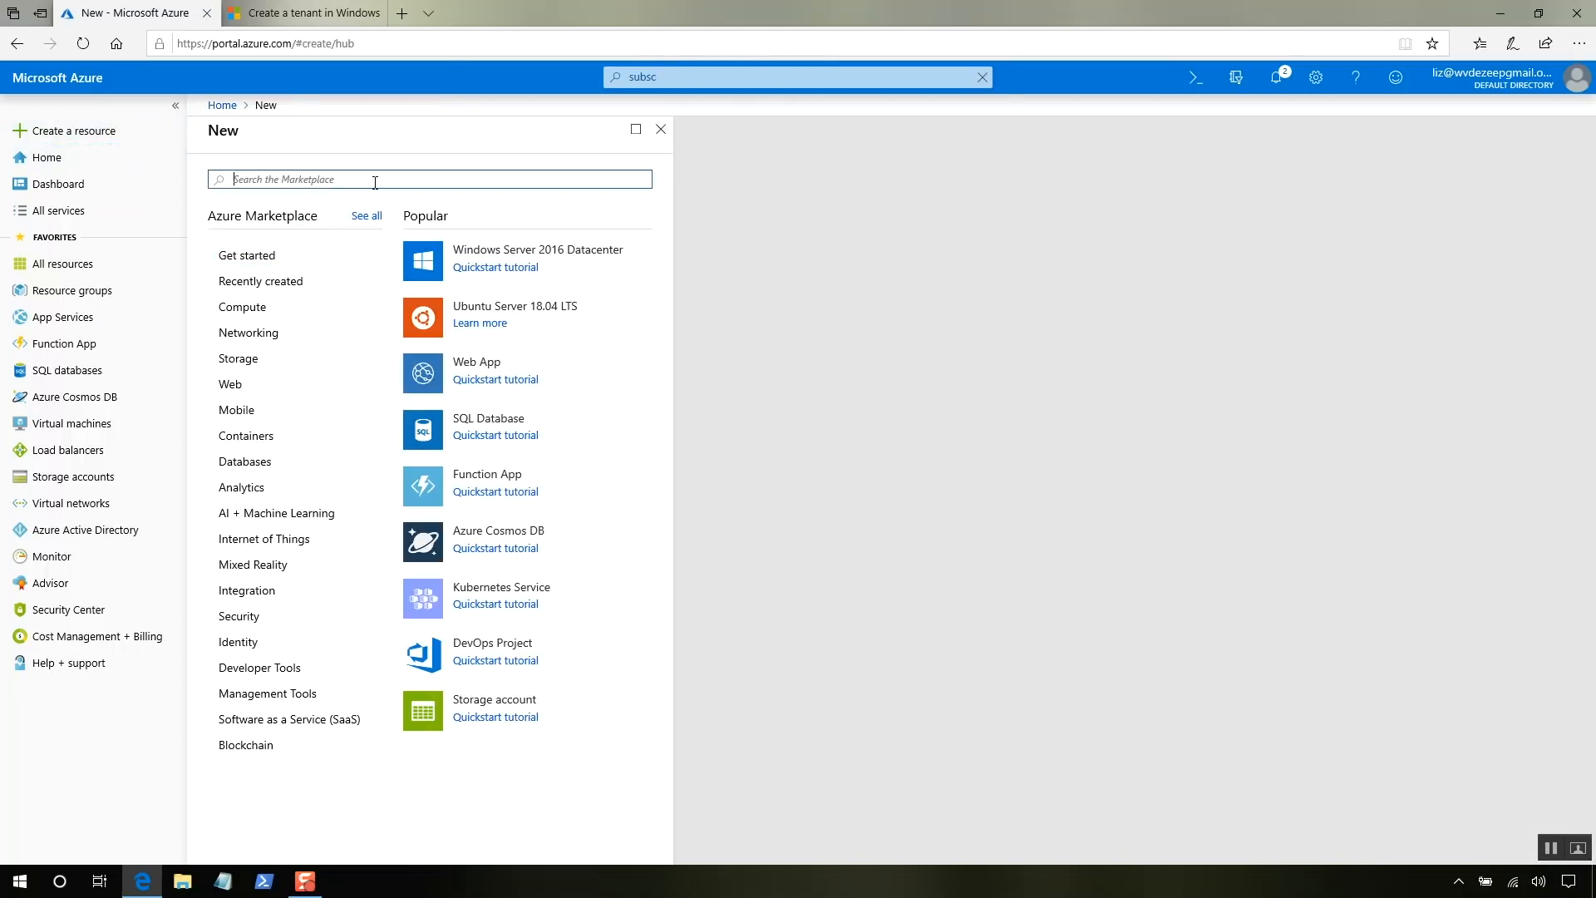
text(virtual)
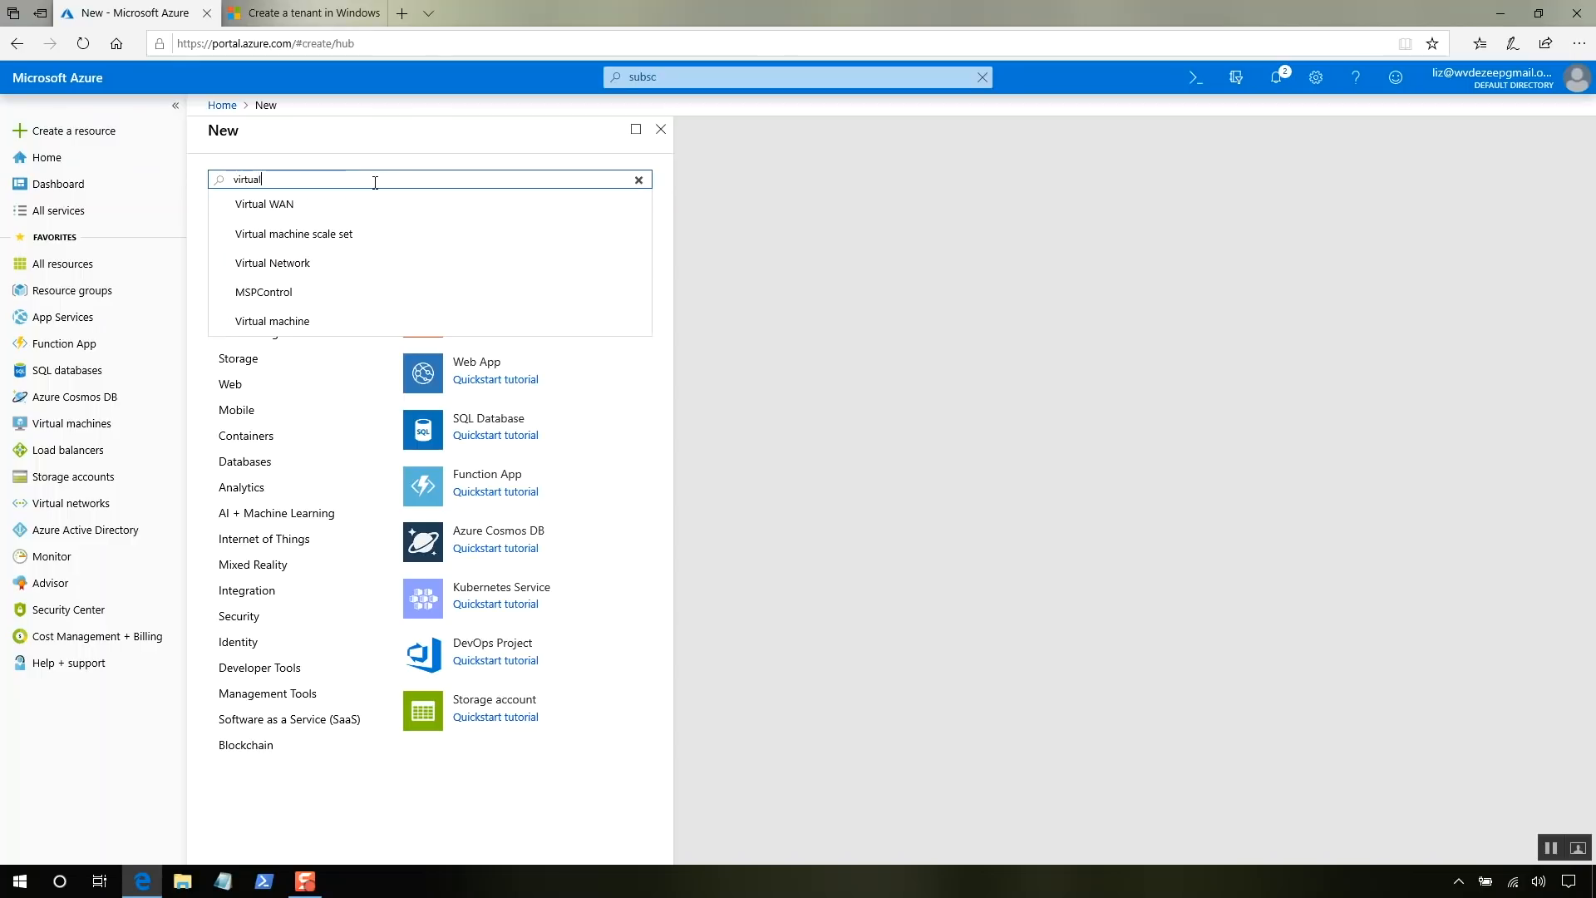
text( desktop)
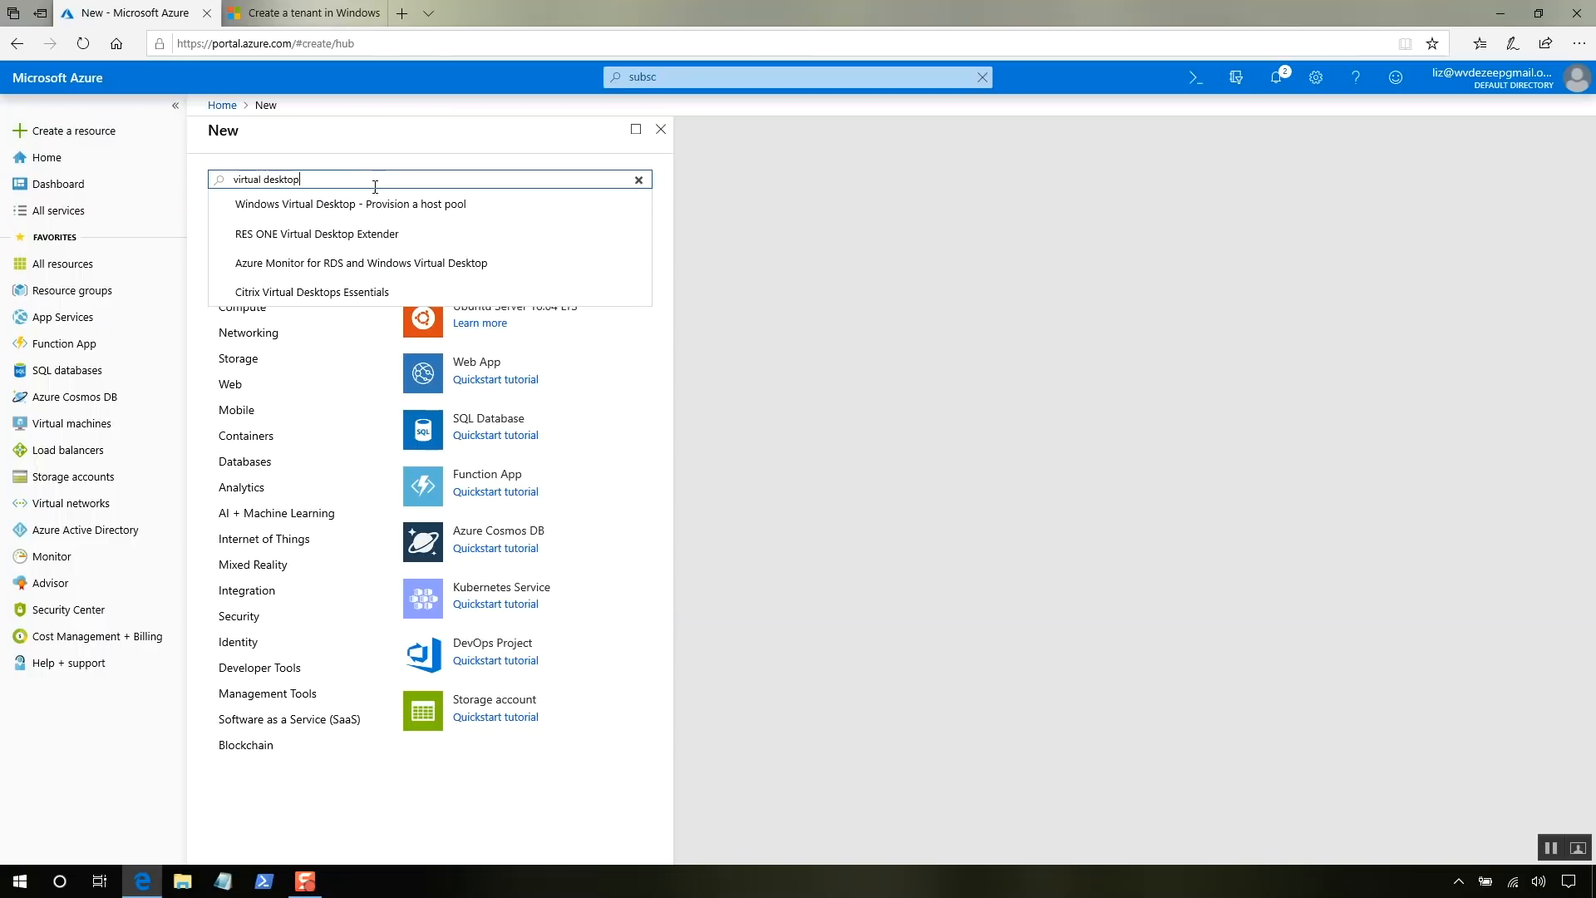
click(485, 214)
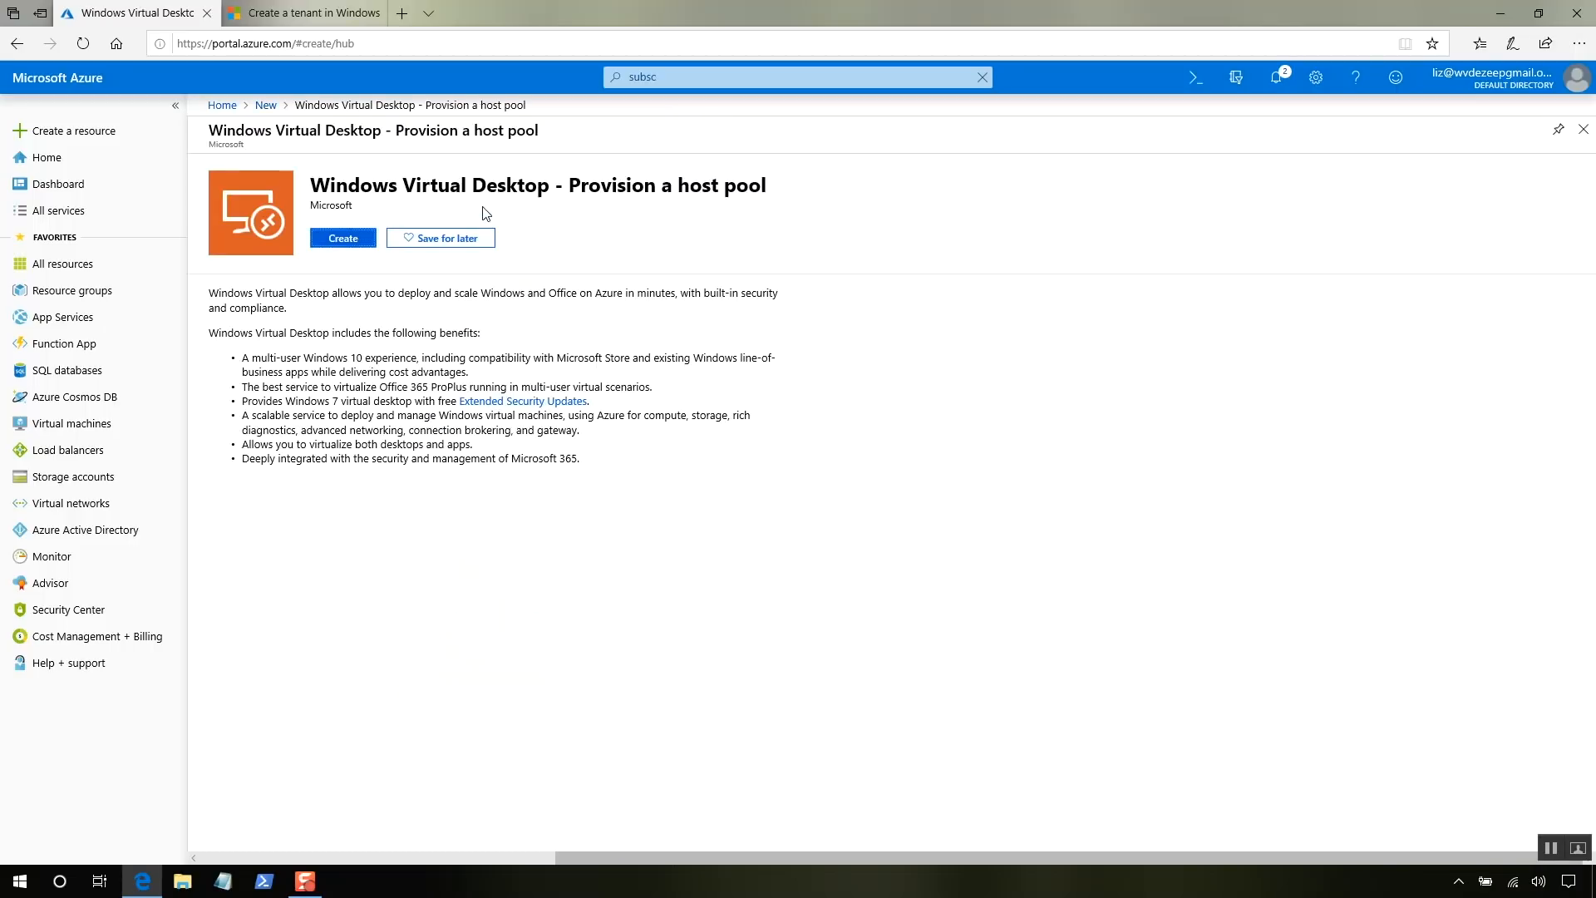
click(352, 242)
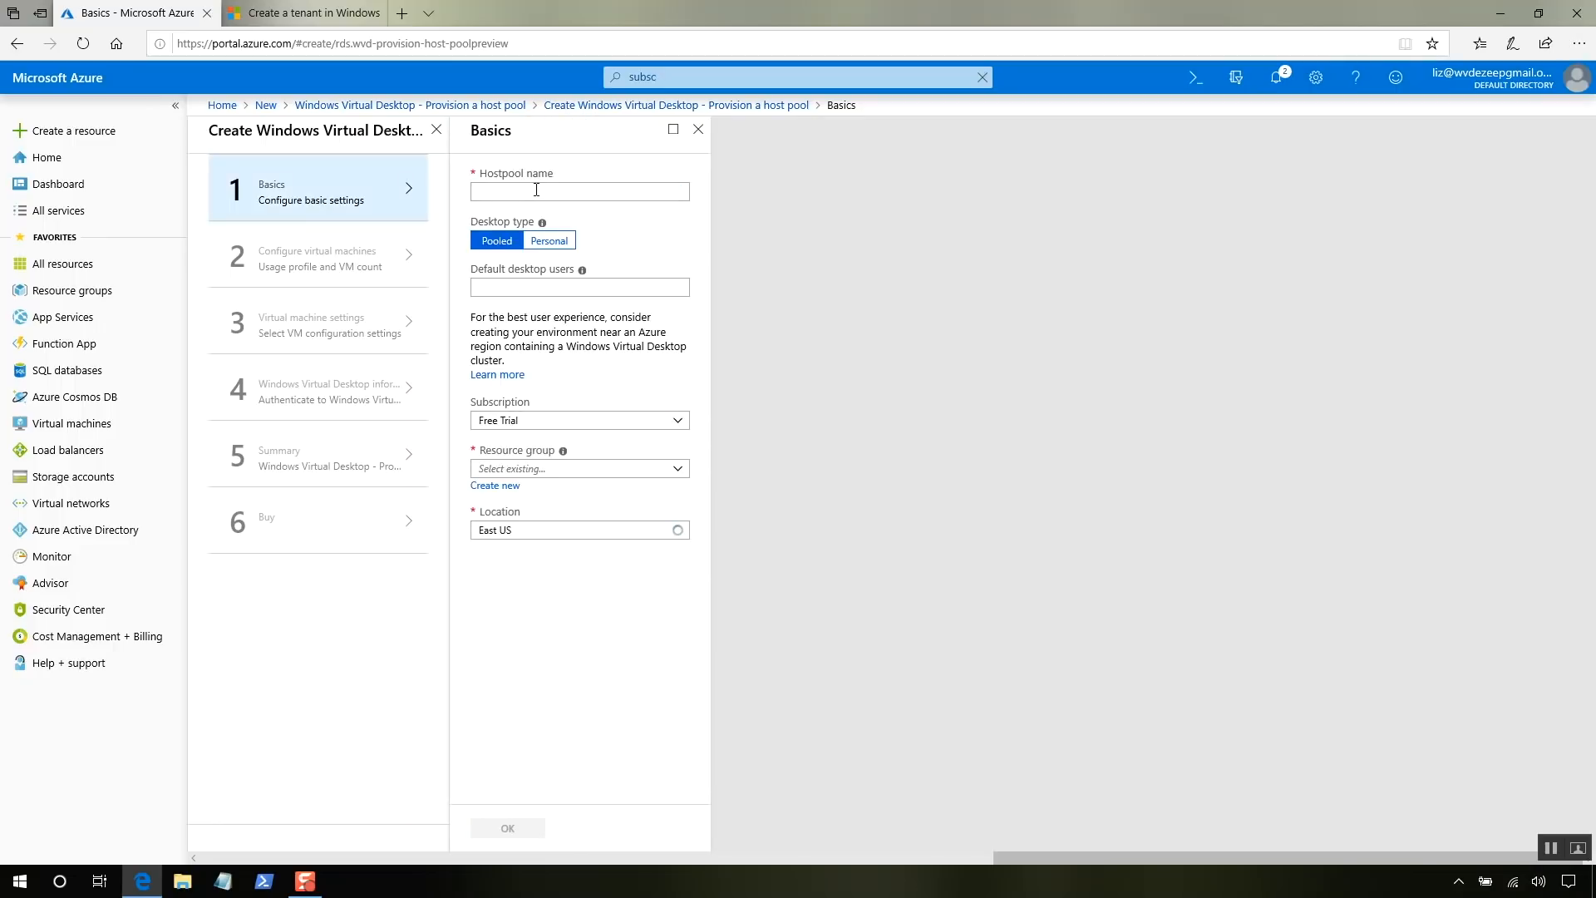
- Name the host pool ACME and enter two default desktop user addresses on the tenant domain
click(536, 190)
text(ACME)
click(533, 286)
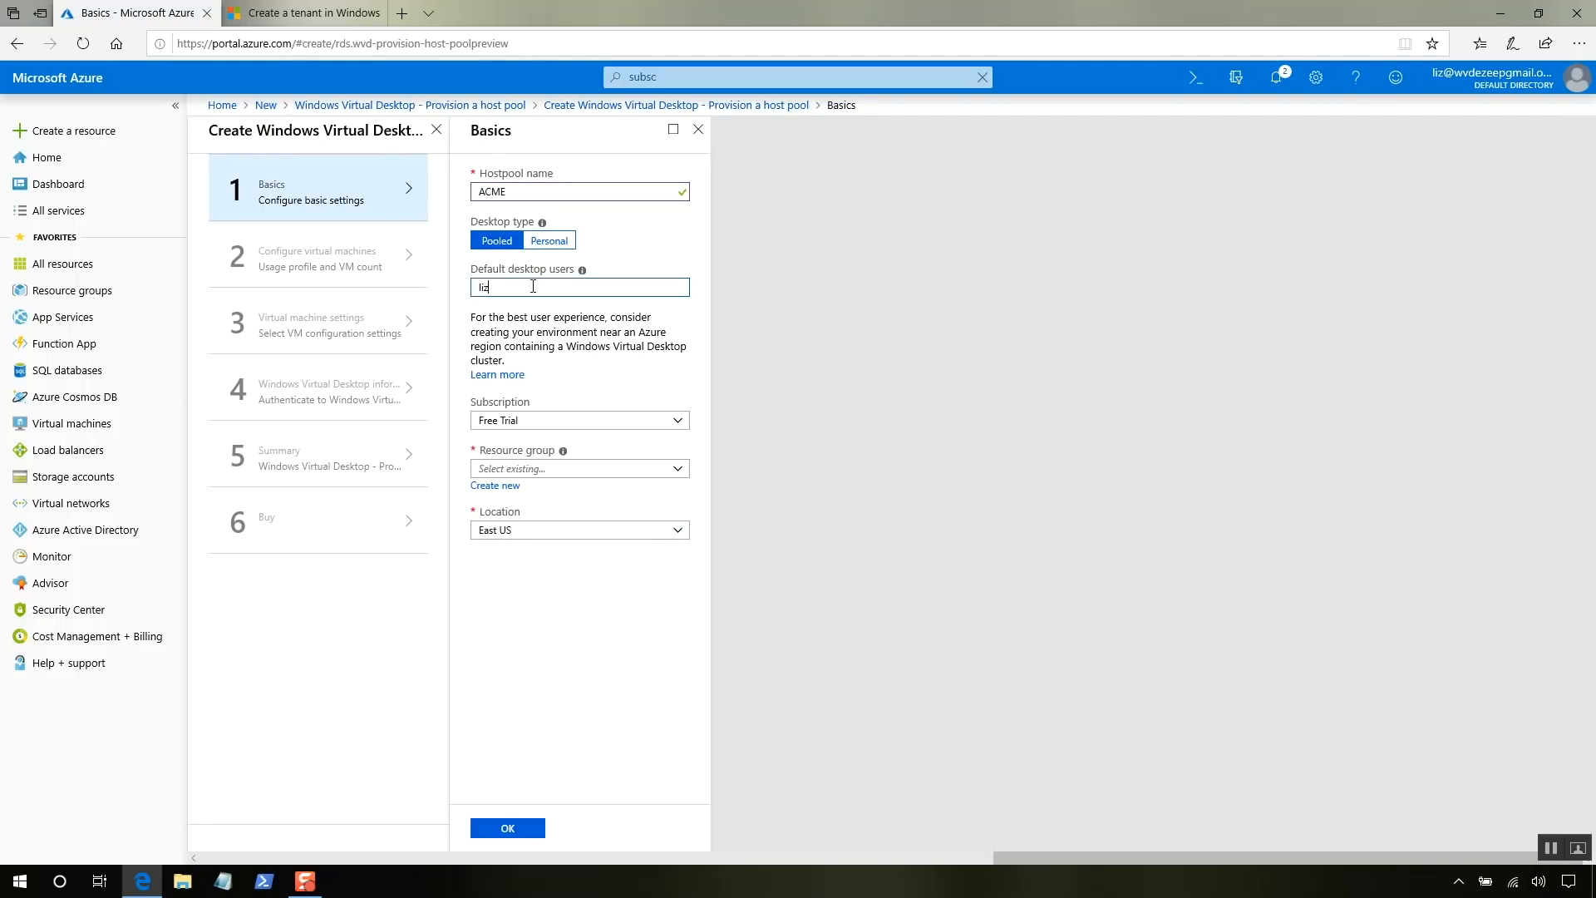
drag(656, 287, 497, 287)
key(ctrl+c)
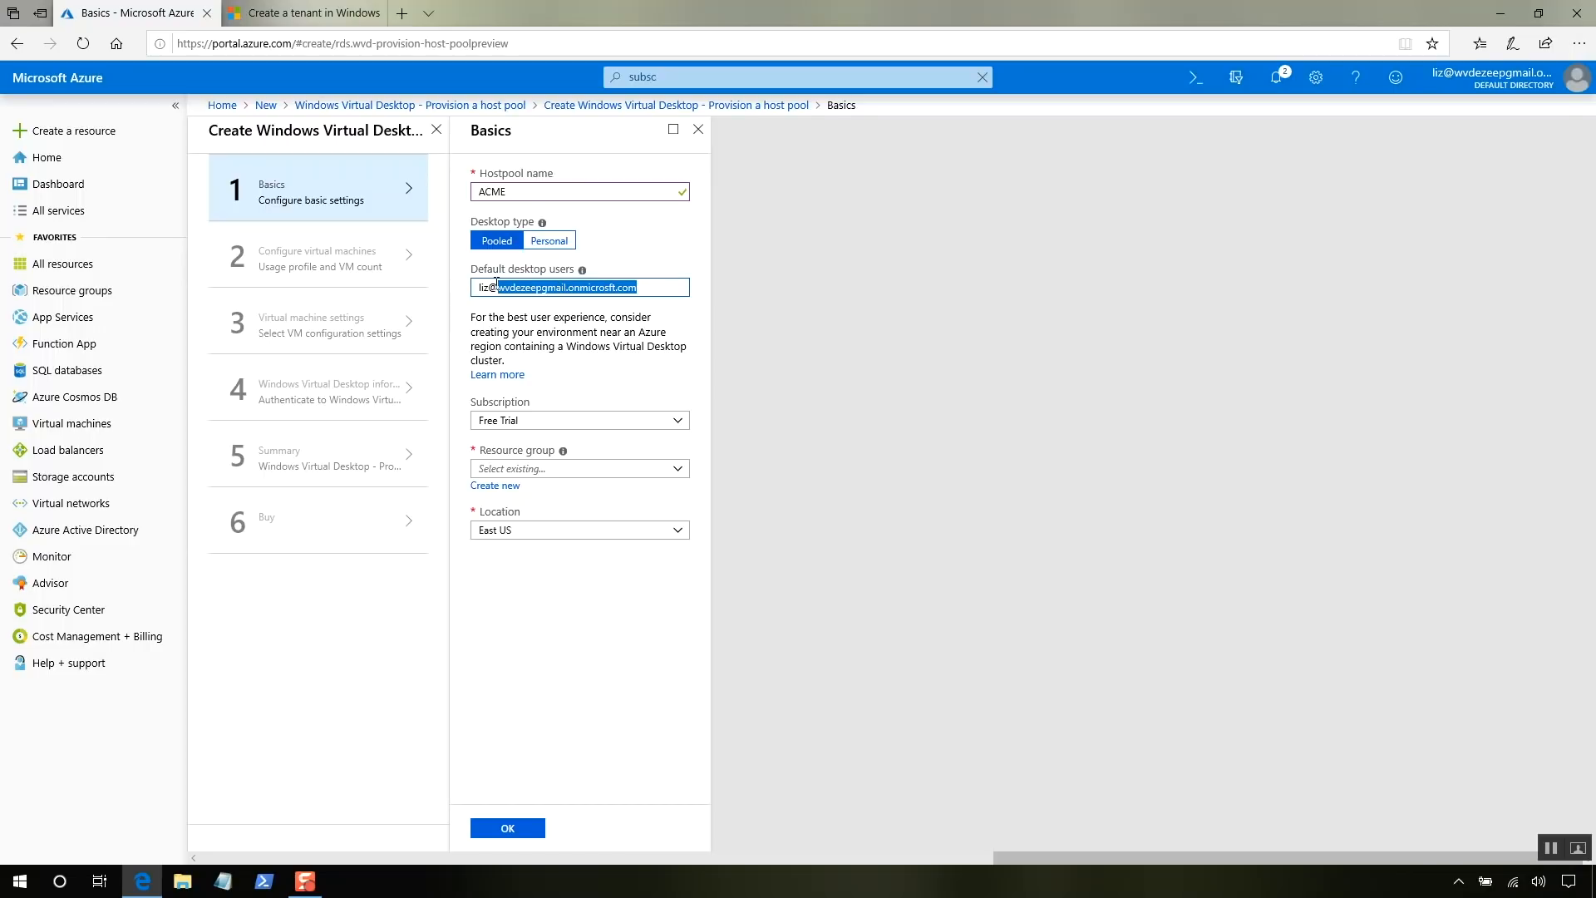
key(Right)
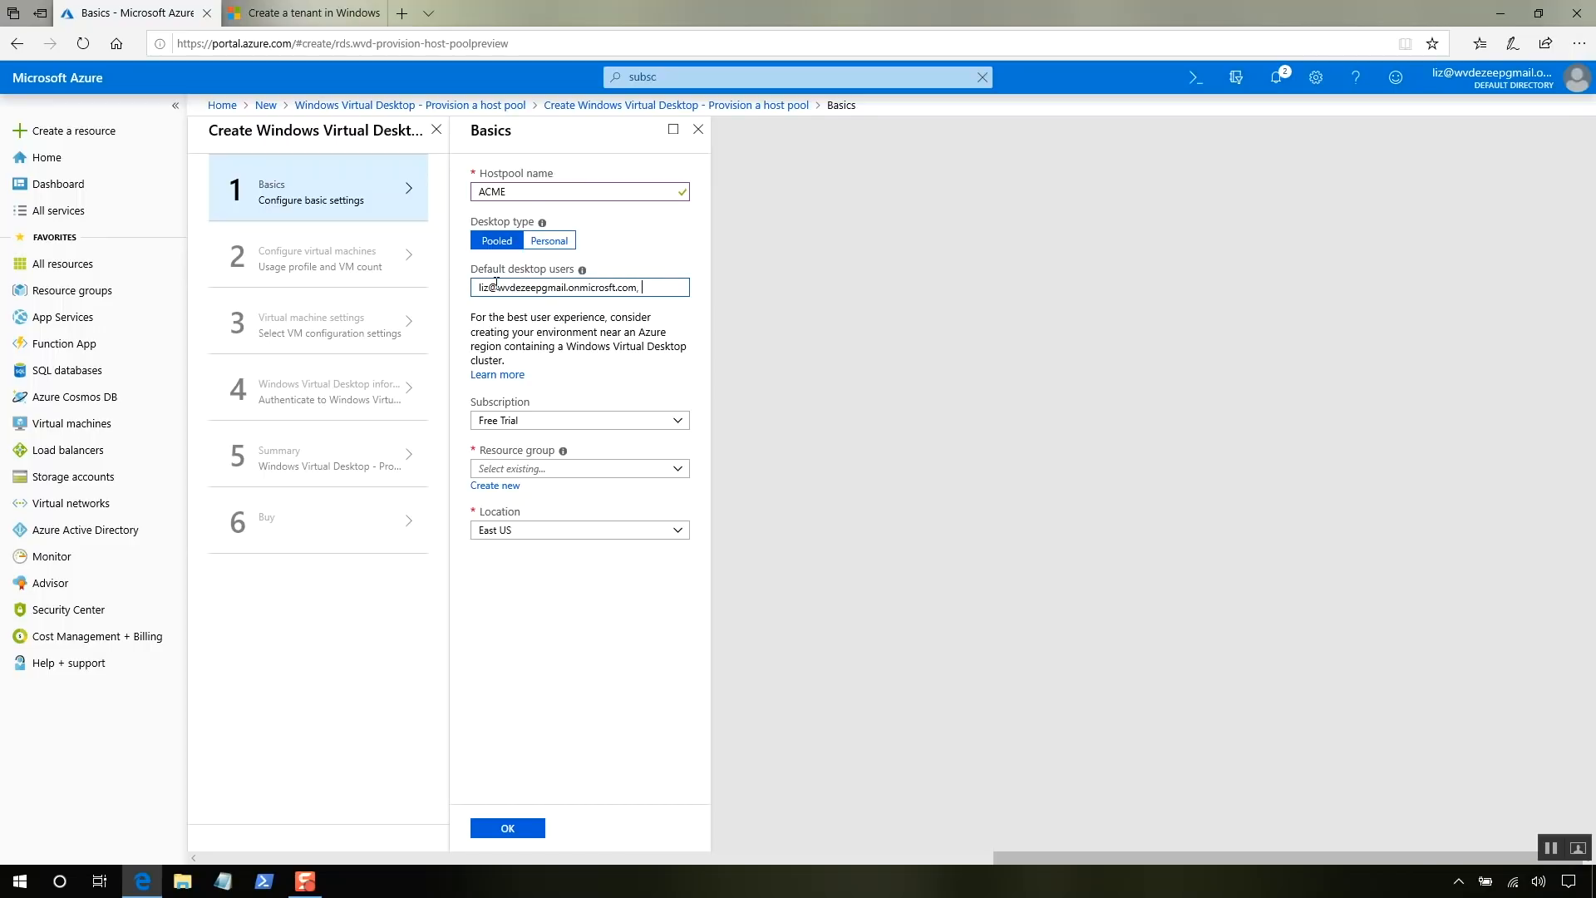
text(, mike@)
key(ctrl+v)
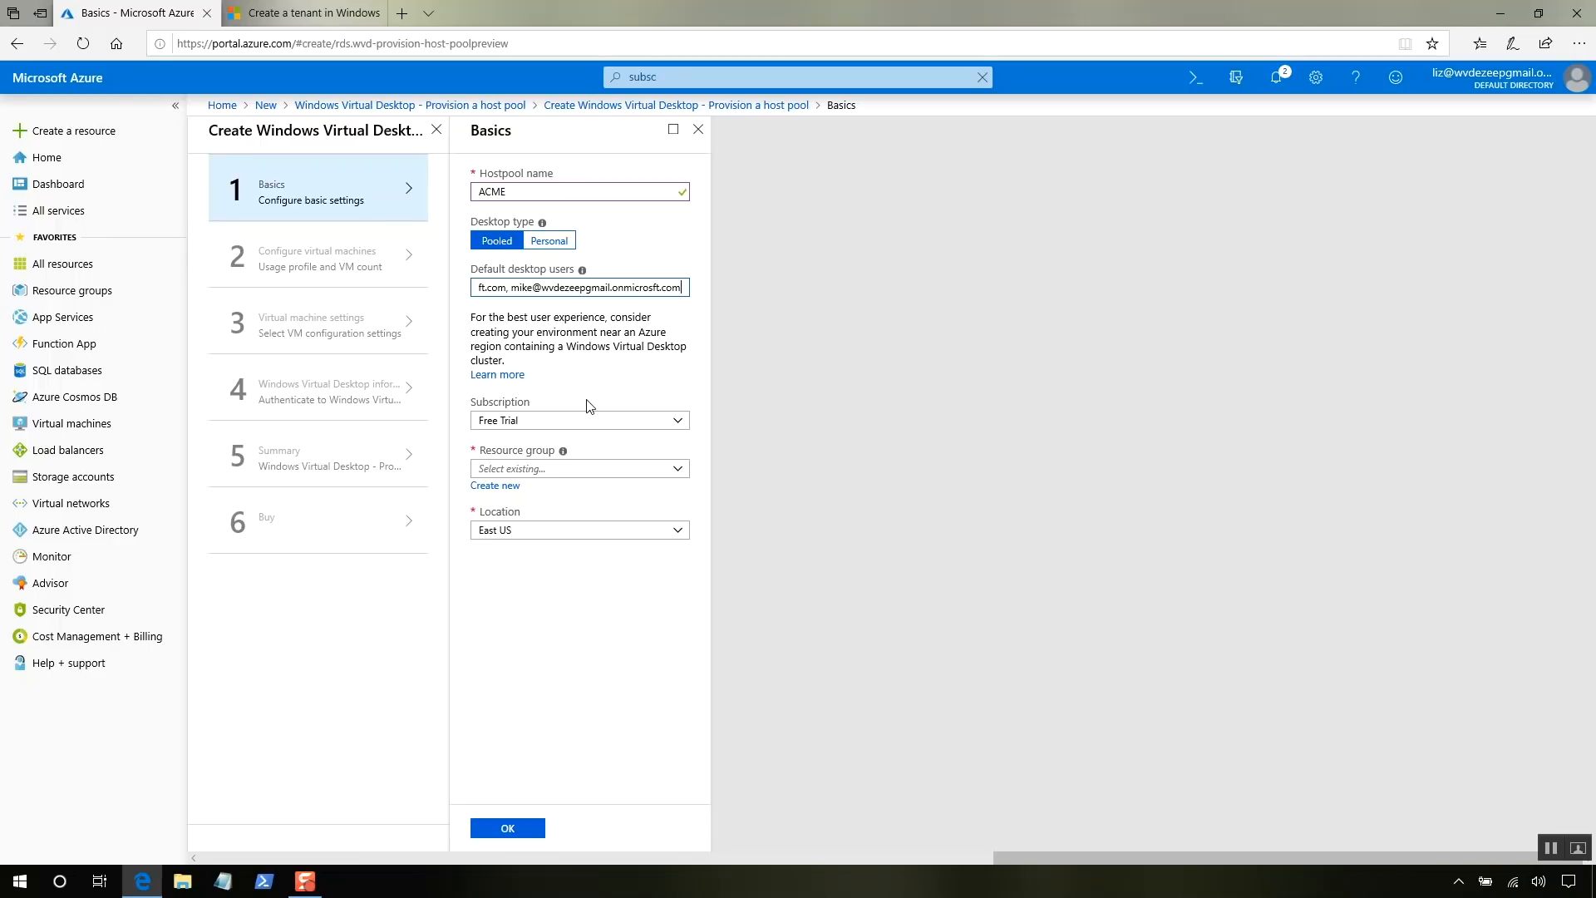
click(321, 15)
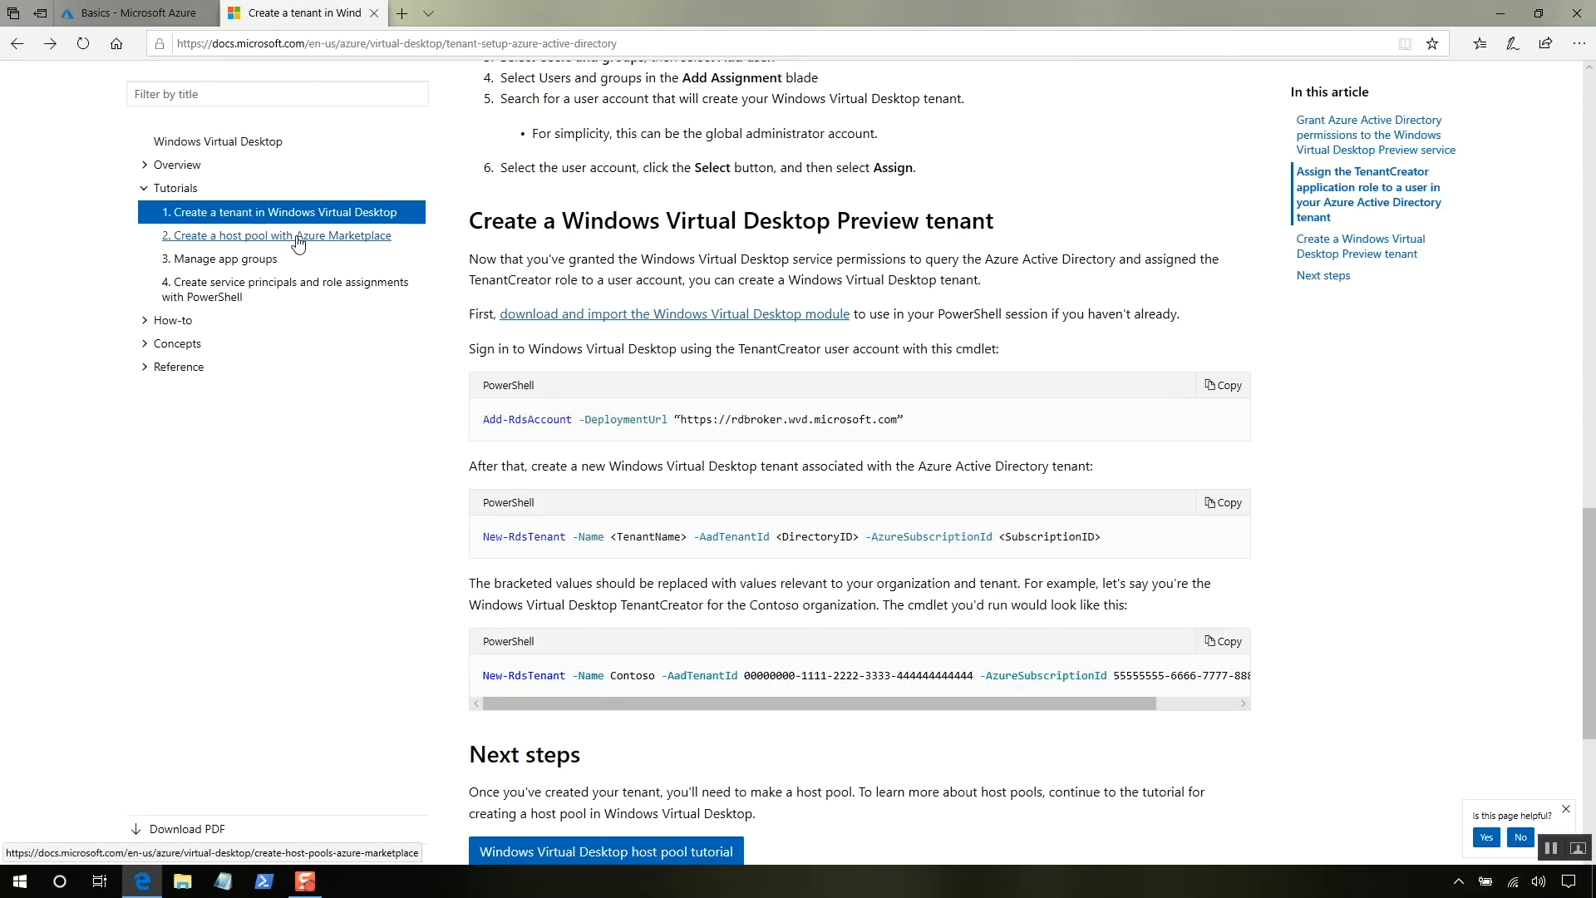
click(173, 17)
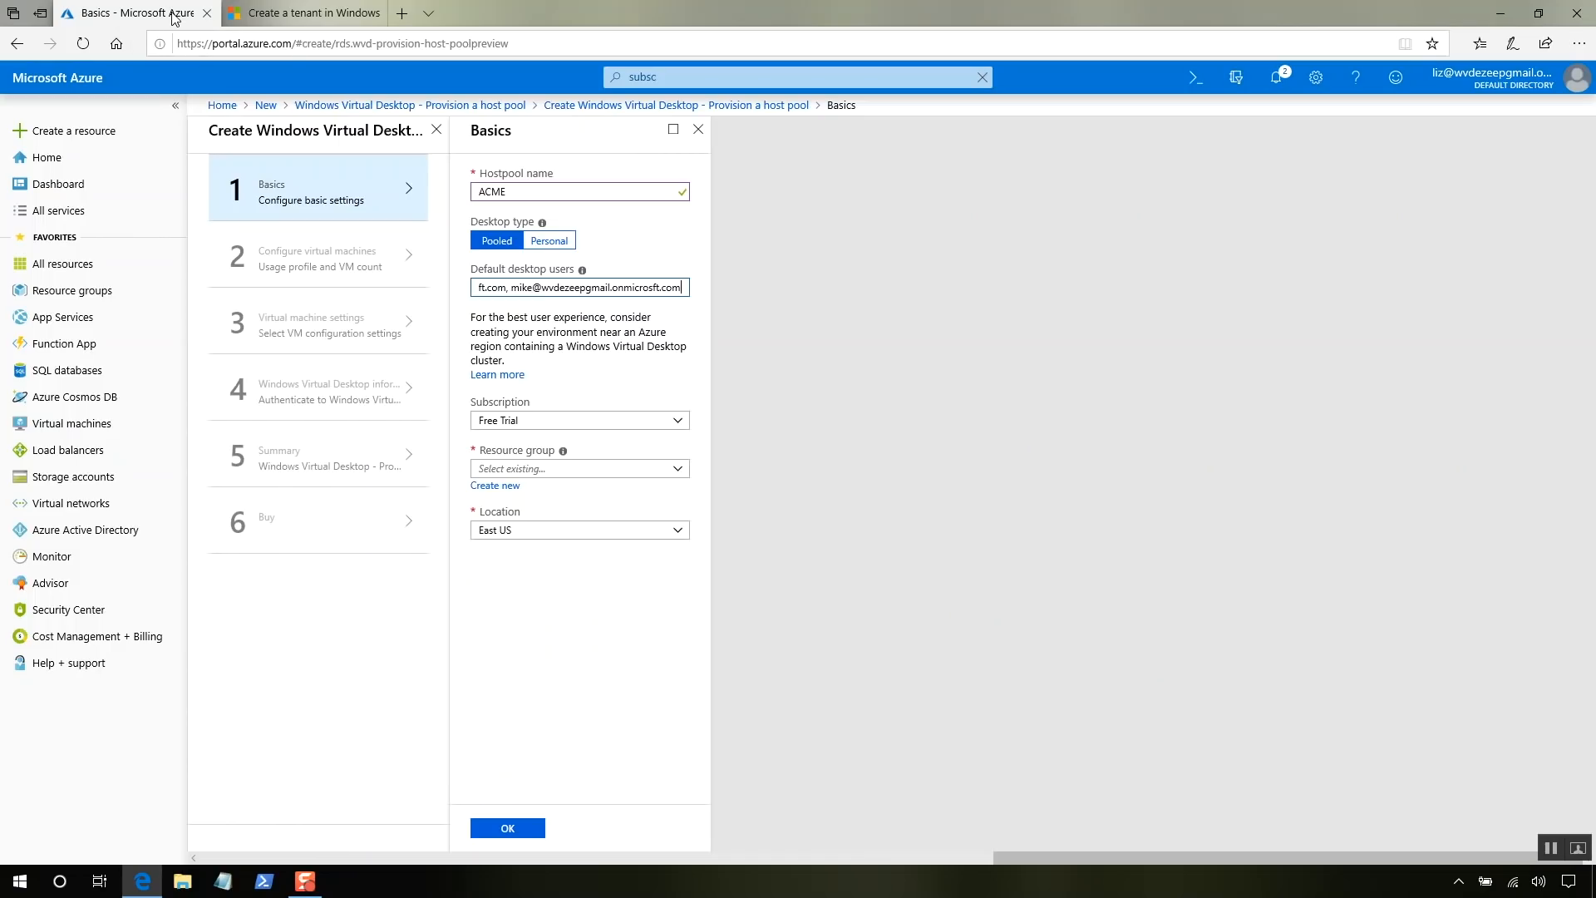
- Create new resource group ACME, set location to West US, and confirm Basics
click(504, 486)
text(ACME)
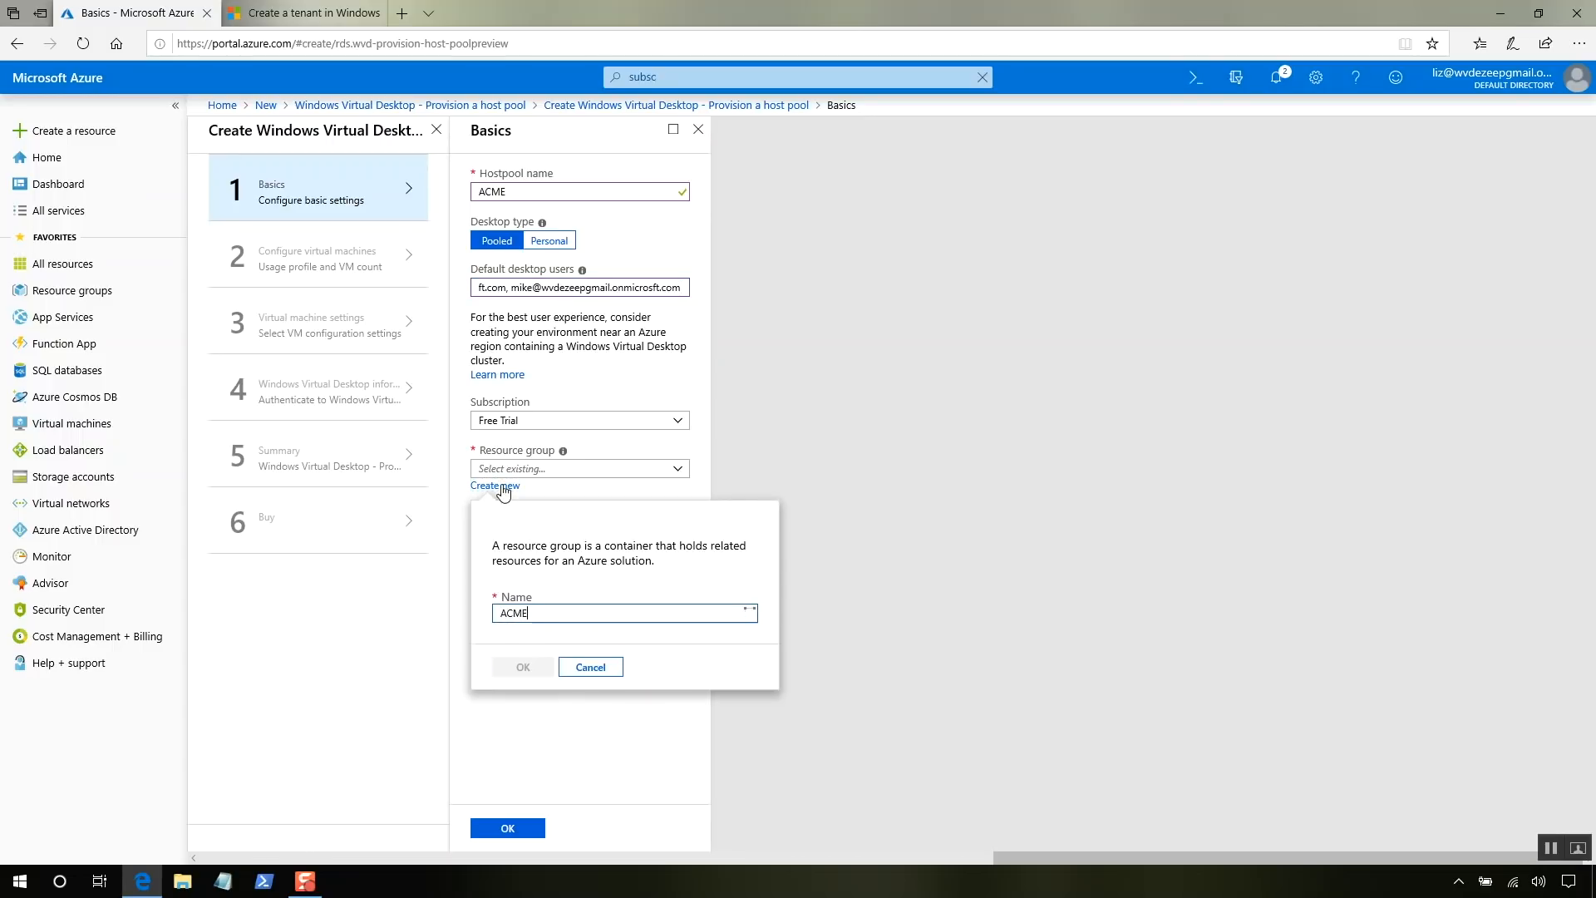
click(522, 669)
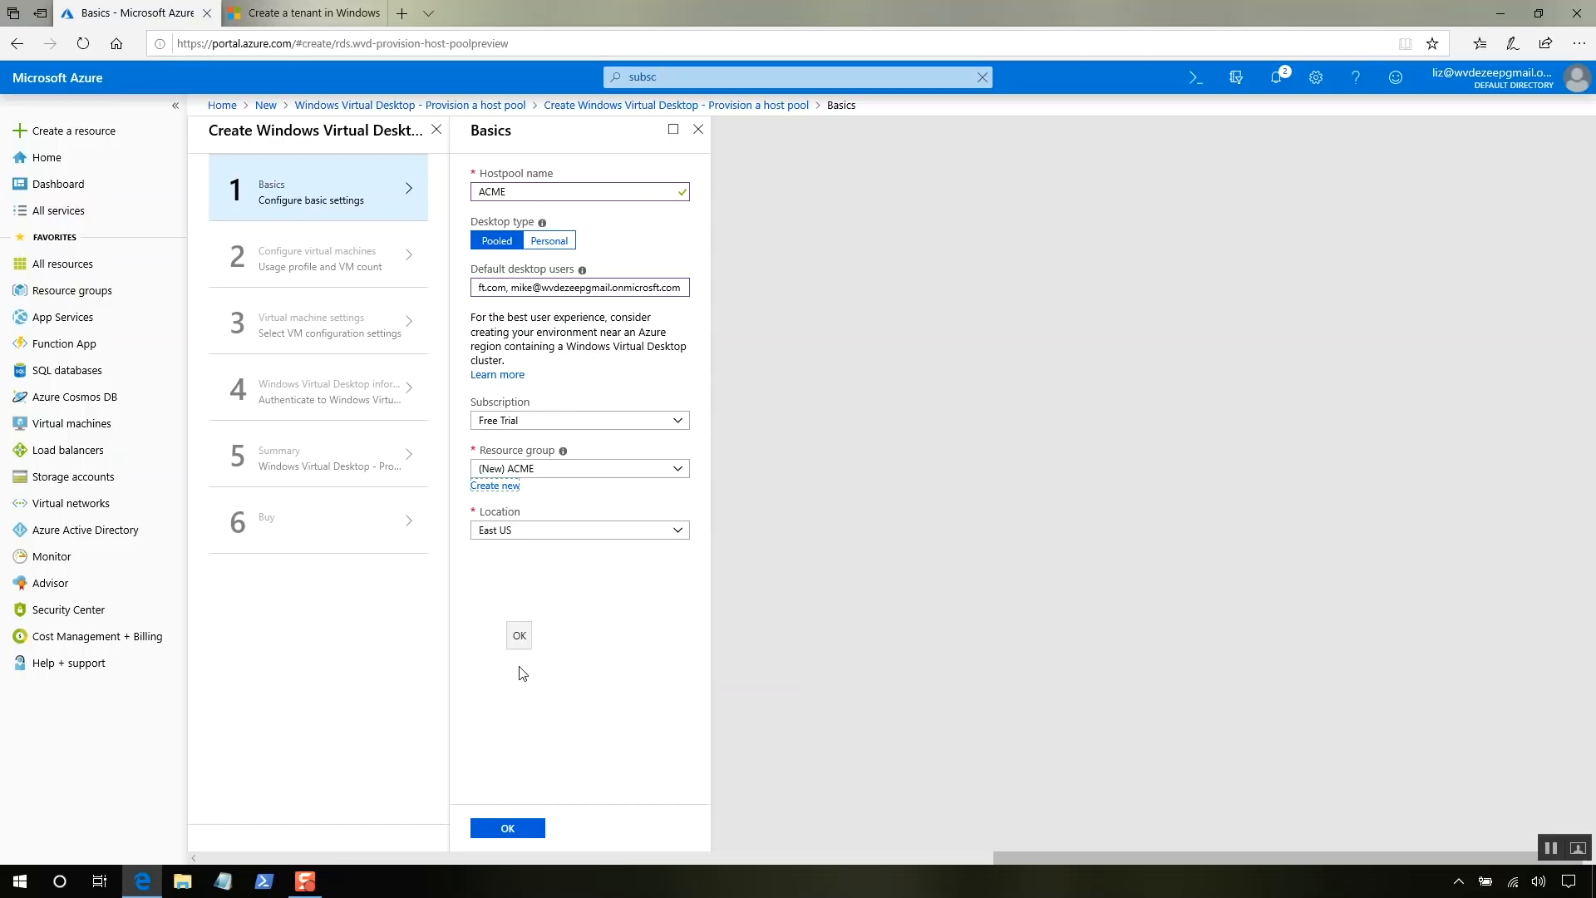
click(499, 533)
key(ctrl+a)
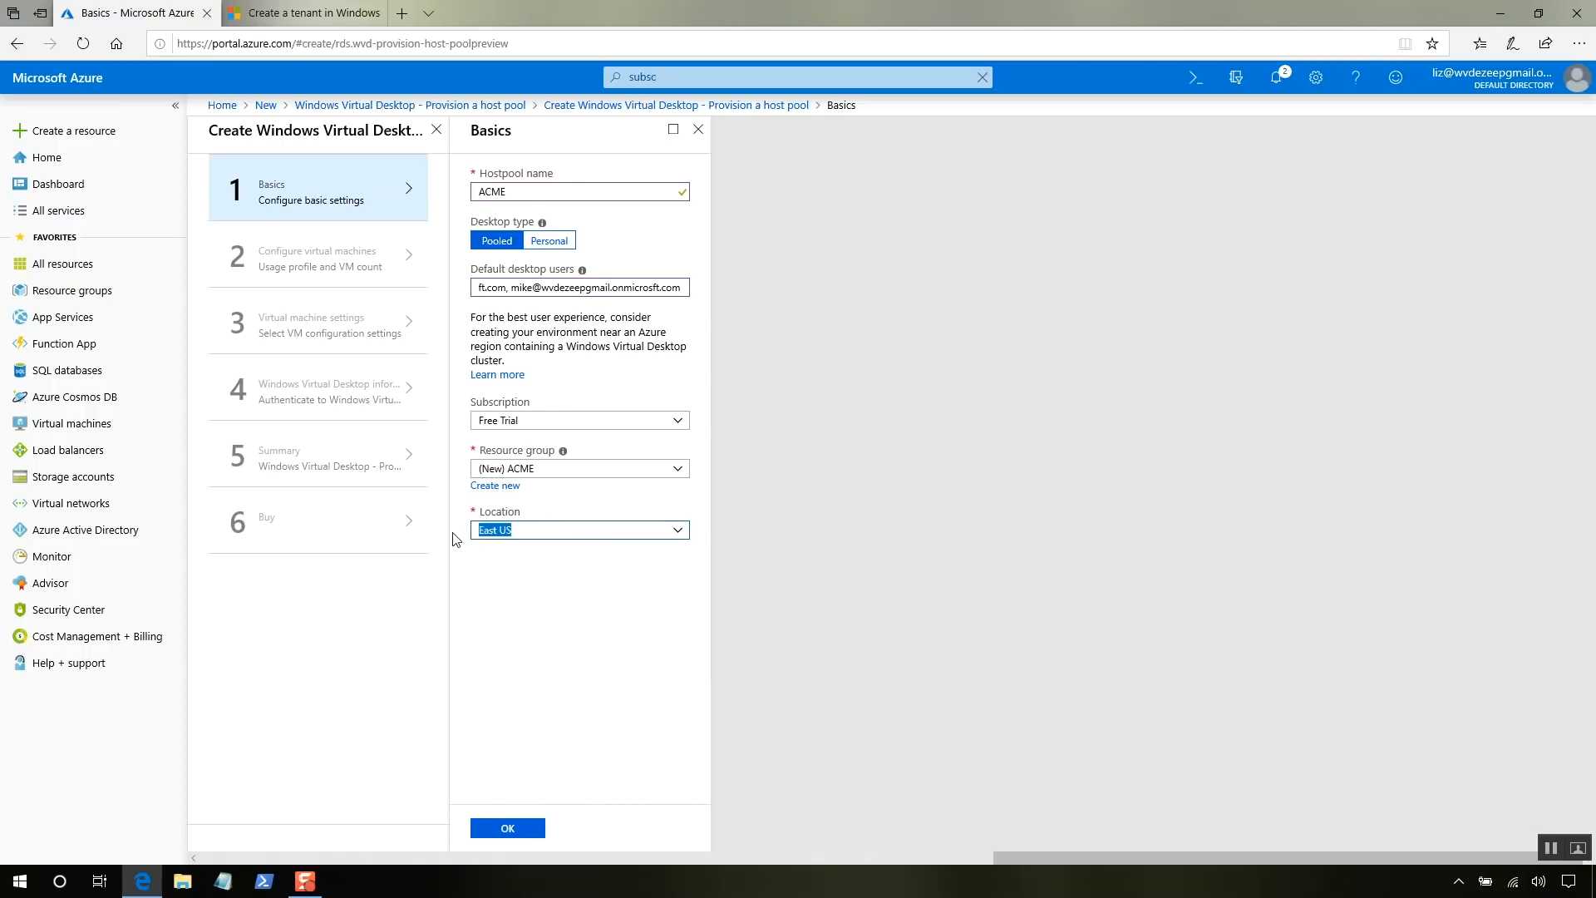
text(WEST)
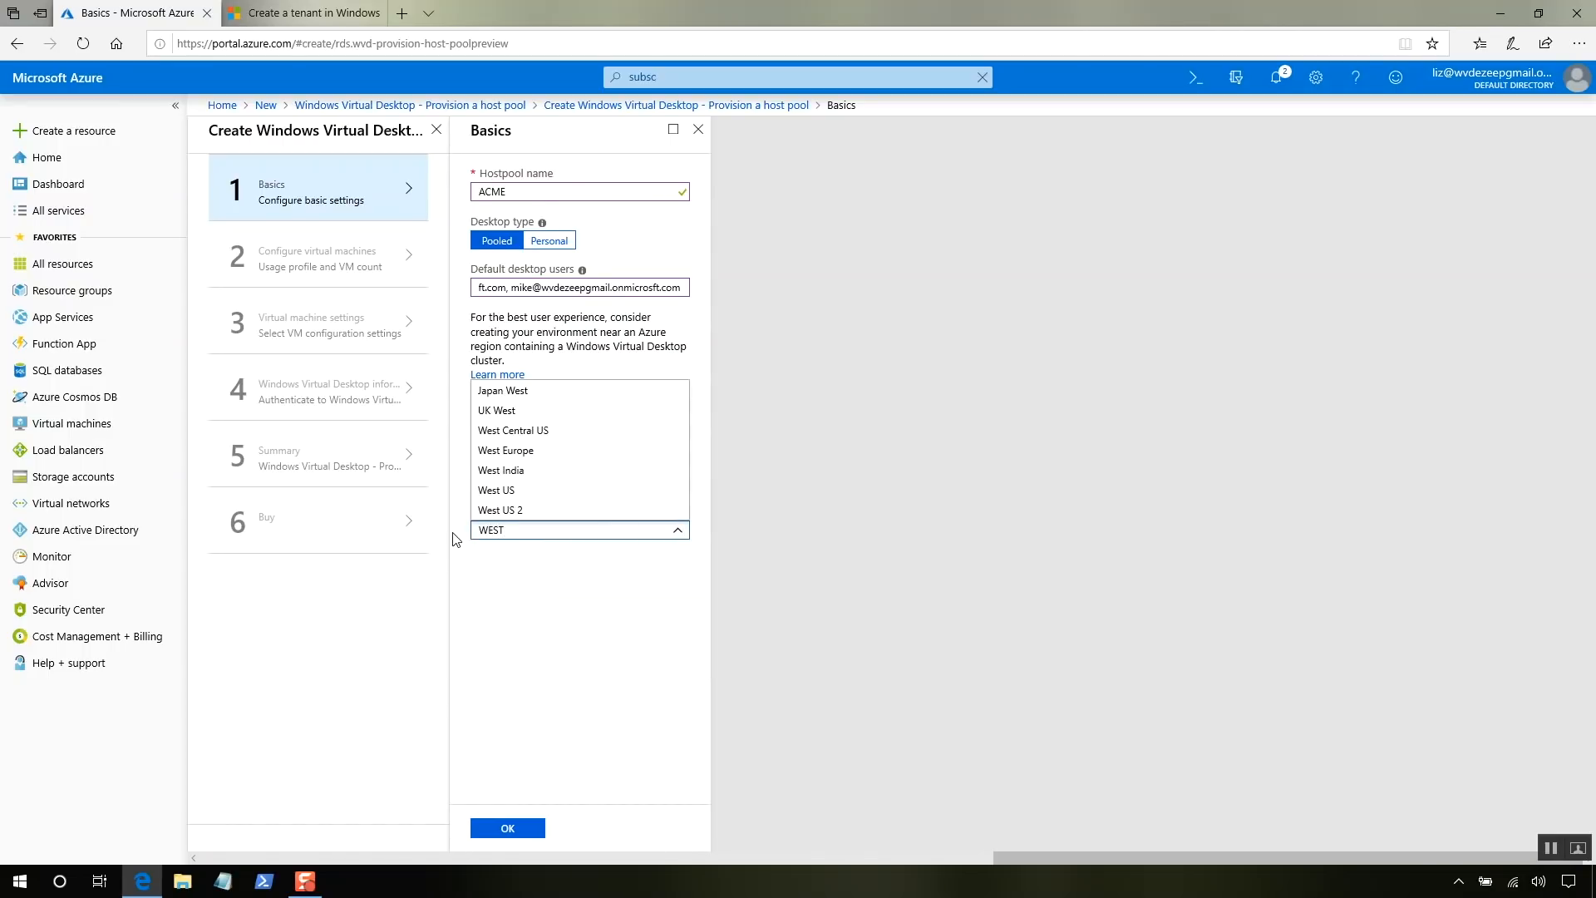
click(504, 492)
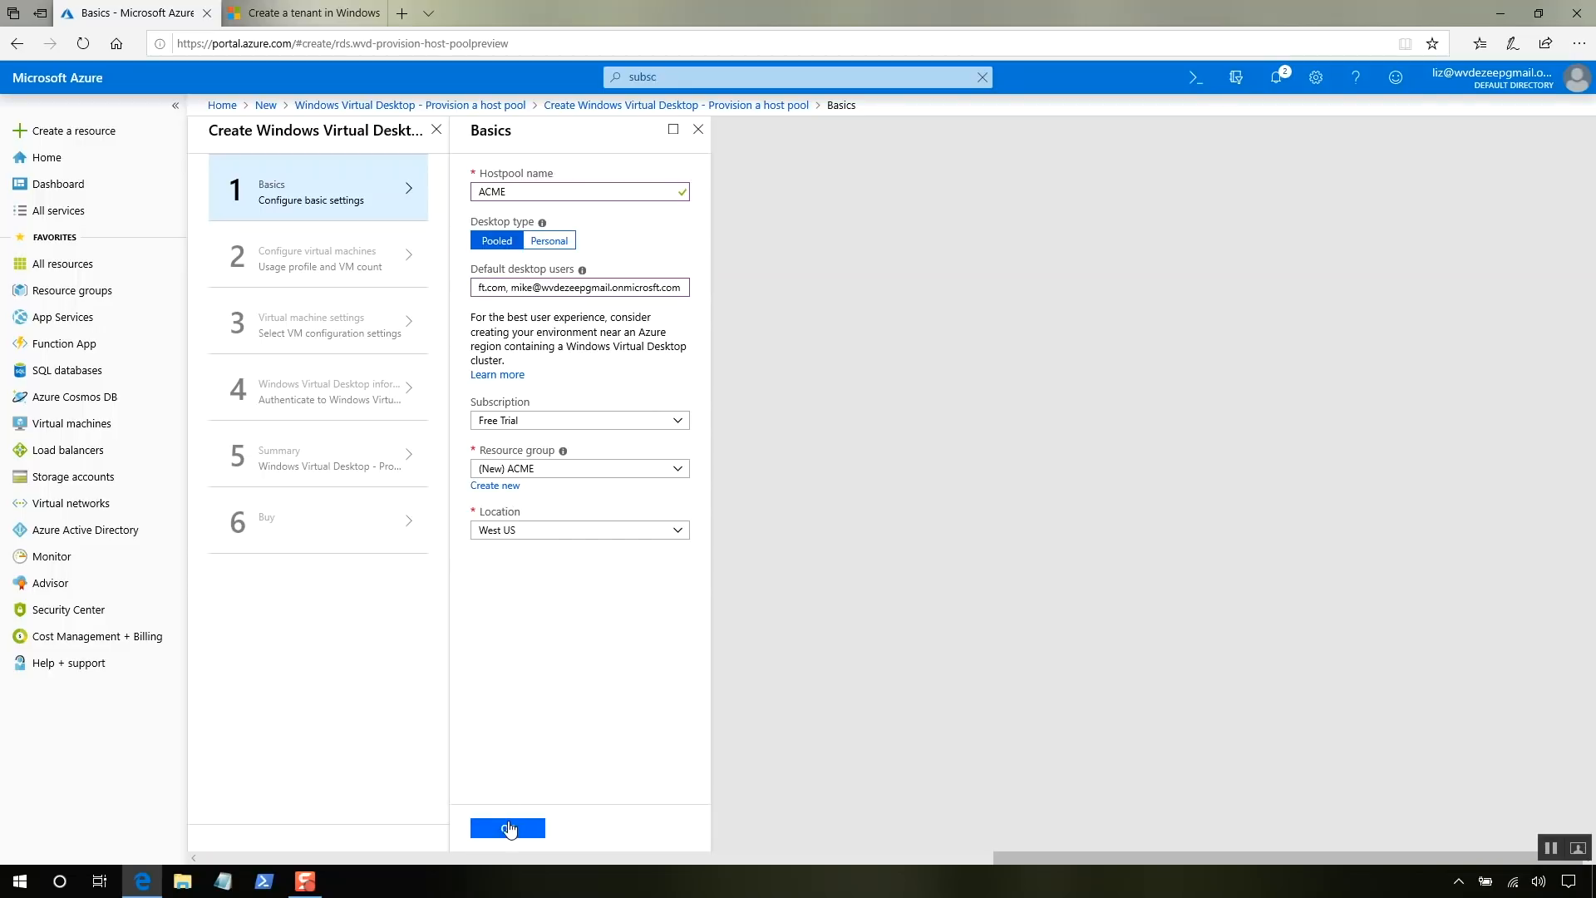
click(509, 828)
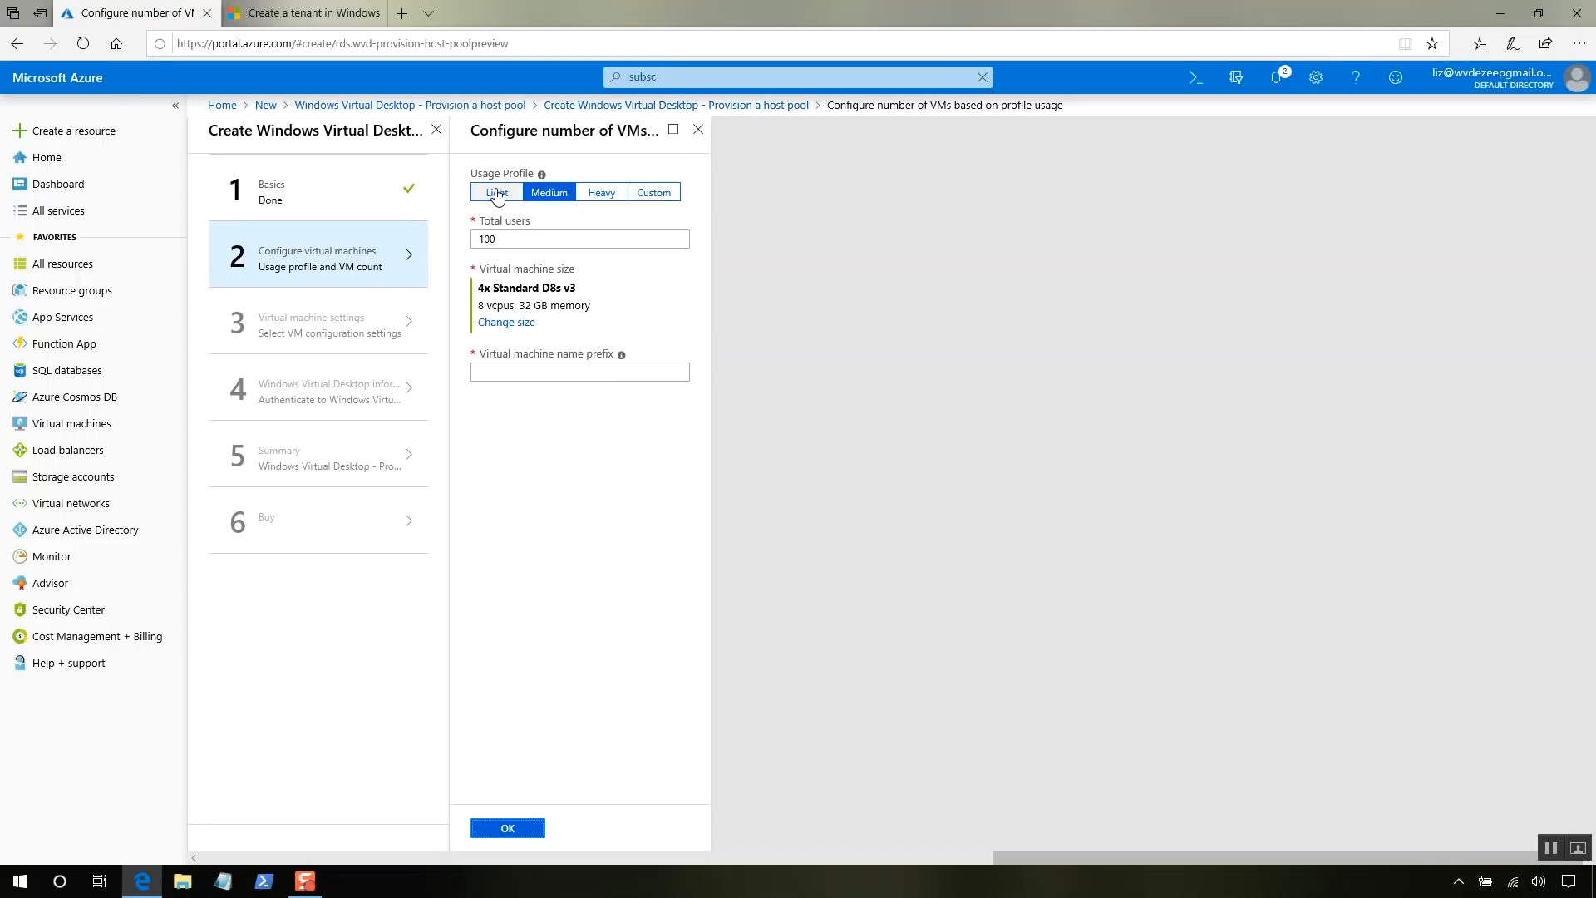
- Choose the Light usage profile with 5 total users
click(498, 195)
drag(524, 243, 453, 243)
text(5)
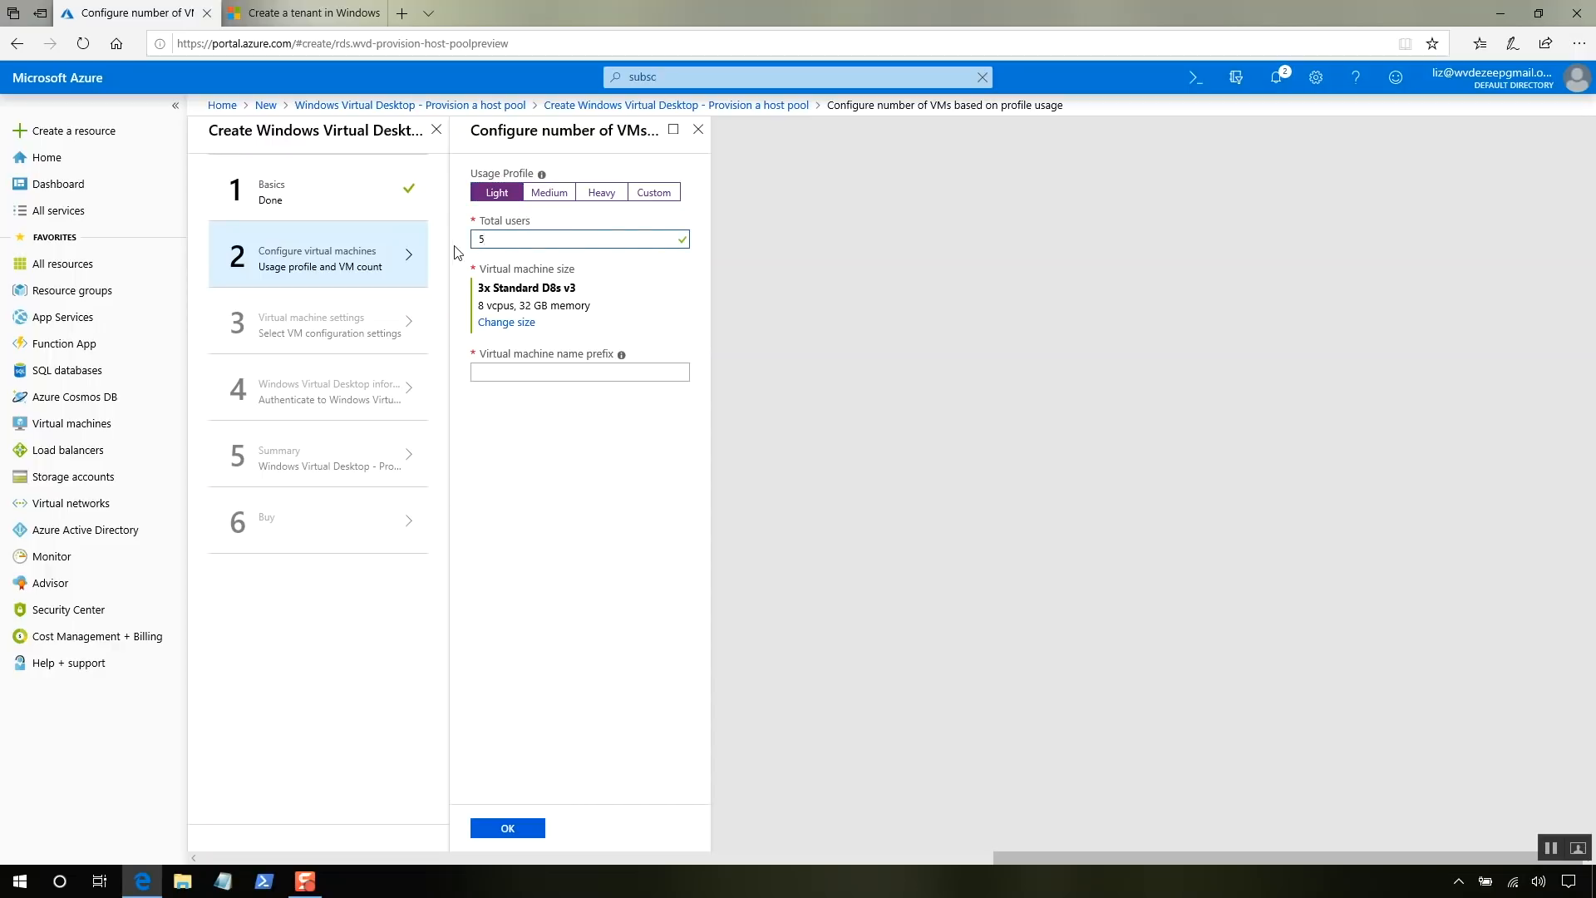
- Set the VM size to Standard A2m_v2 and the VM name prefix to 'acme', then confirm
click(506, 324)
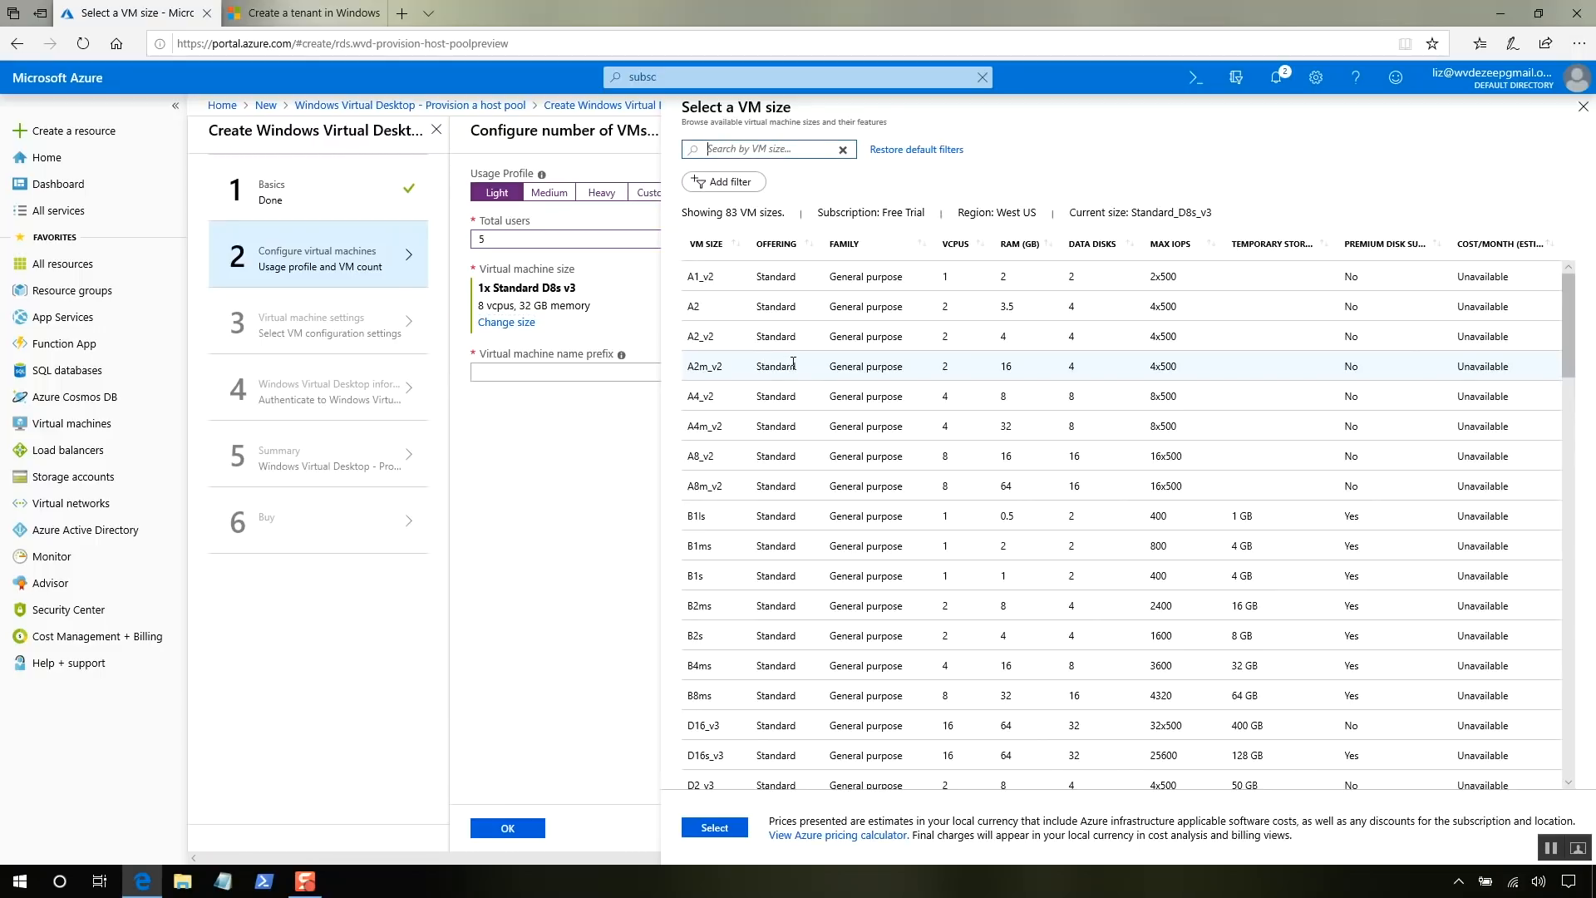
click(793, 363)
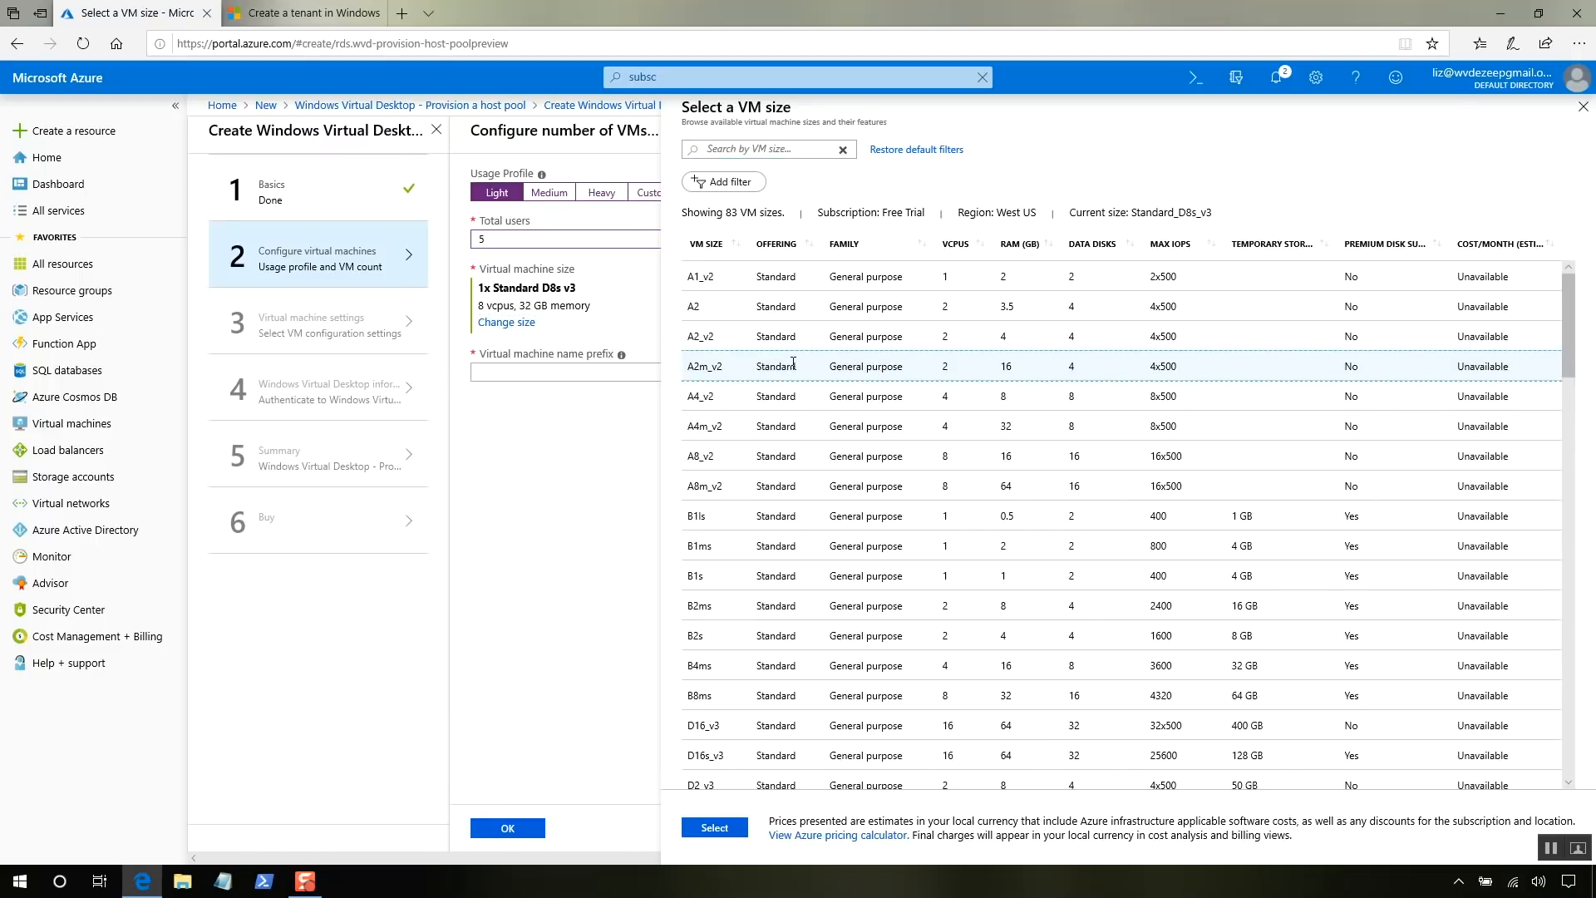
click(714, 828)
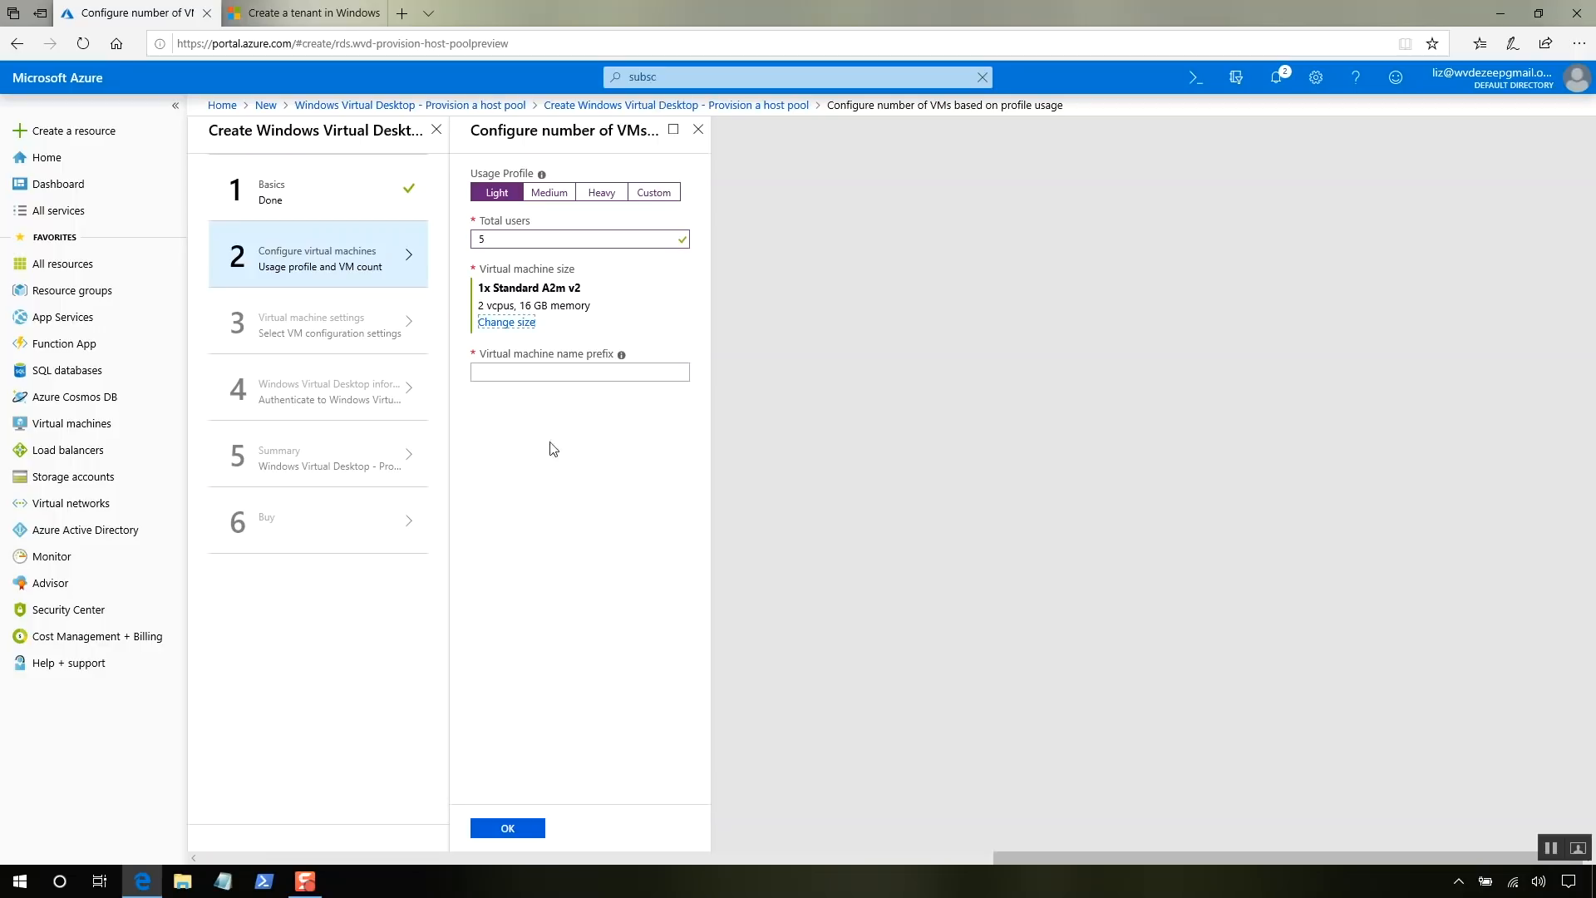
click(544, 372)
text(acme)
click(515, 835)
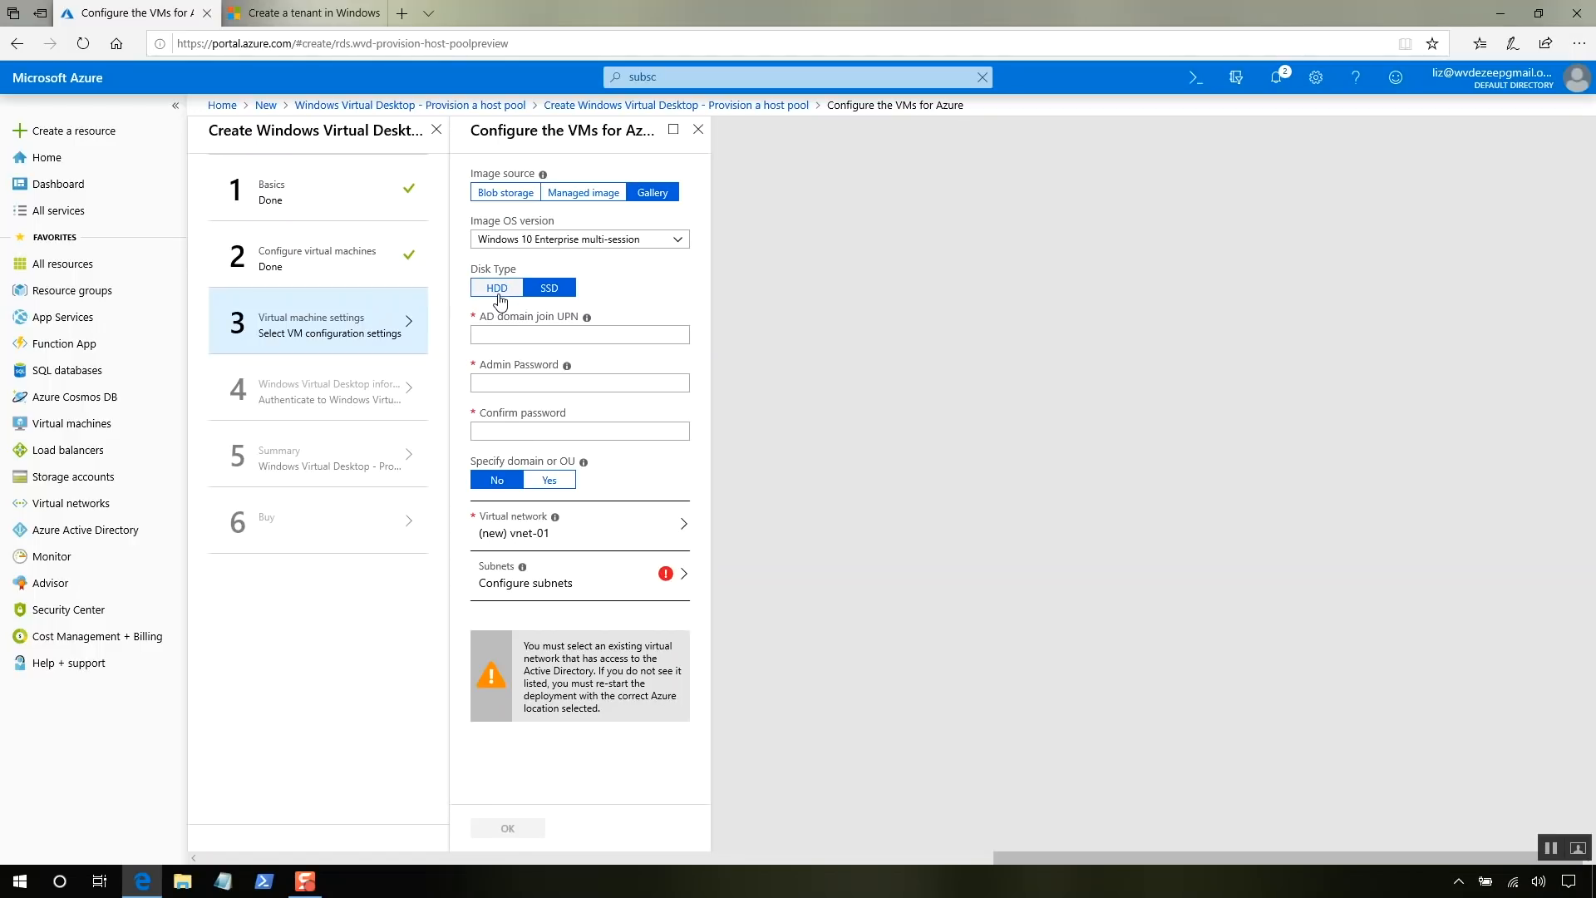
- Use HDD disks, enter the domain join account UPN and the admin password with its confirmation
click(499, 289)
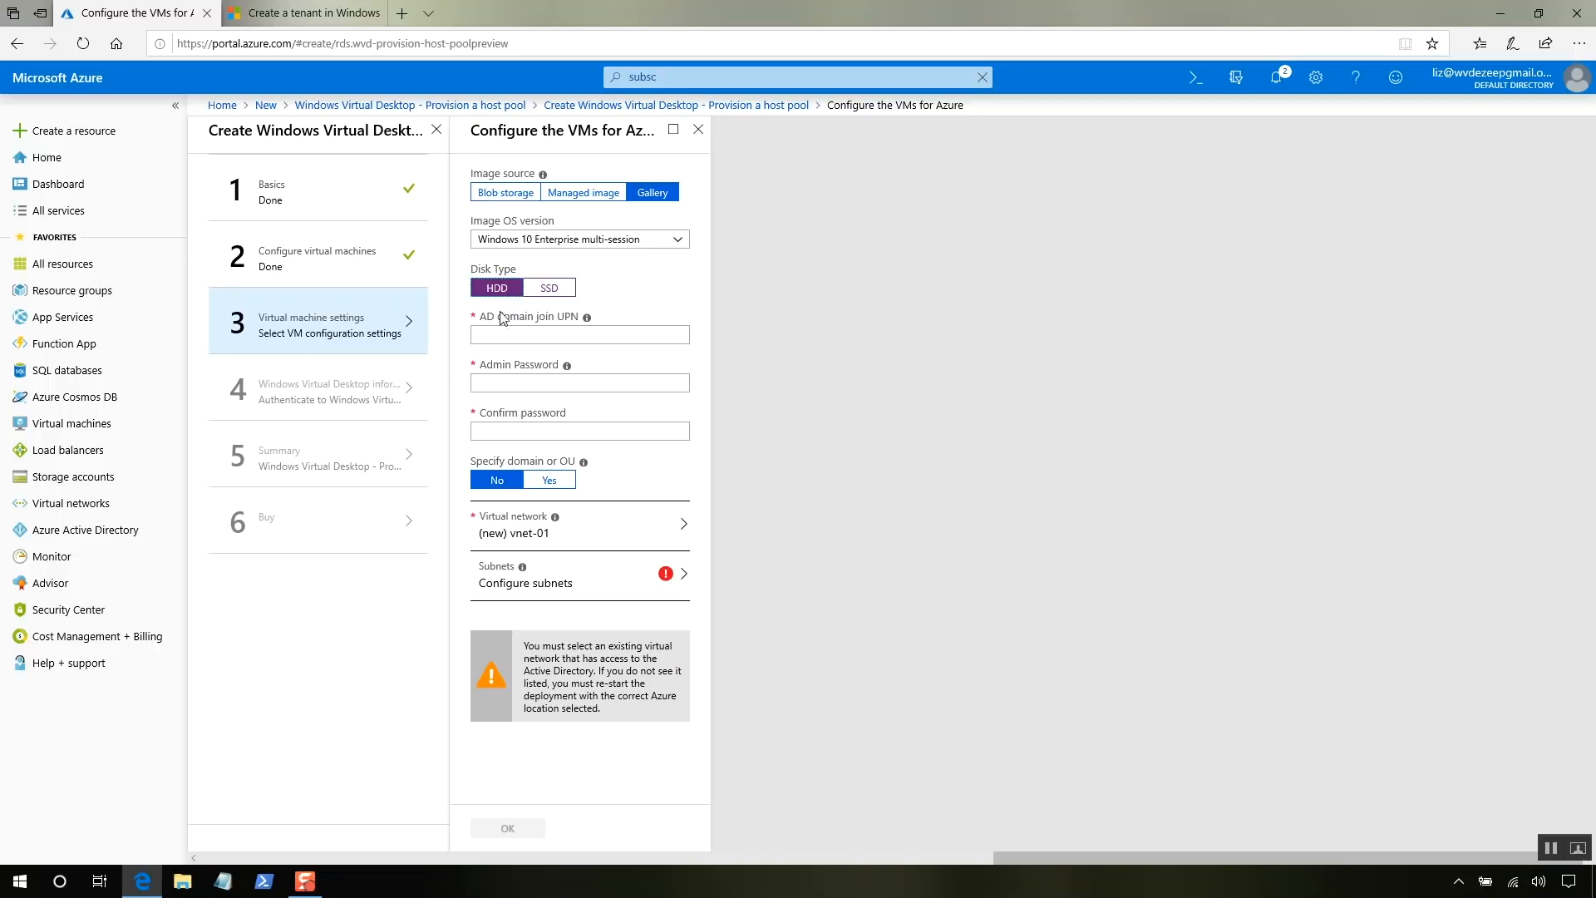
click(507, 337)
text(liz@)
key(ctrl+v)
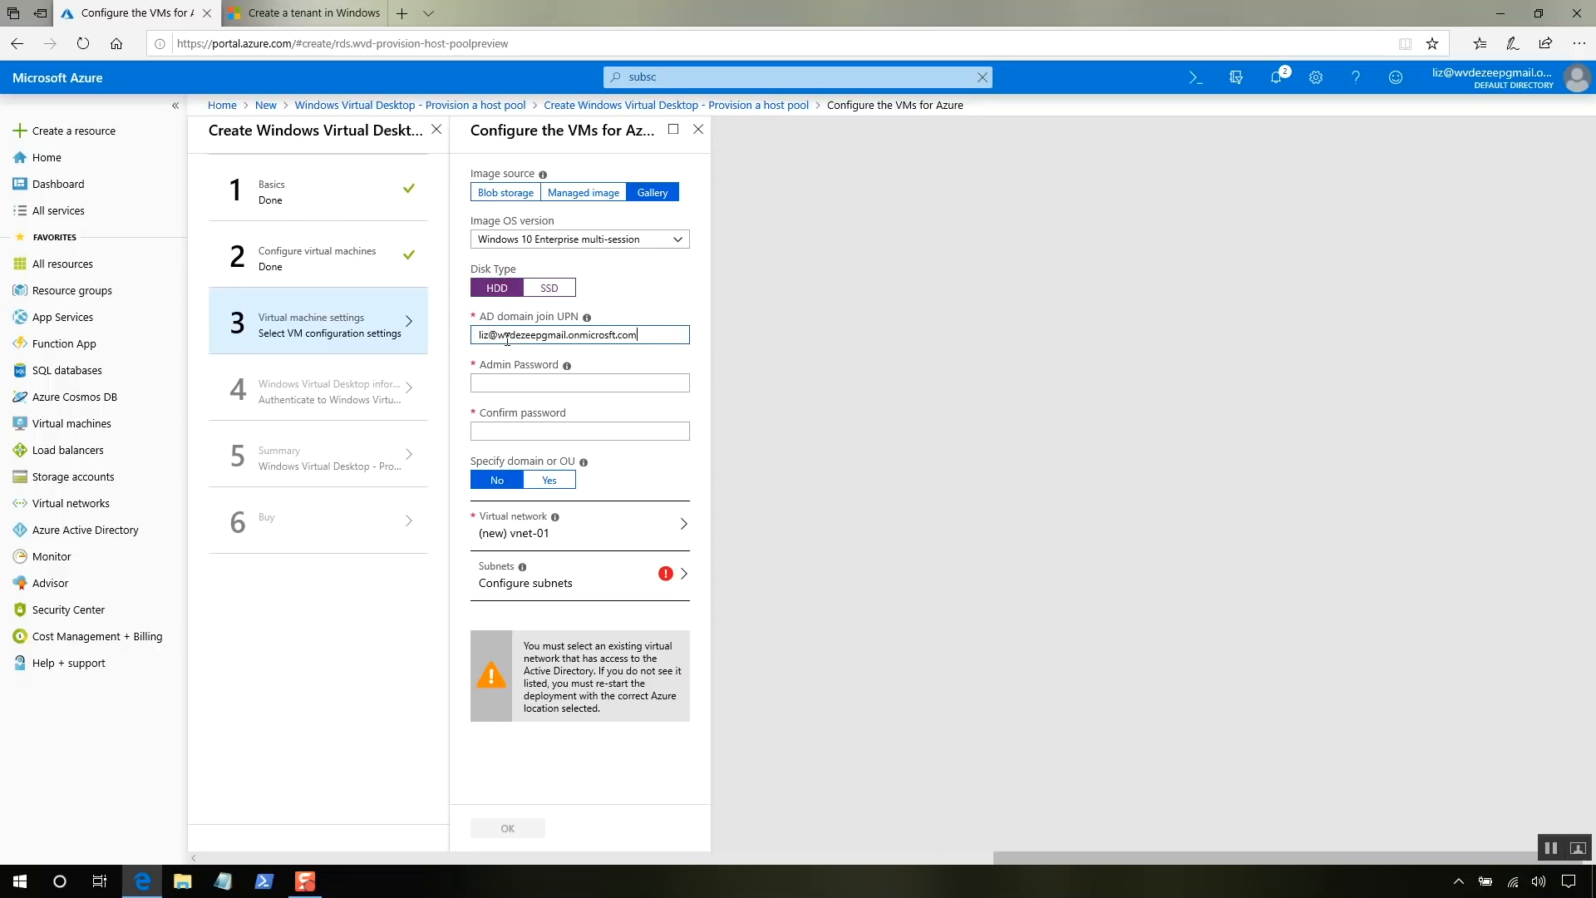
click(516, 383)
text(••••••••••••••)
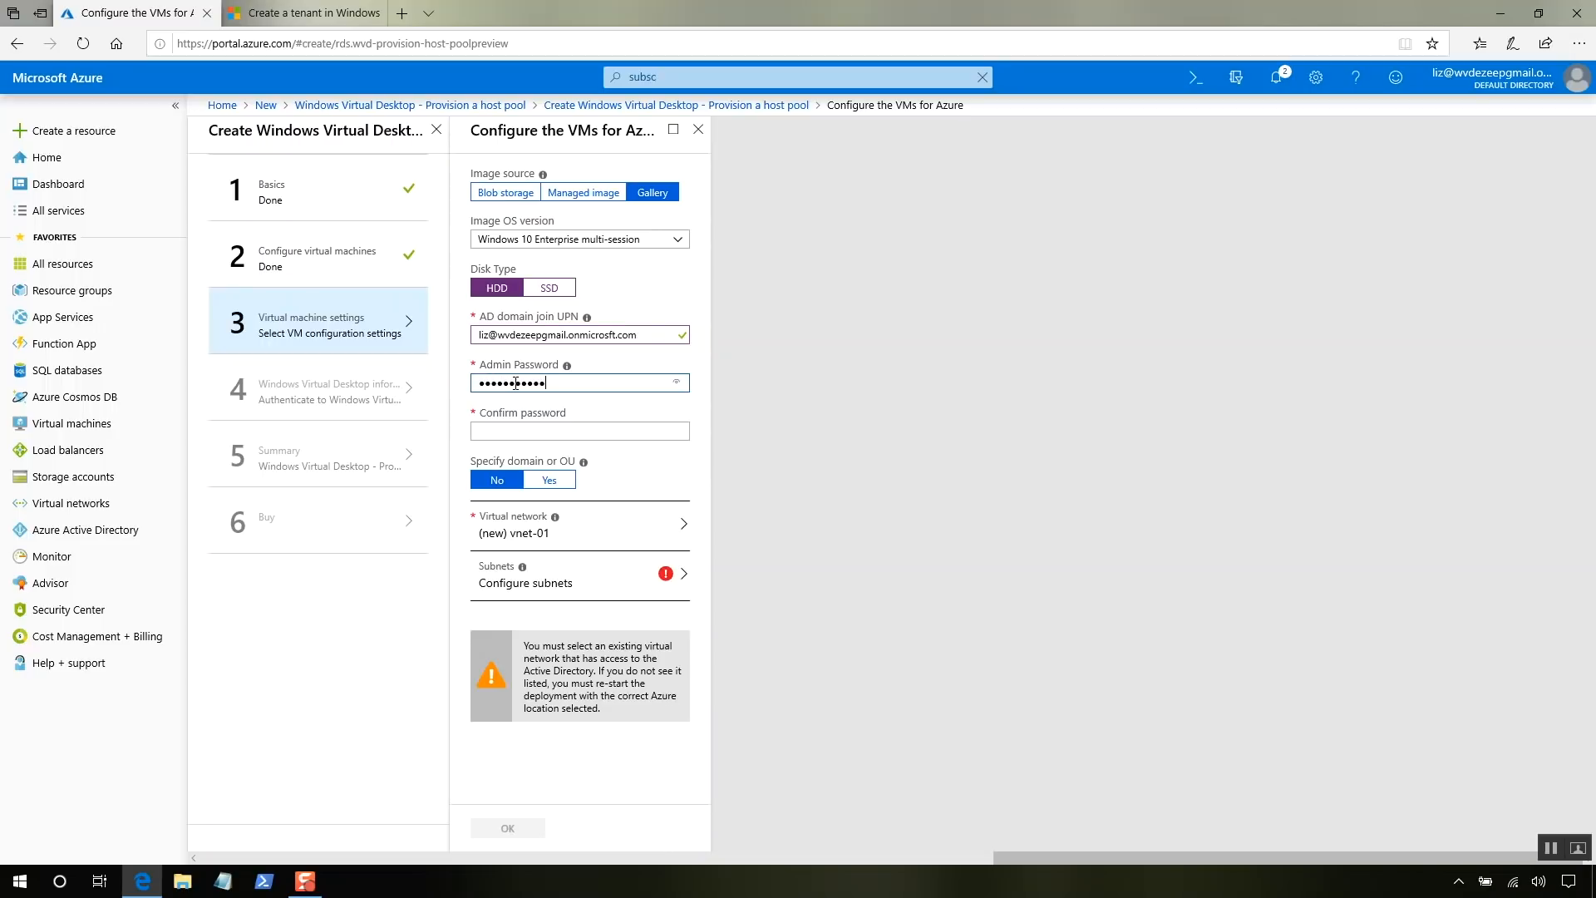
key(Tab)
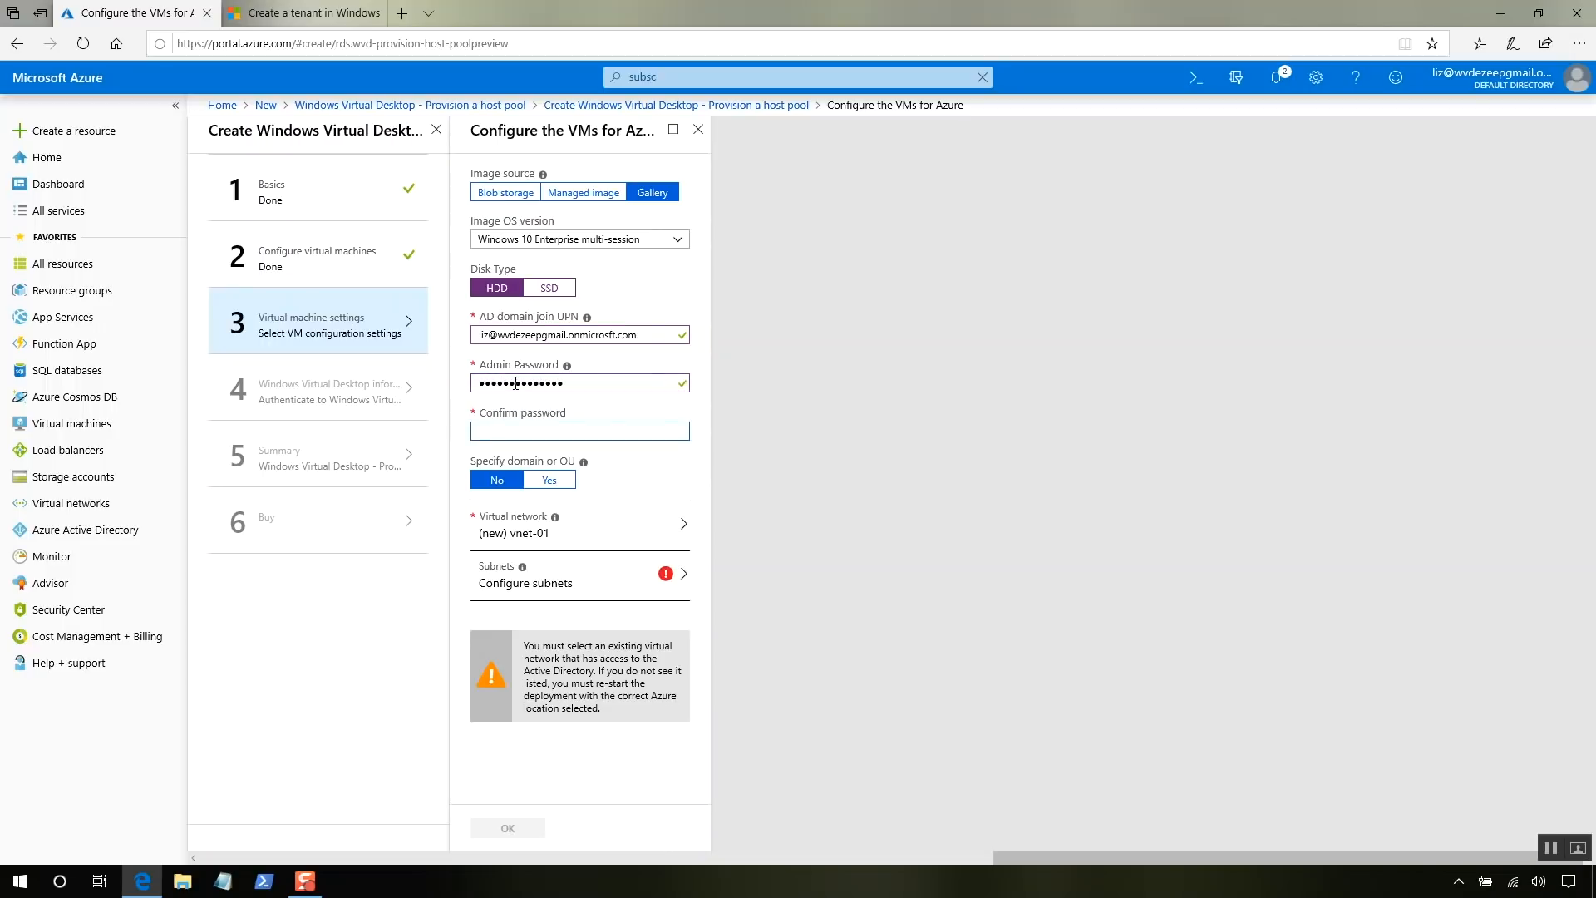
text(••••••••••••••)
- Select the existing Group virtual network with its default subnet and confirm the VM settings
click(605, 530)
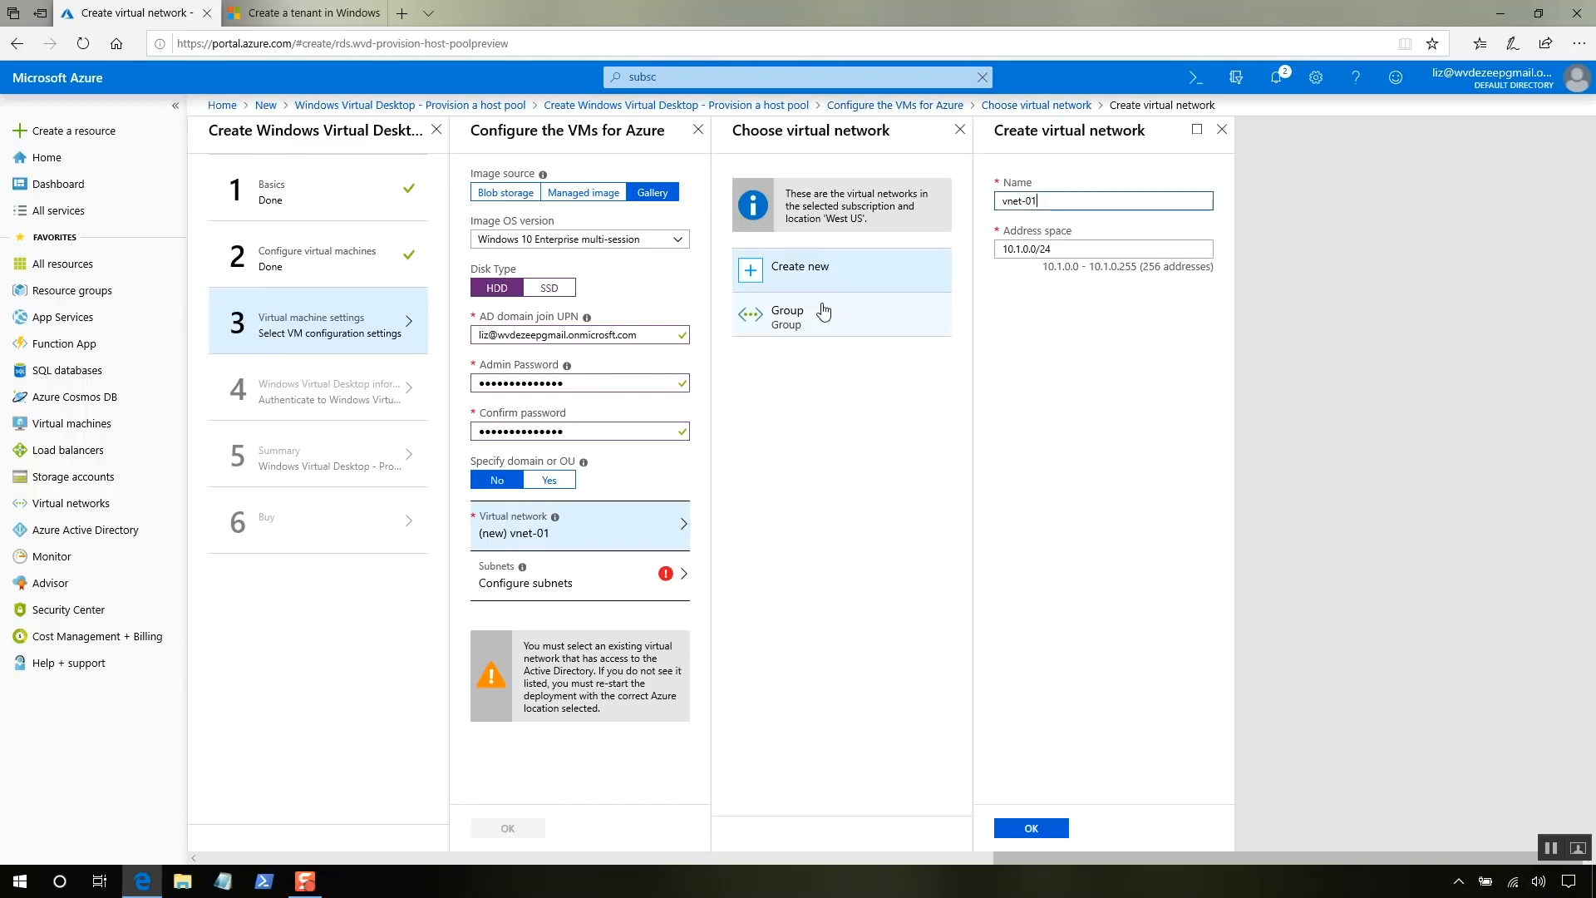
click(824, 312)
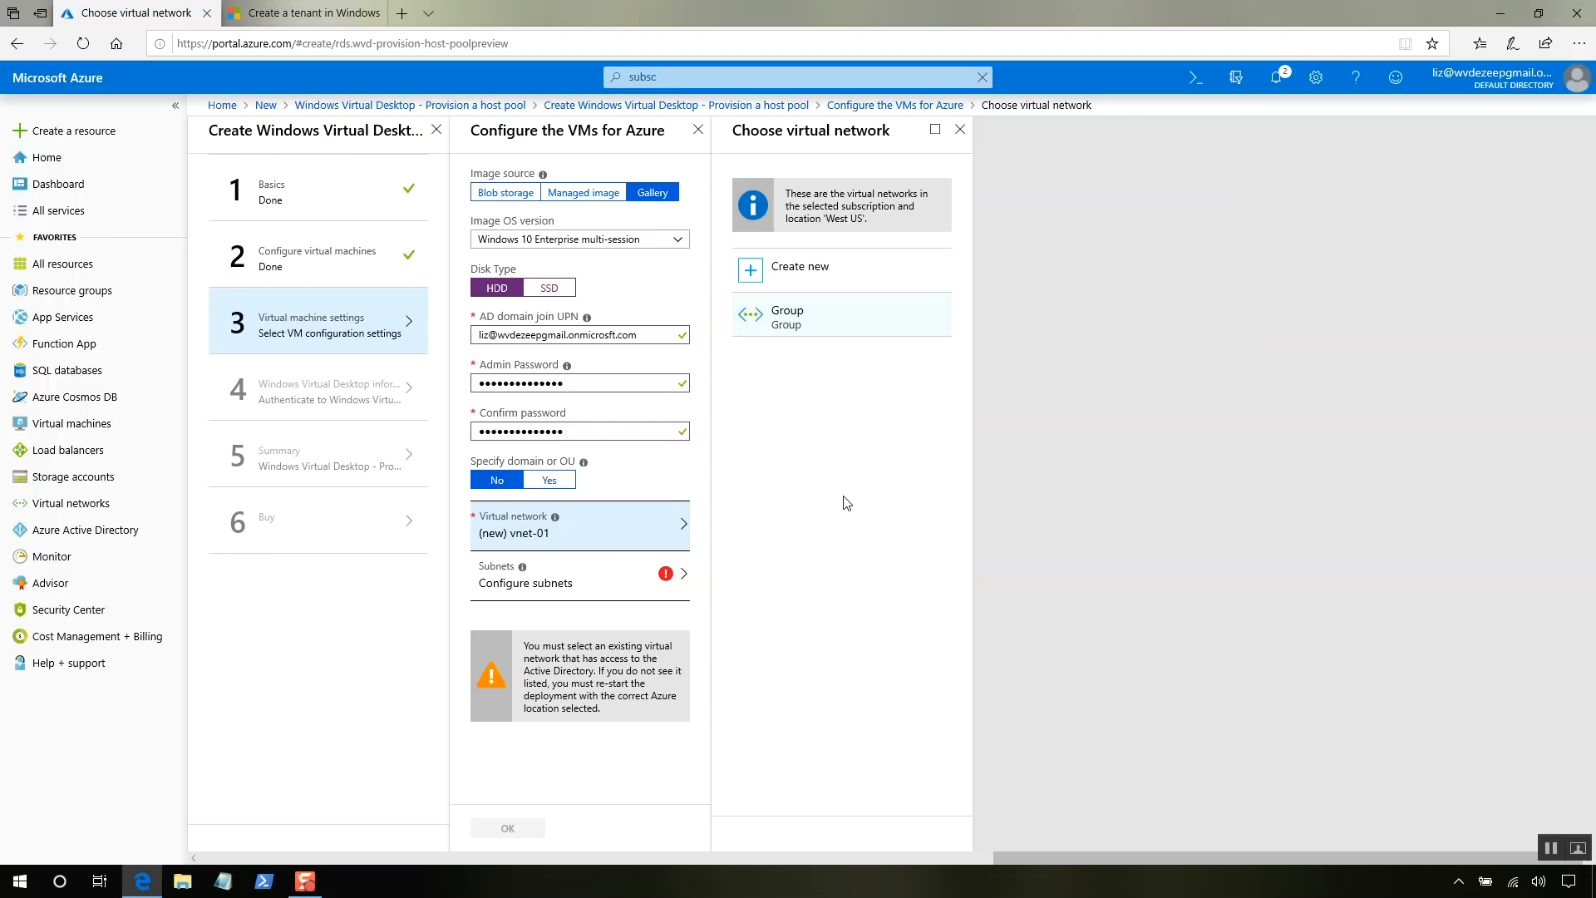
click(614, 584)
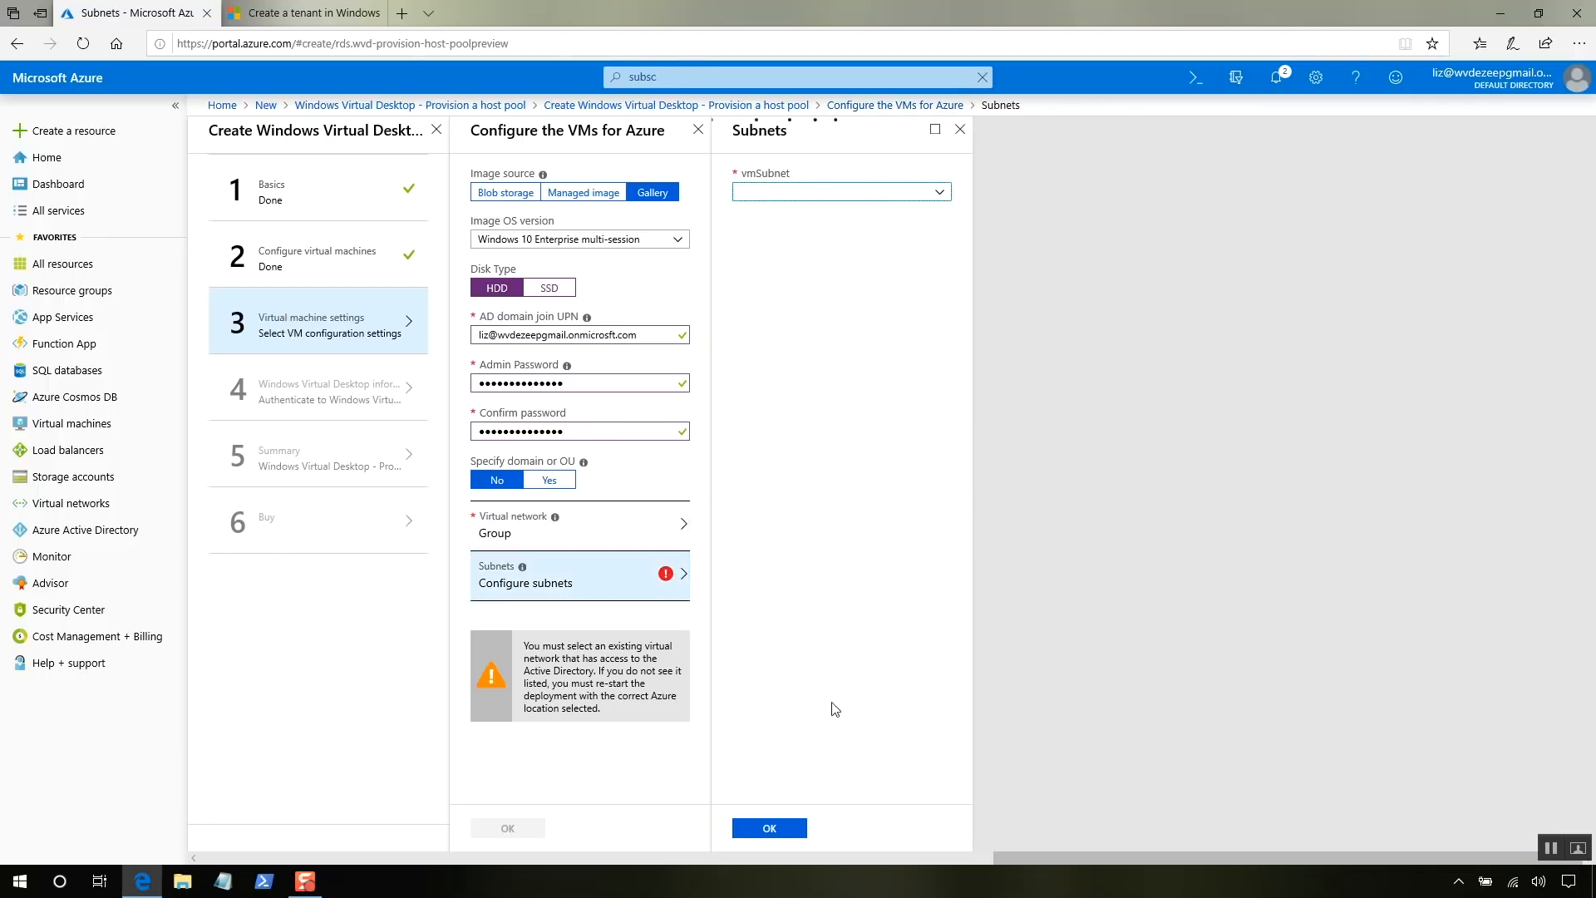
click(784, 828)
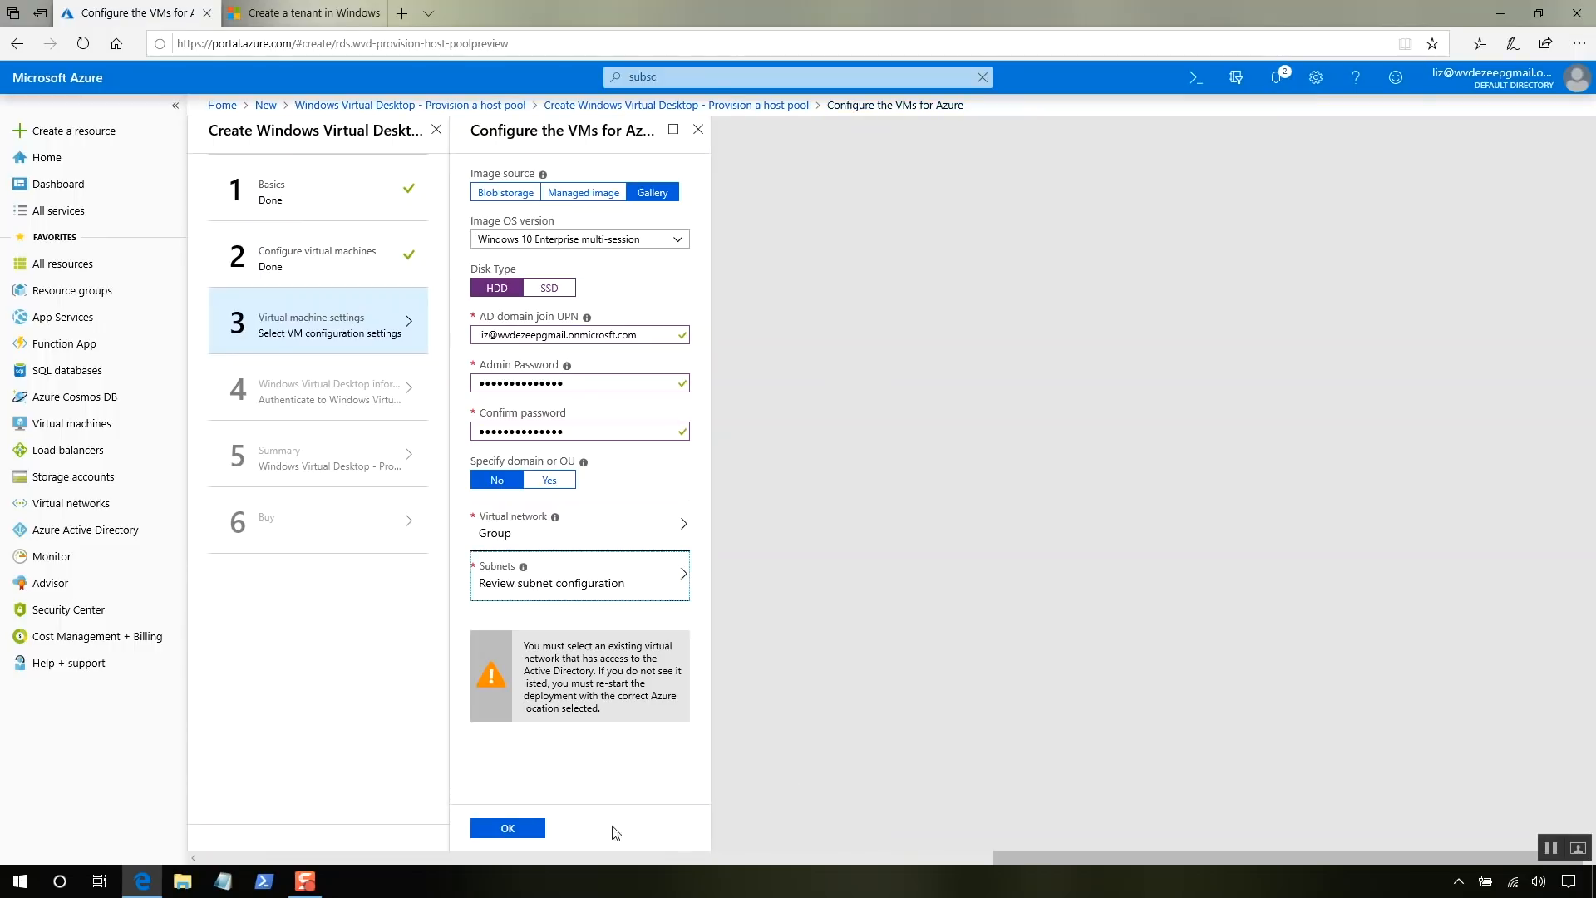
click(505, 818)
click(505, 825)
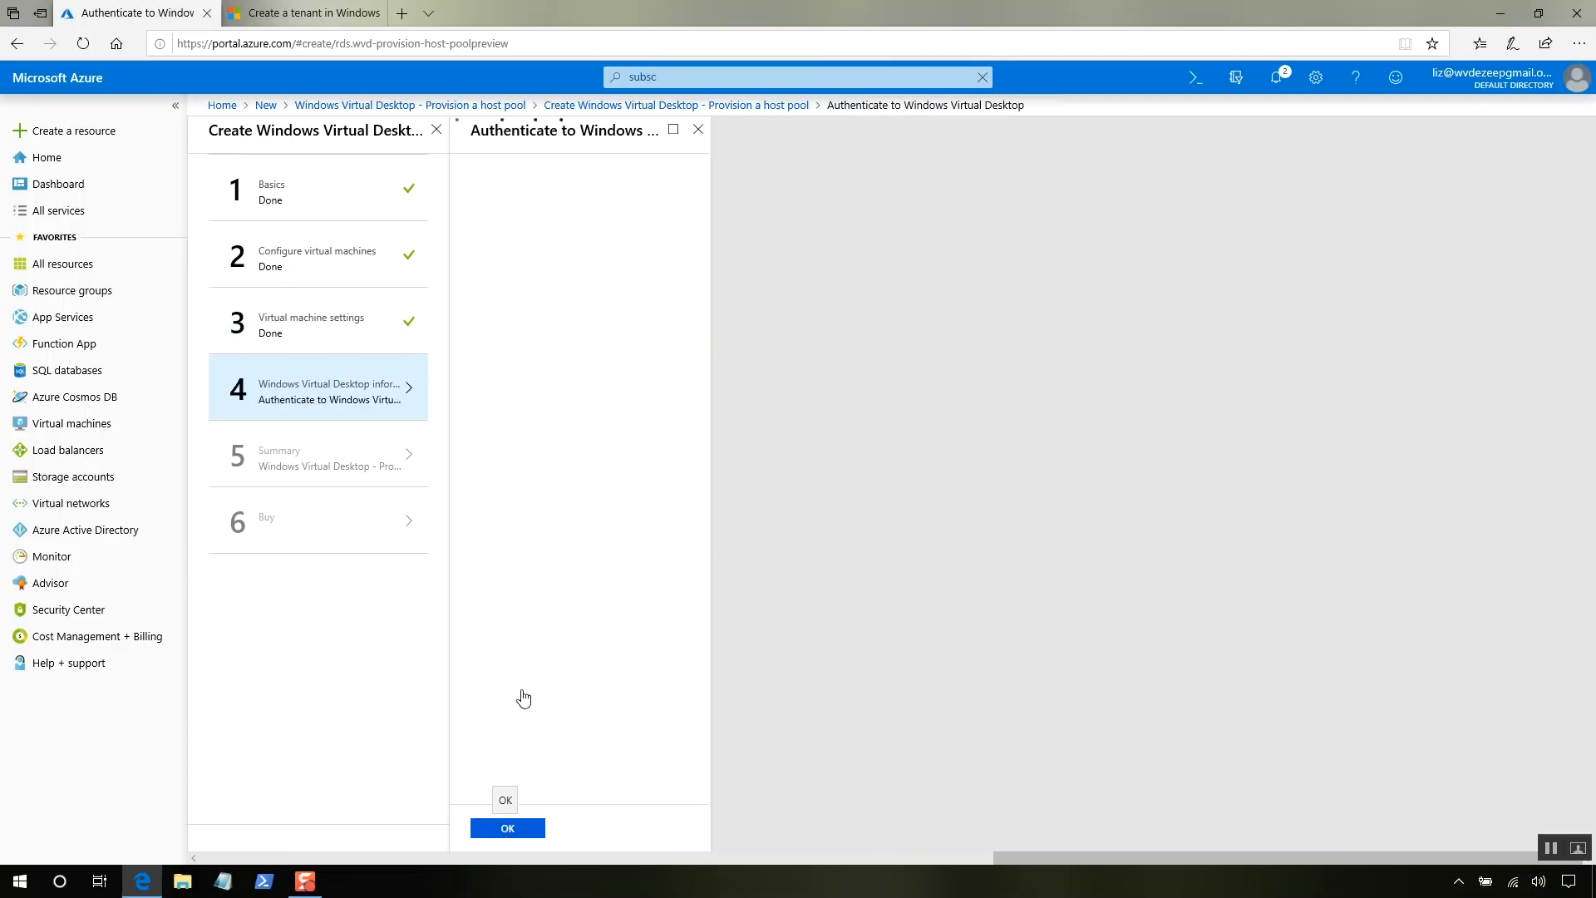
- Paste the tenant name, enter the RDS owner UPN and the owner password twice, then confirm
click(558, 251)
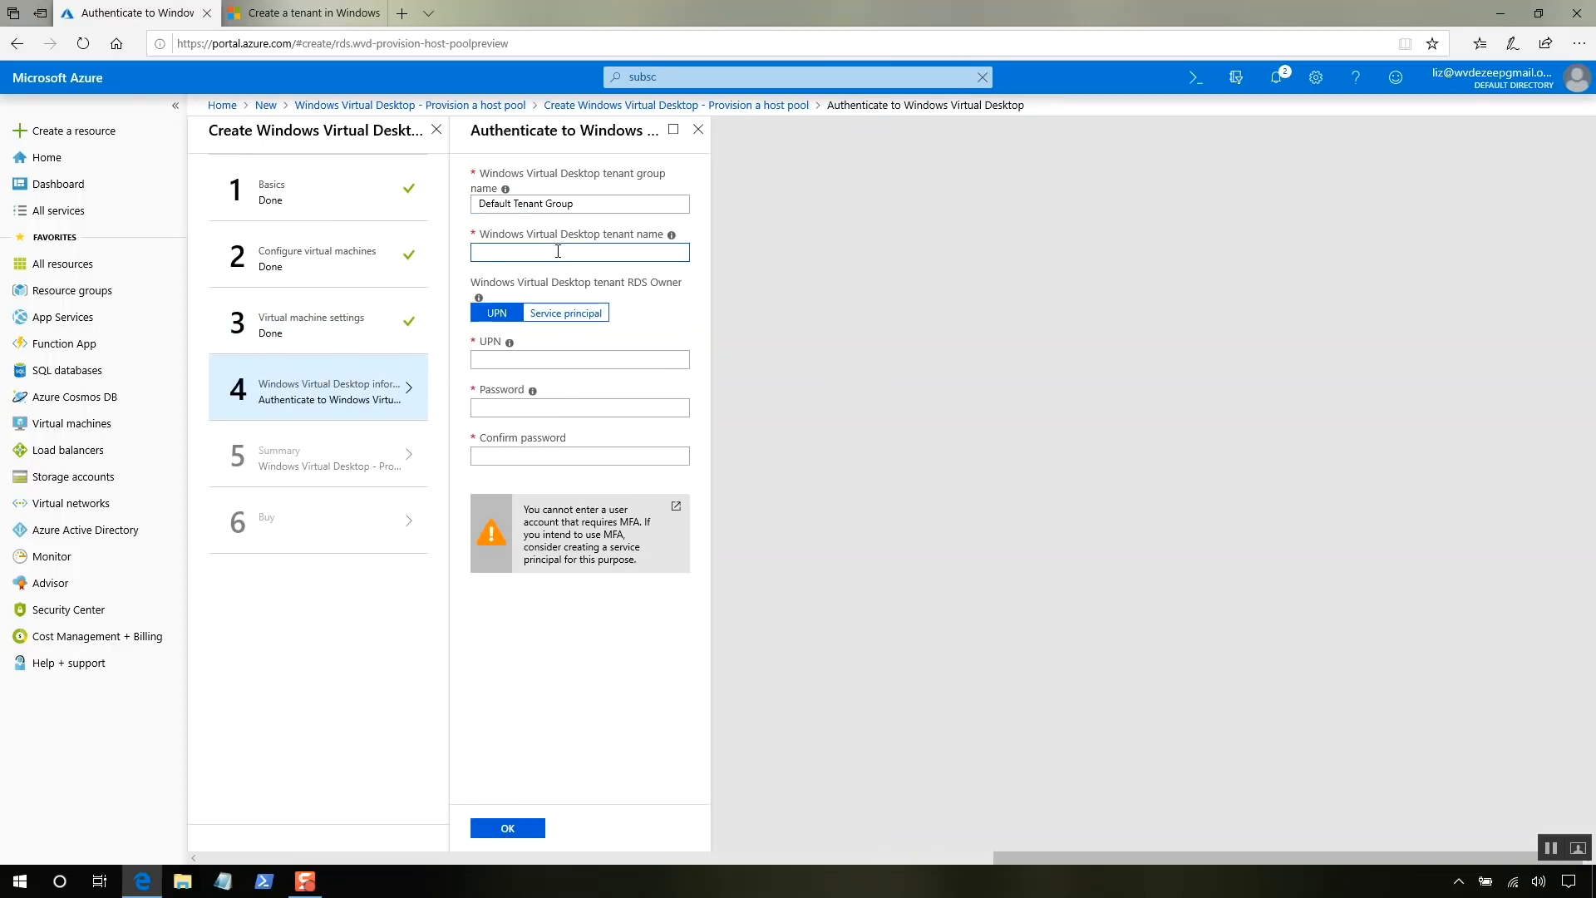
text(wvdezeepgmail.onmicrosft.com)
click(522, 361)
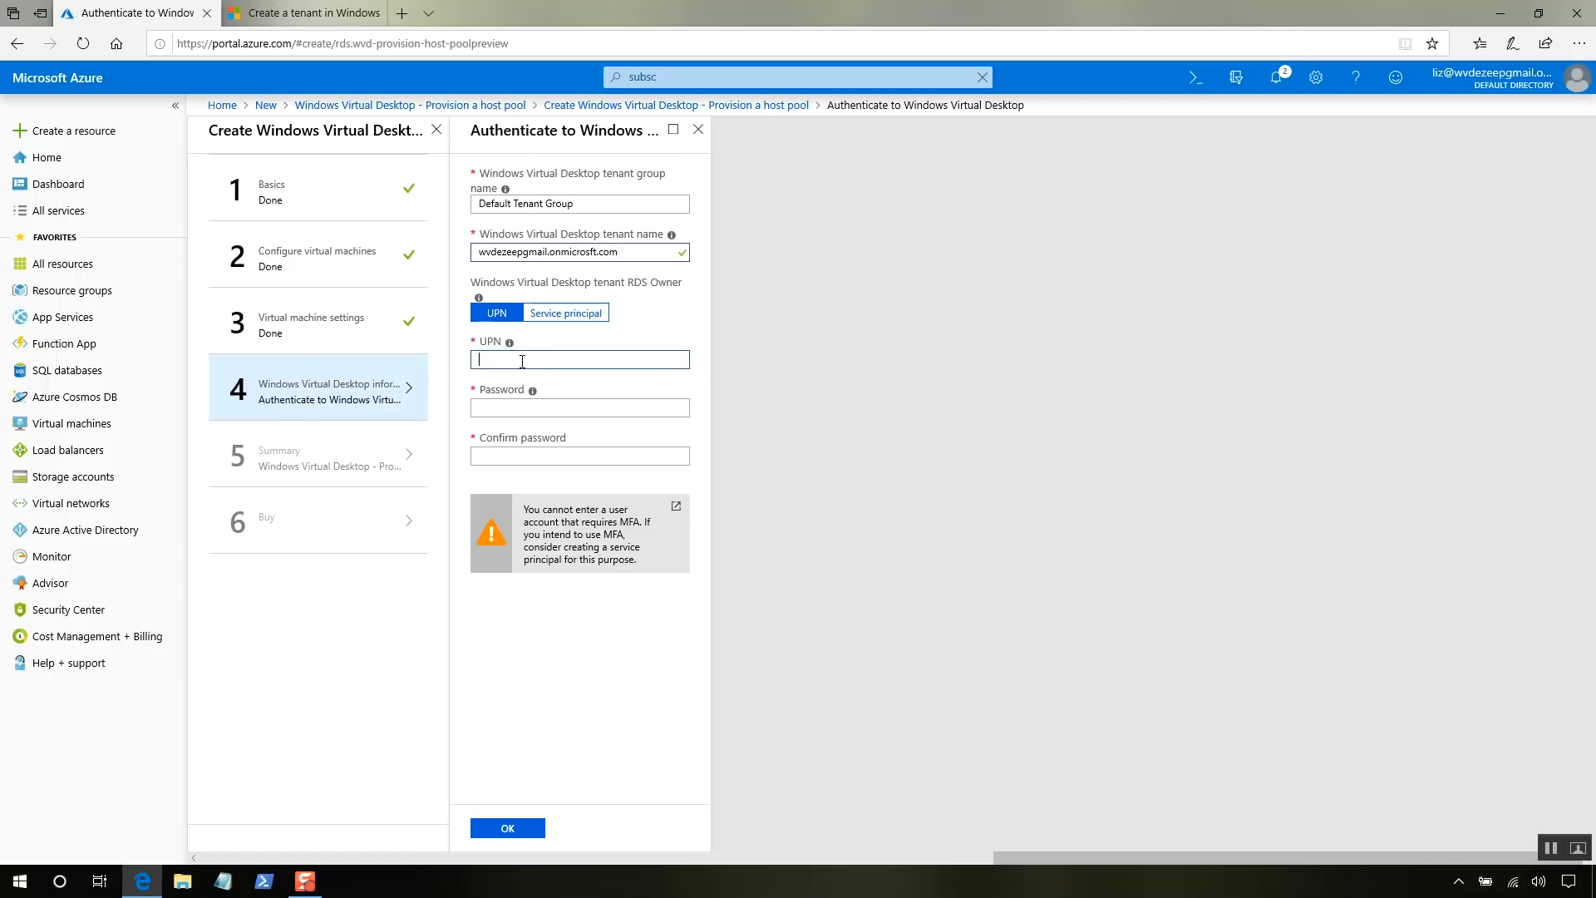
text(liz@)
key(ctrl+v)
key(Tab)
text(*******)
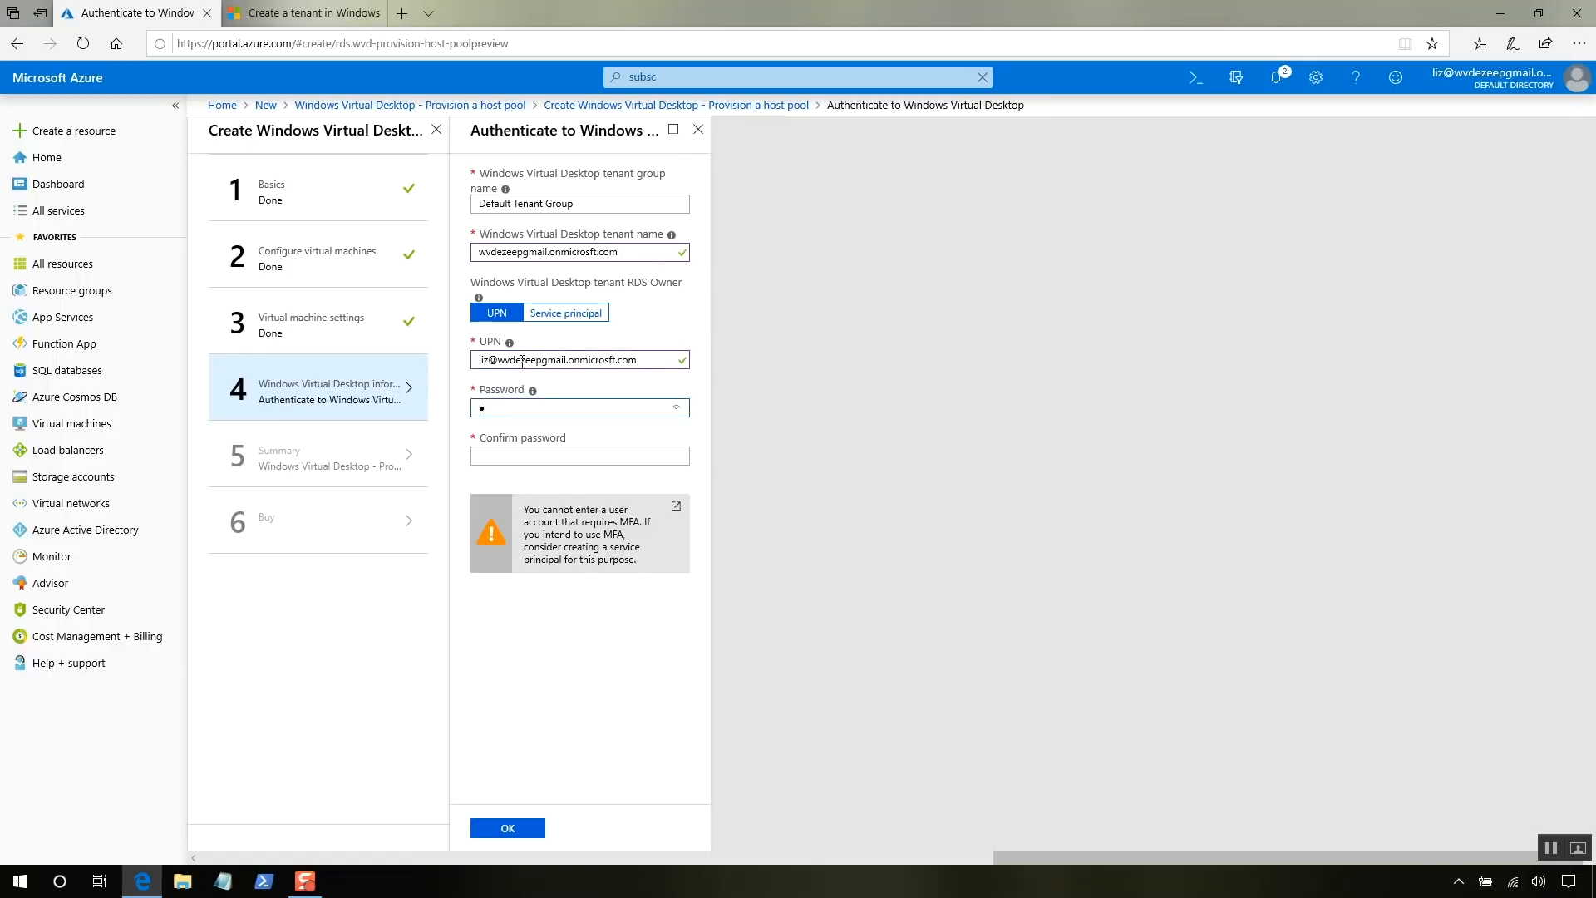
text(*******)
key(Tab)
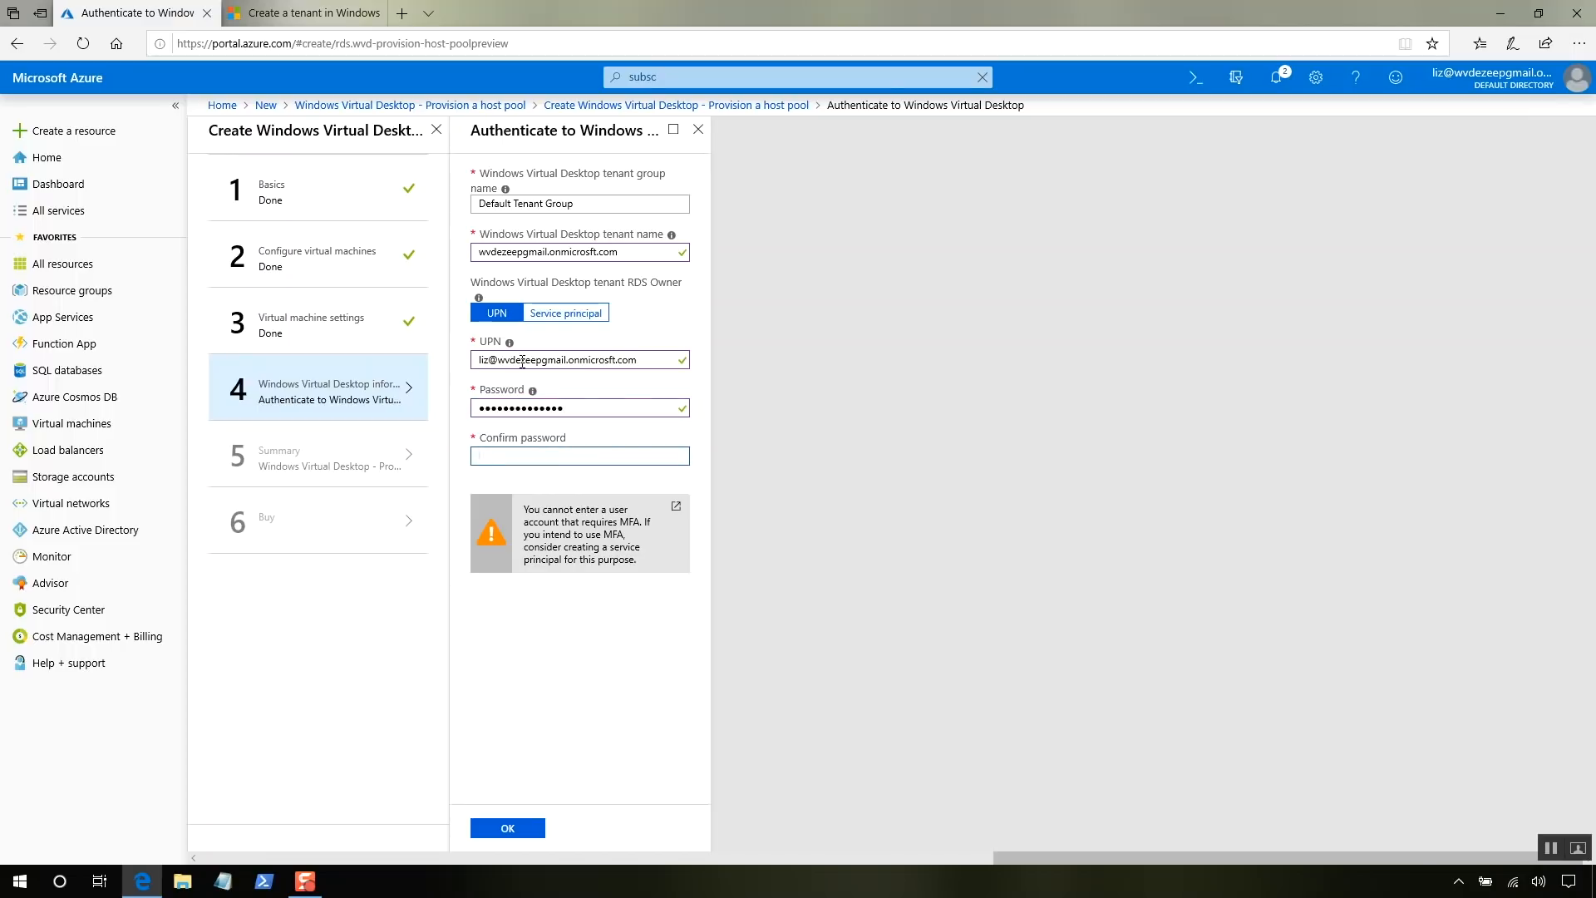
text(**************)
click(508, 829)
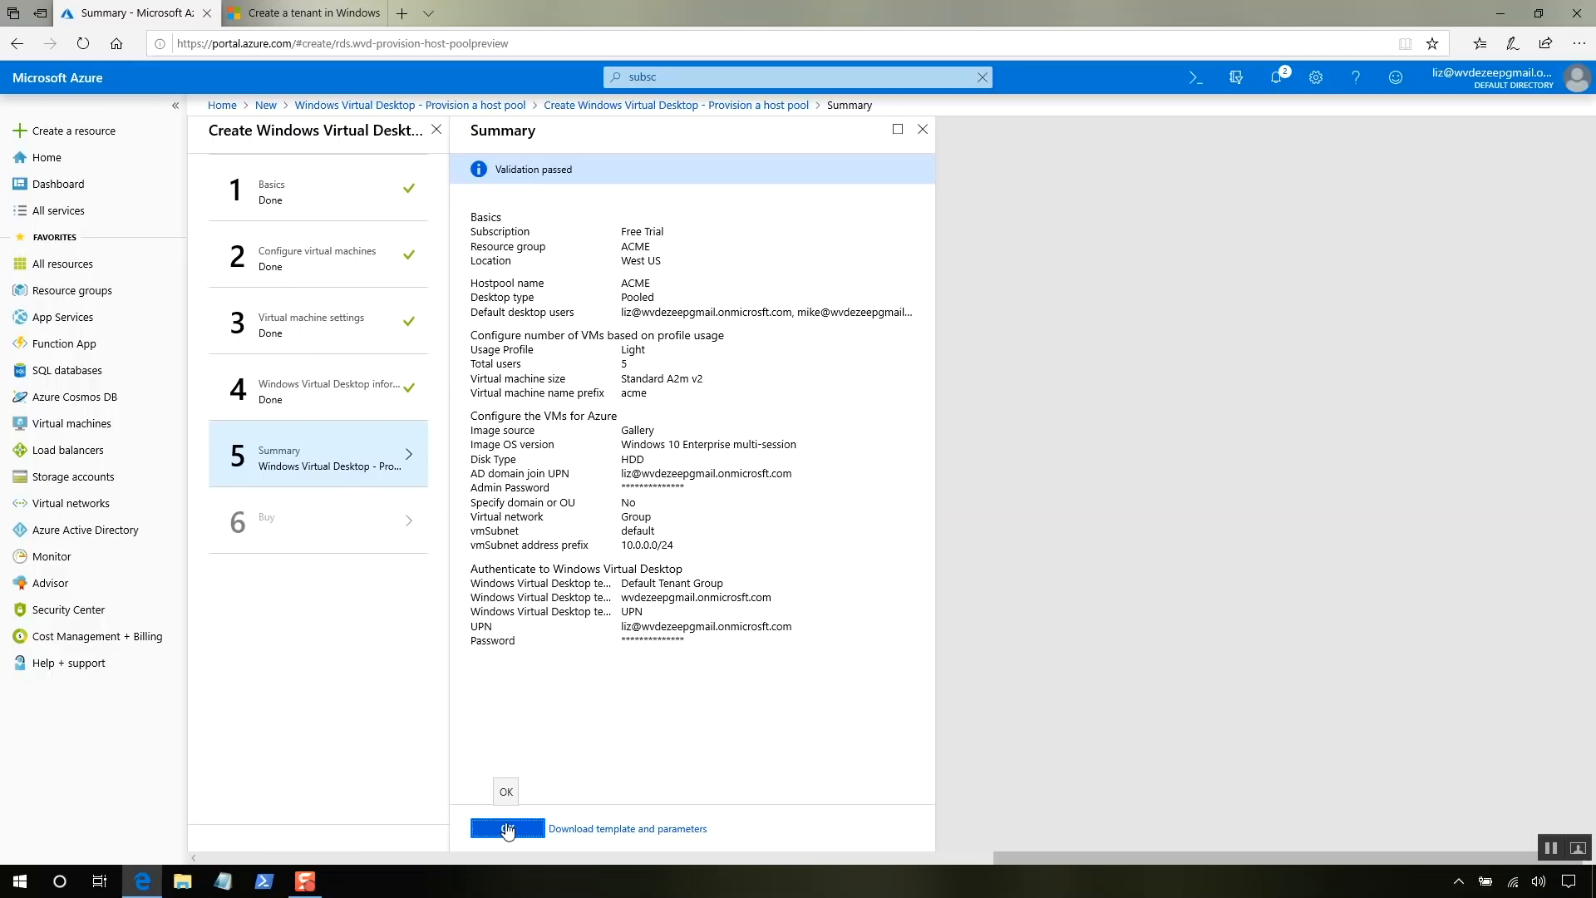
- Accept the validated summary for host pool ACME and create the deployment
click(507, 831)
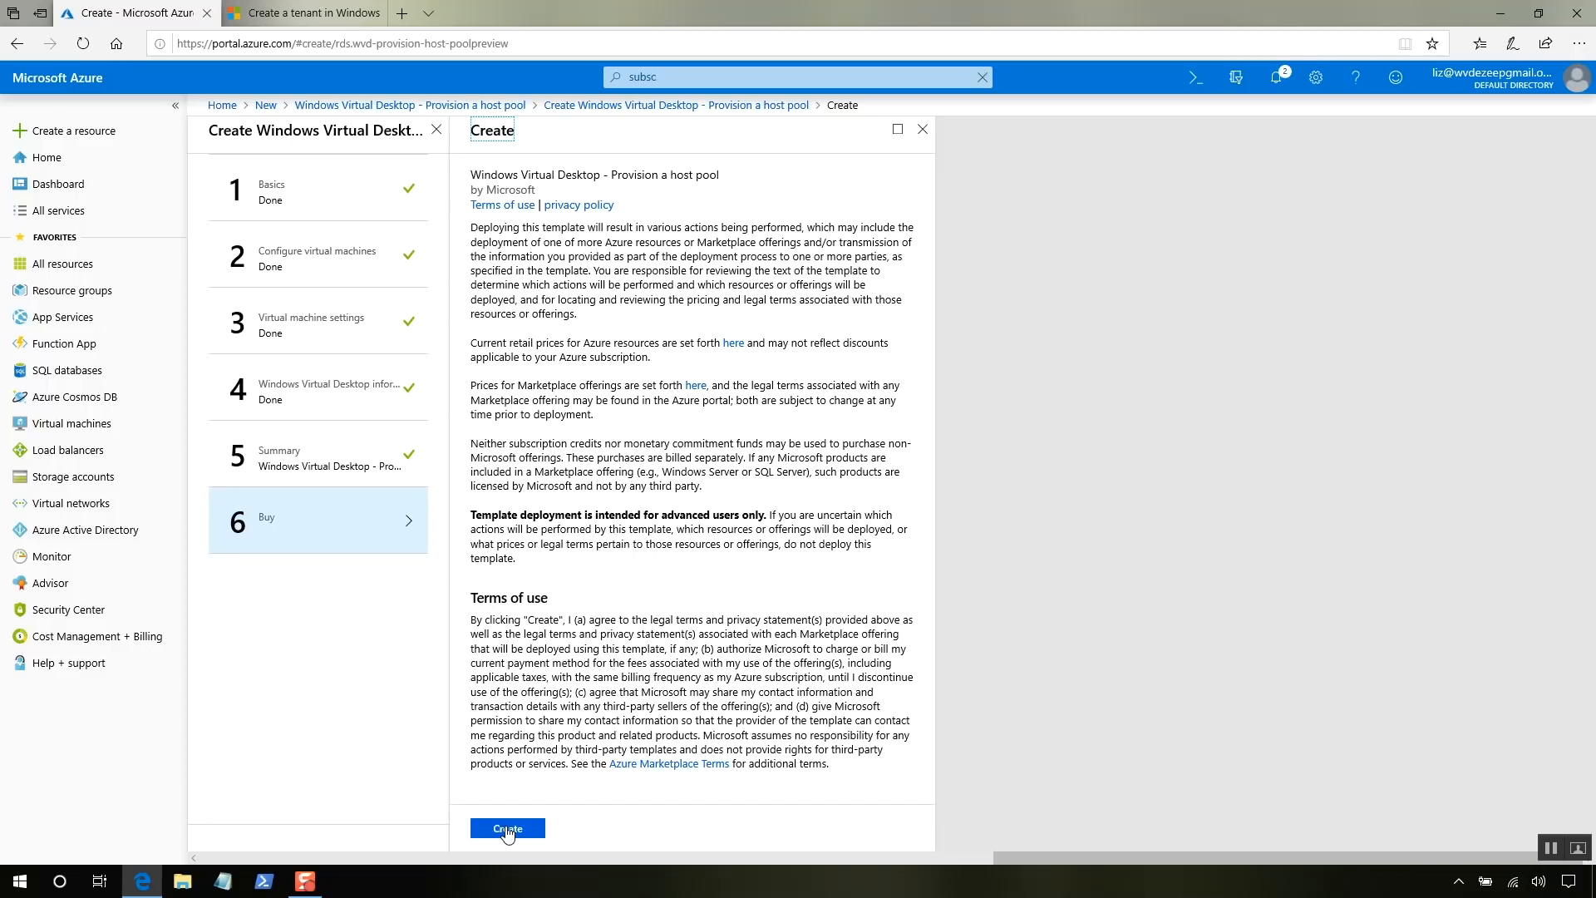
click(507, 830)
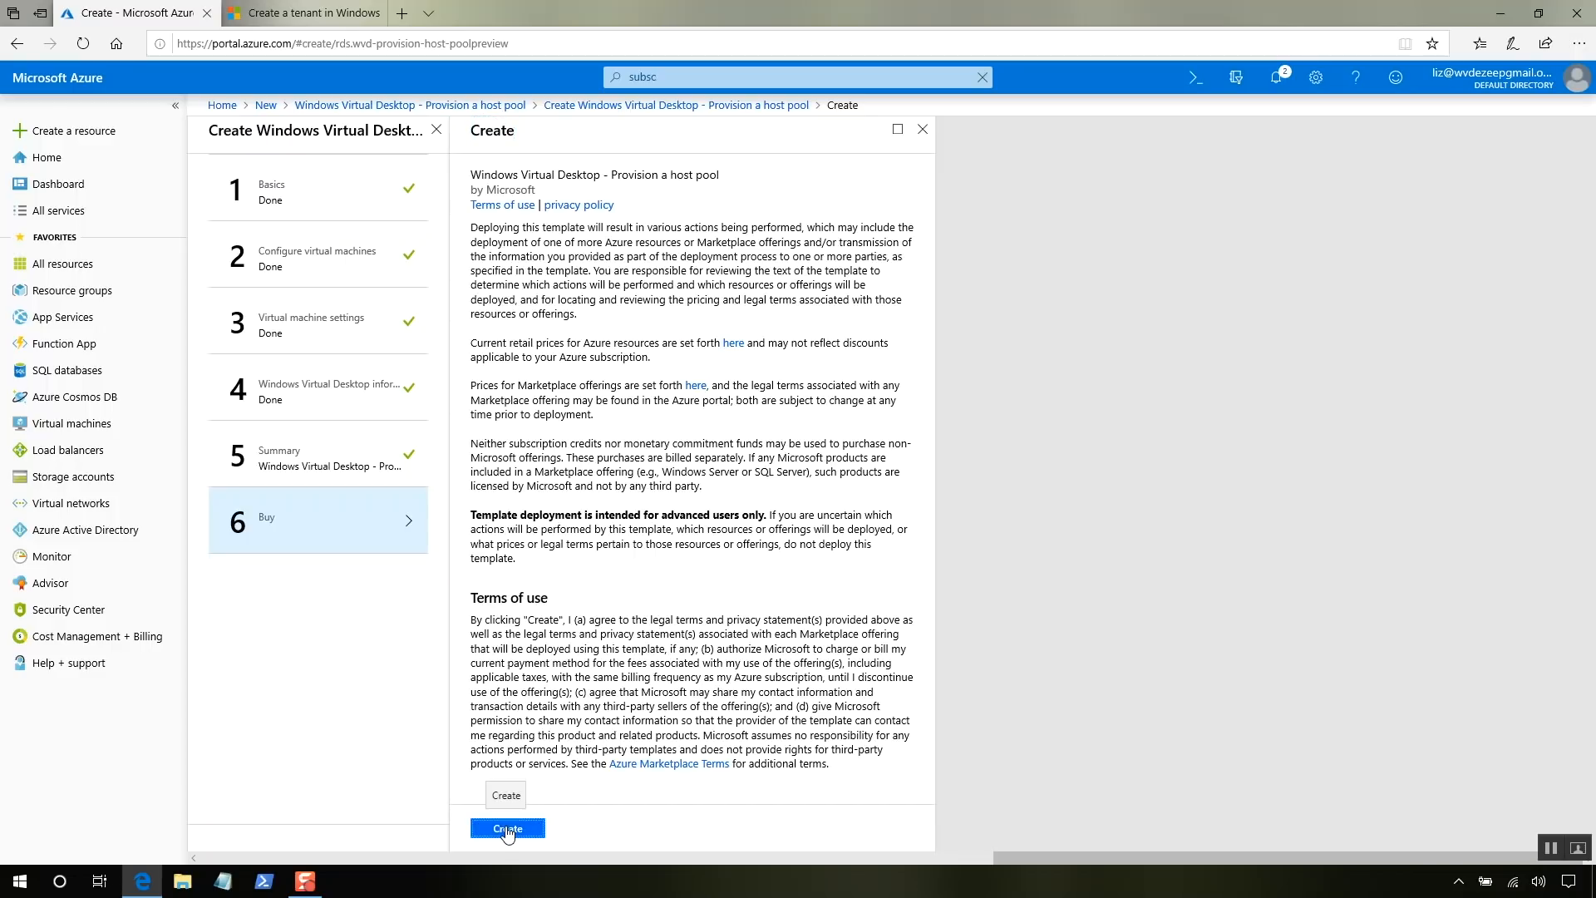
click(537, 830)
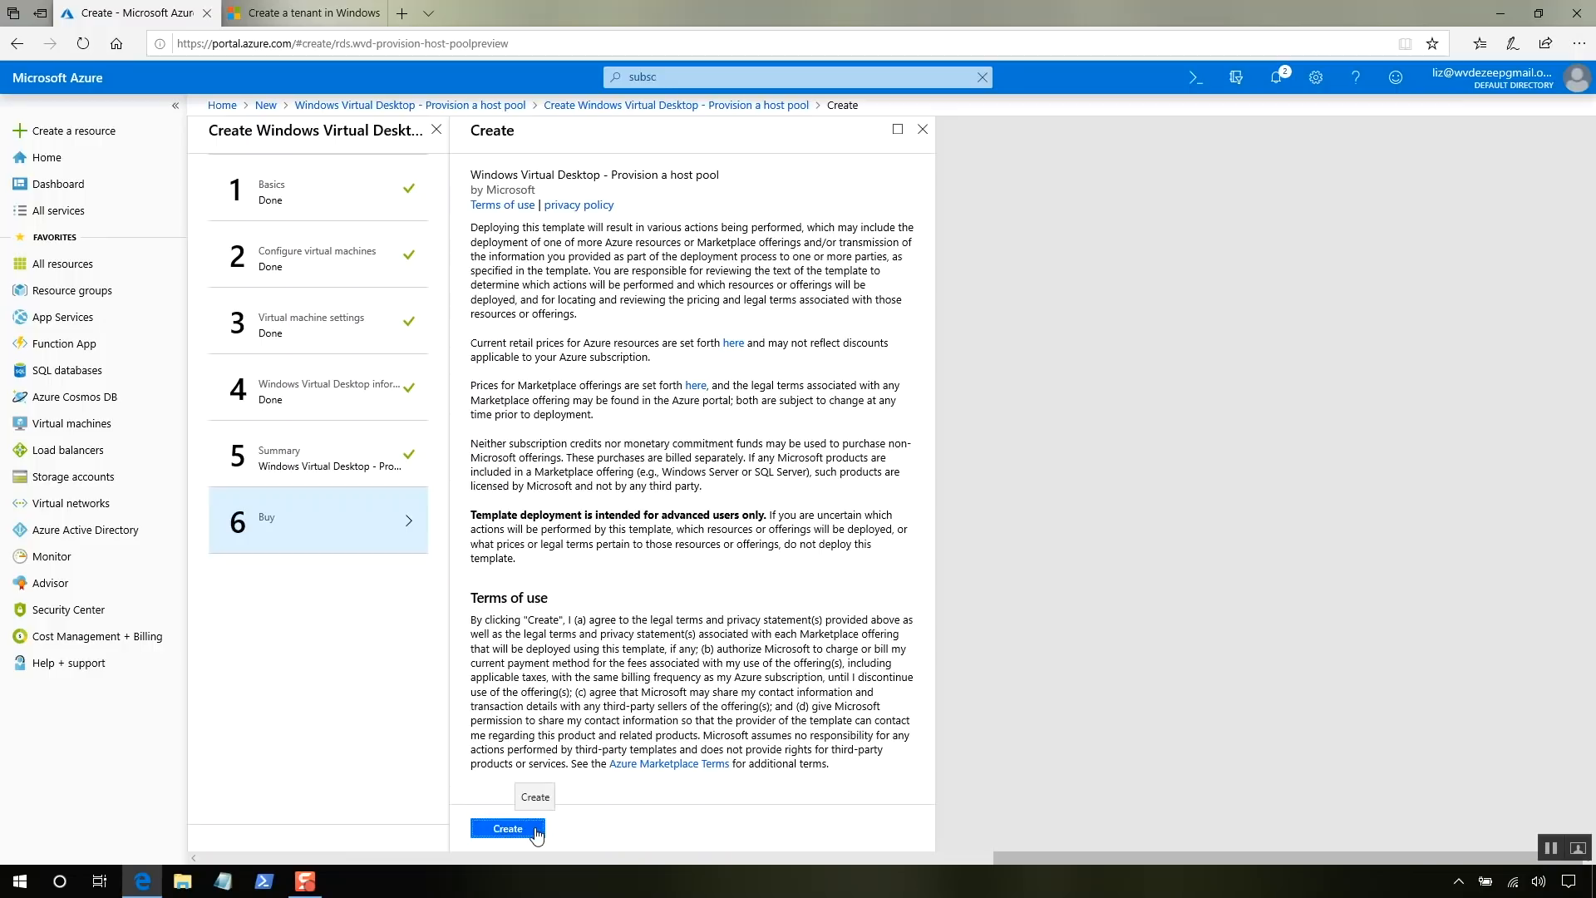
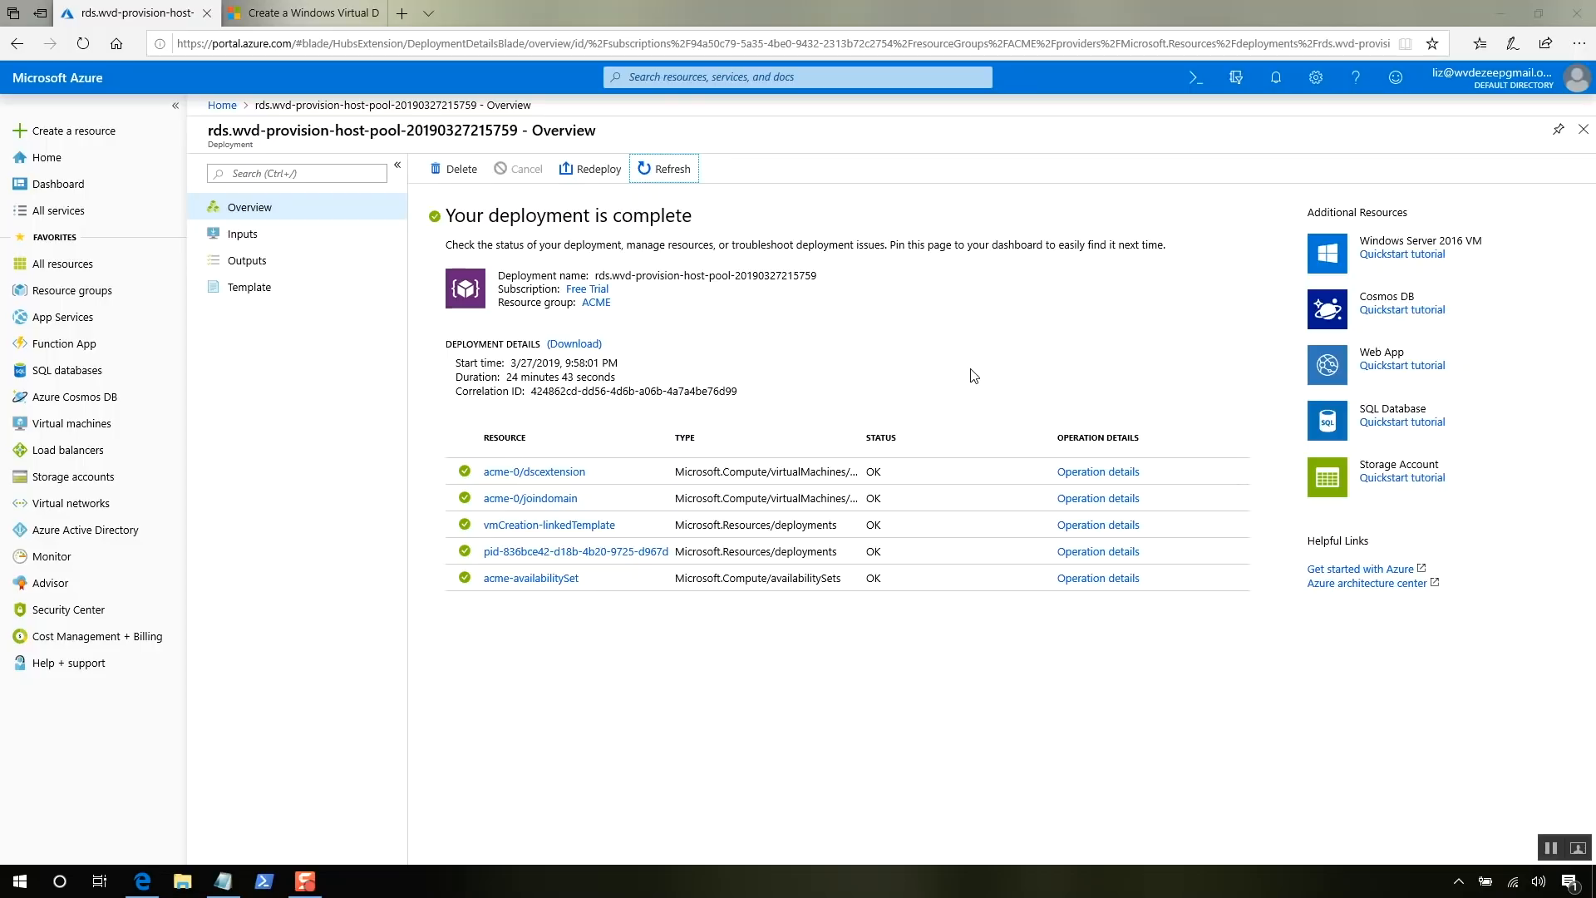
- Return from the finished deployment to the 'Create a Windows Virtual Desktop' tutorial tab
click(974, 376)
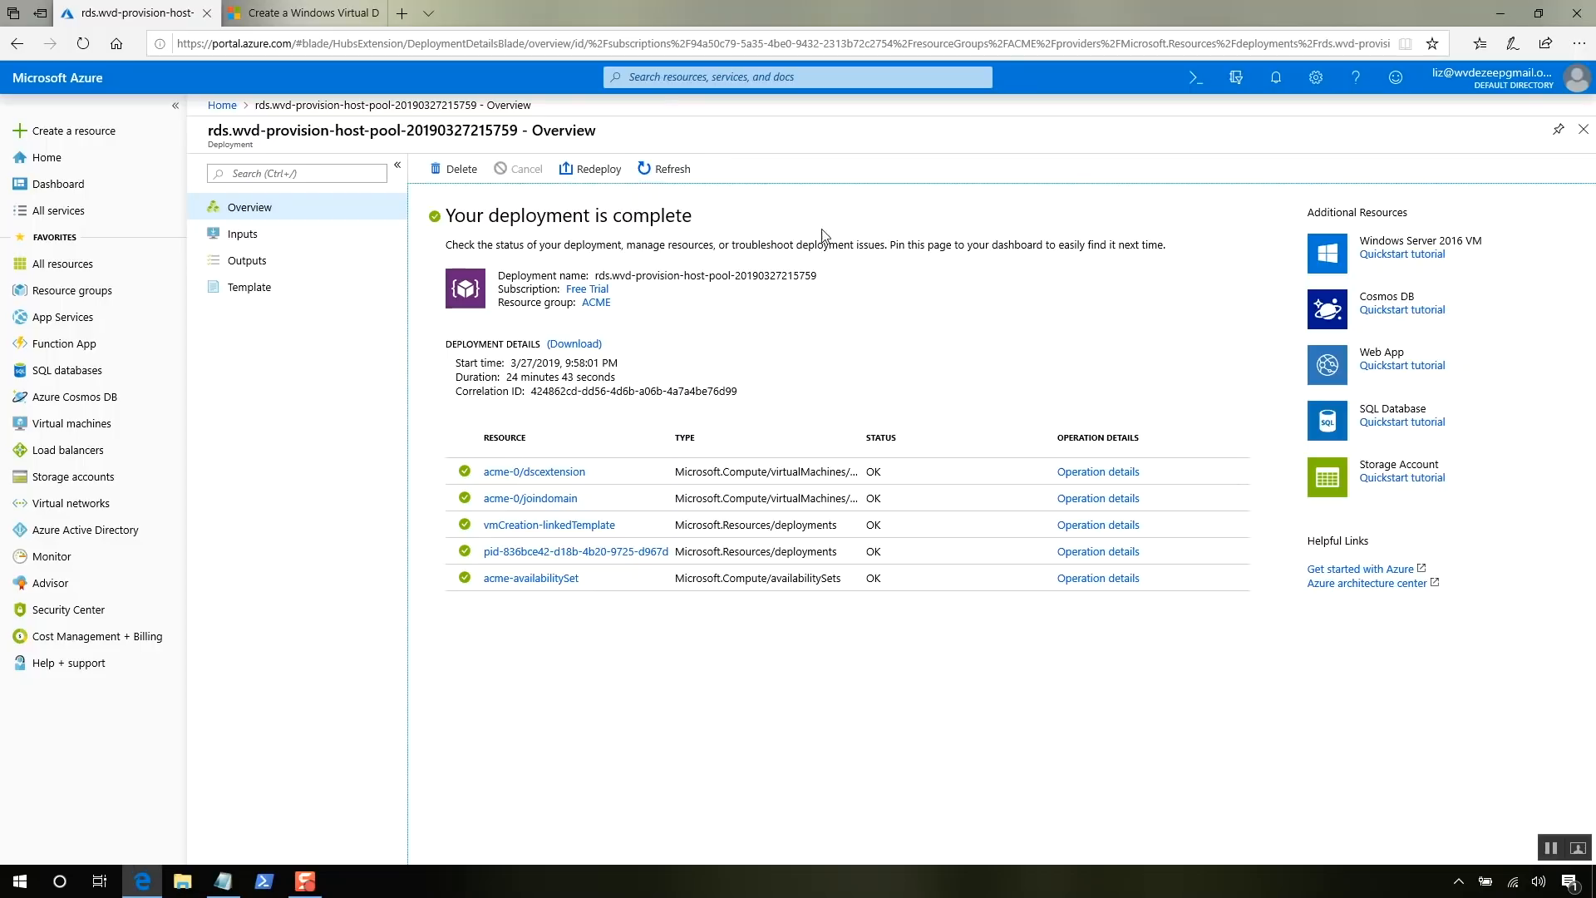
click(347, 17)
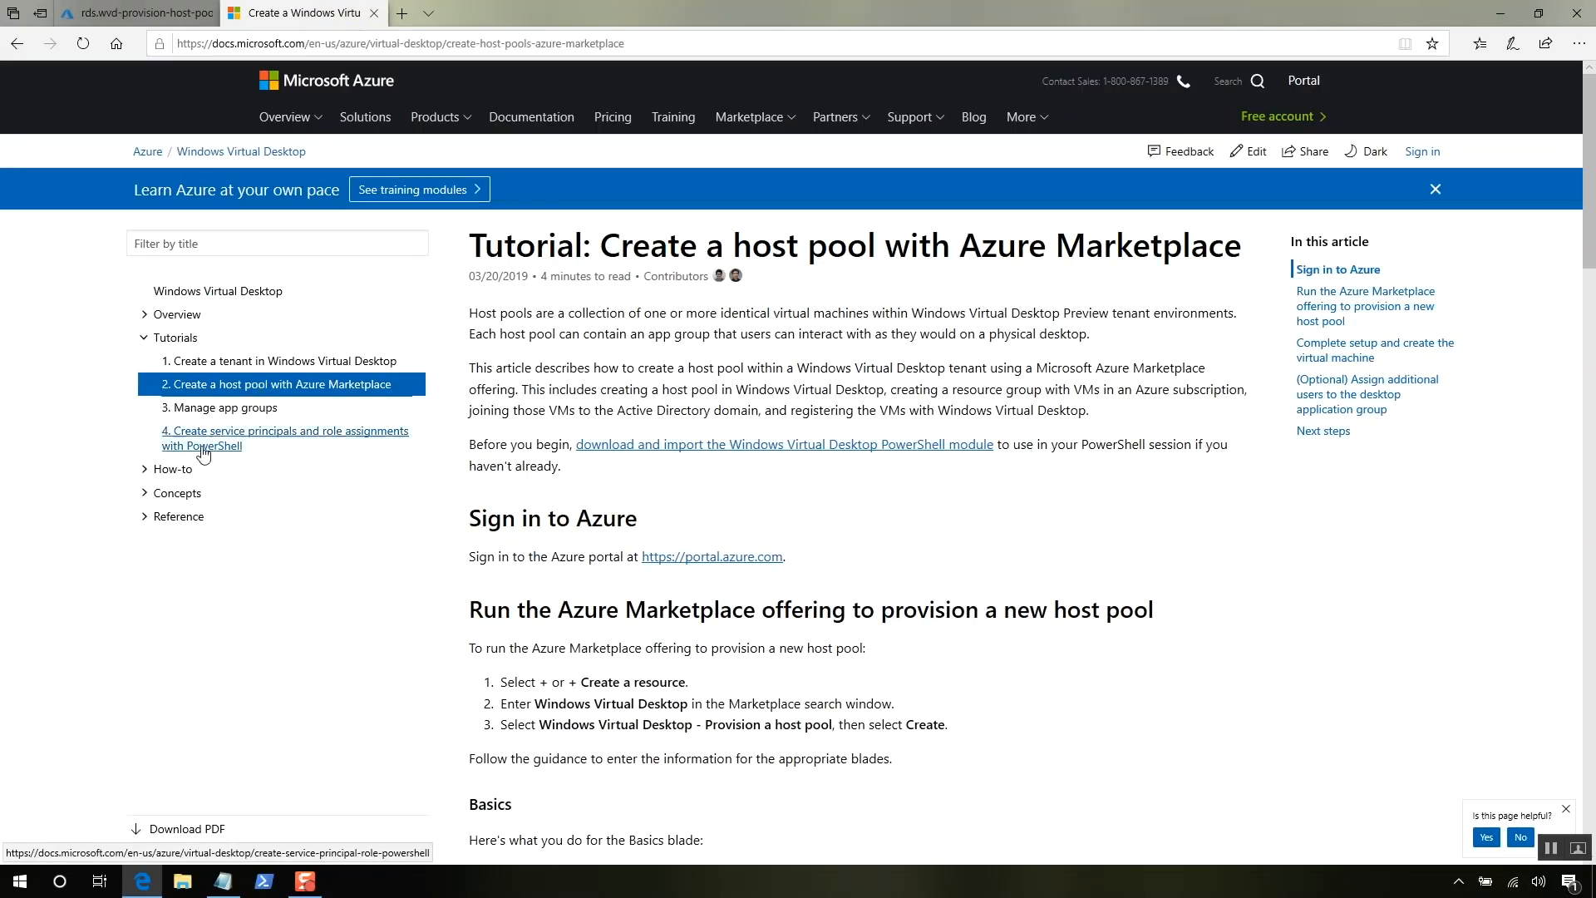
- Go to How-to > Connect with the web client and open the web client link in a new tab
click(175, 471)
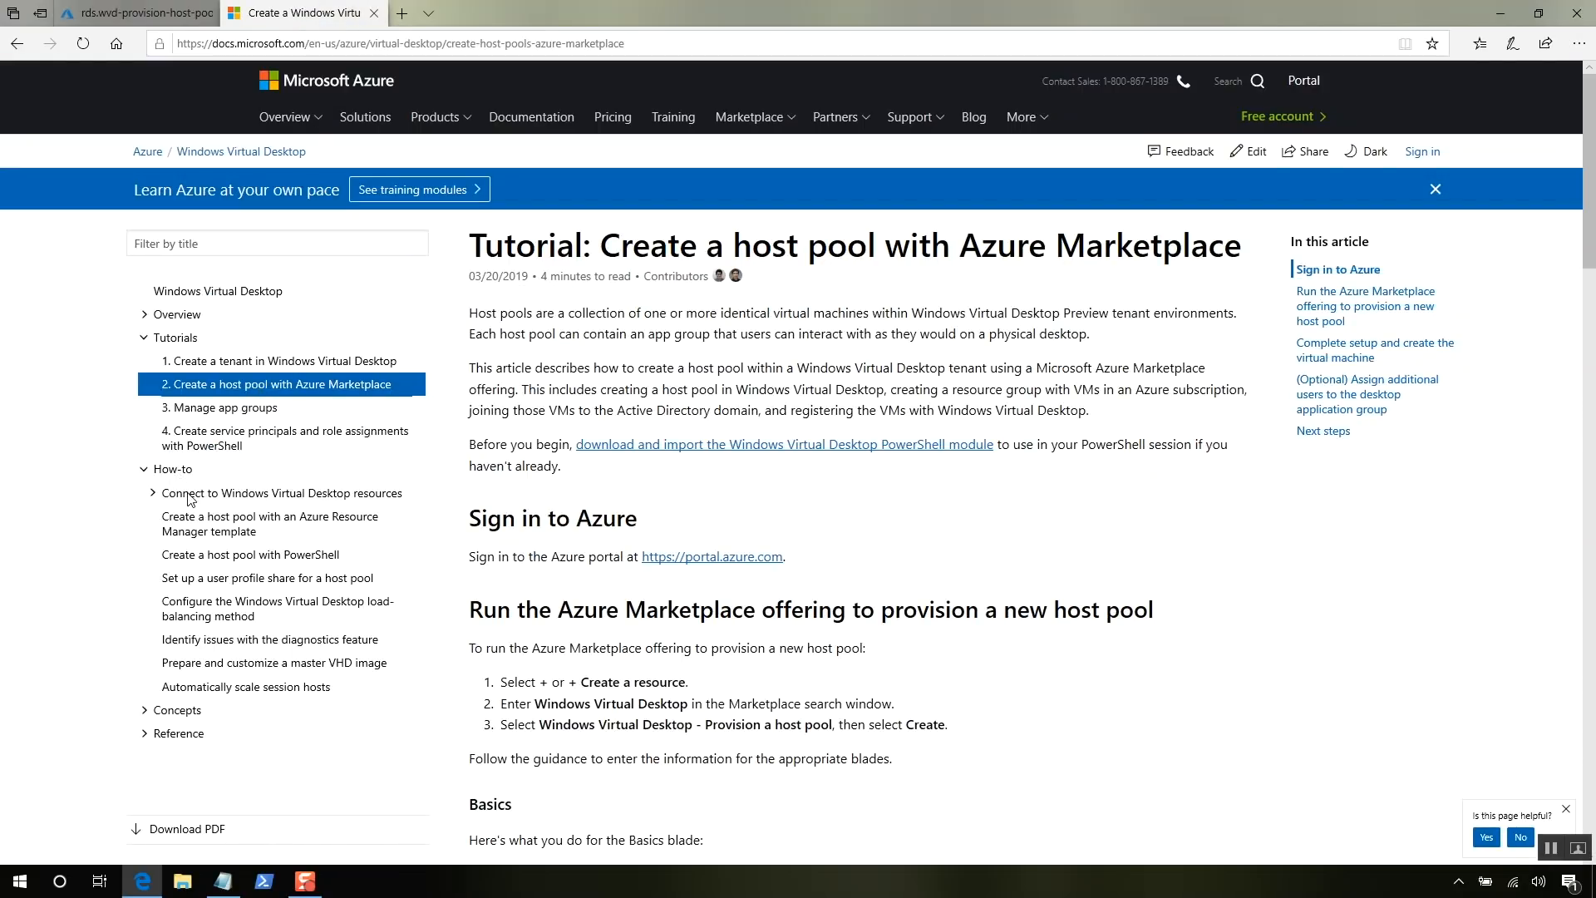
click(188, 497)
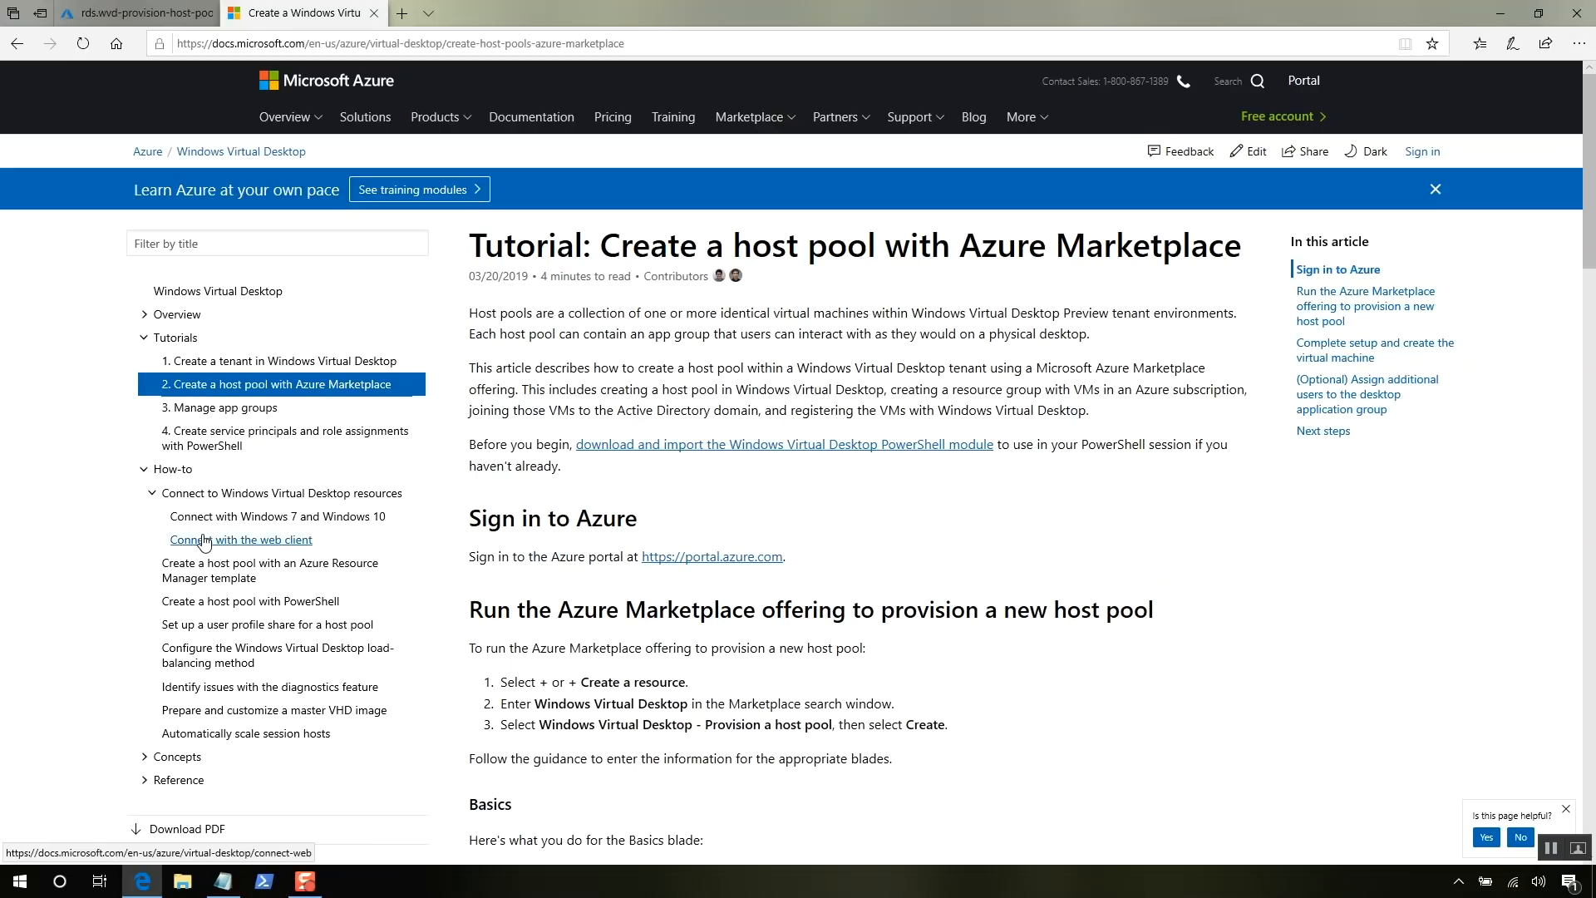
click(204, 541)
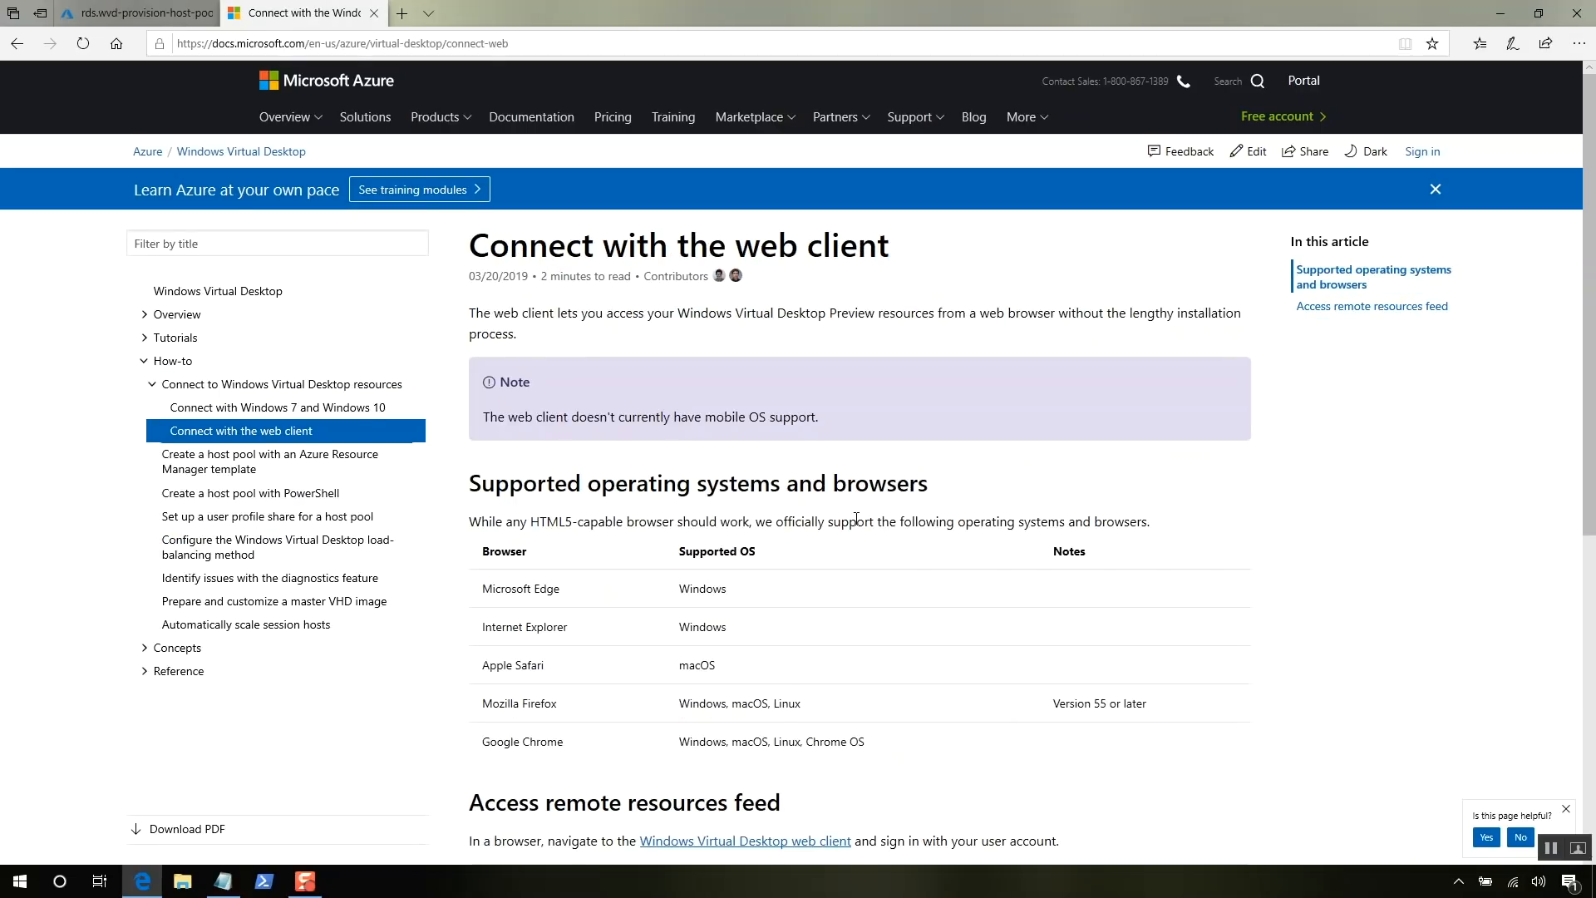
scroll(856, 519, down, 1)
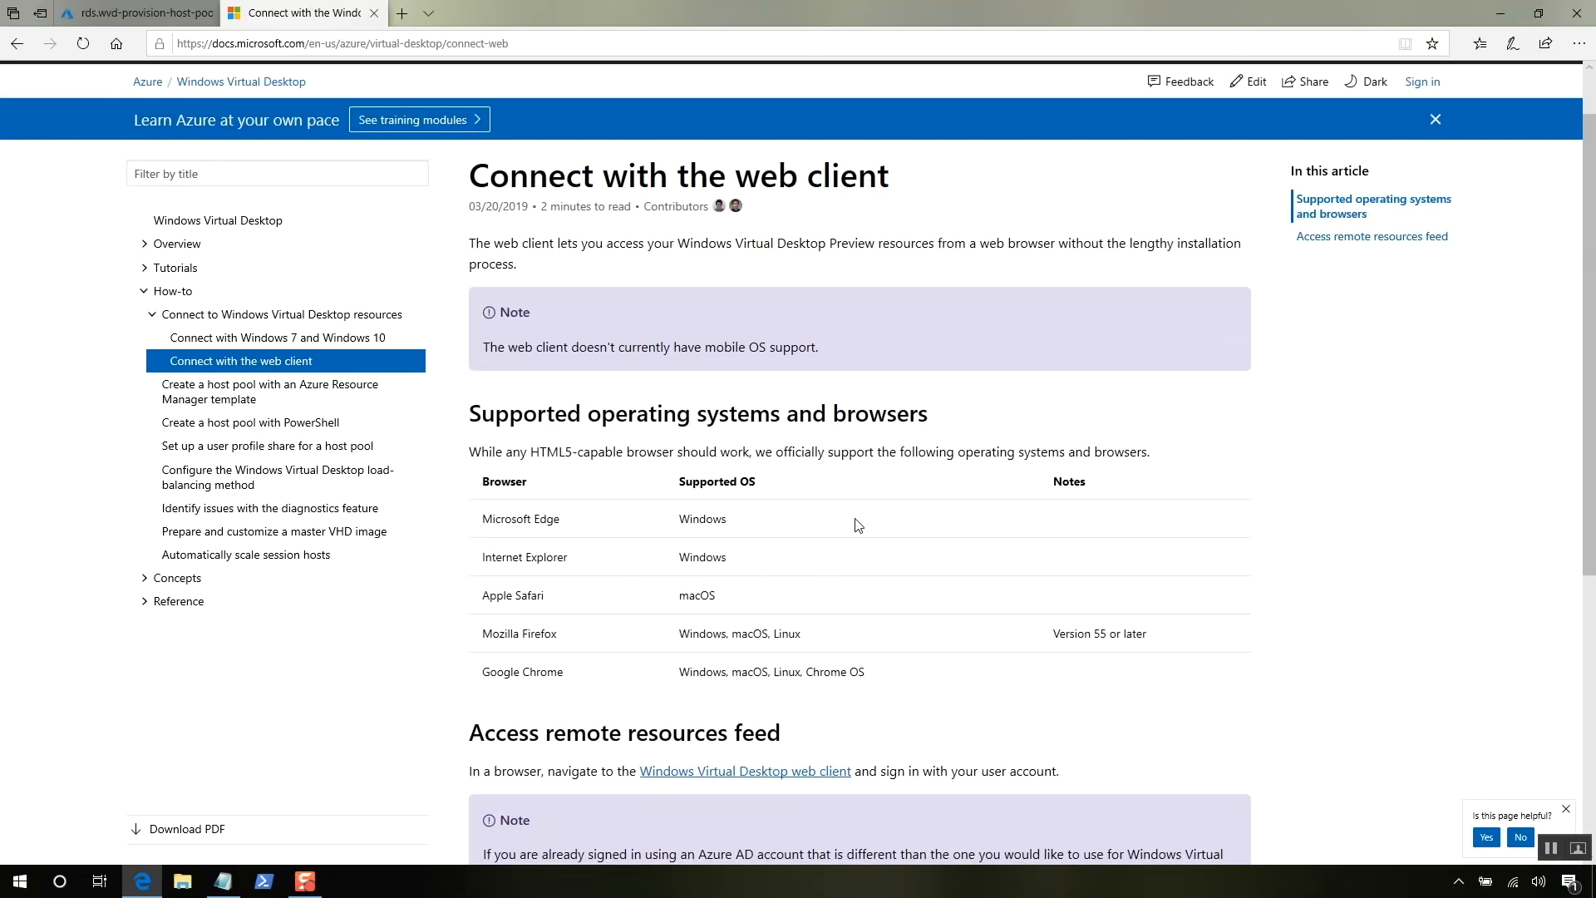
scroll(859, 525, down, 1)
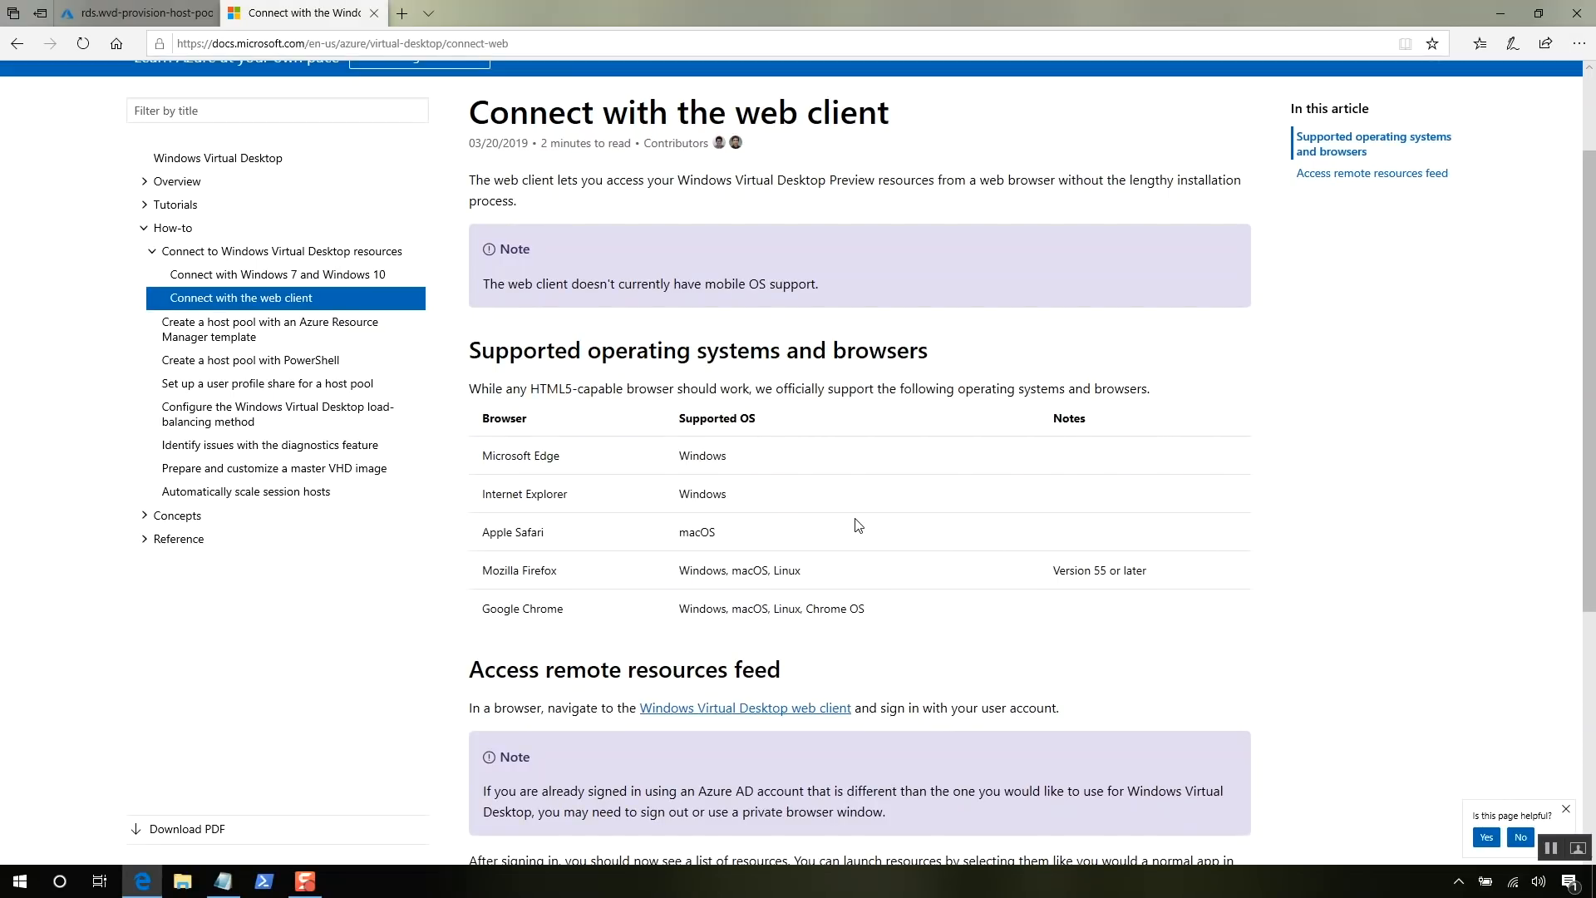
right_click(807, 711)
click(883, 471)
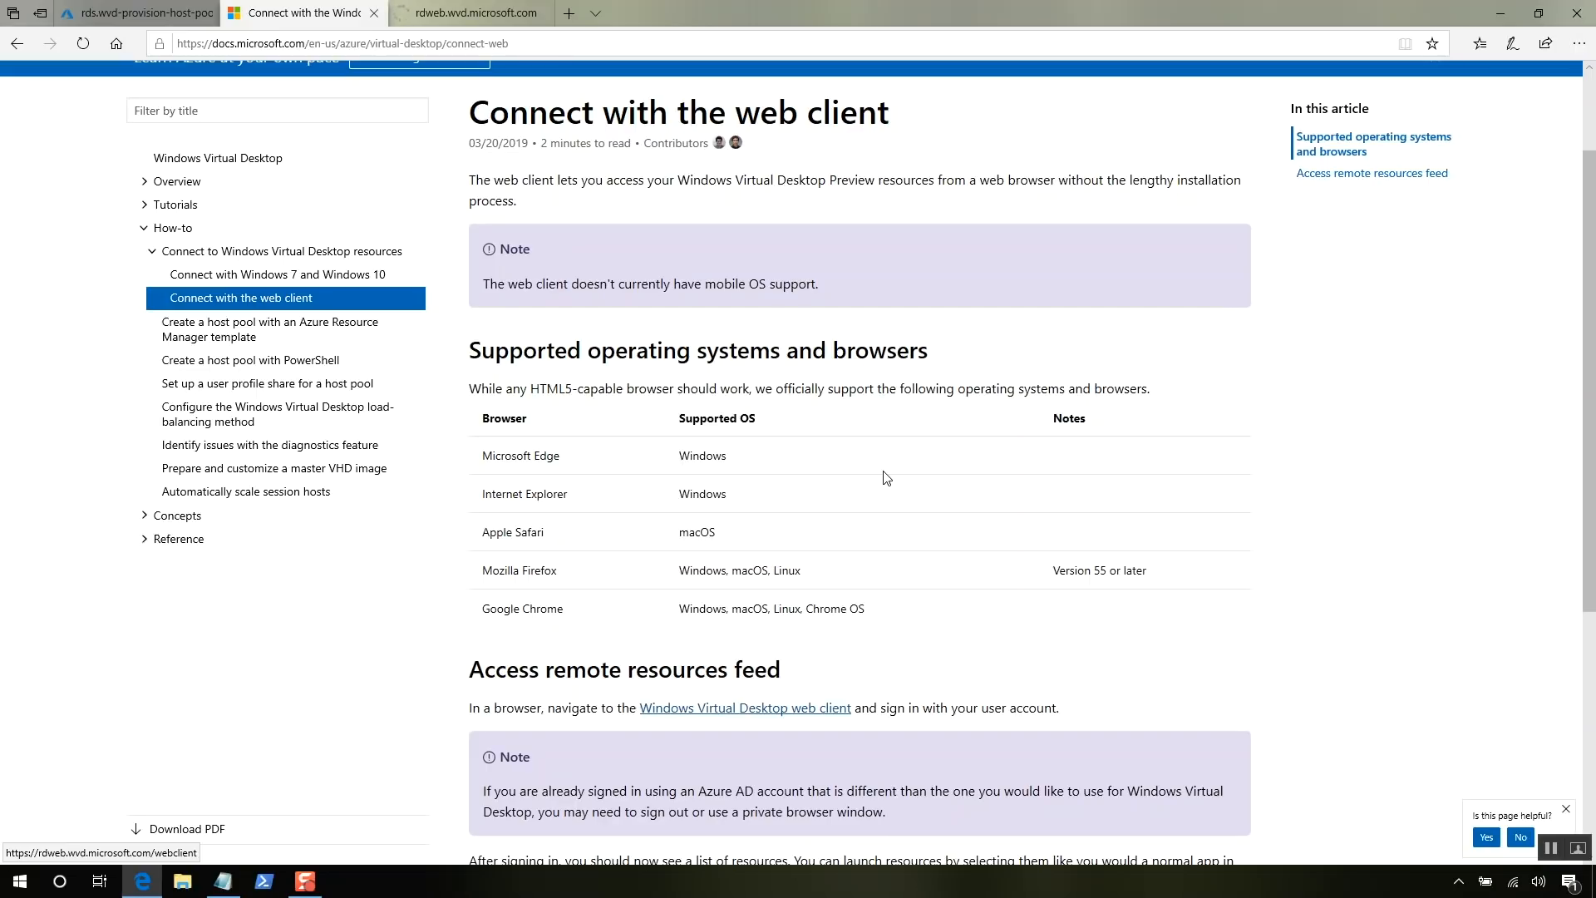
- Switch to the rdweb.wvd.microsoft.com tab and let All Resources load
click(506, 15)
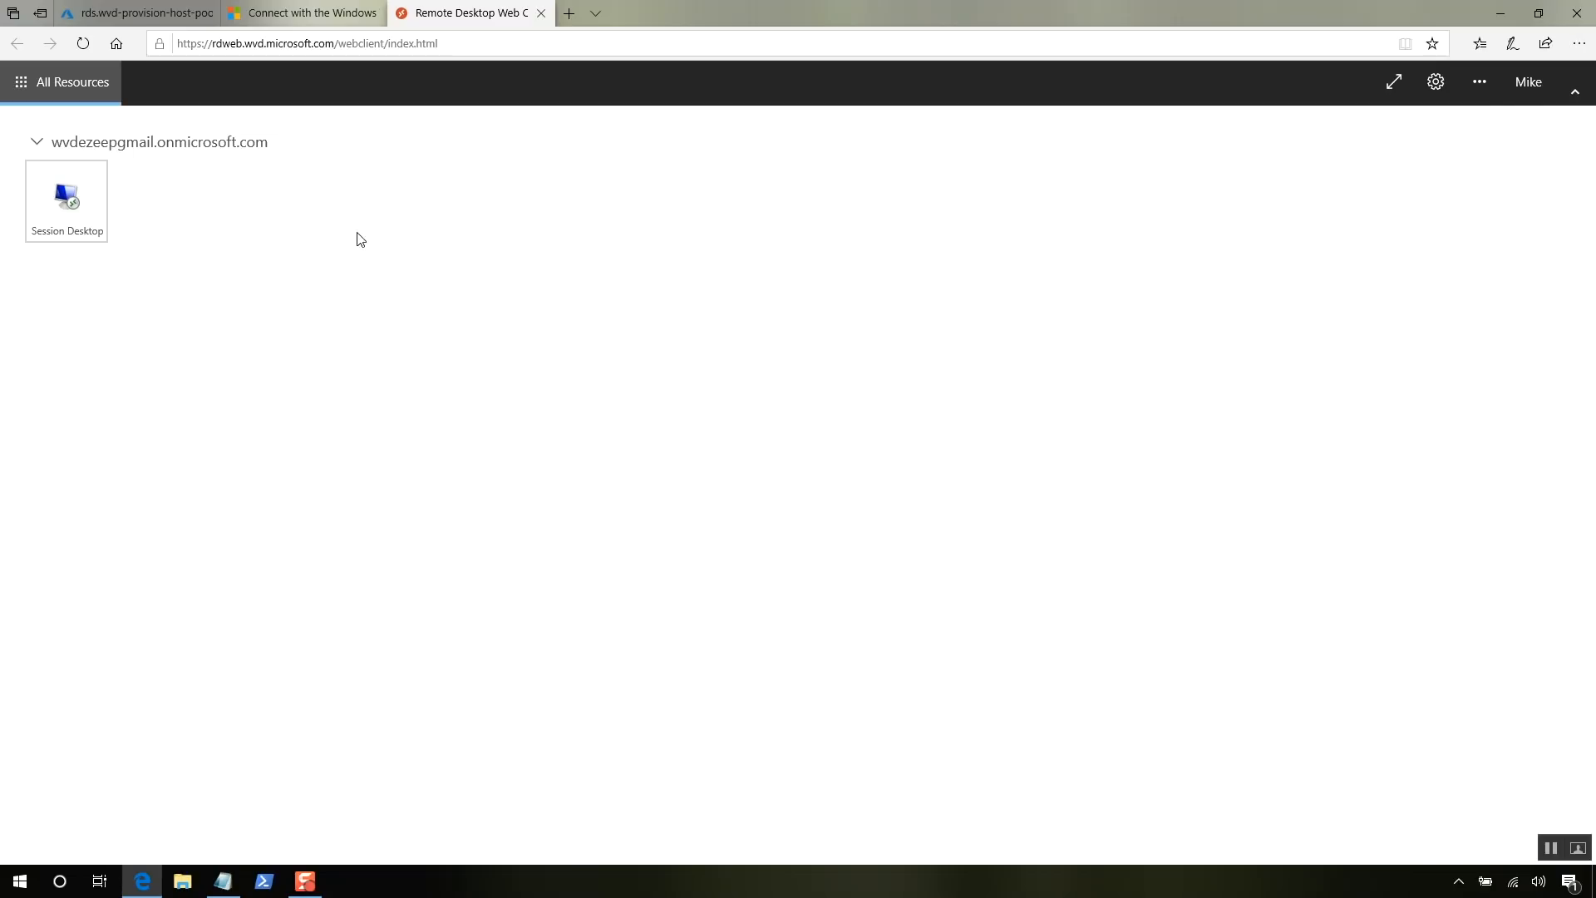
- Launch Session Desktop, allow clipboard and printer access, and submit the user's e-mail and password
click(95, 211)
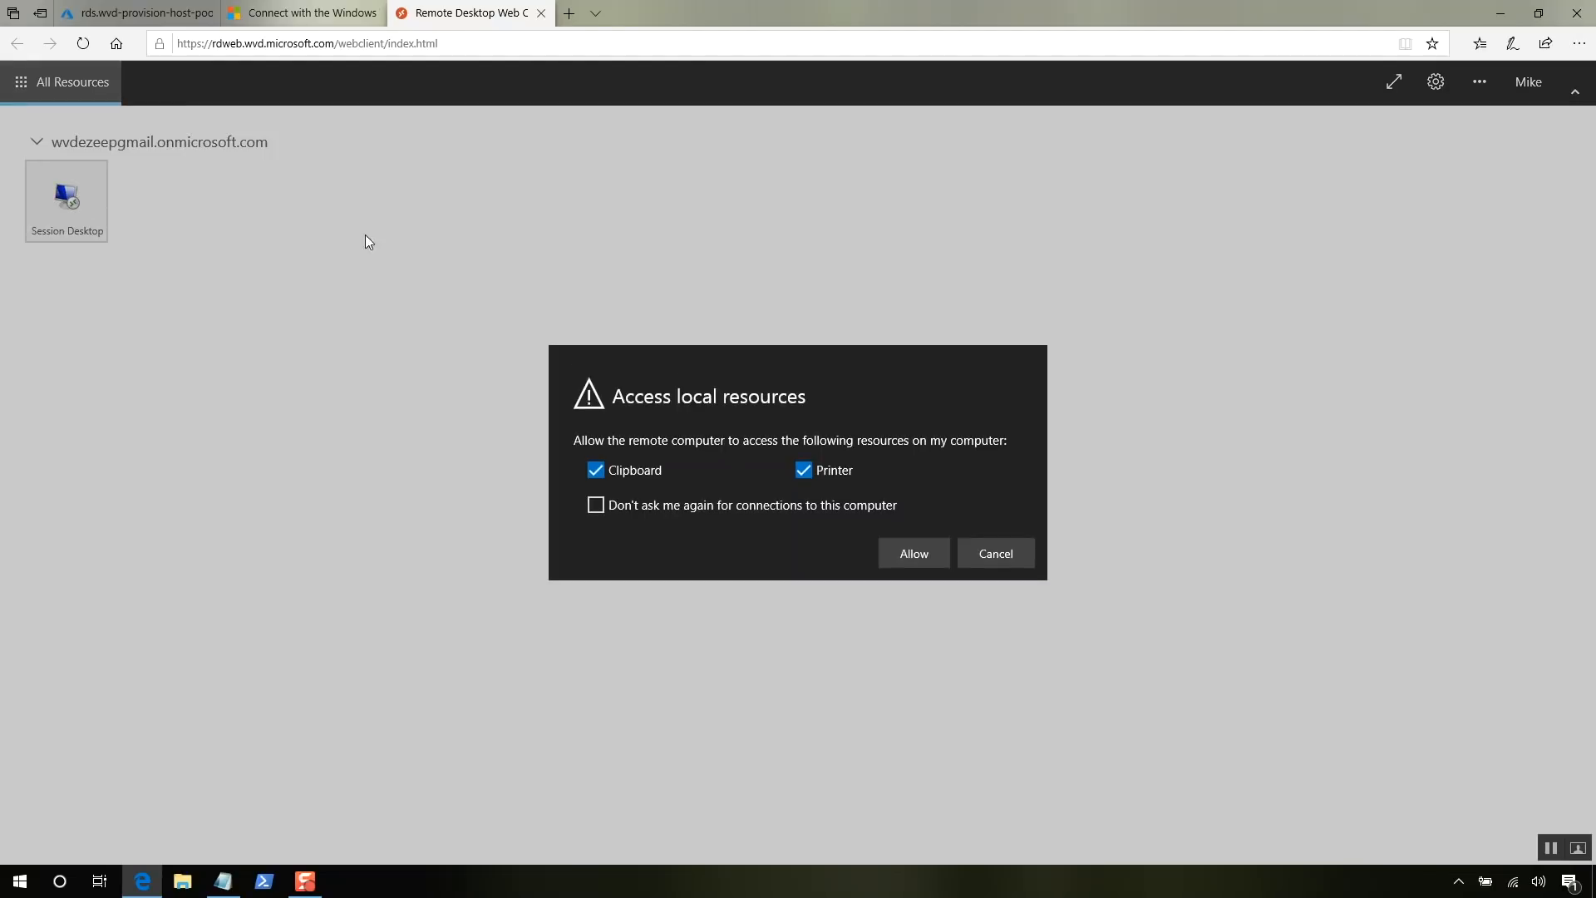
click(923, 552)
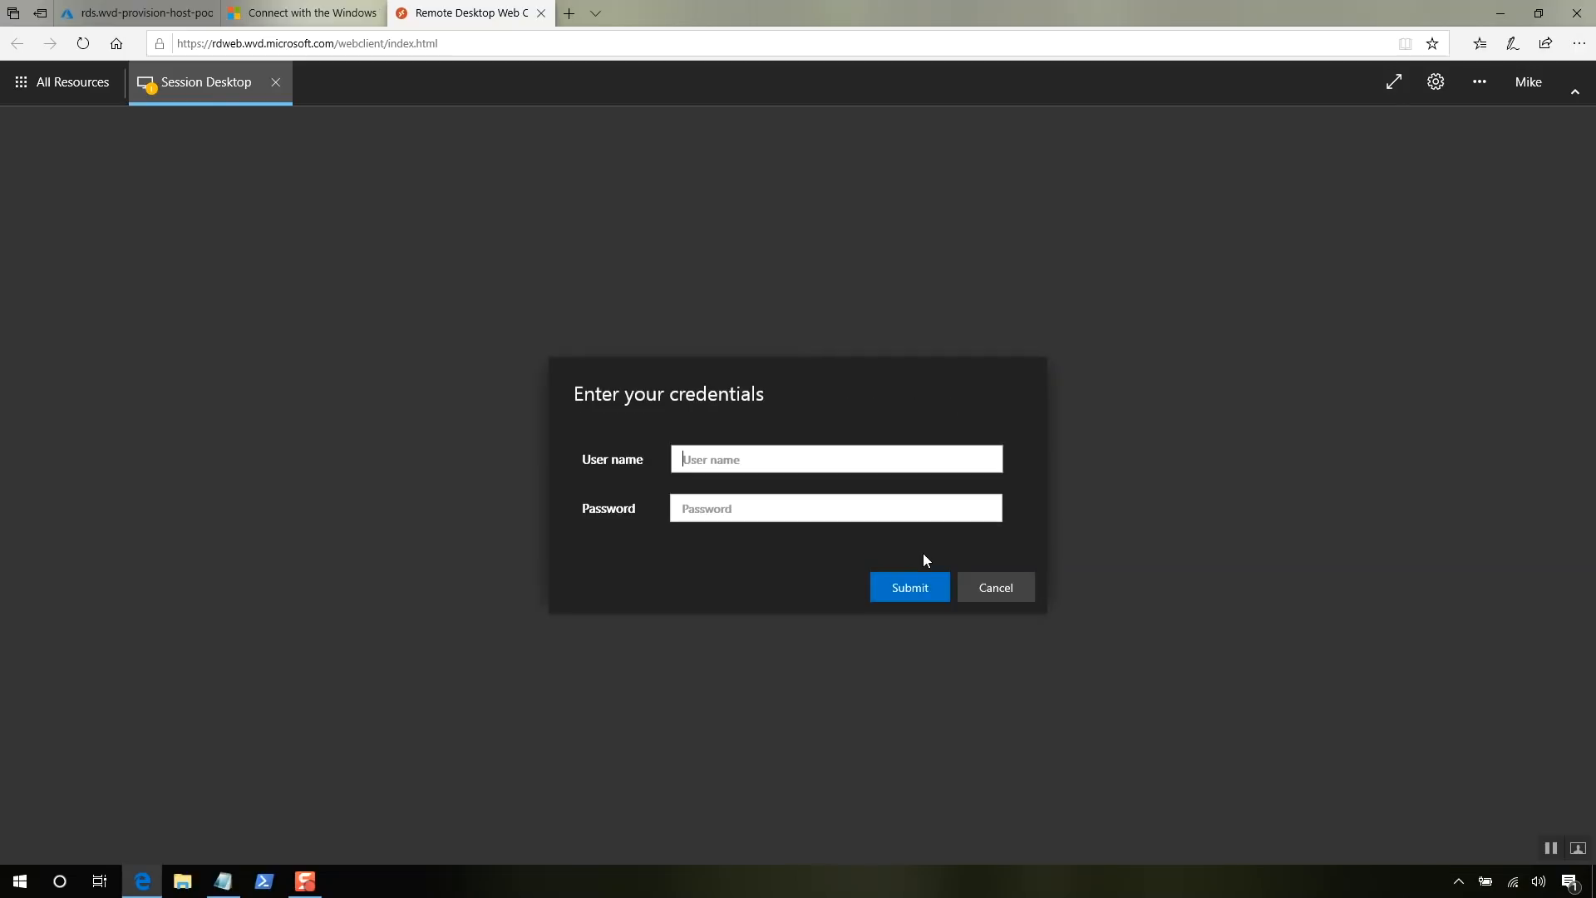
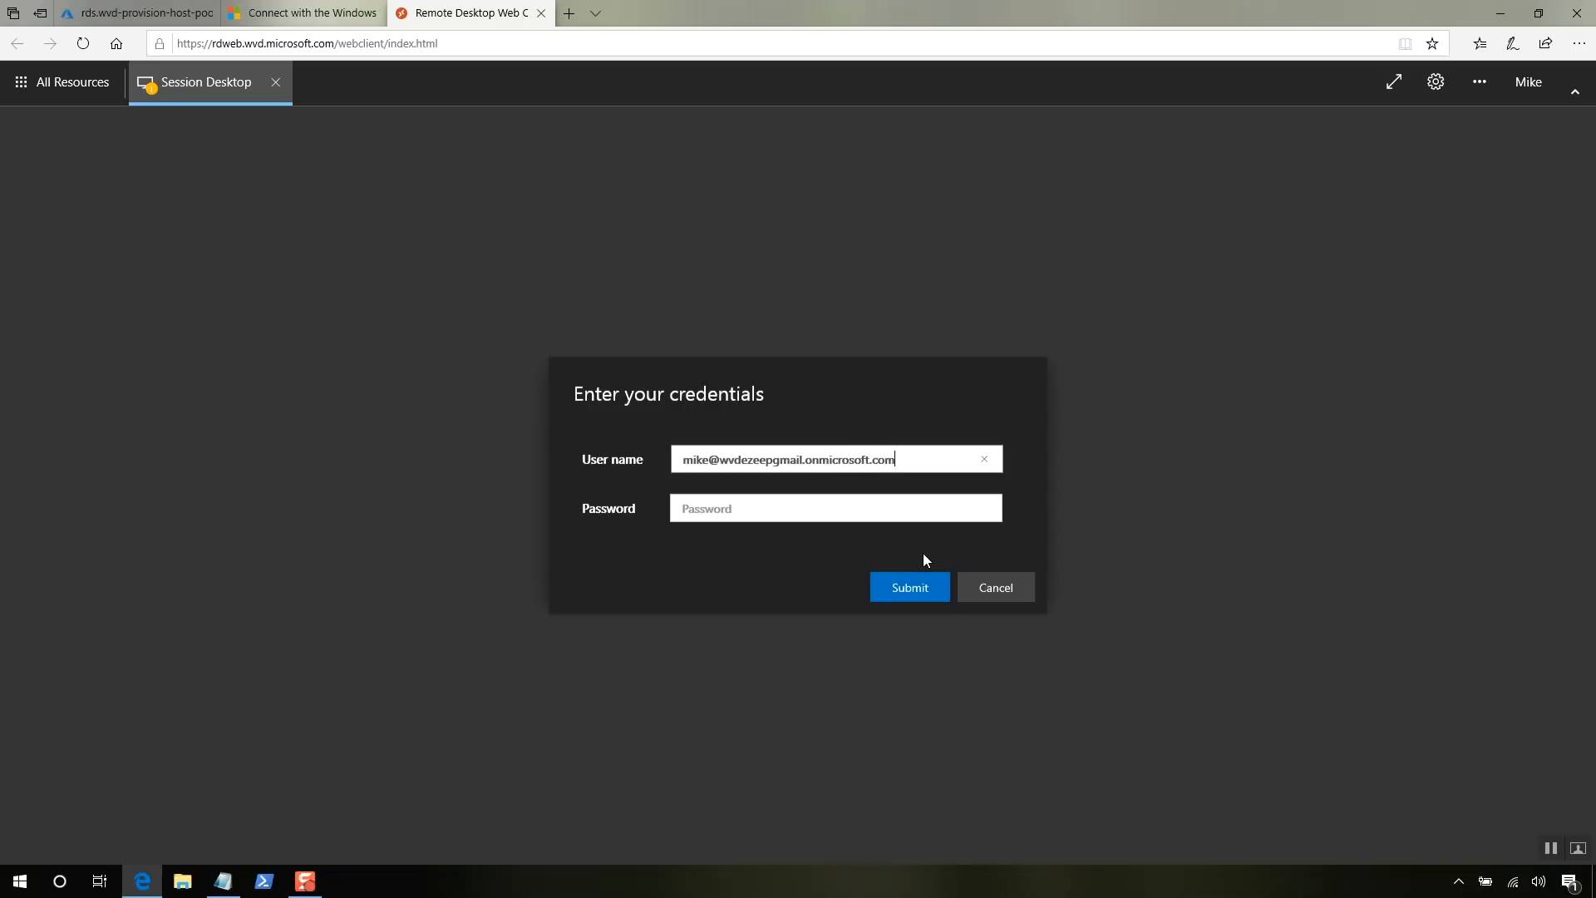
key(Tab)
text(••)
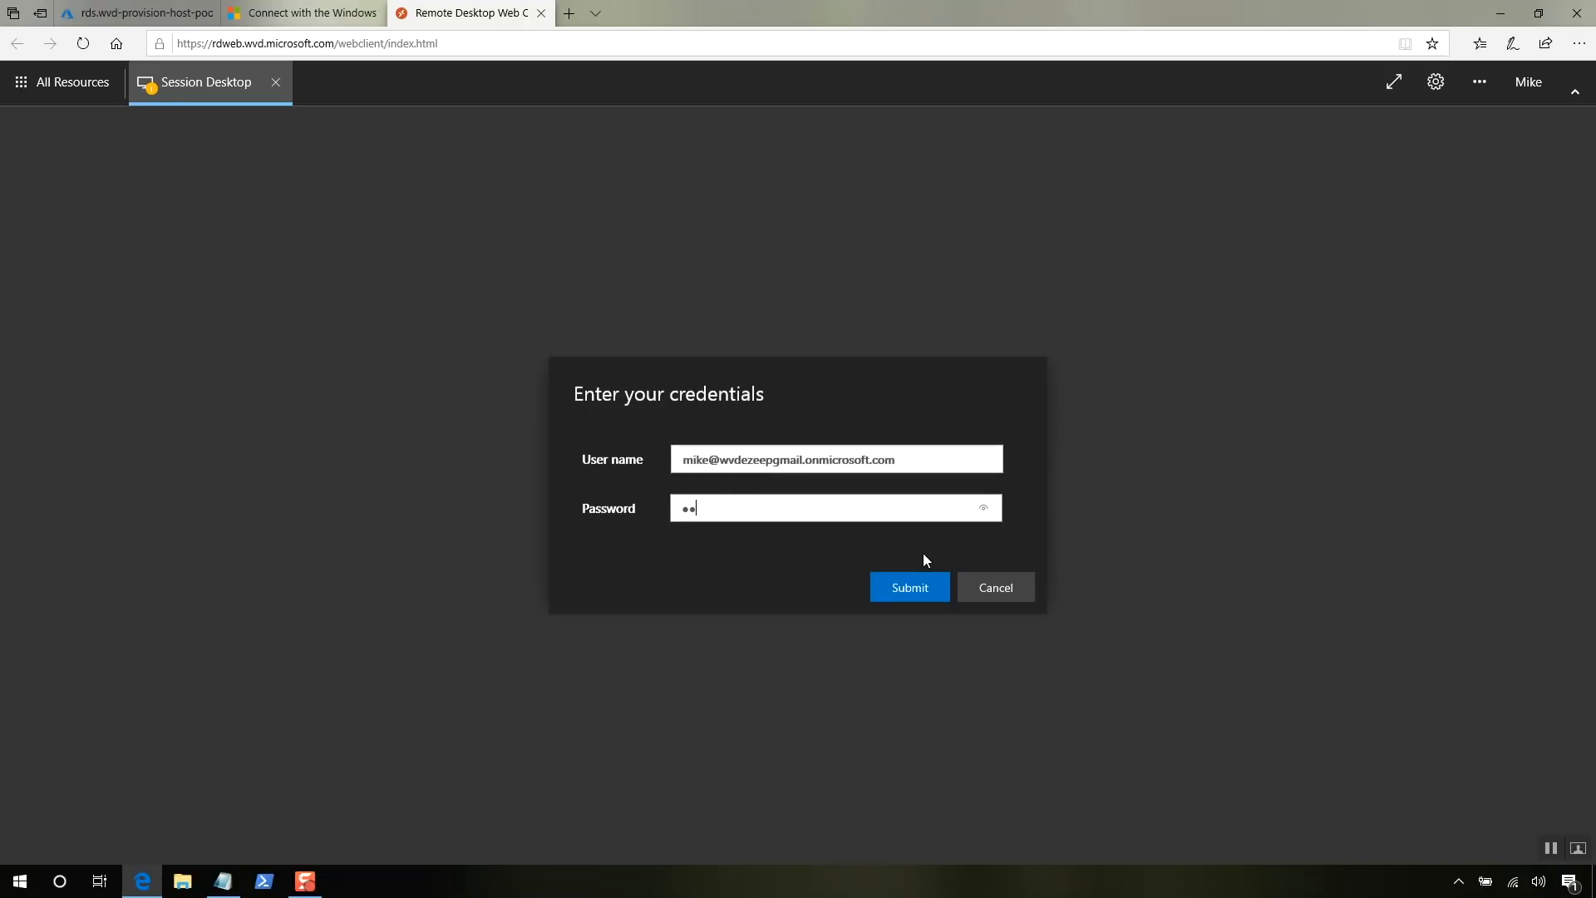
text(••••••••••••)
click(922, 588)
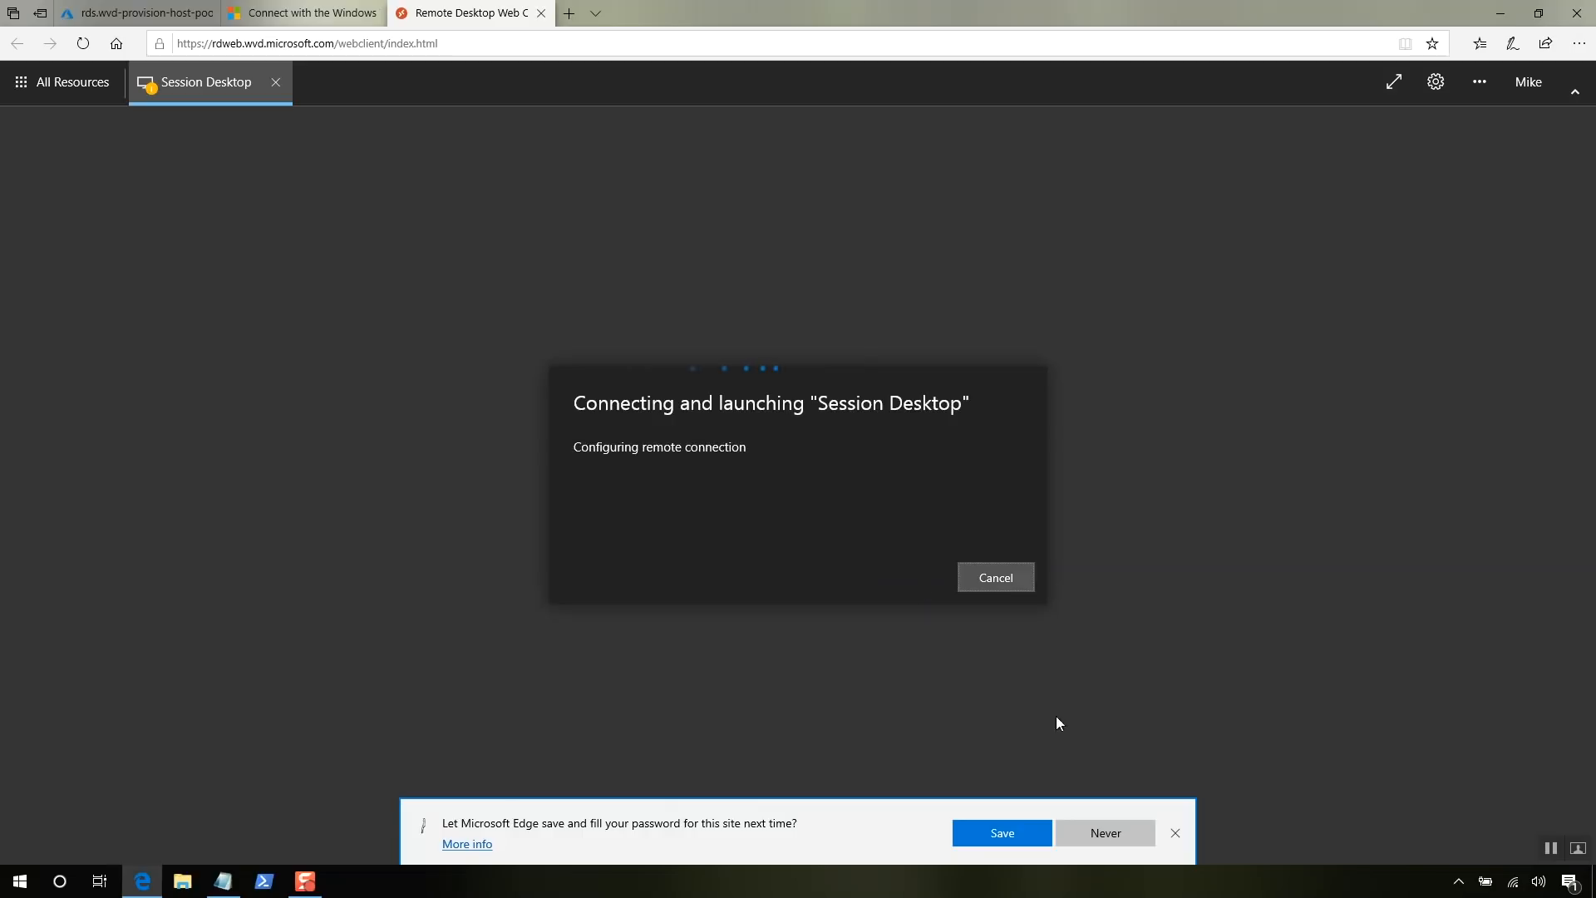
- Dismiss the save-password prompt and open the remote Windows 10 Start menu
click(1174, 833)
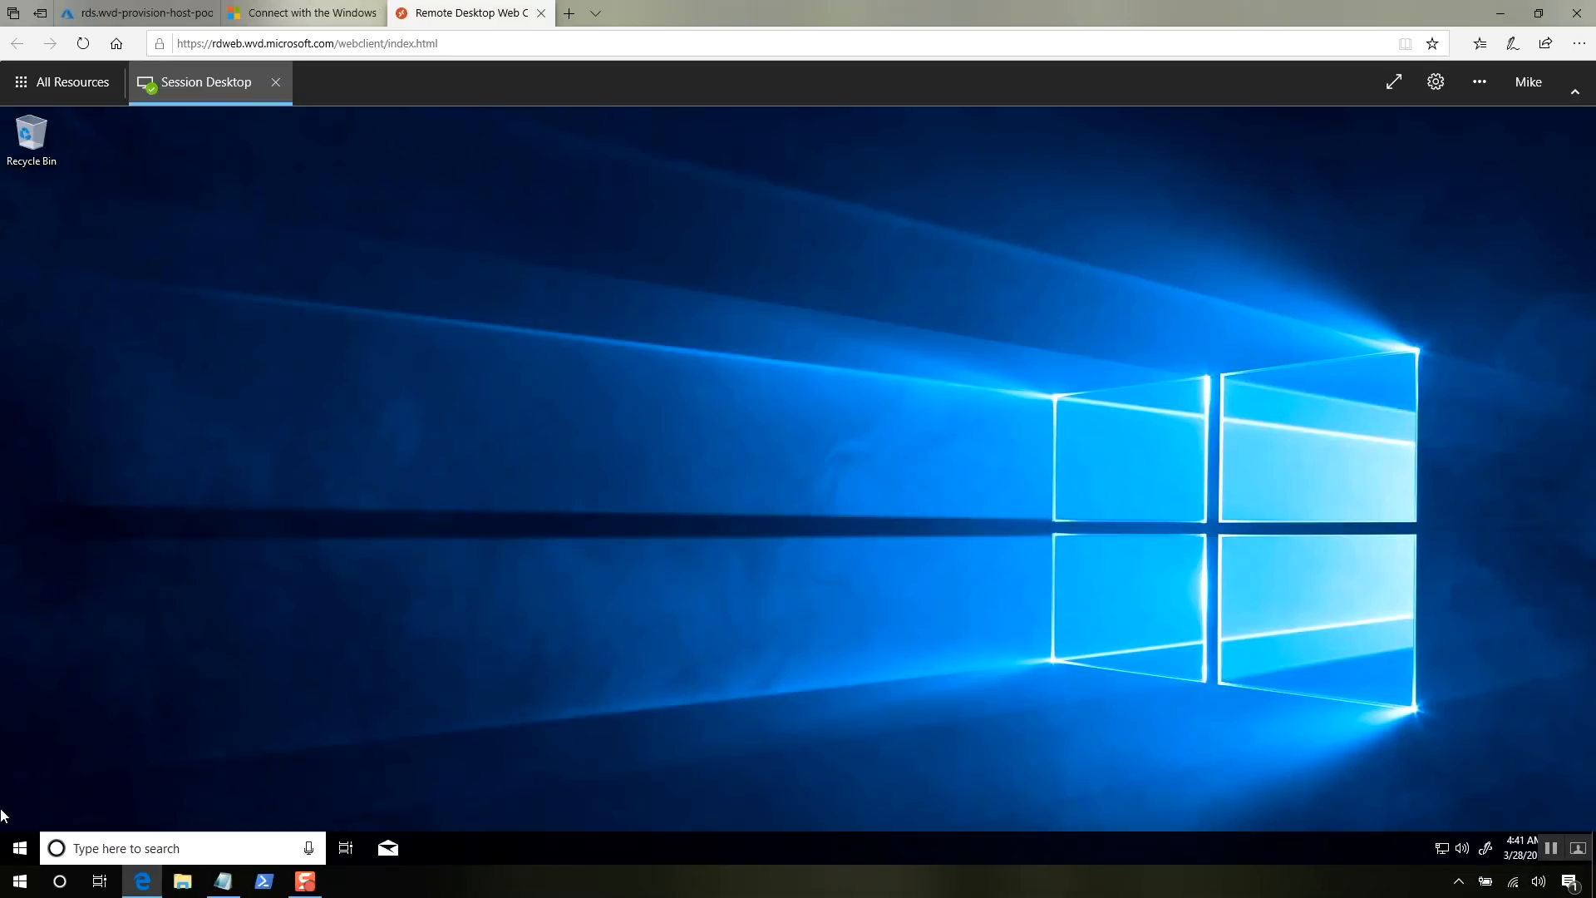
click(21, 849)
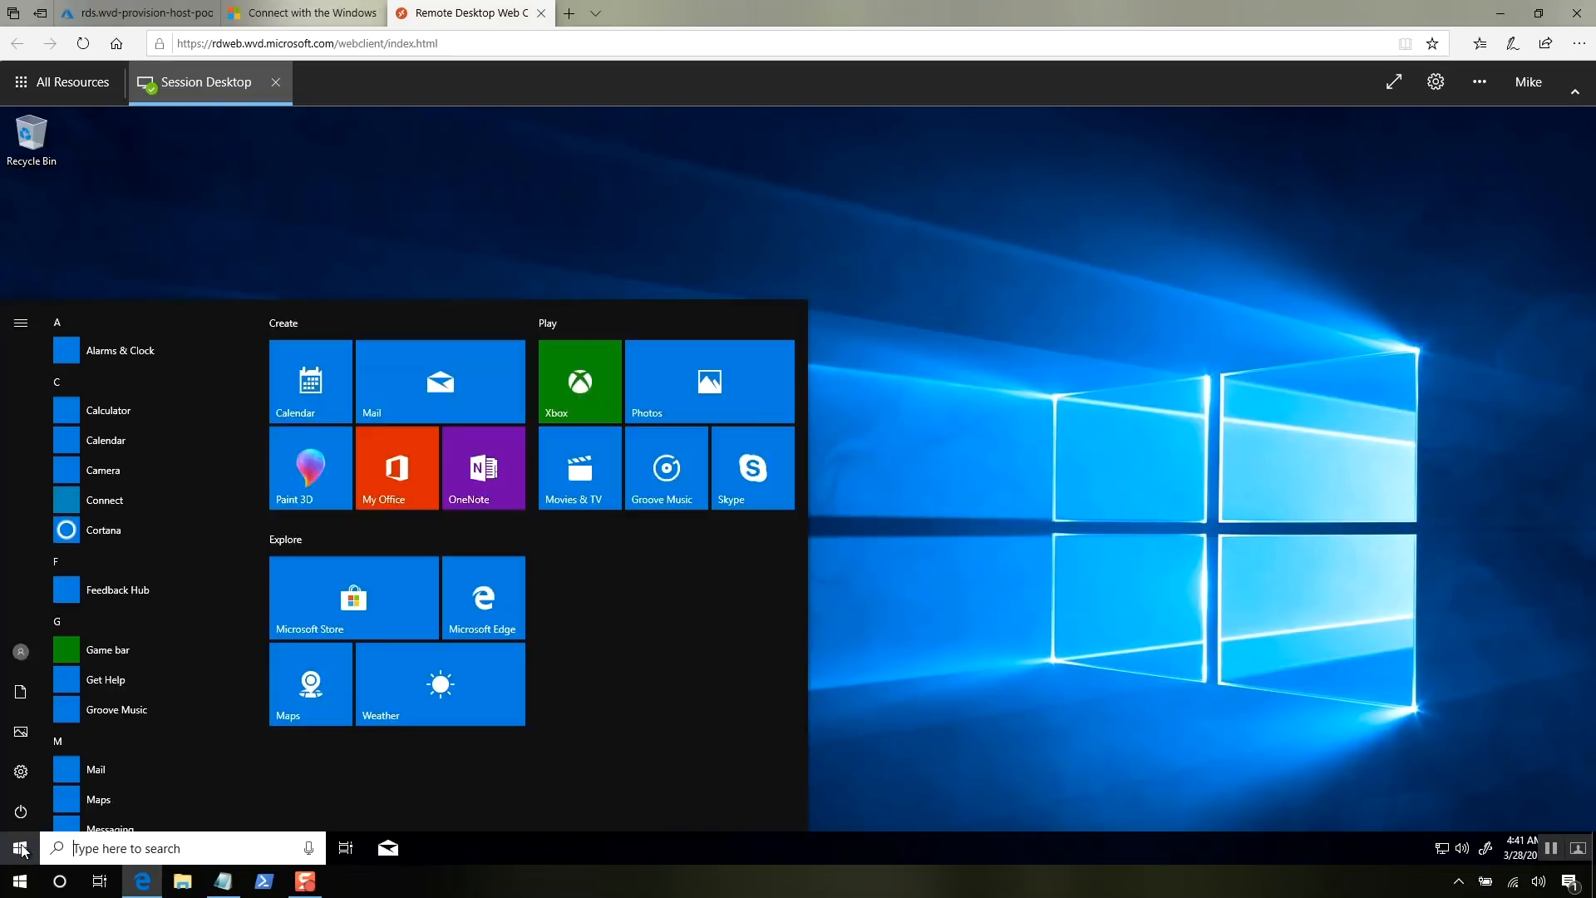